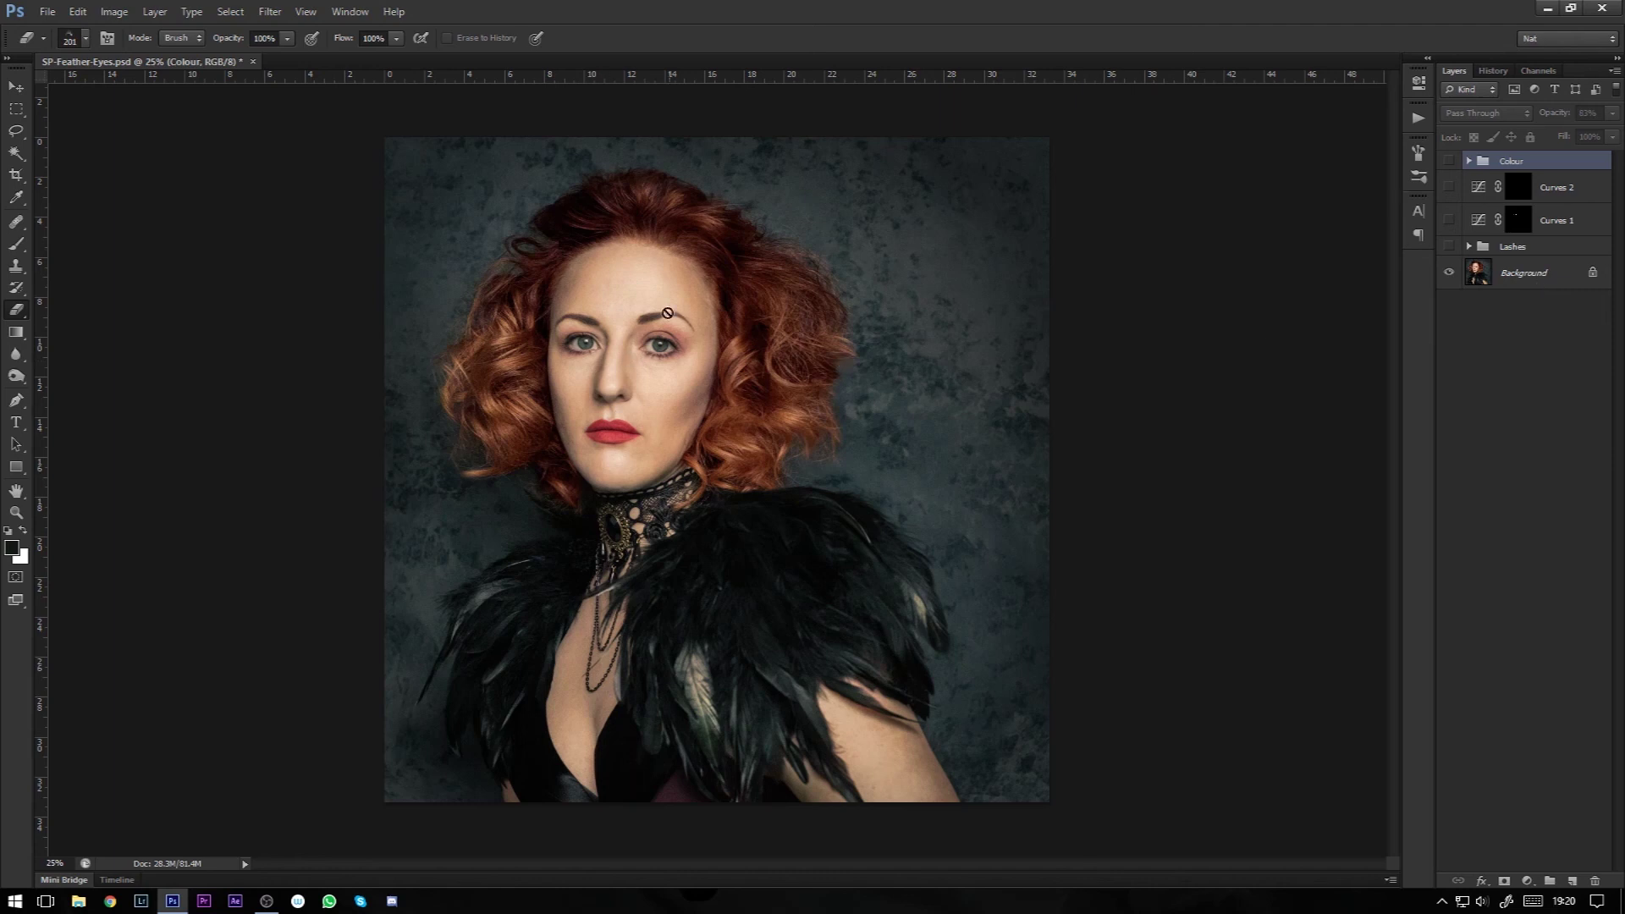
Step: Compare the portrait with and without all the retouching layers above the Background
left_click(15, 87)
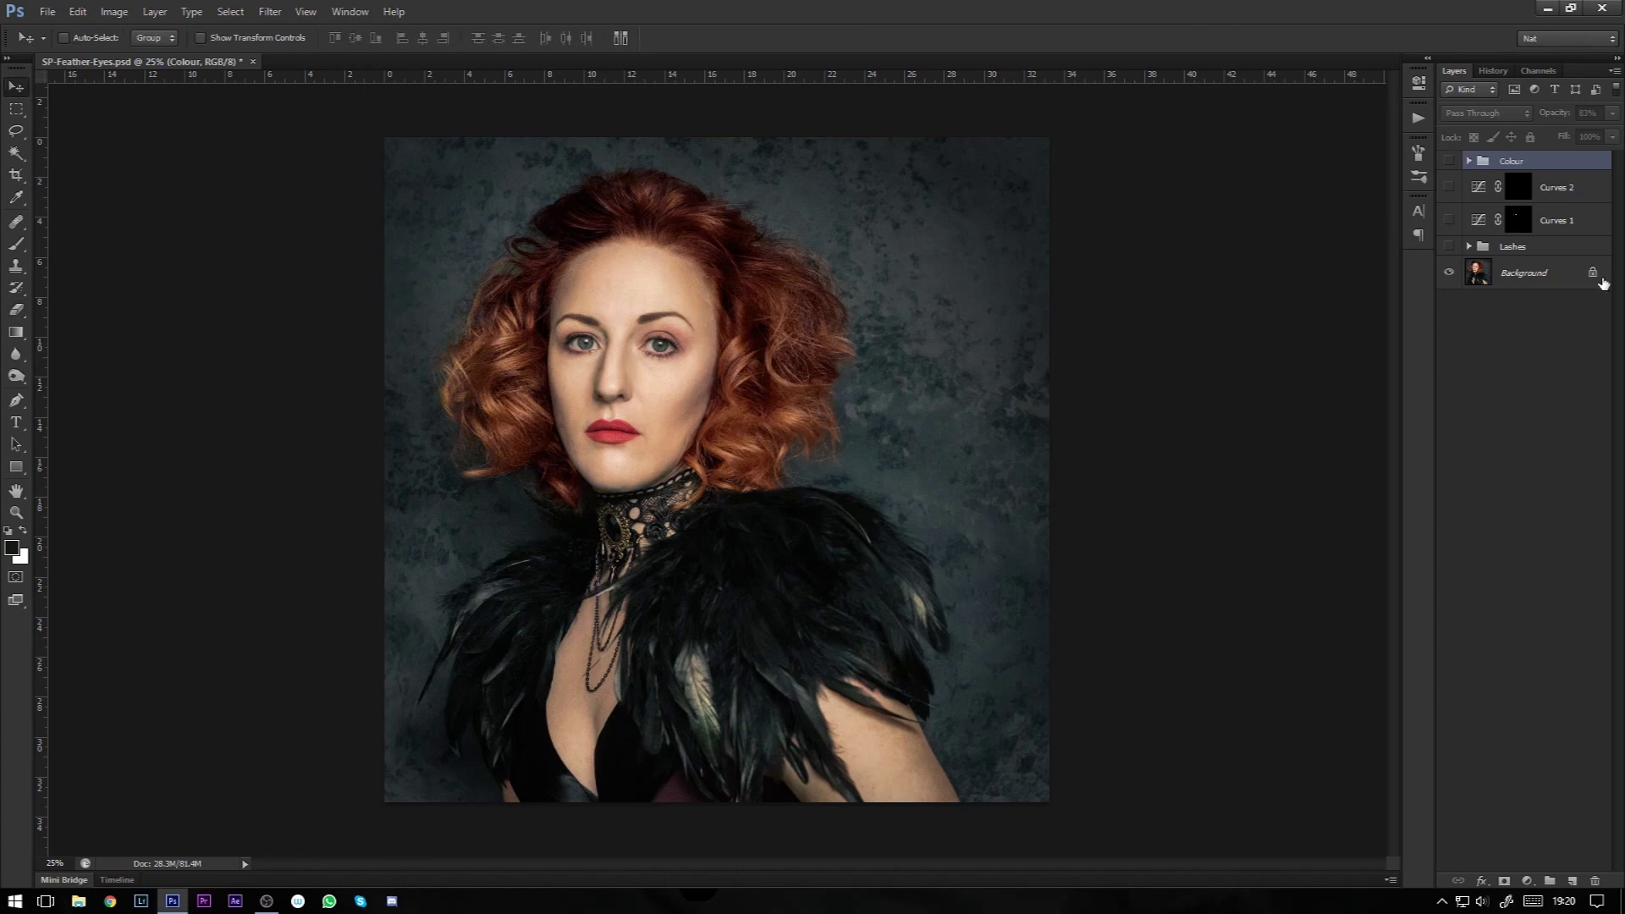
left_click(1446, 282, "alt")
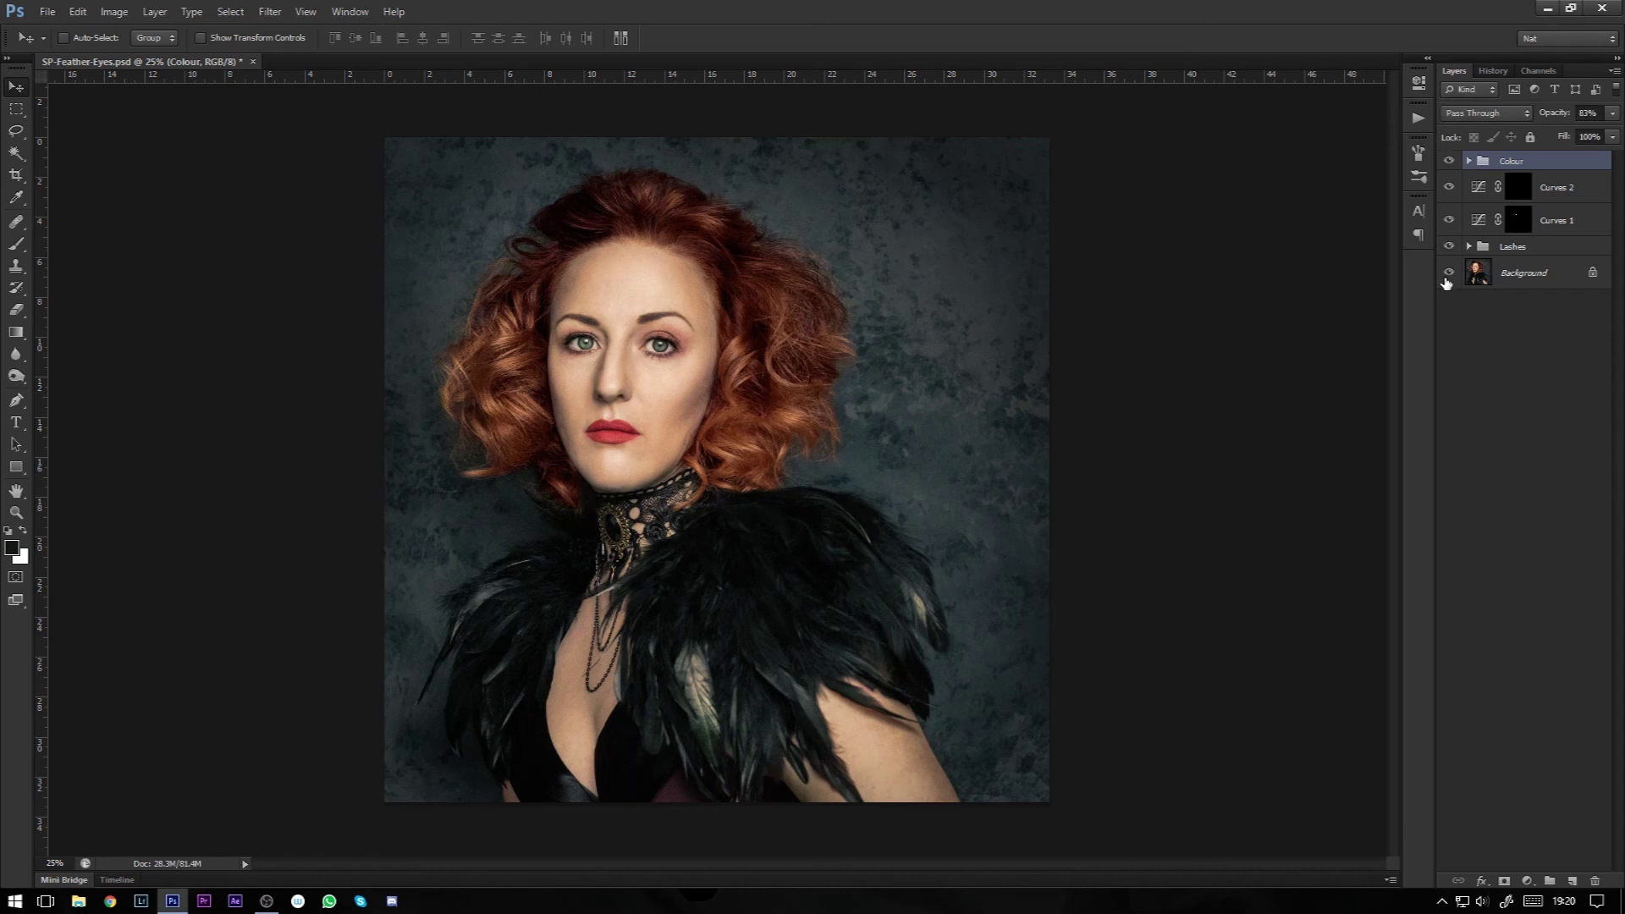
left_click(1447, 282, "alt")
left_click(1446, 282, "alt")
left_click(1445, 281, "alt")
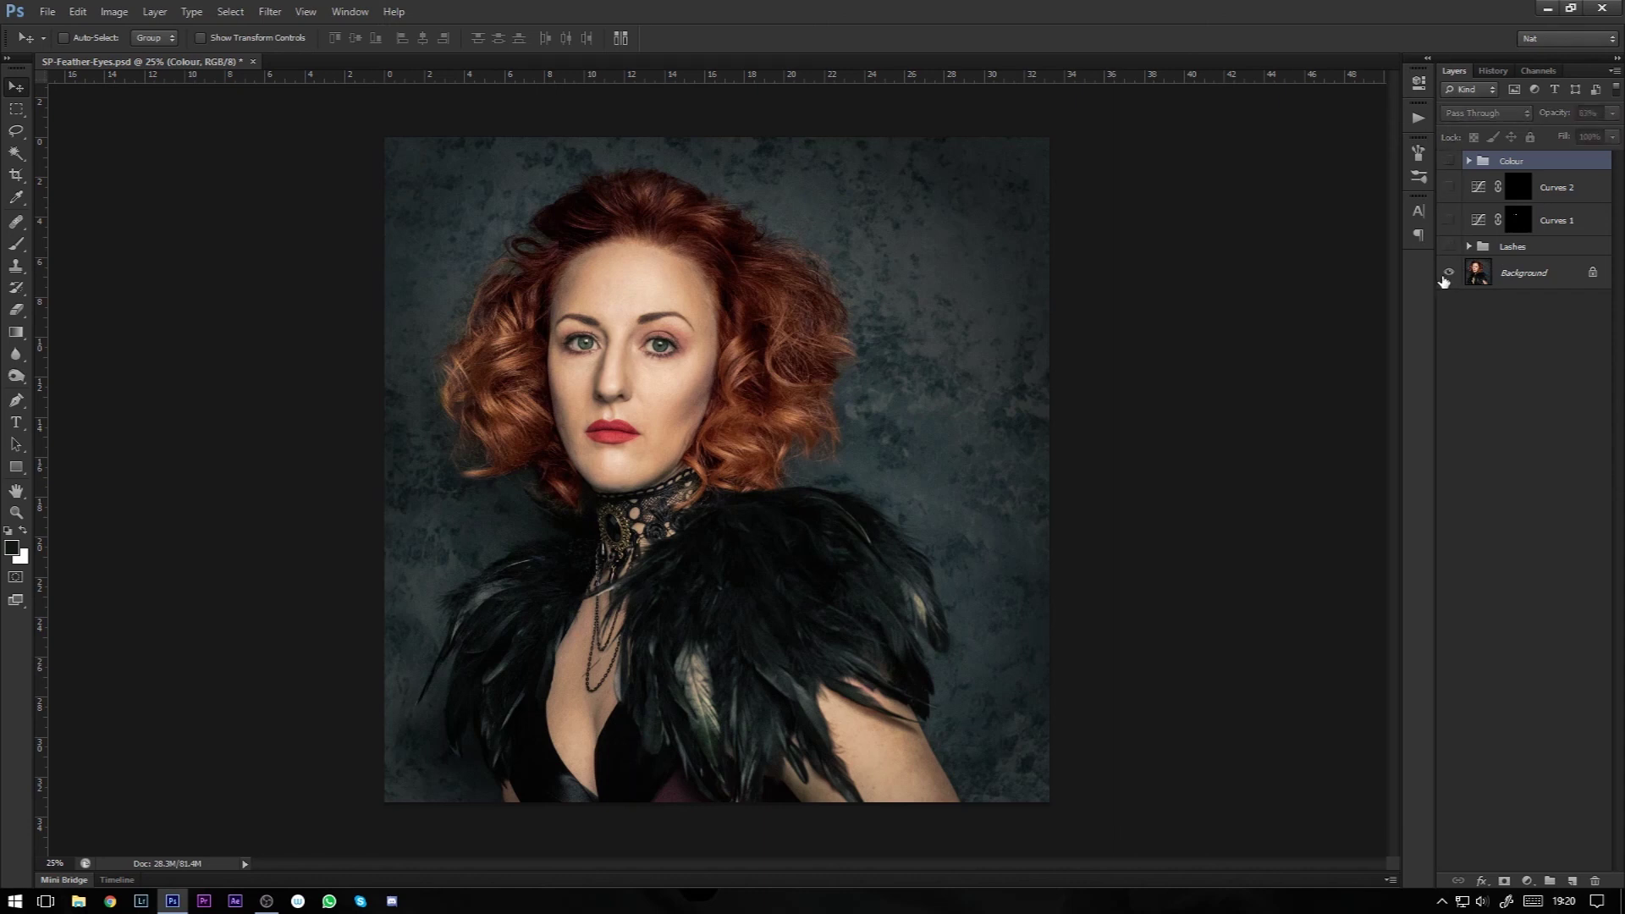
left_click(1445, 281, "alt")
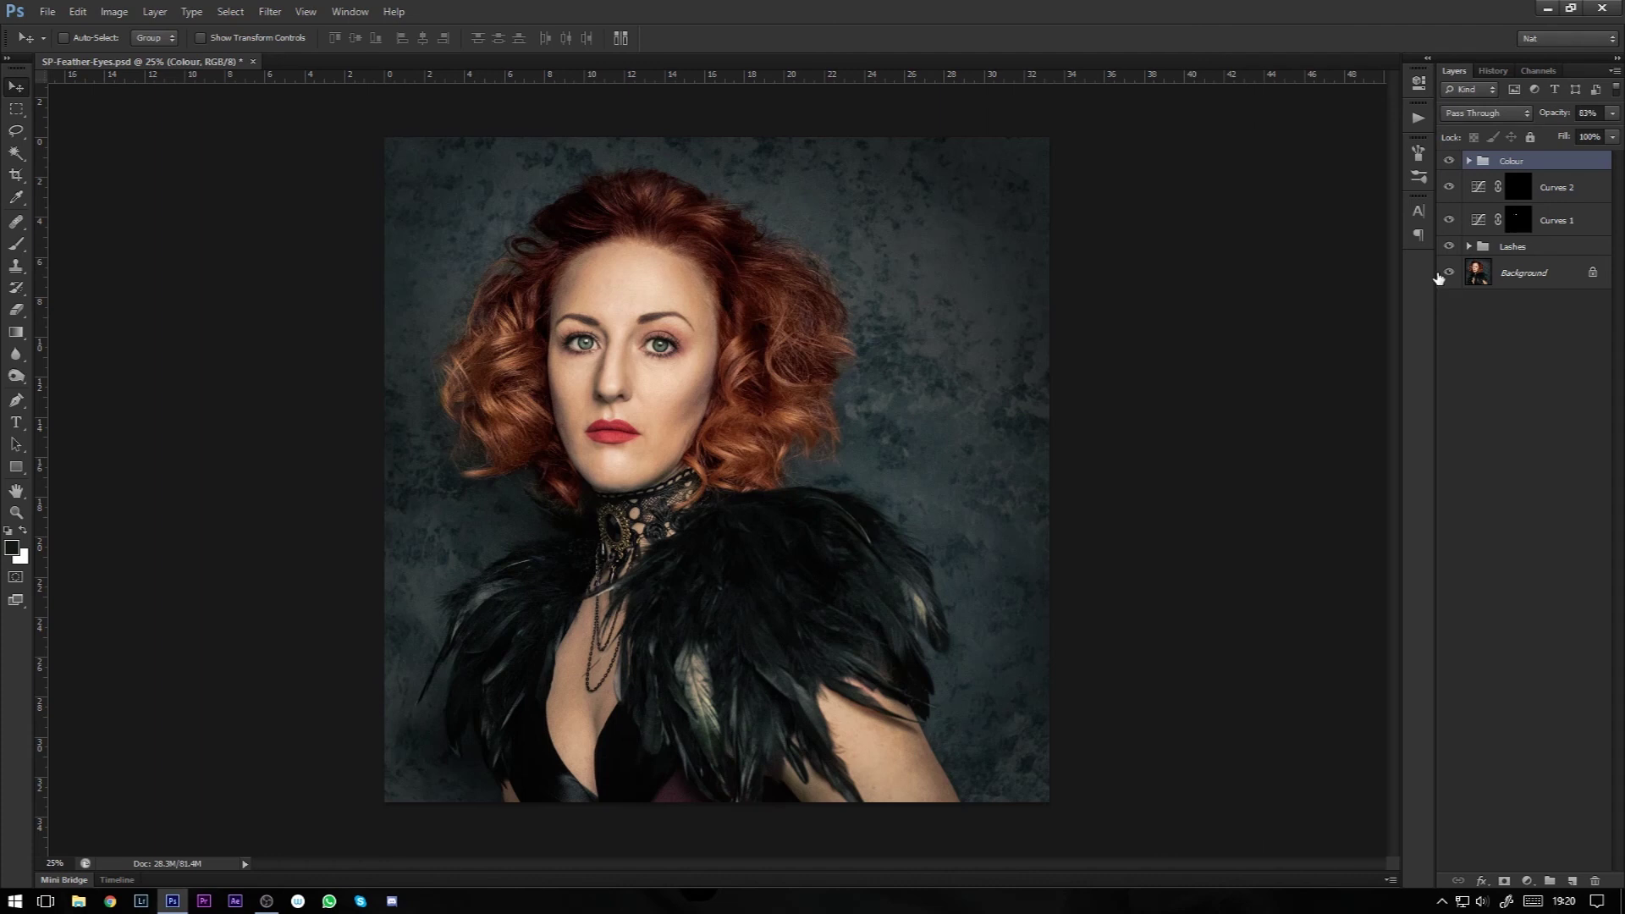
Step: Compare the face with and without the Lashes group, with the other retouching layers hidden
key("ctrl+plus")
left_click_drag(1052, 359, 1063, 428)
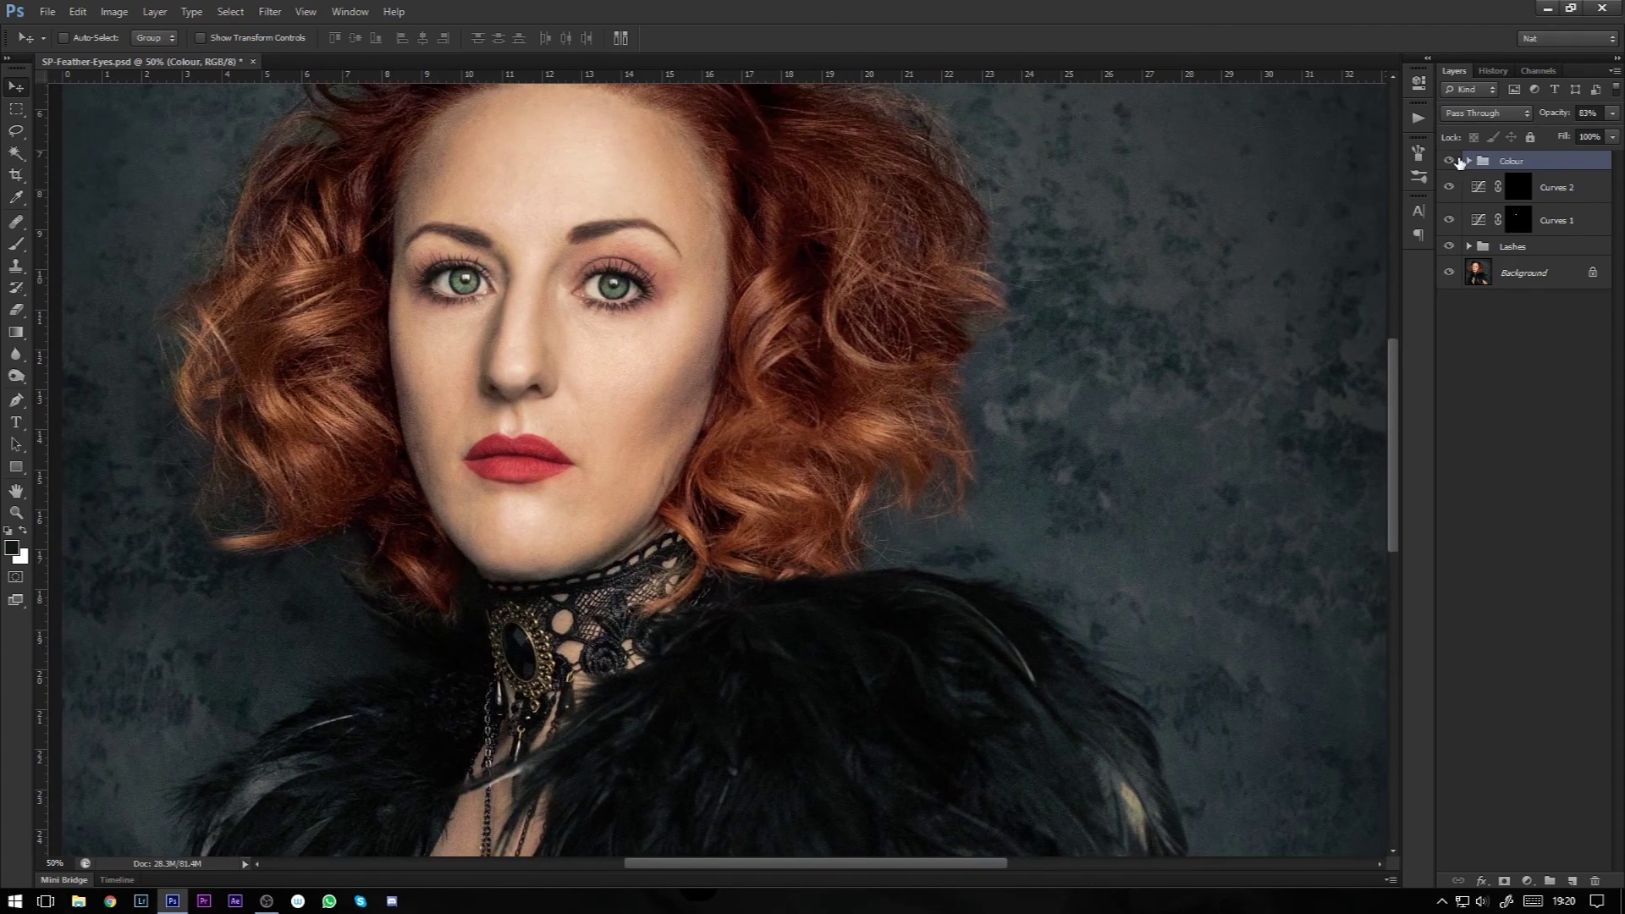
left_click(1448, 273, "alt")
left_click(1450, 246)
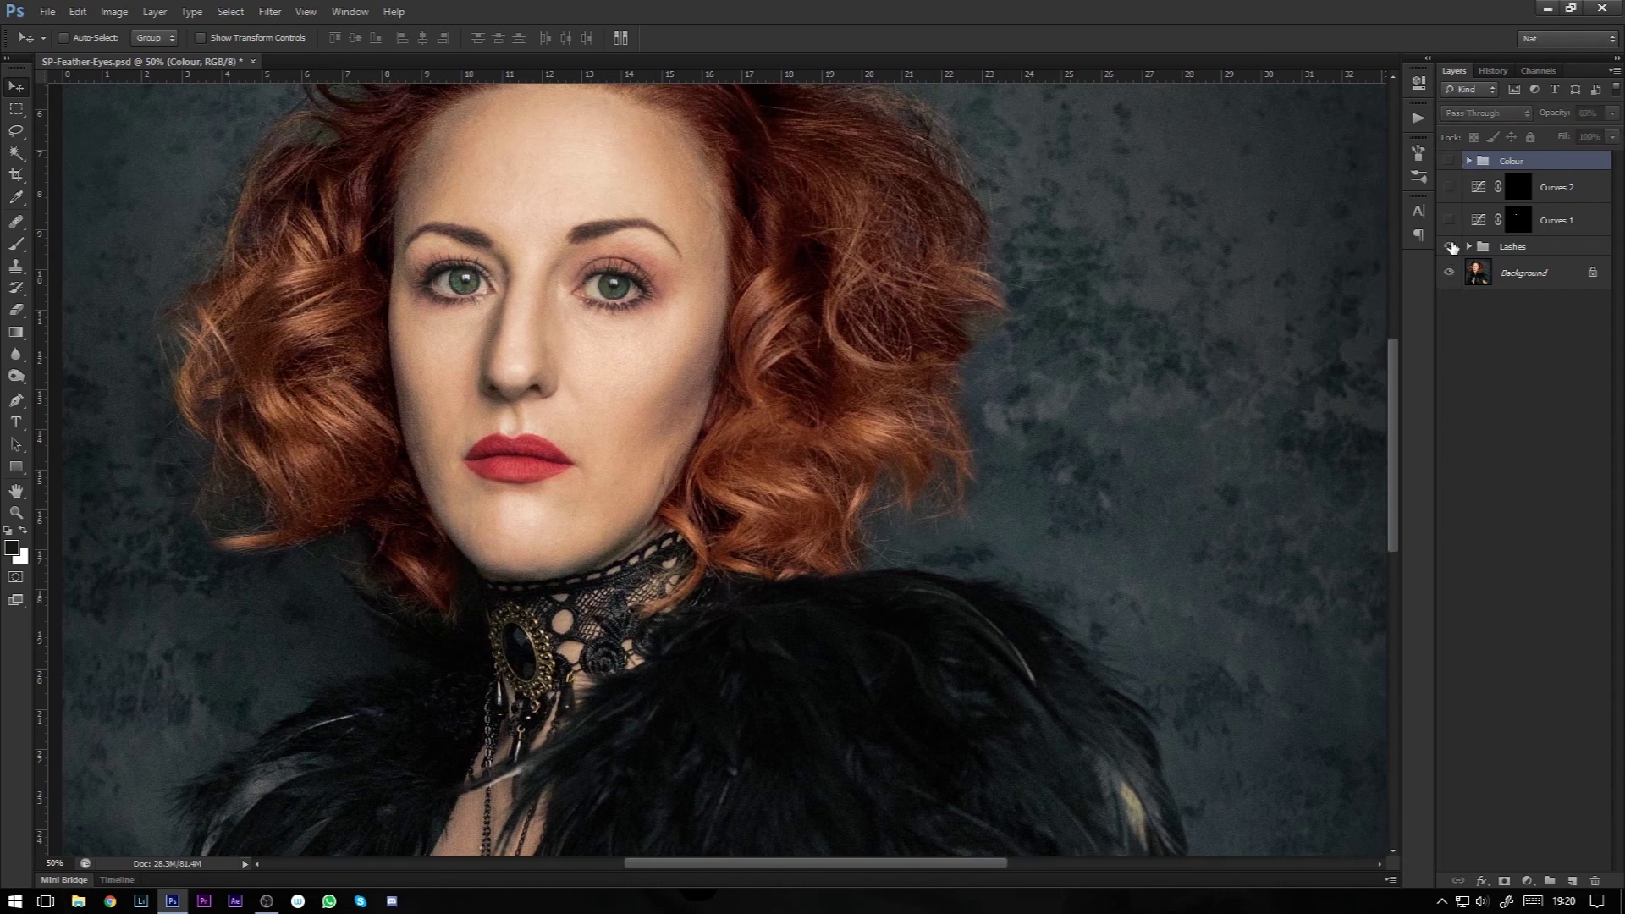
left_click(1450, 246)
left_click(1449, 246)
left_click(1450, 246)
left_click(1449, 247)
left_click(1450, 246)
left_click(1450, 246)
Step: Compare the eyes with and without the Curves 1 adjustment, leaving it visible
left_click(1451, 221)
left_click(1452, 221)
left_click(1452, 221)
left_click(1452, 220)
left_click(1451, 221)
left_click(1450, 221)
left_click(1449, 221)
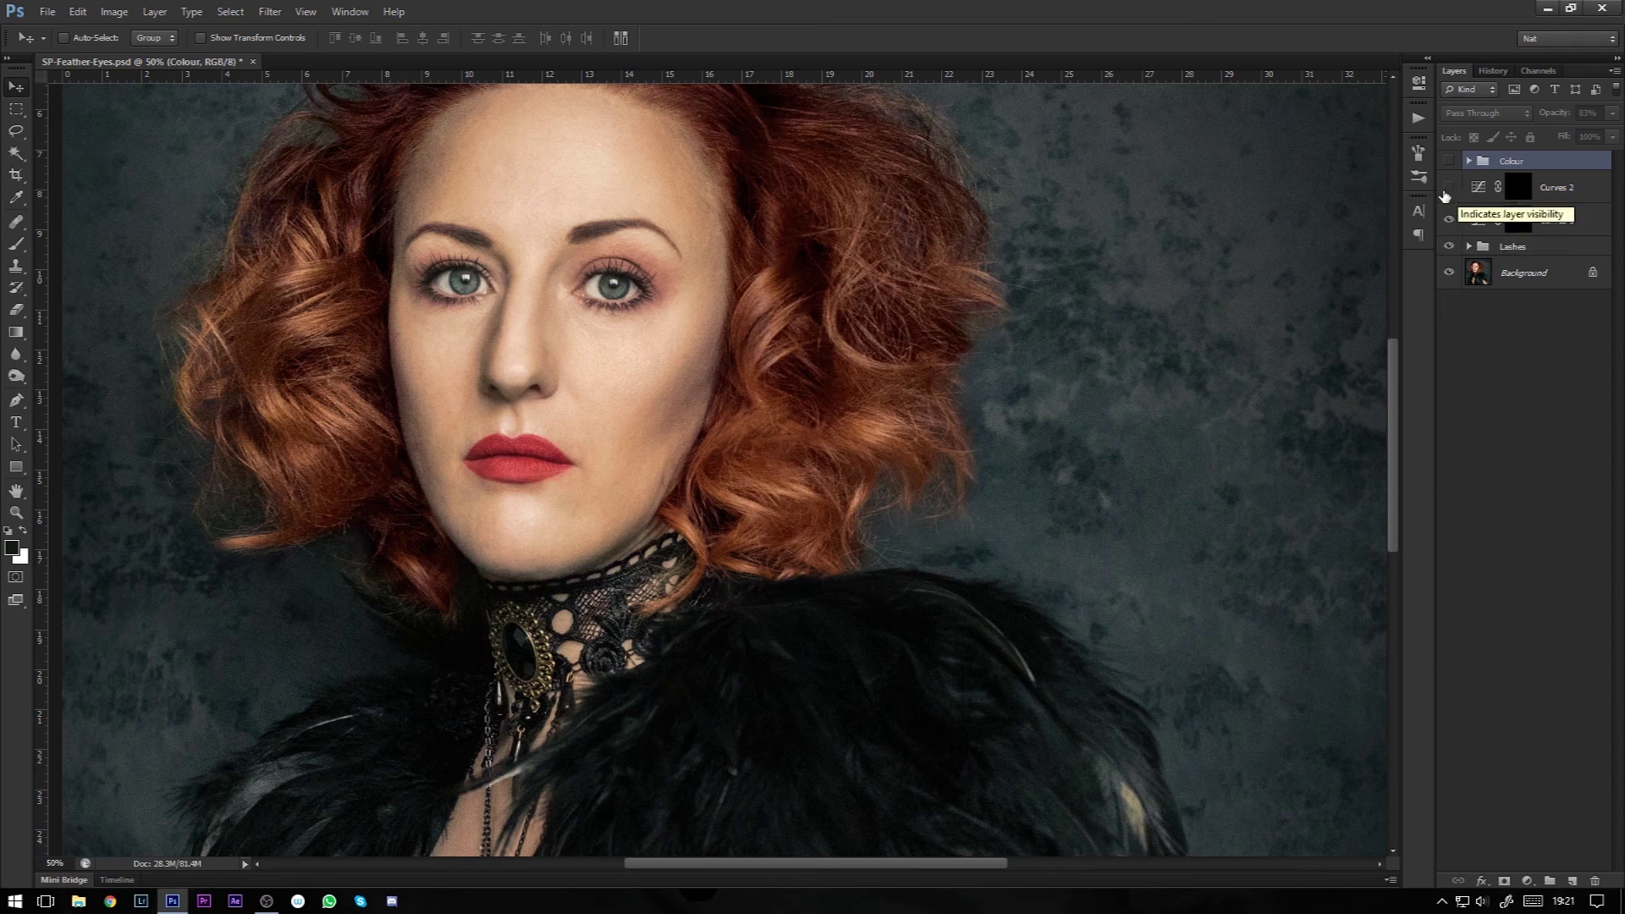
Step: Preview the effect of Curves 2 and the Colour group, including Layer 2 inside the expanded group
left_click(1448, 189)
left_click(1449, 189)
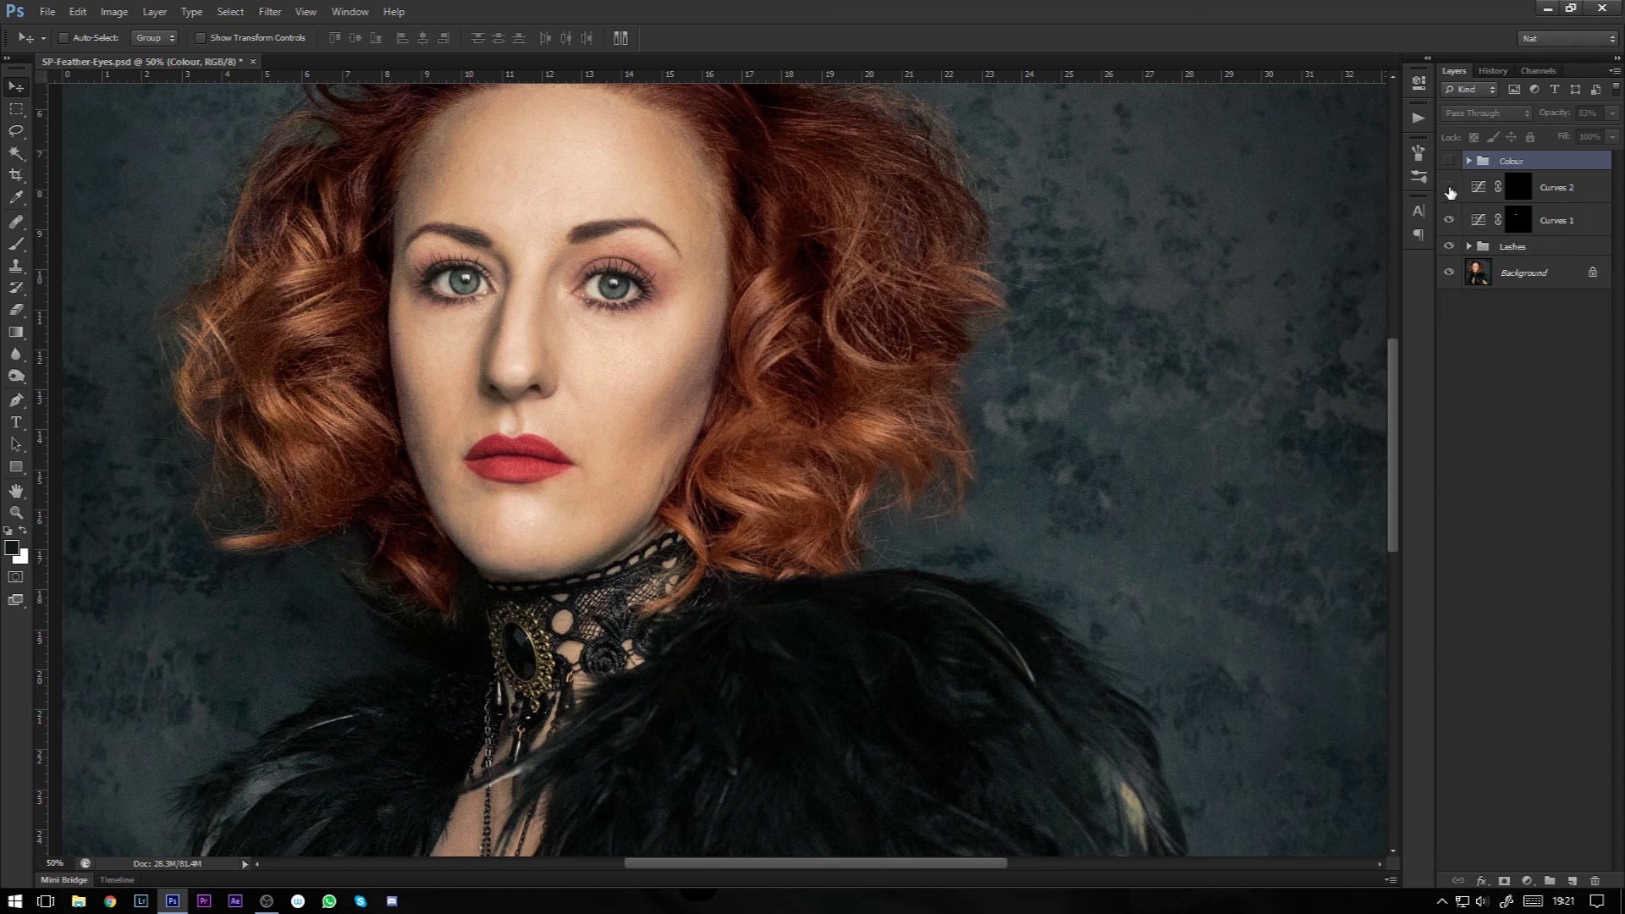
left_click(1450, 193)
left_click(1449, 165)
left_click(1468, 161)
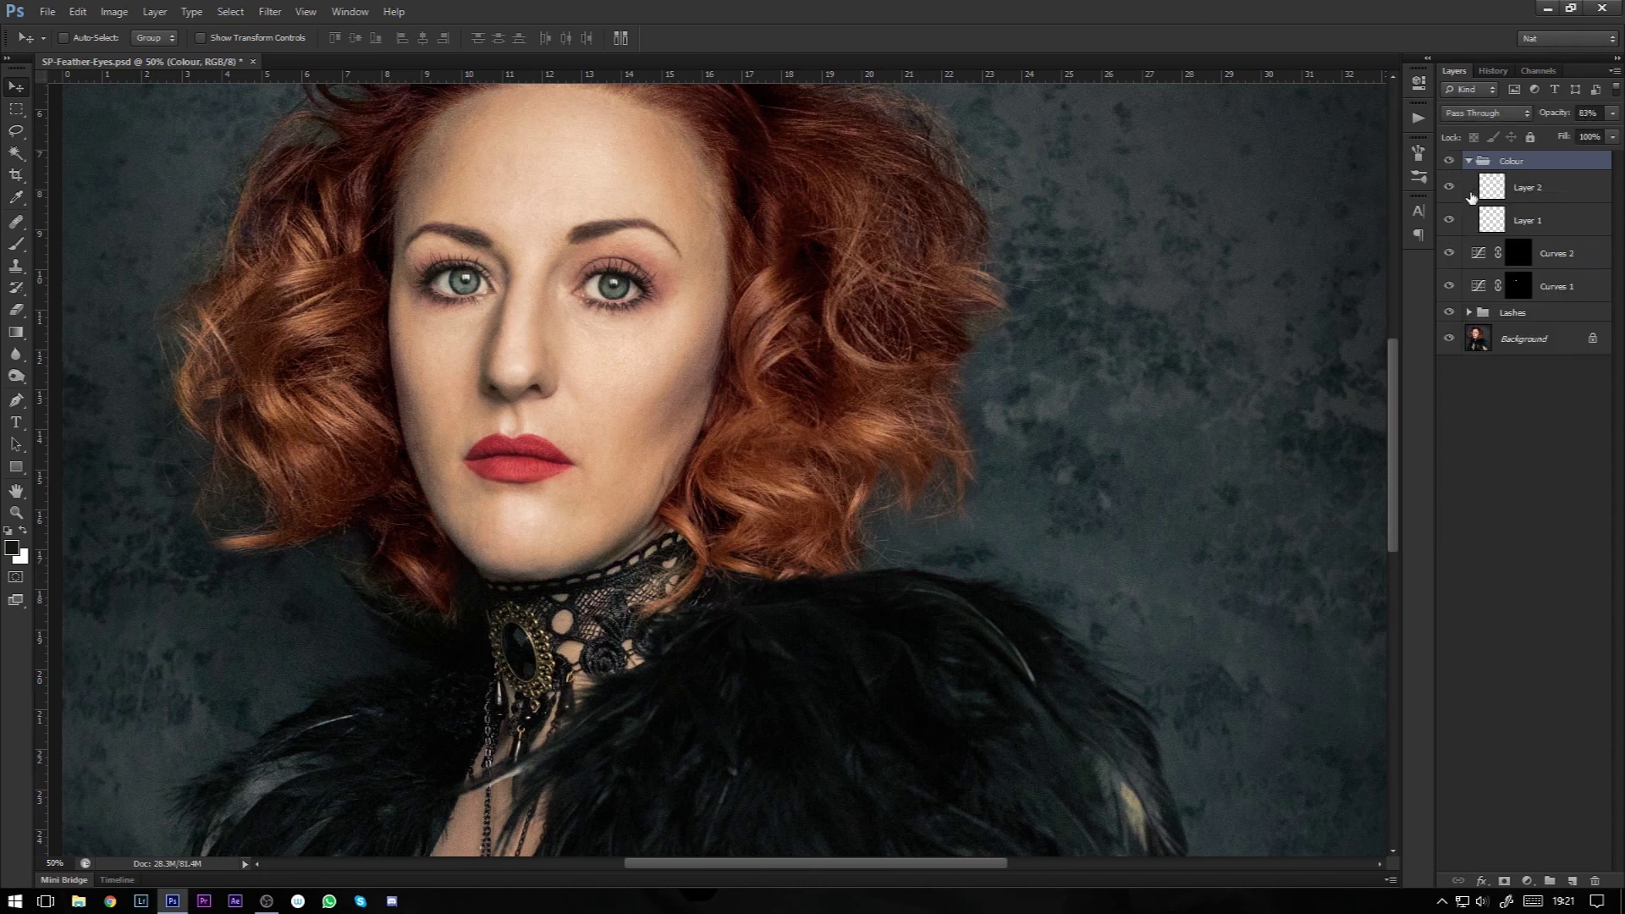
left_click(1450, 188)
left_click(1450, 187)
Step: Delete the Colour group, both Curves layers and the Lashes group, keeping only the Background
left_click(1450, 338, "alt")
left_click(1449, 339, "alt")
left_click(1570, 313, "shift")
left_click_drag(1579, 292, 1596, 881)
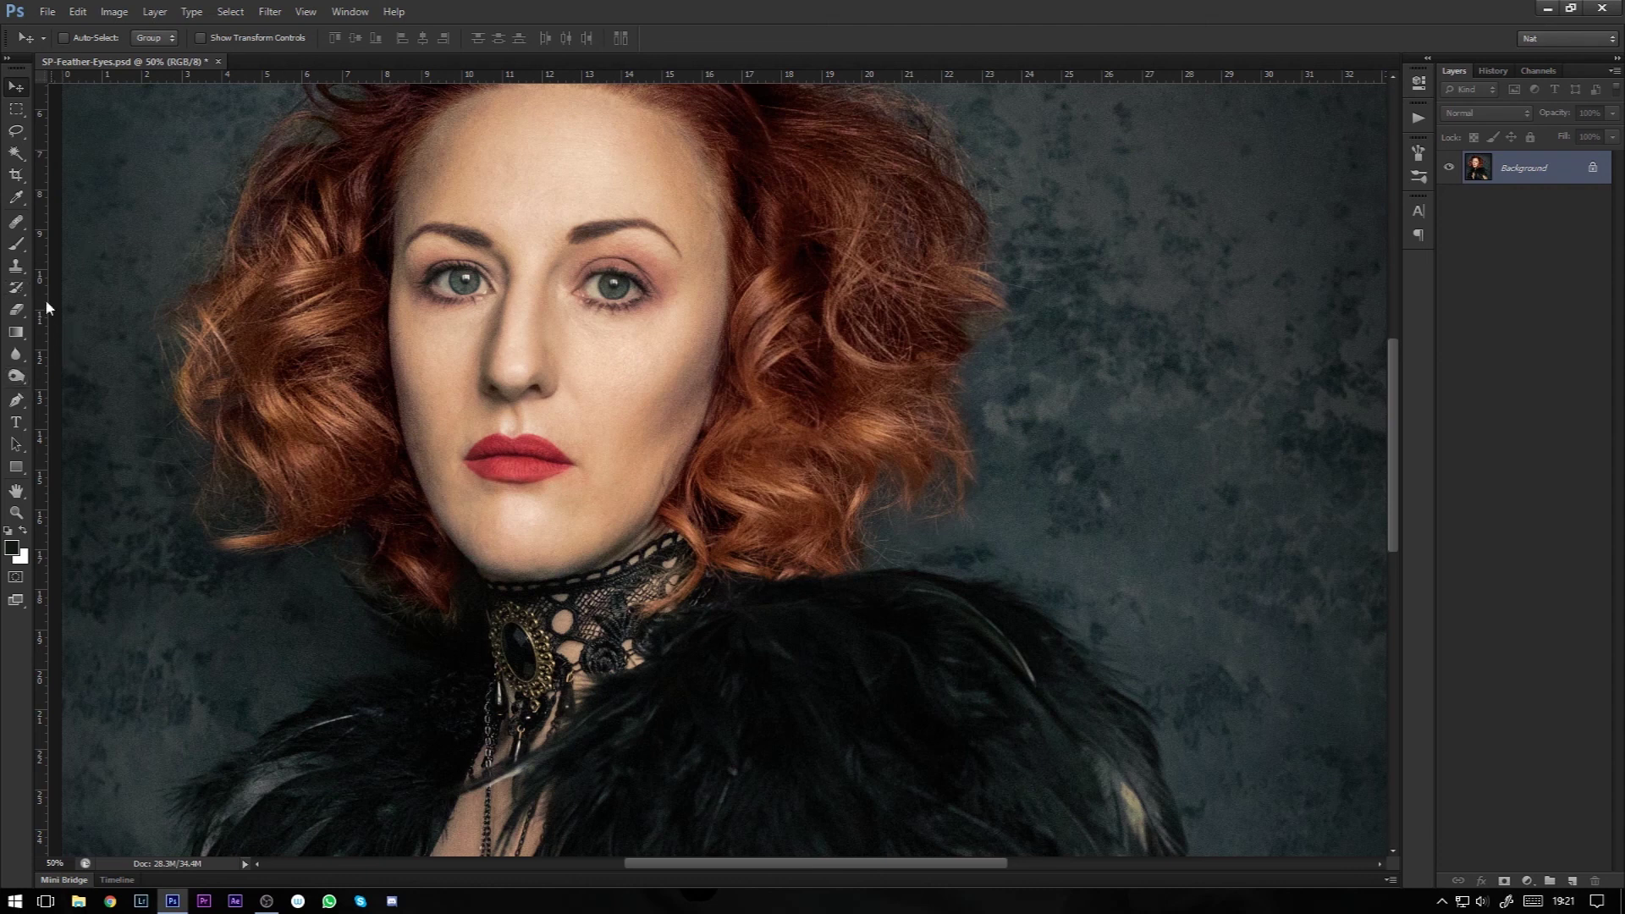
Step: Load the eyelash_brushes_by_xmisslizx file from the !BRUSHES folder into the Brush tool's presets
left_click(22, 253)
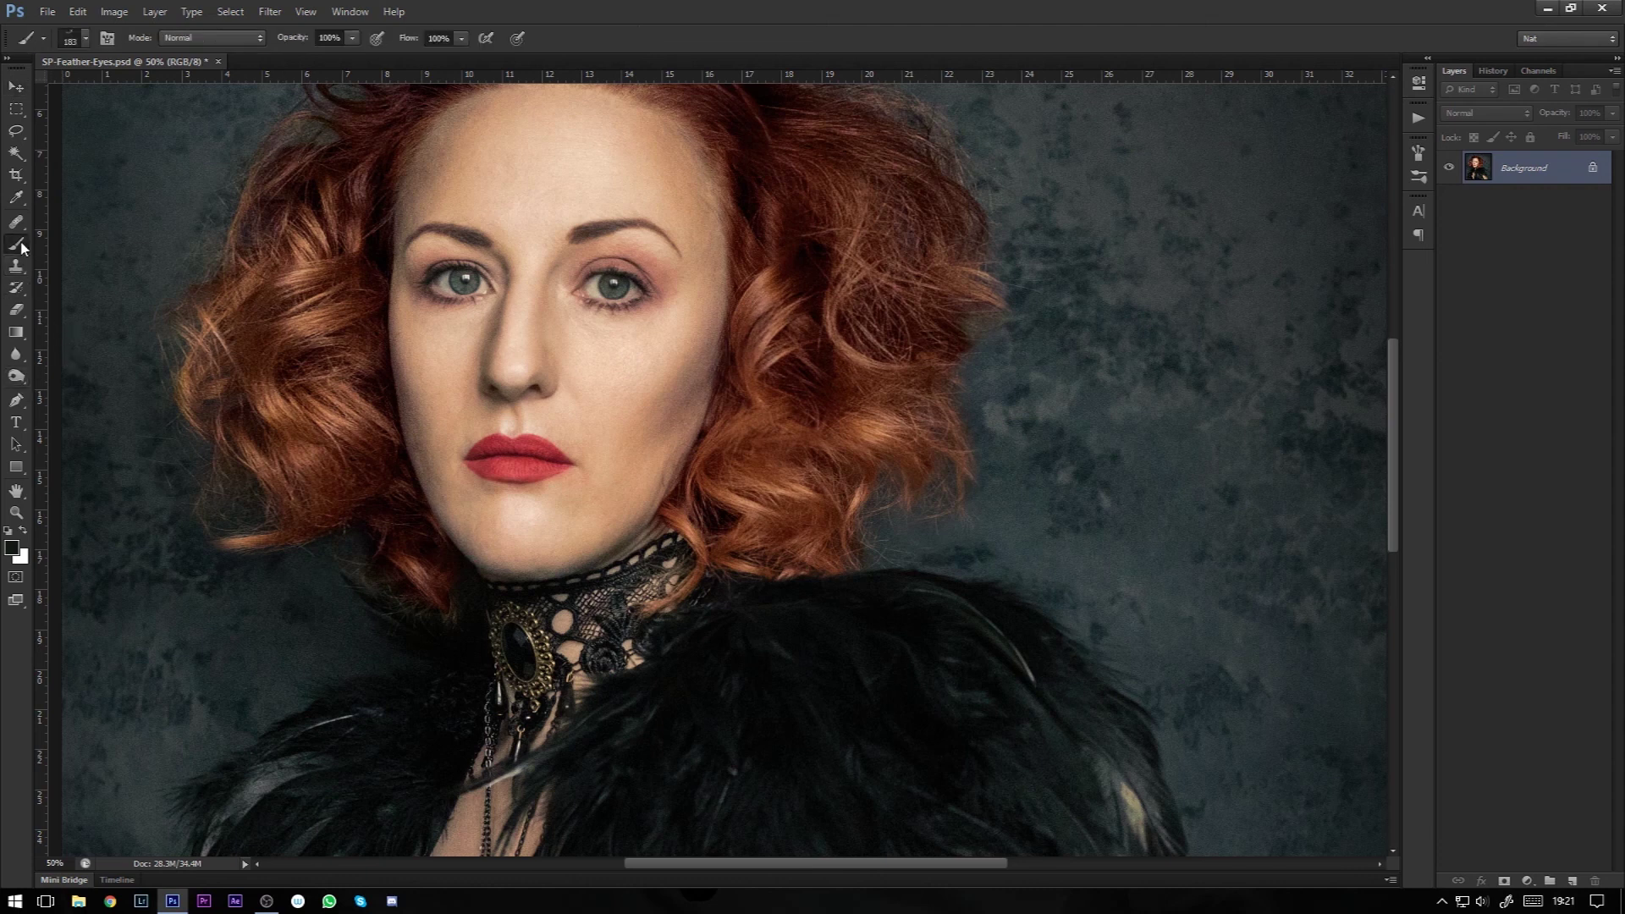
left_click(86, 40)
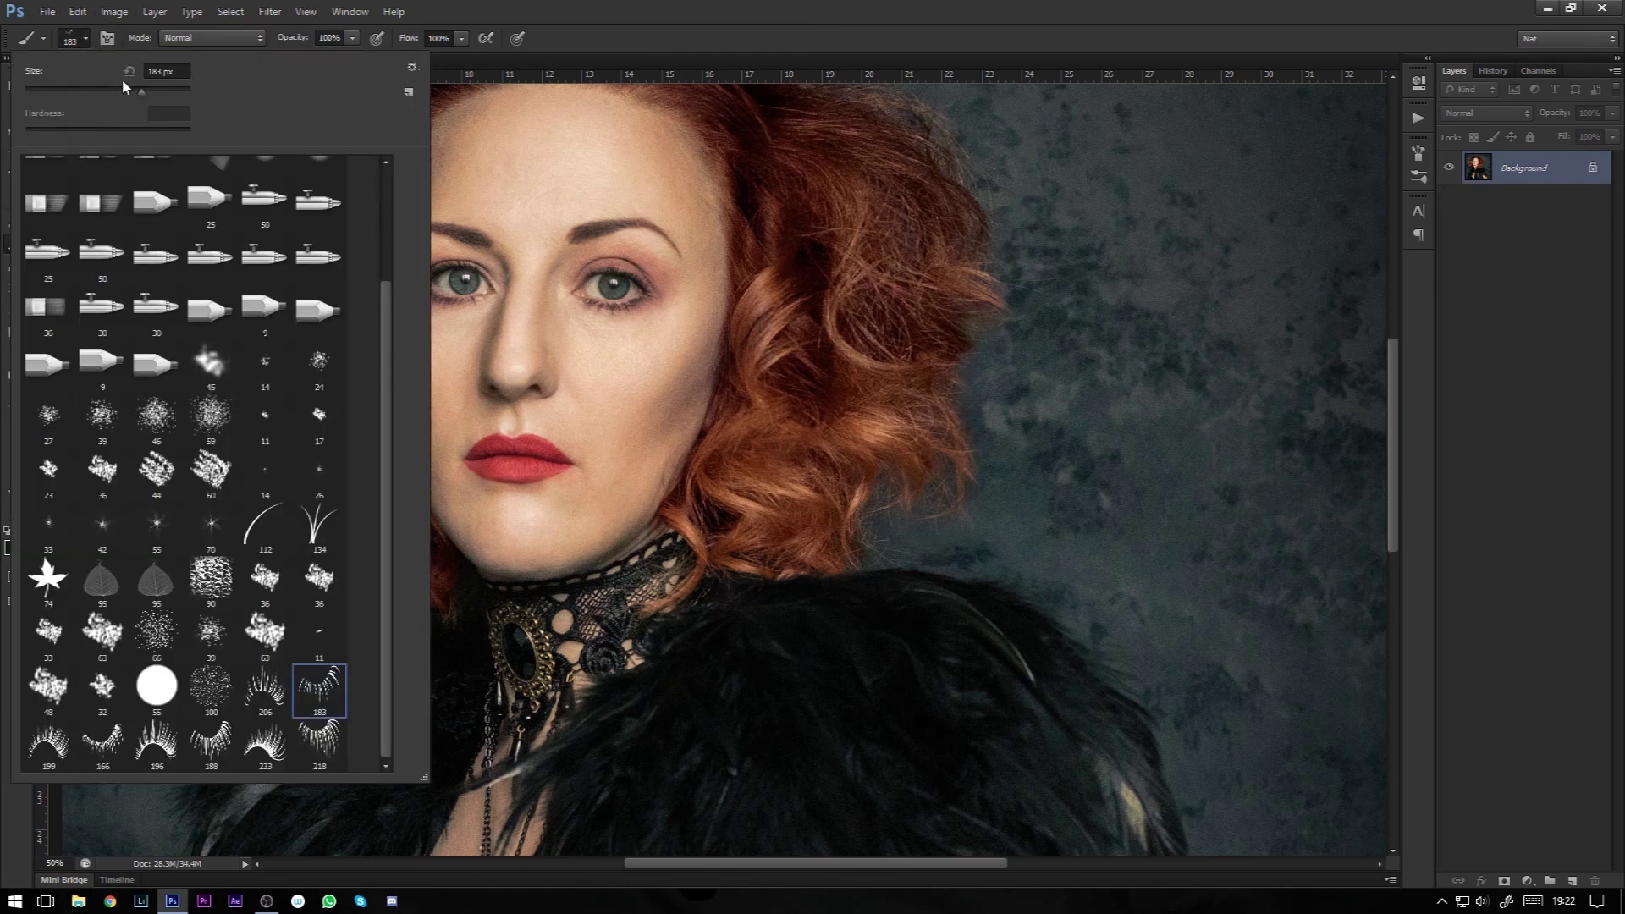
scroll(392, 347, "up", 3)
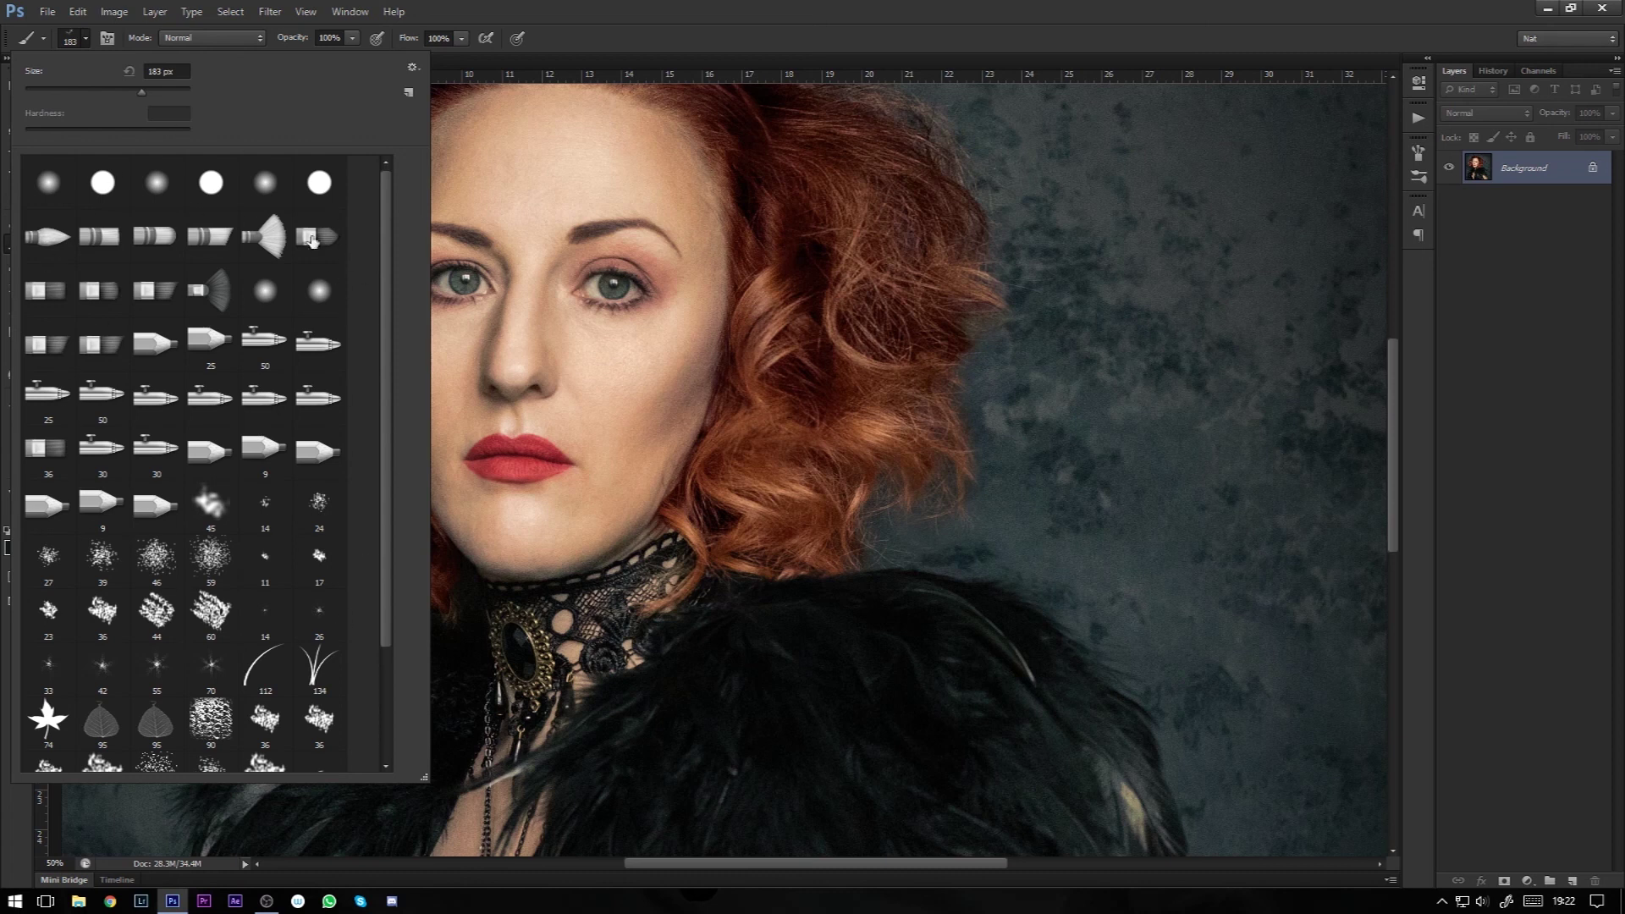
left_click(413, 69)
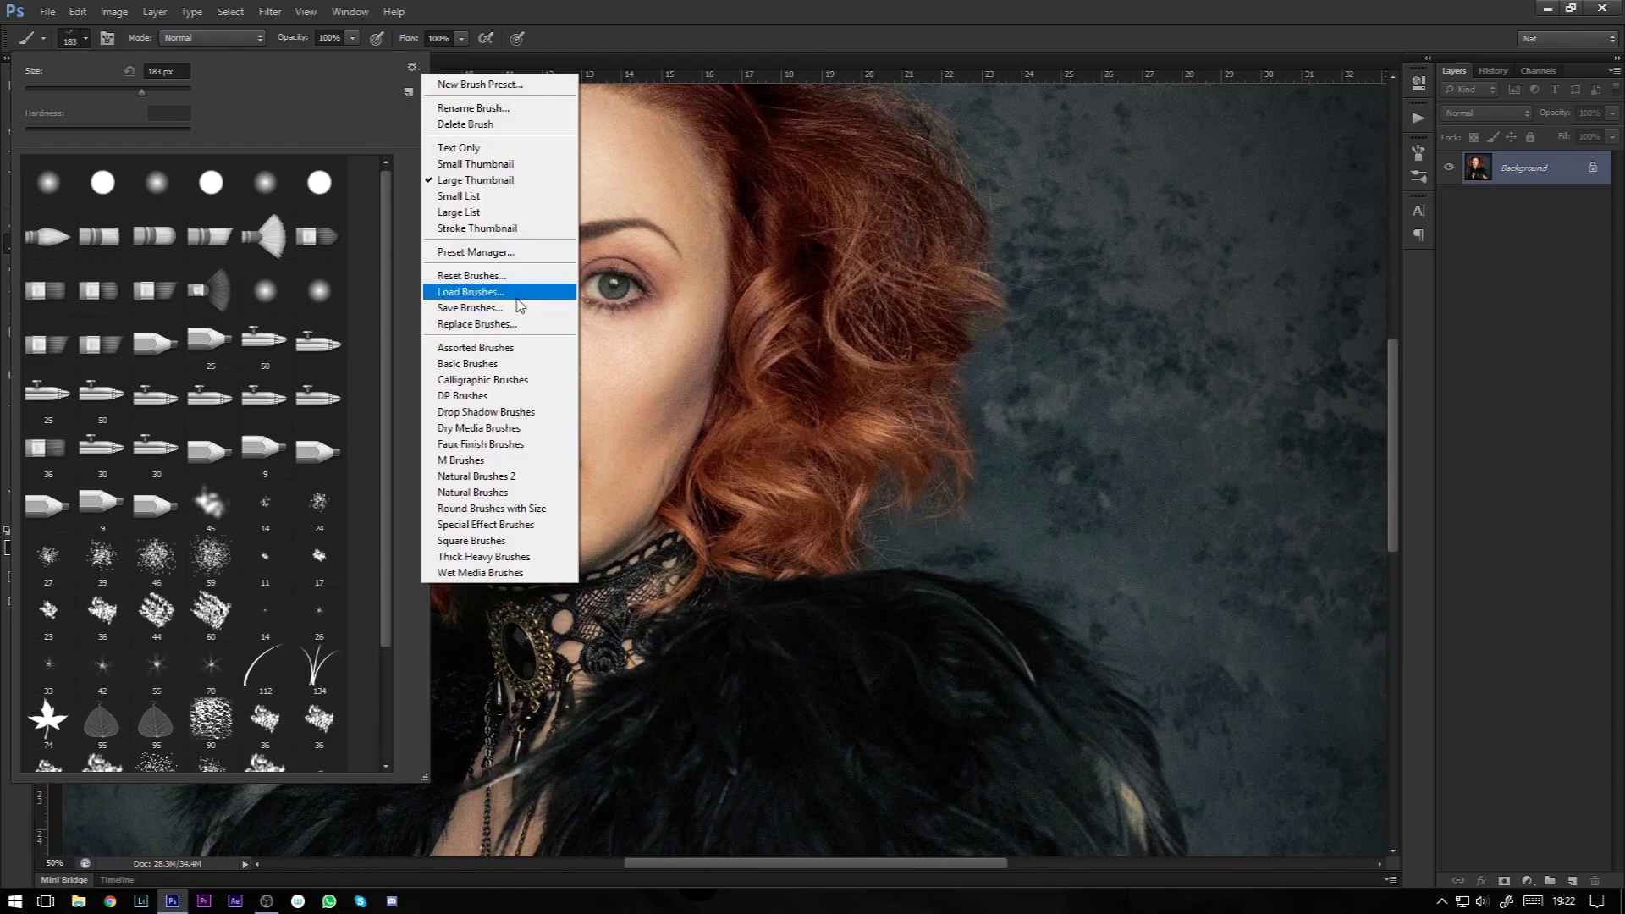
left_click(519, 297)
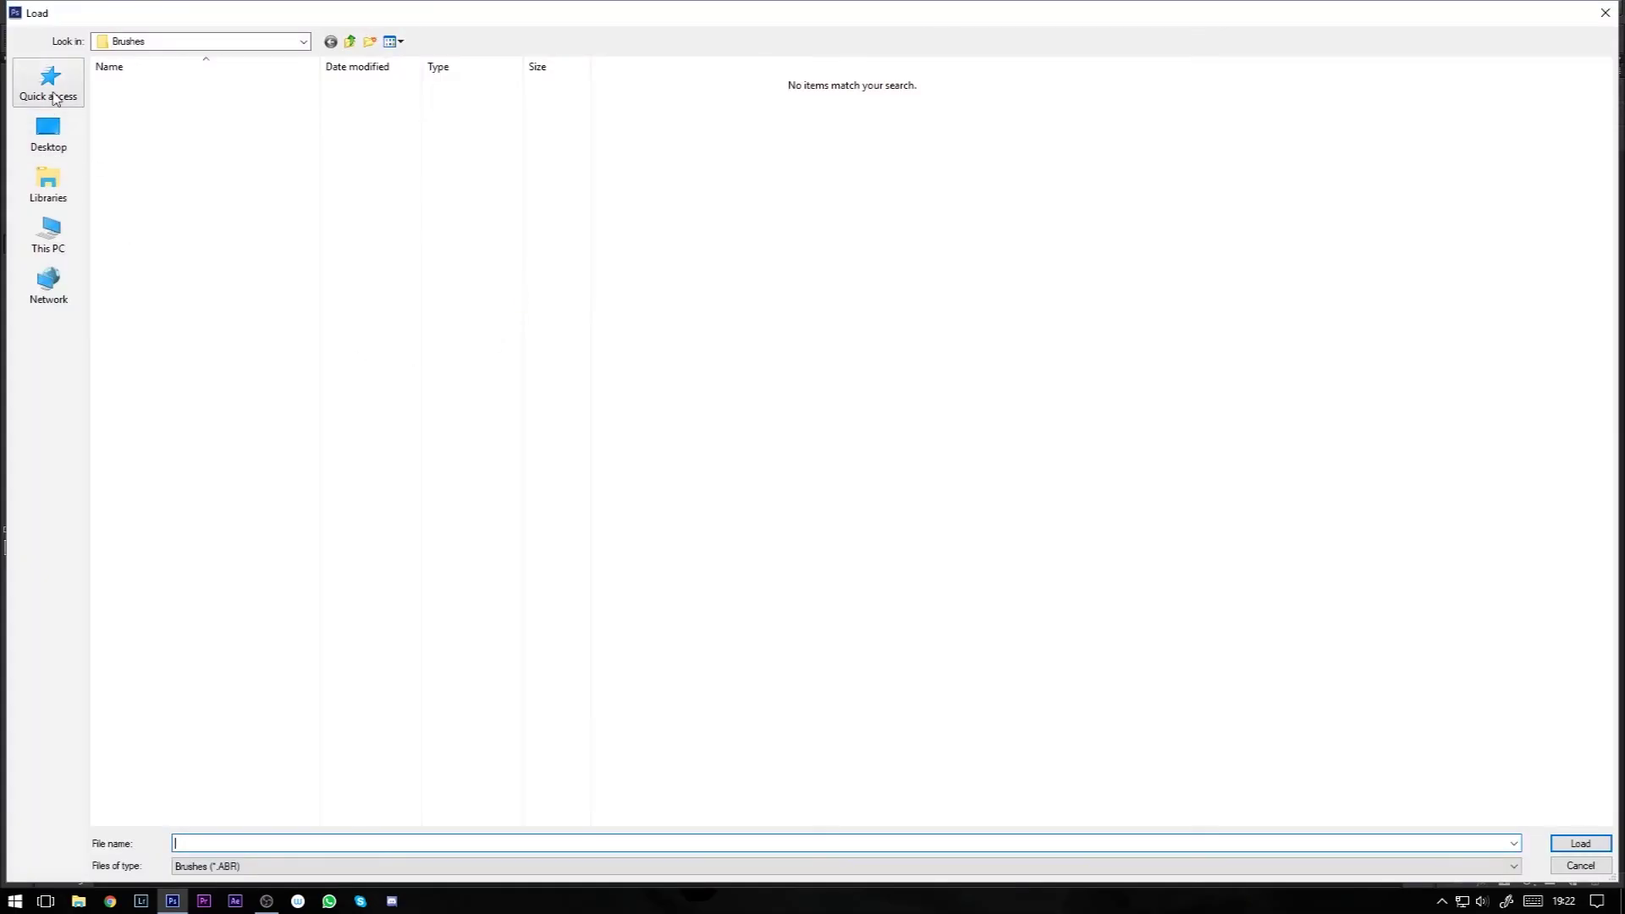
left_click(52, 97)
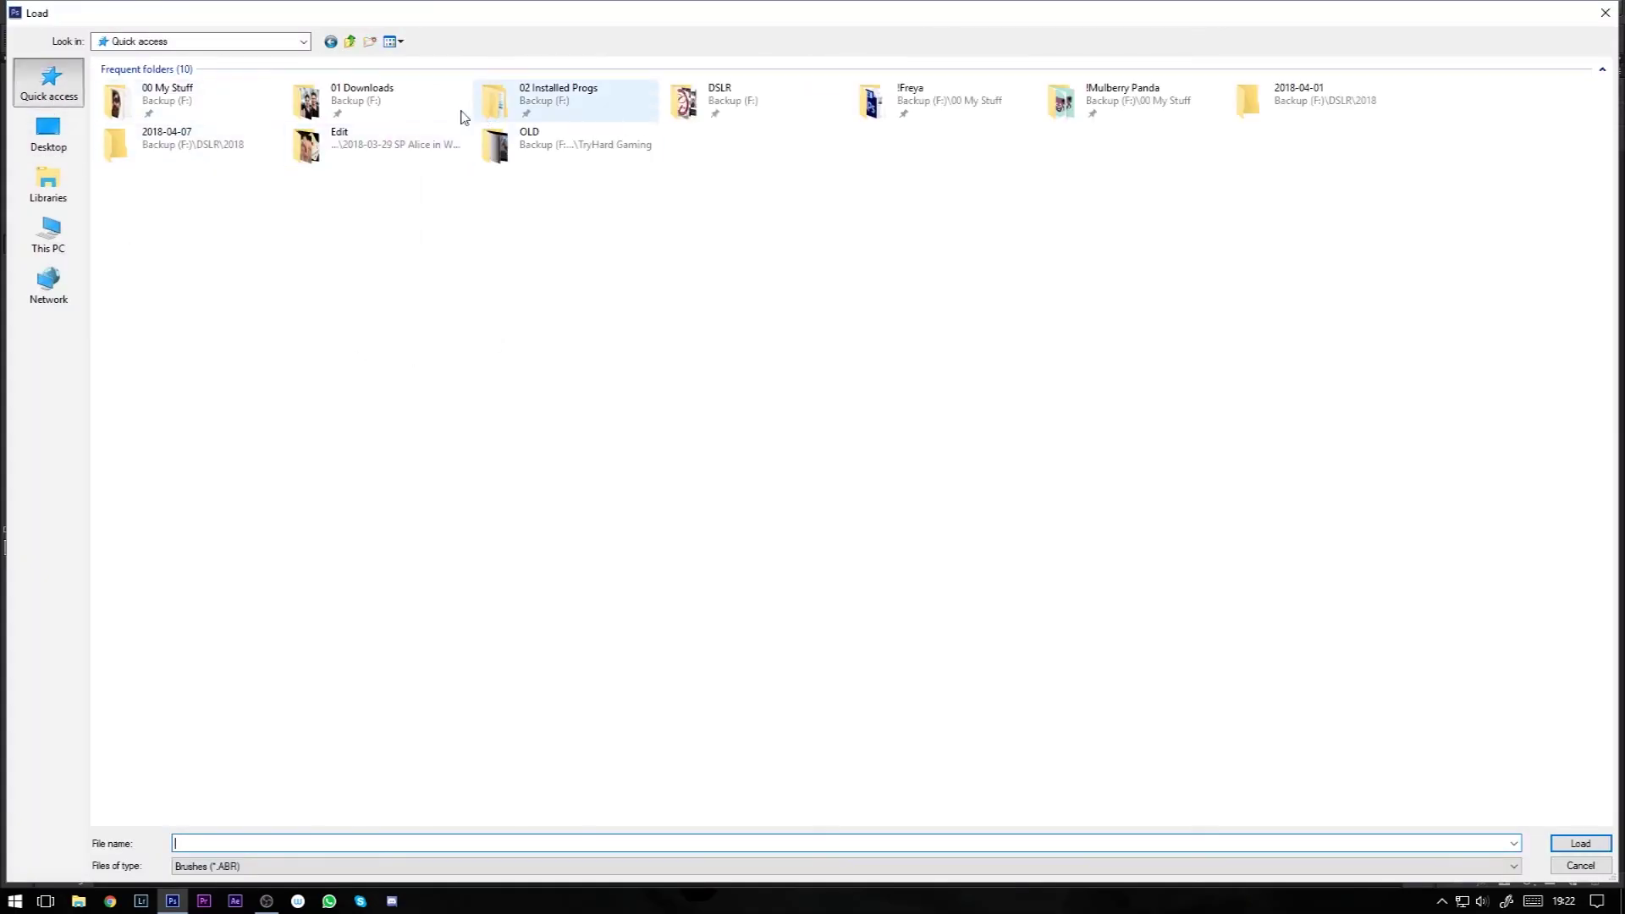
double_click(227, 110)
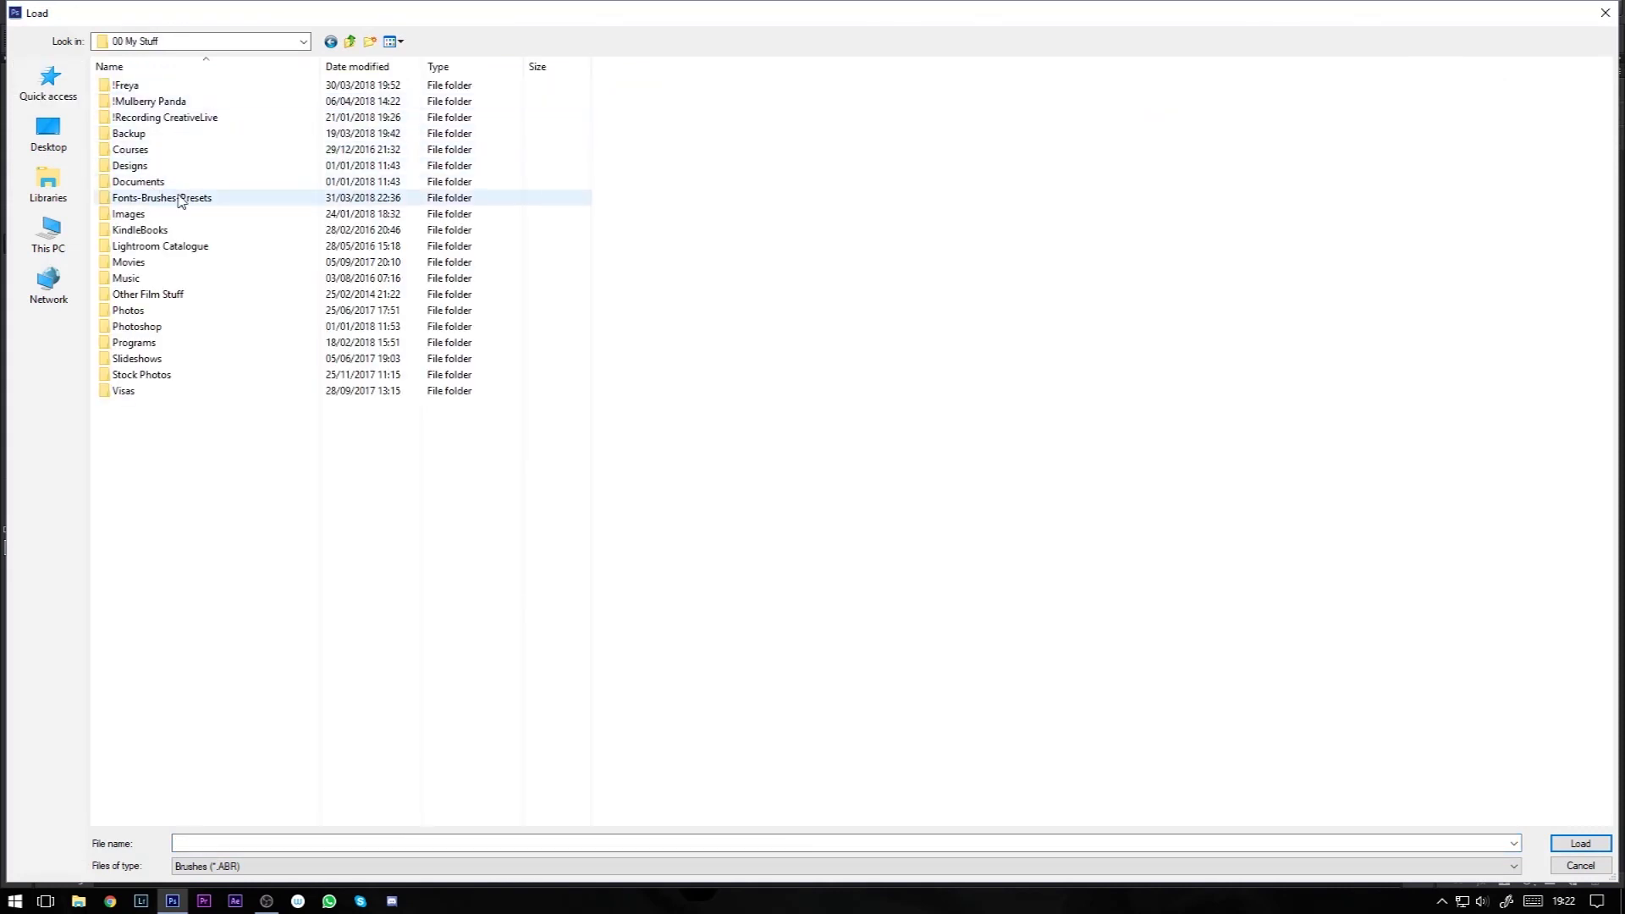
double_click(181, 200)
double_click(203, 103)
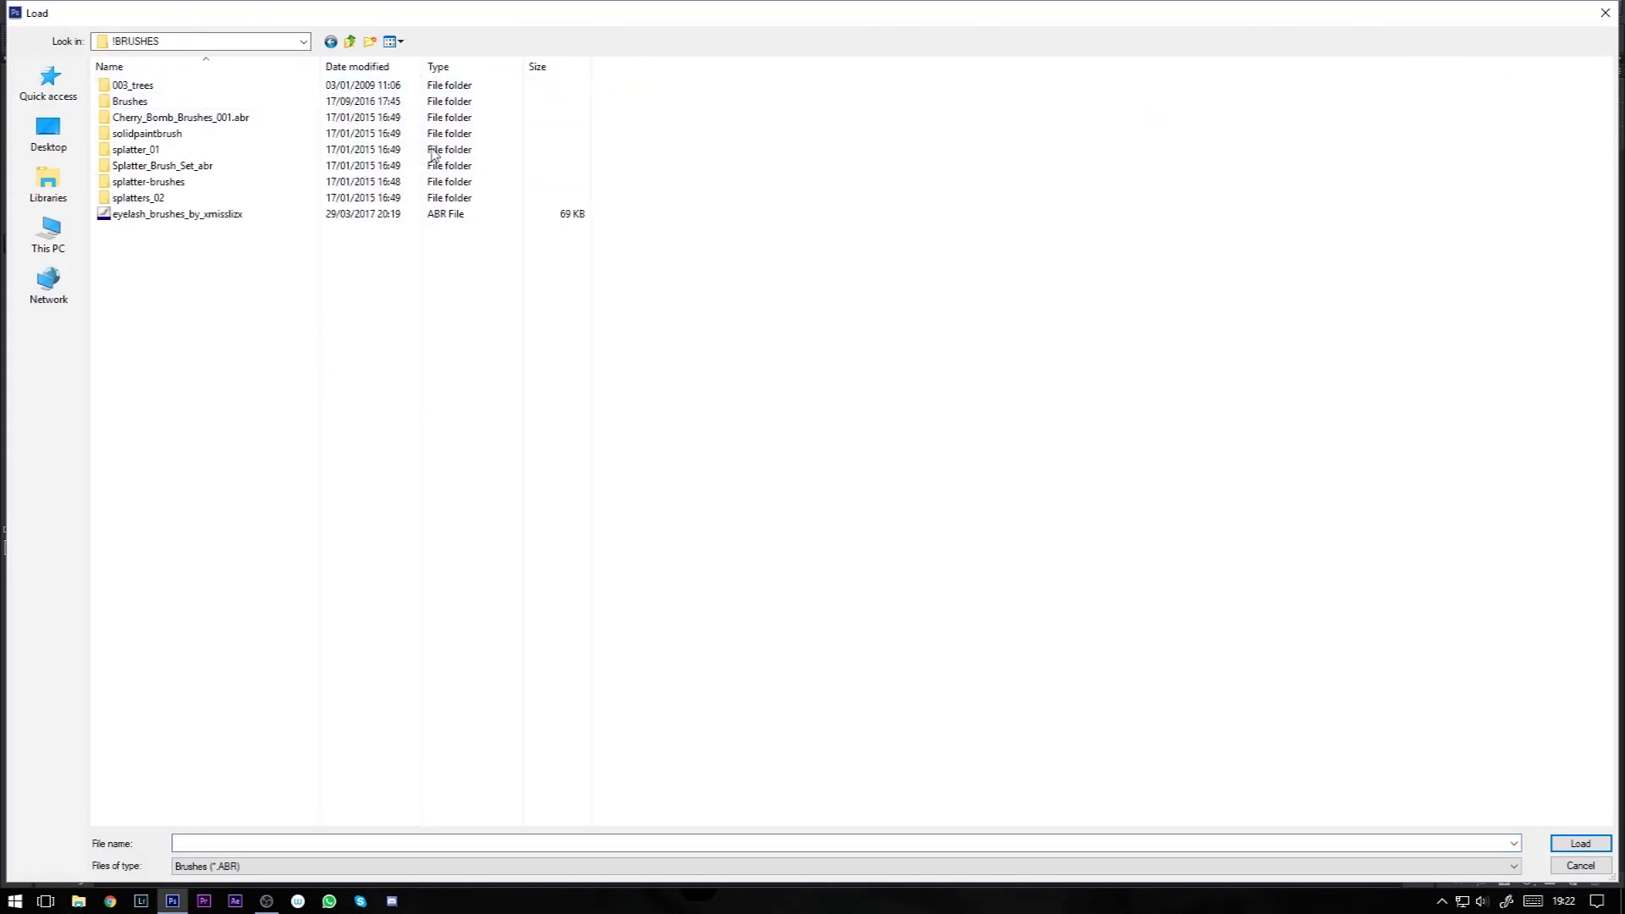
double_click(236, 222)
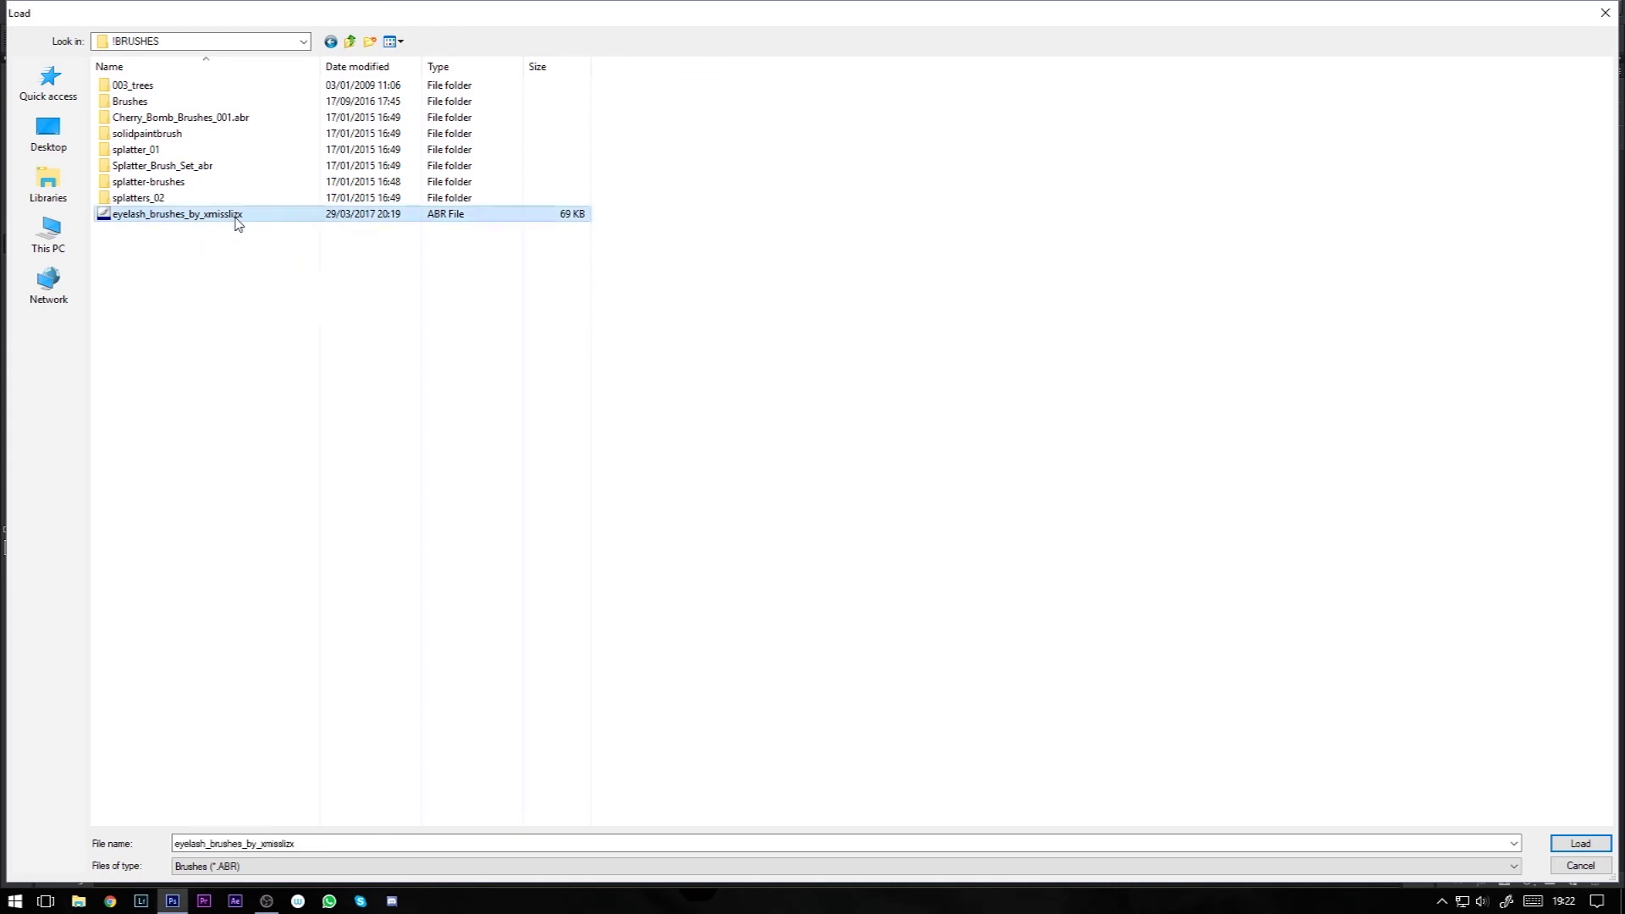
left_click_drag(385, 276, 391, 491)
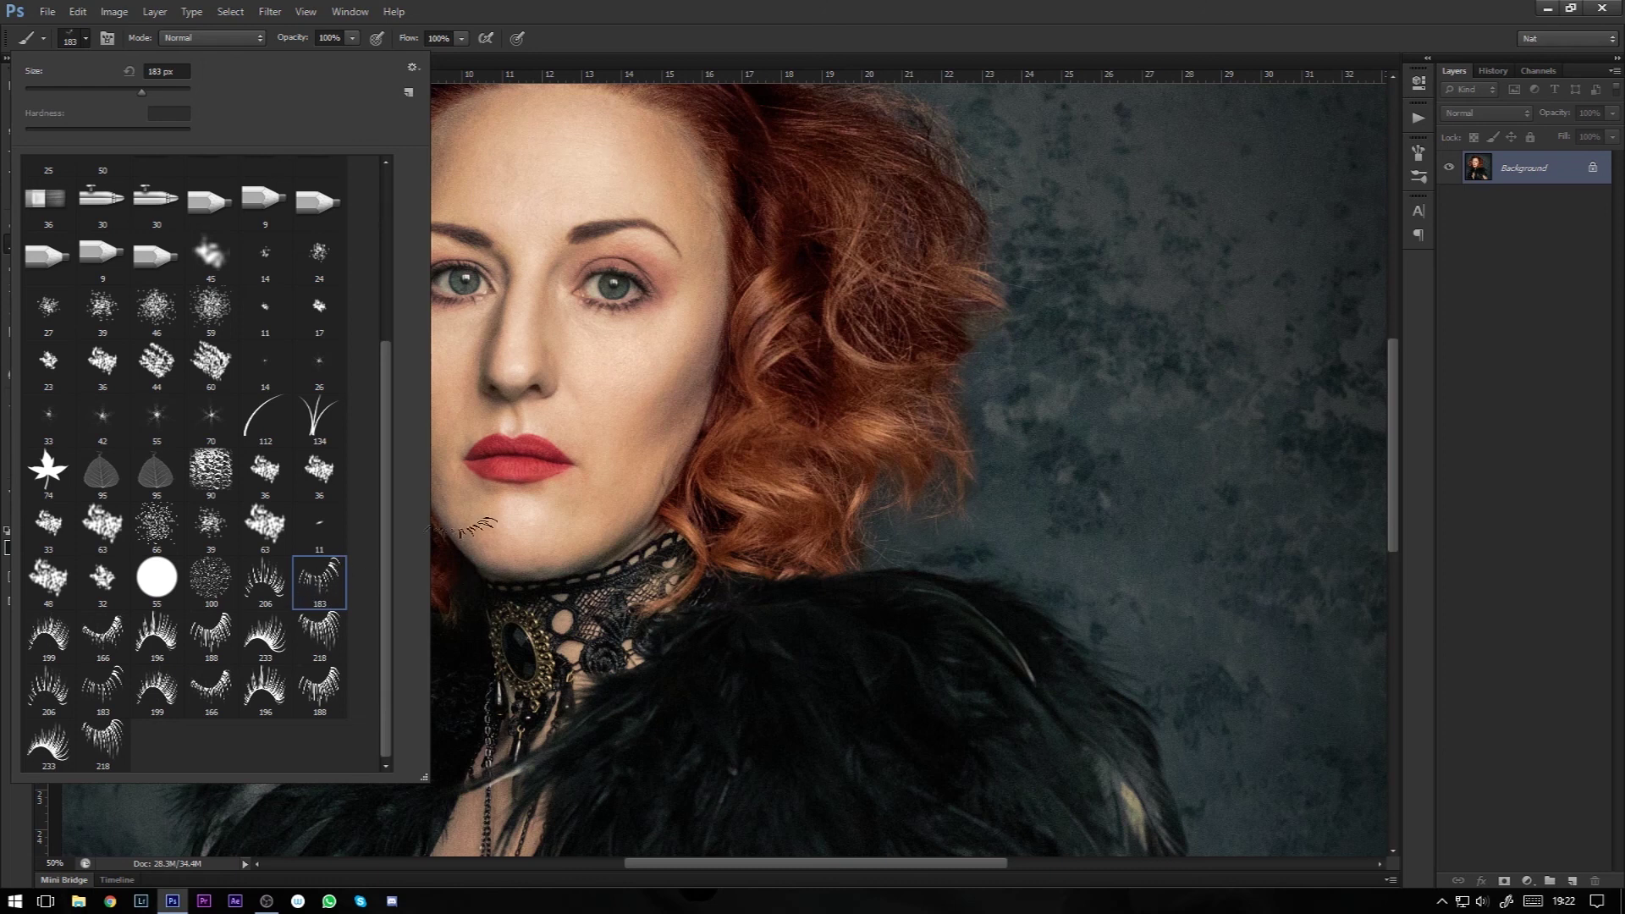
left_click(681, 7)
Step: Add a new empty layer above the Background and name it BL
key("ctrl+plus")
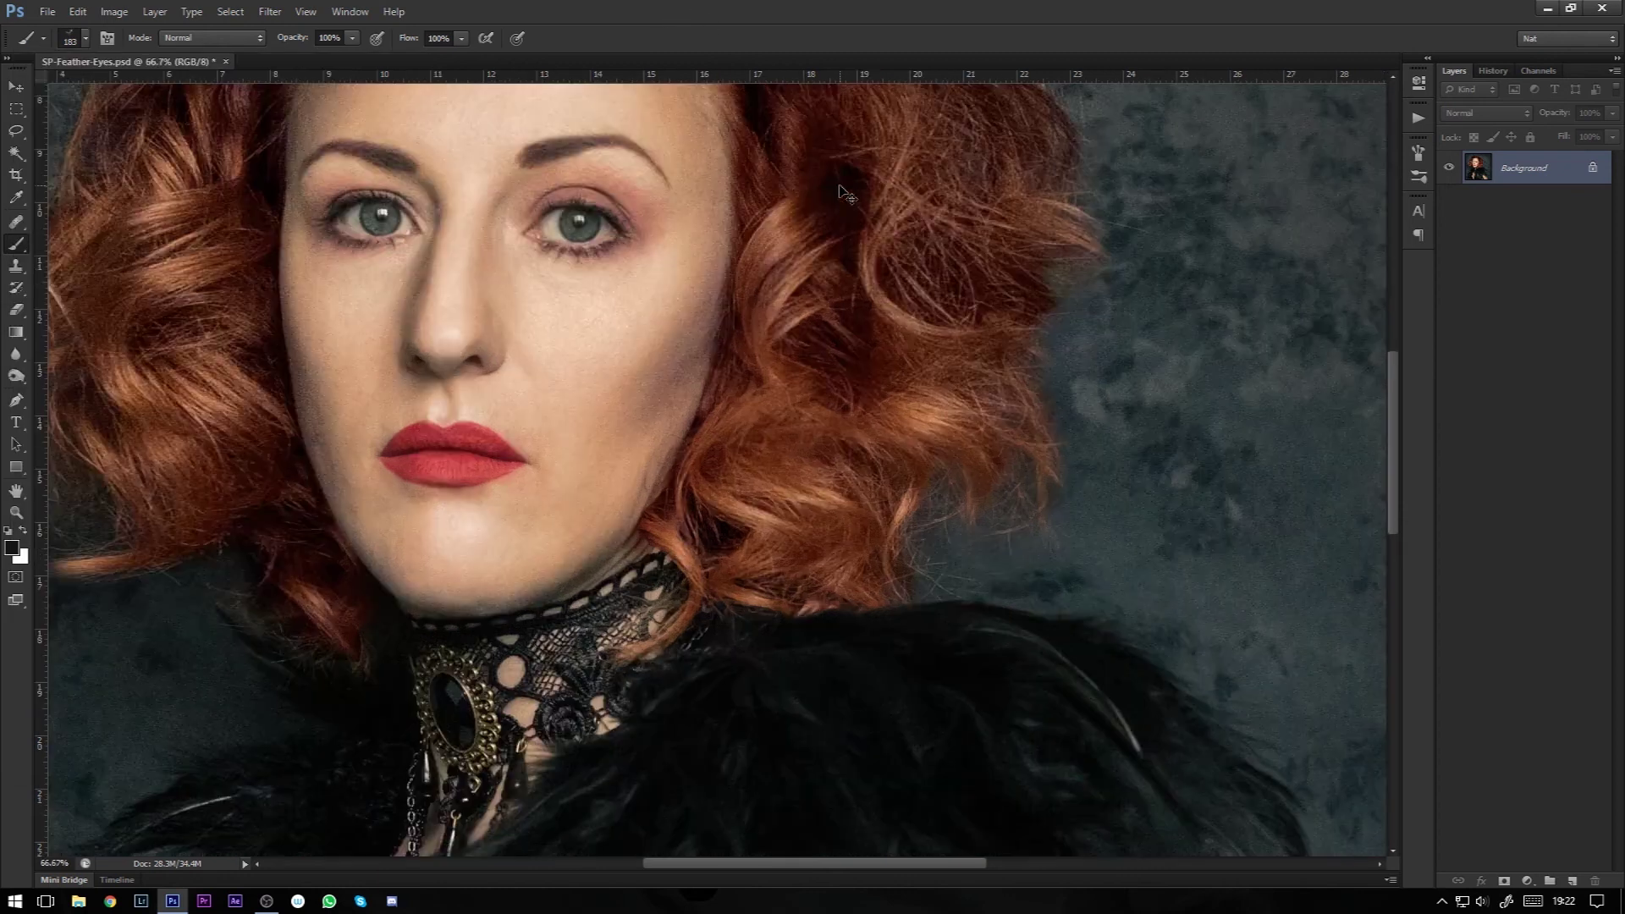
left_click_drag(737, 354, 922, 436)
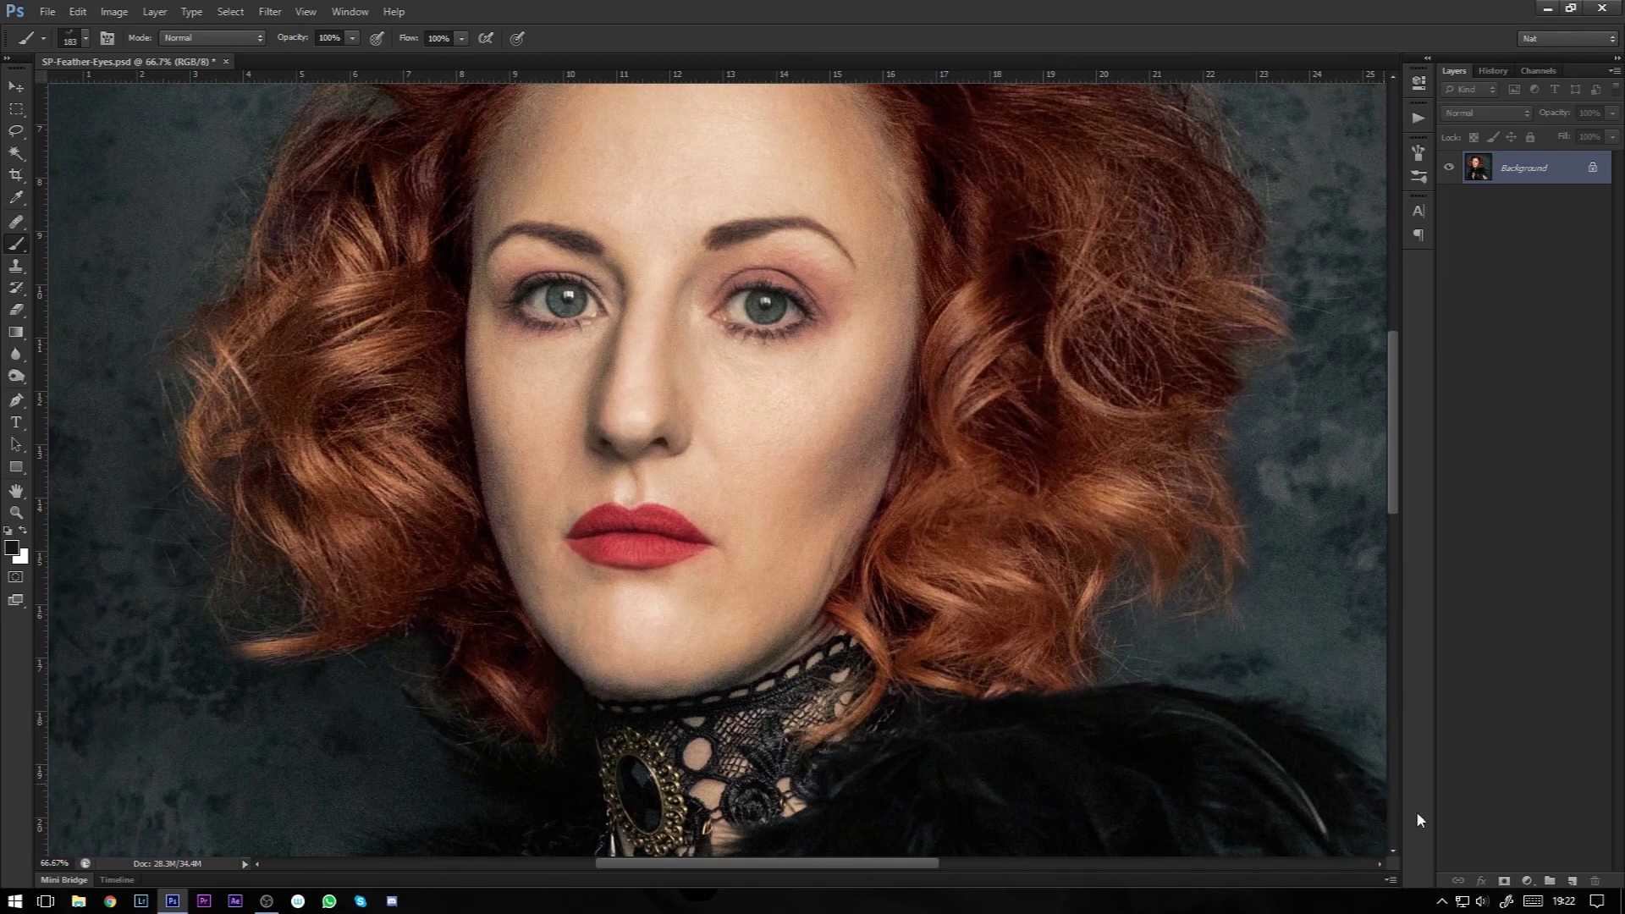
left_click(1572, 883)
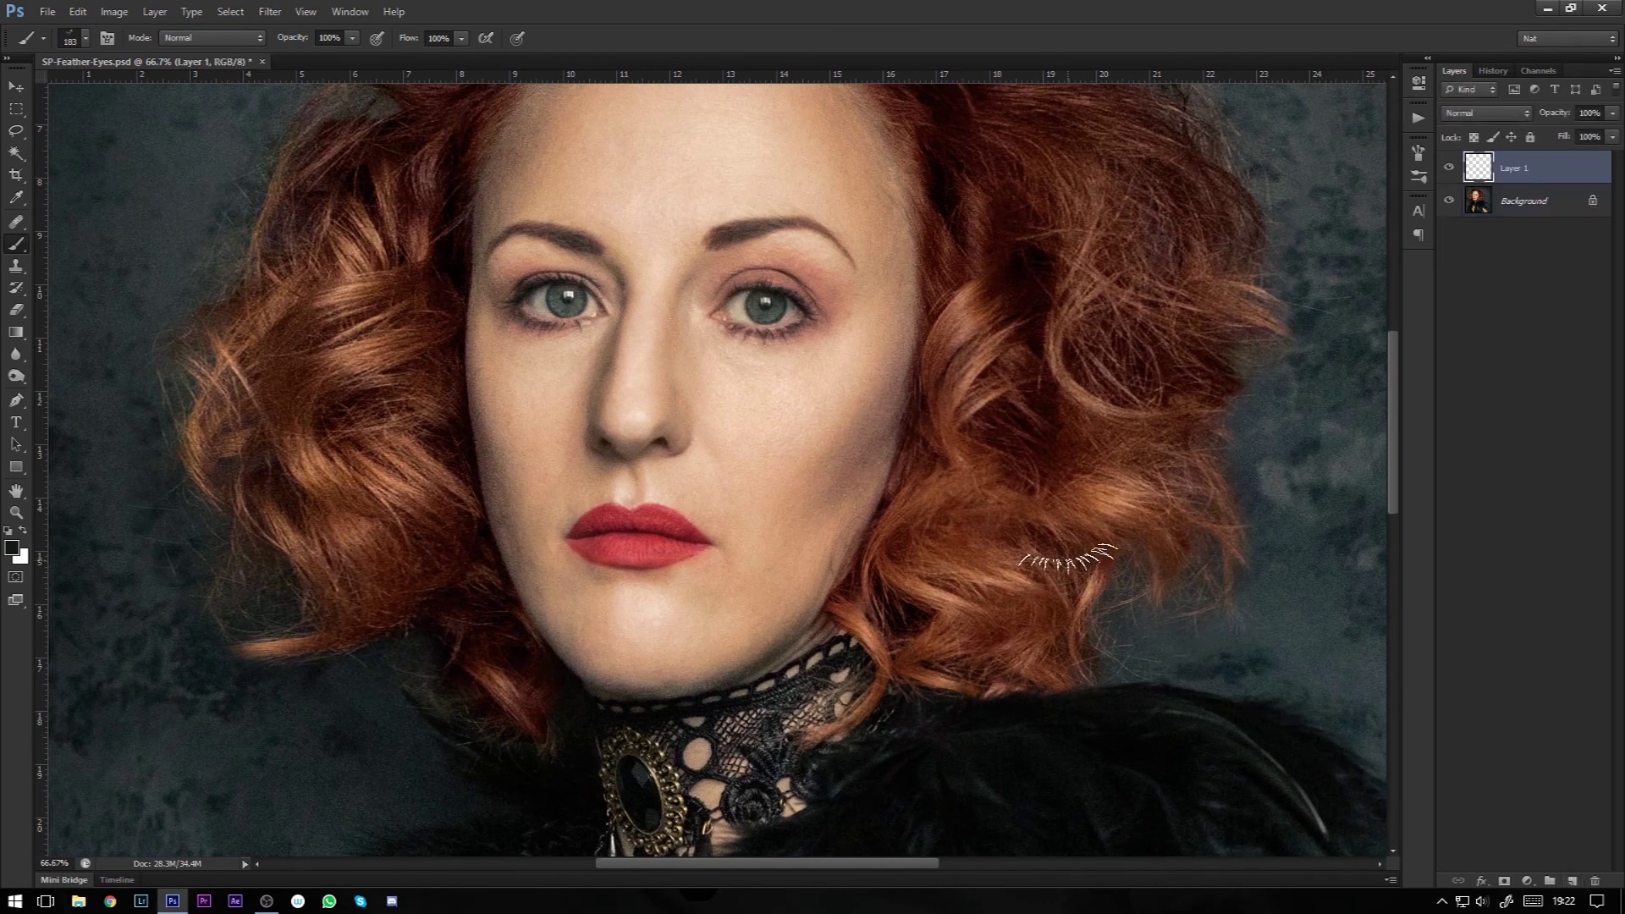
key("space")
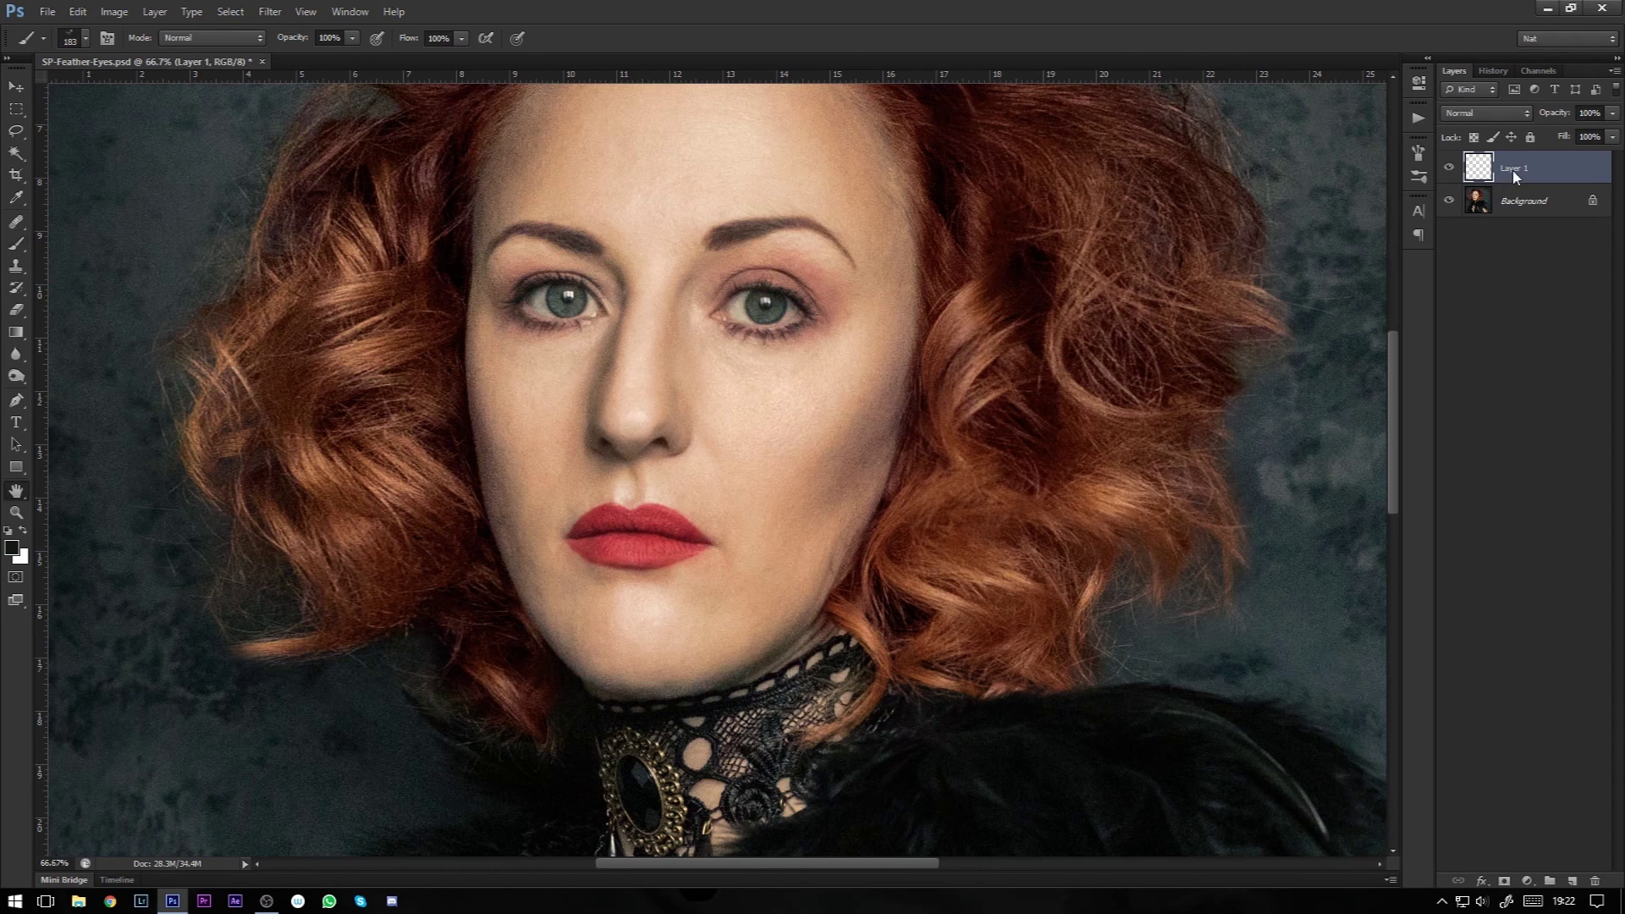
double_click(1515, 174)
key("Escape")
double_click(1507, 171)
type("BL")
key("Return")
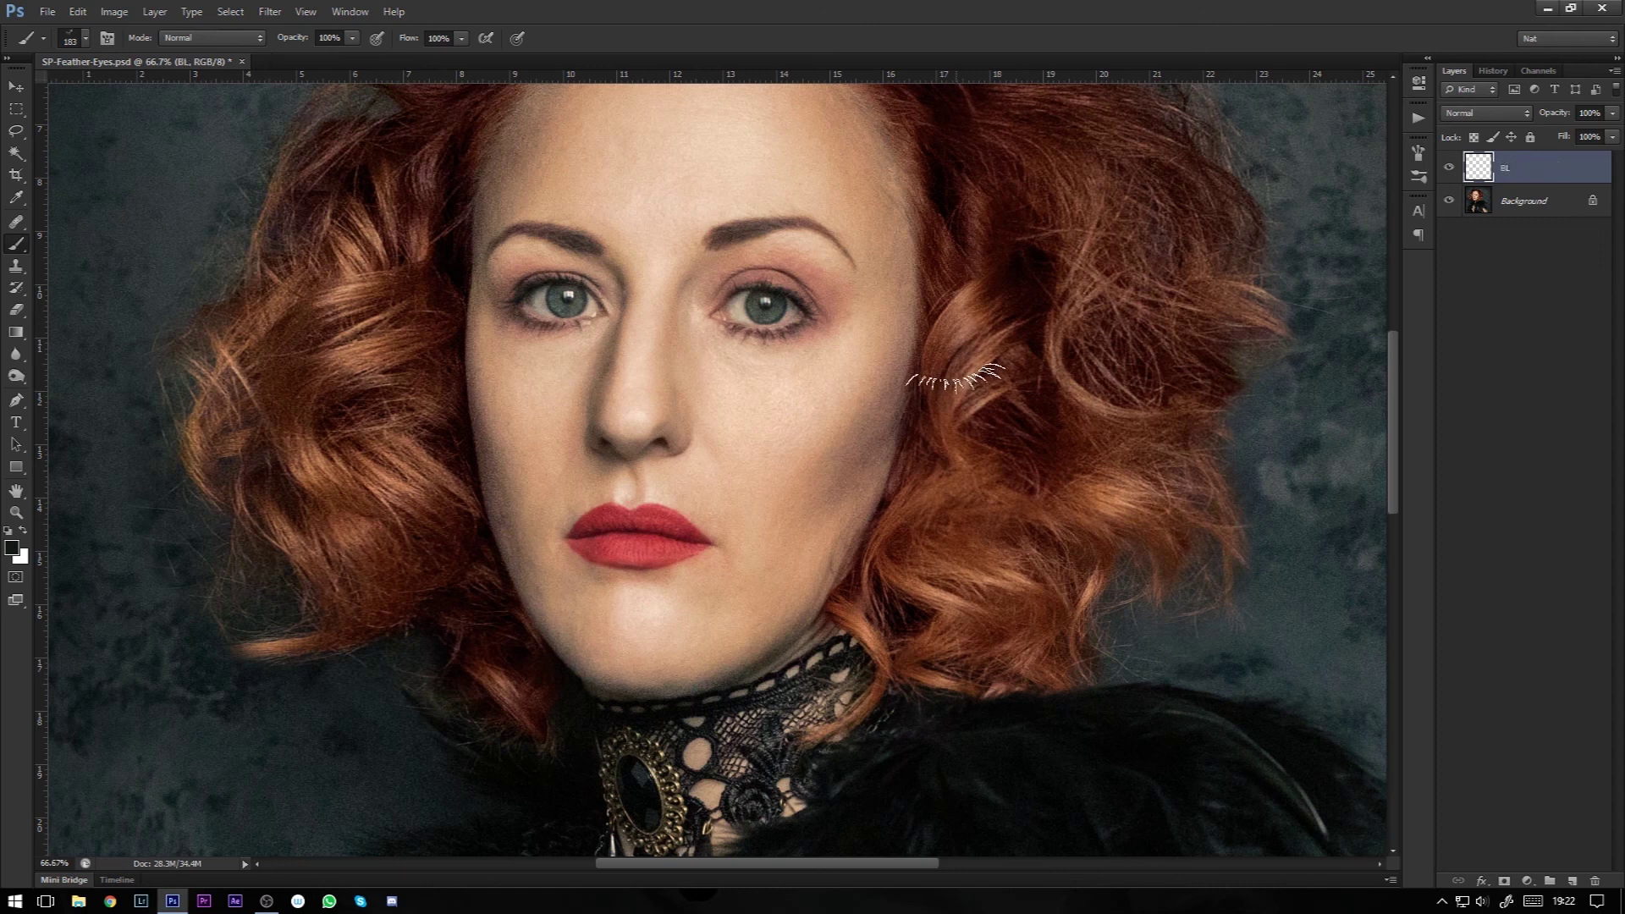
Step: Set the eyelash brush size to 200 px and check its brush tip settings
key("bracketright")
key("bracketright")
key("bracketright")
key("bracketright")
key("bracketright")
key("bracketright")
key("bracketright")
key("bracketright")
key("bracketright")
key("bracketright")
key("bracketleft")
key("bracketleft")
key("bracketleft")
key("bracketleft")
key("bracketleft")
key("bracketleft")
key("bracketleft")
key("bracketleft")
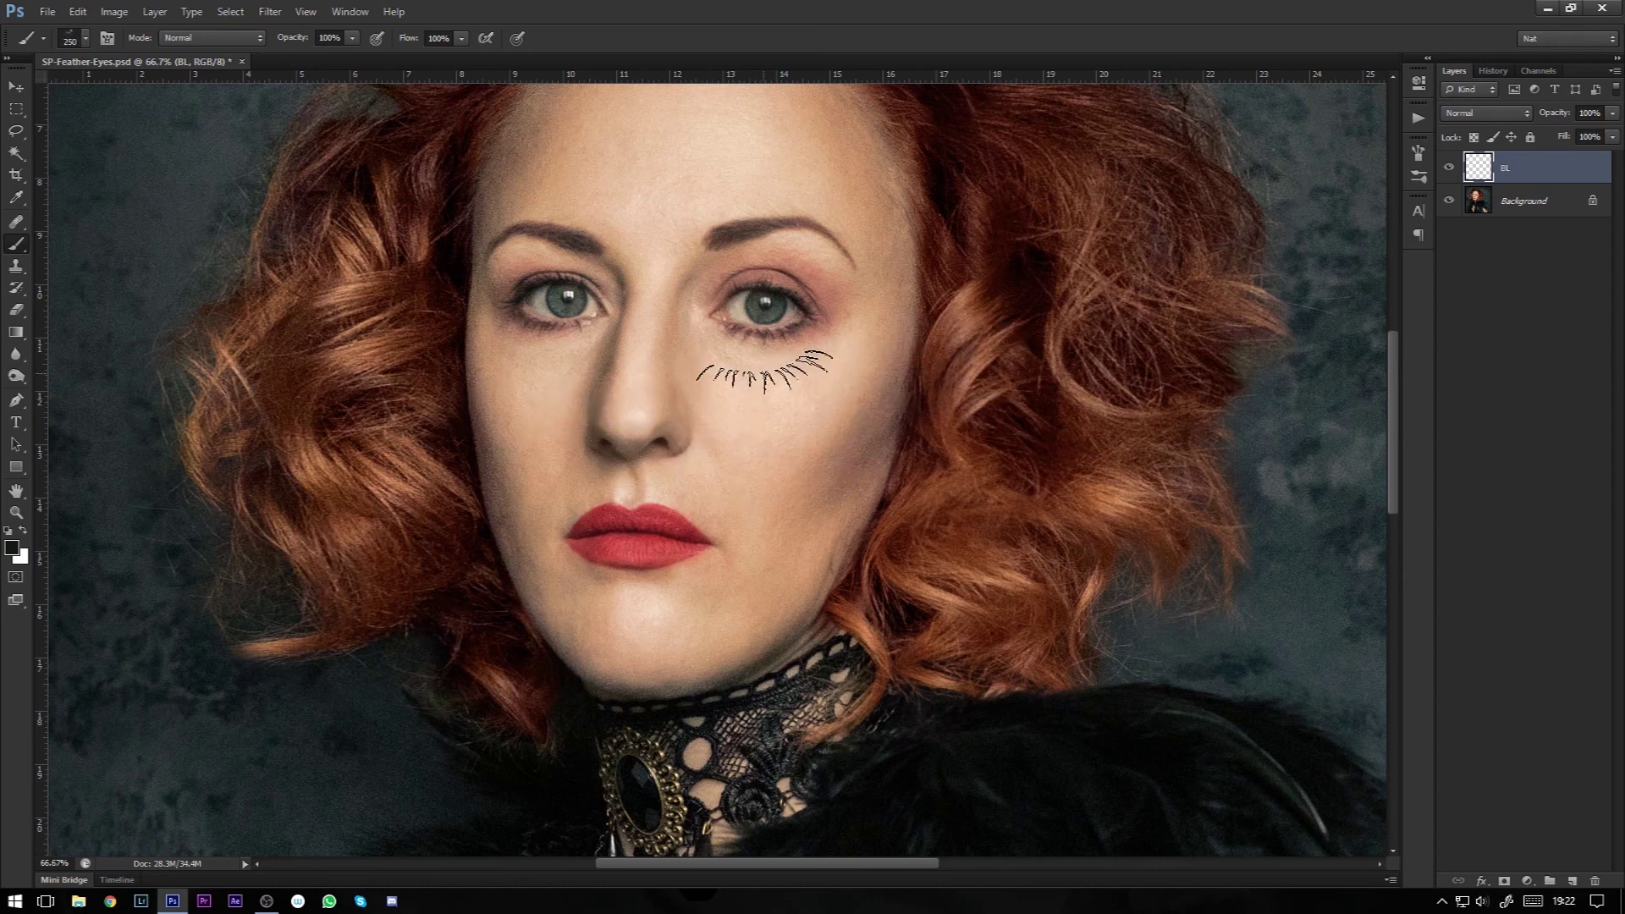
key("bracketleft")
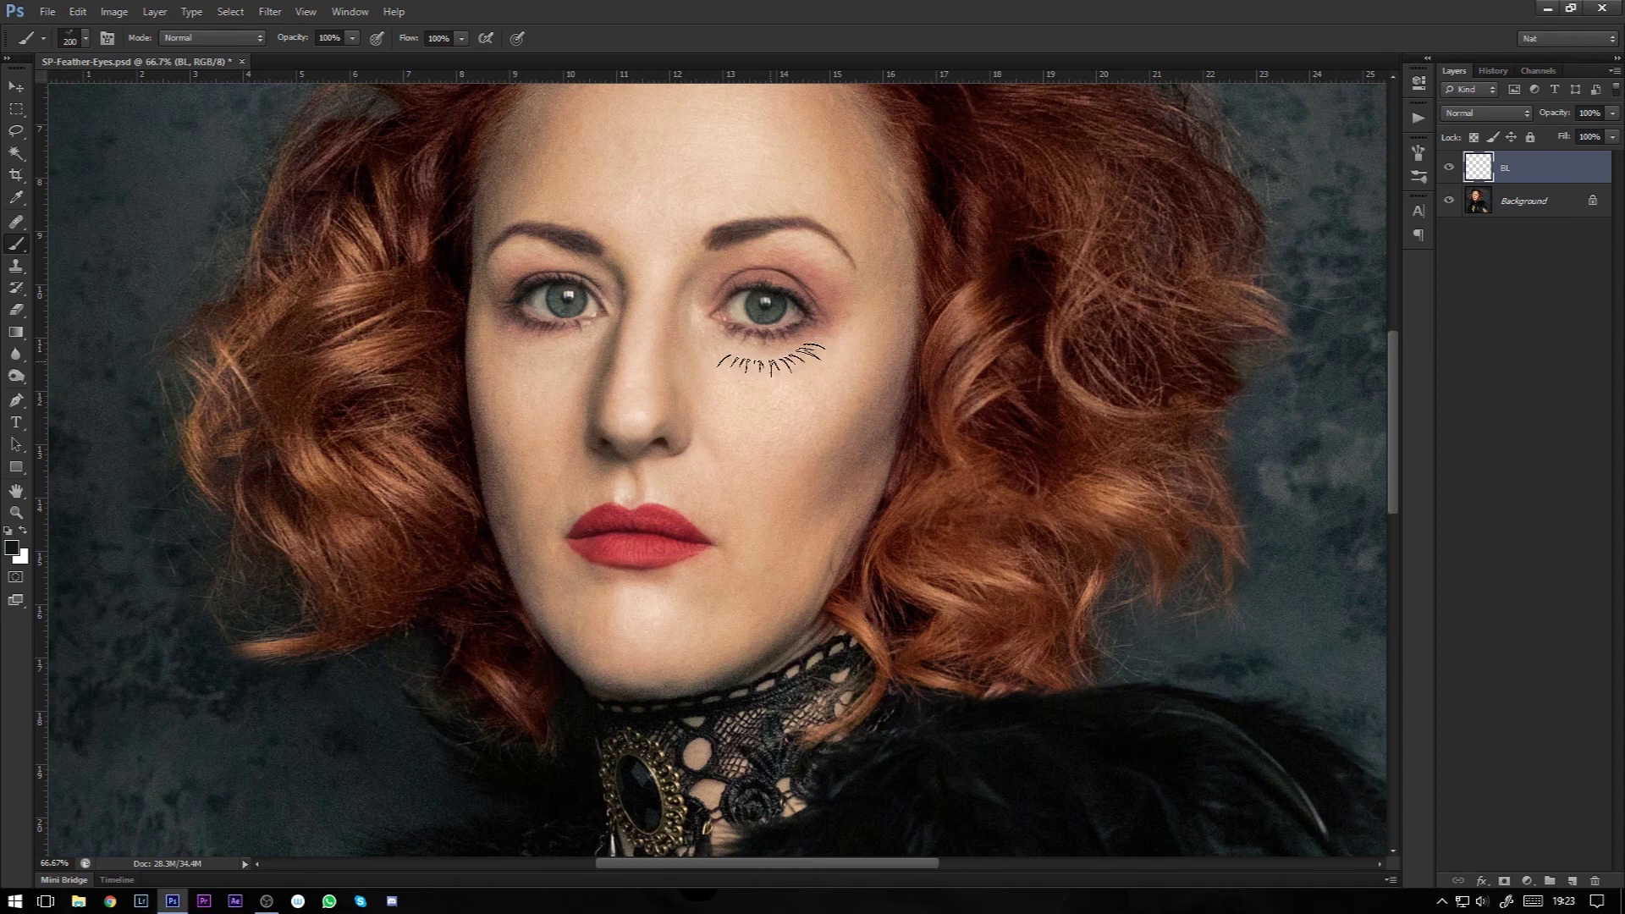
left_click(1418, 158)
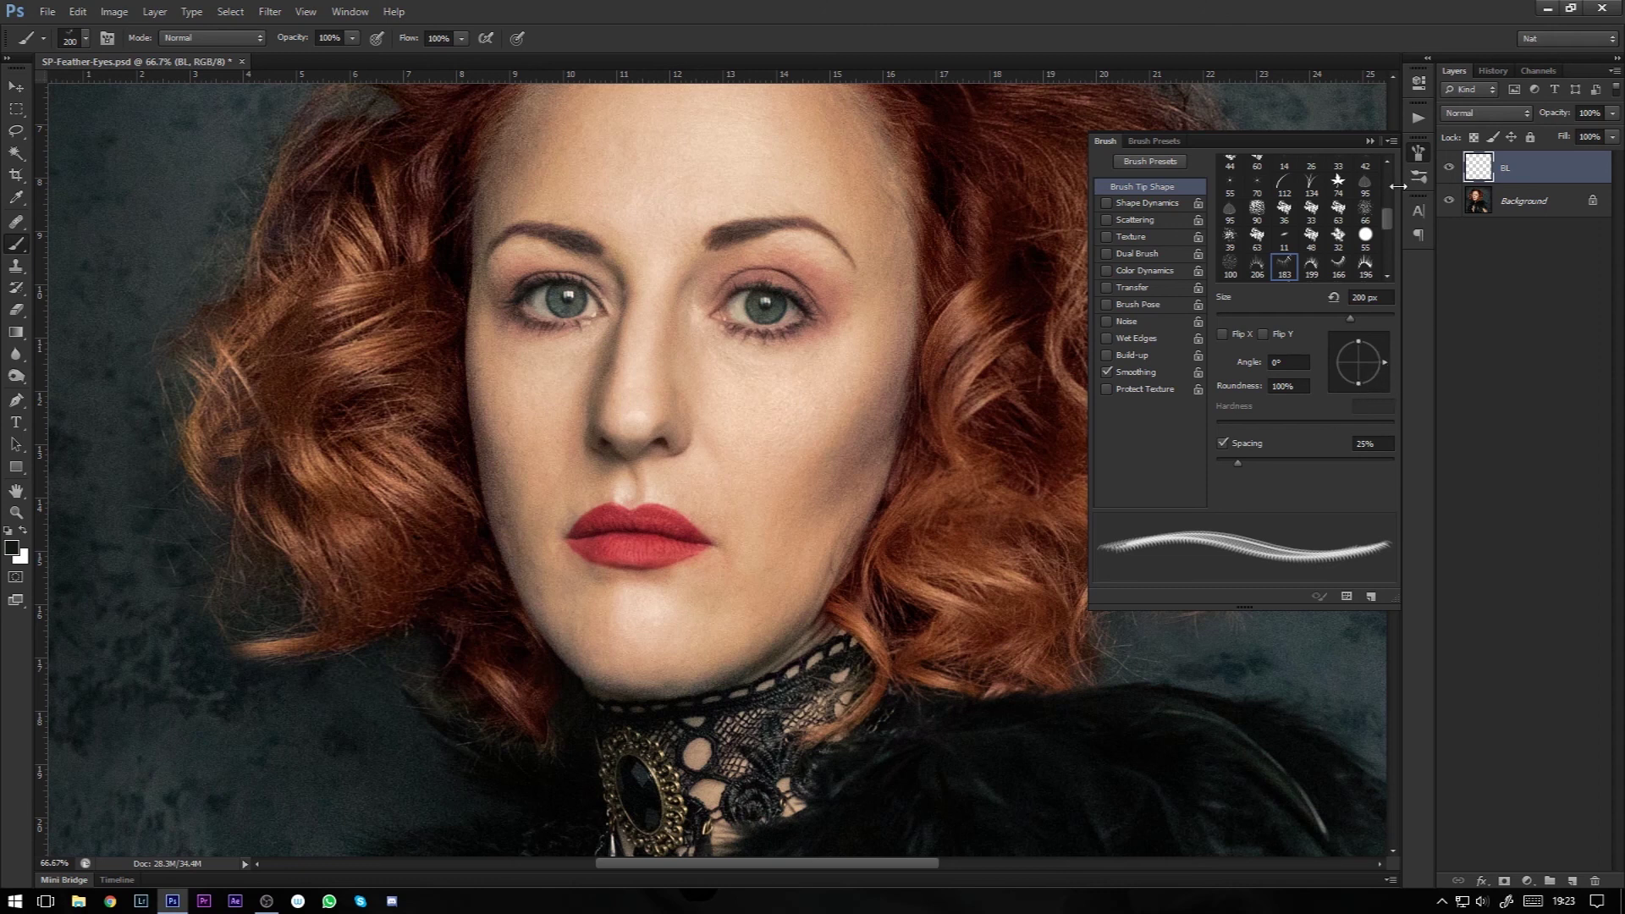
left_click(1371, 142)
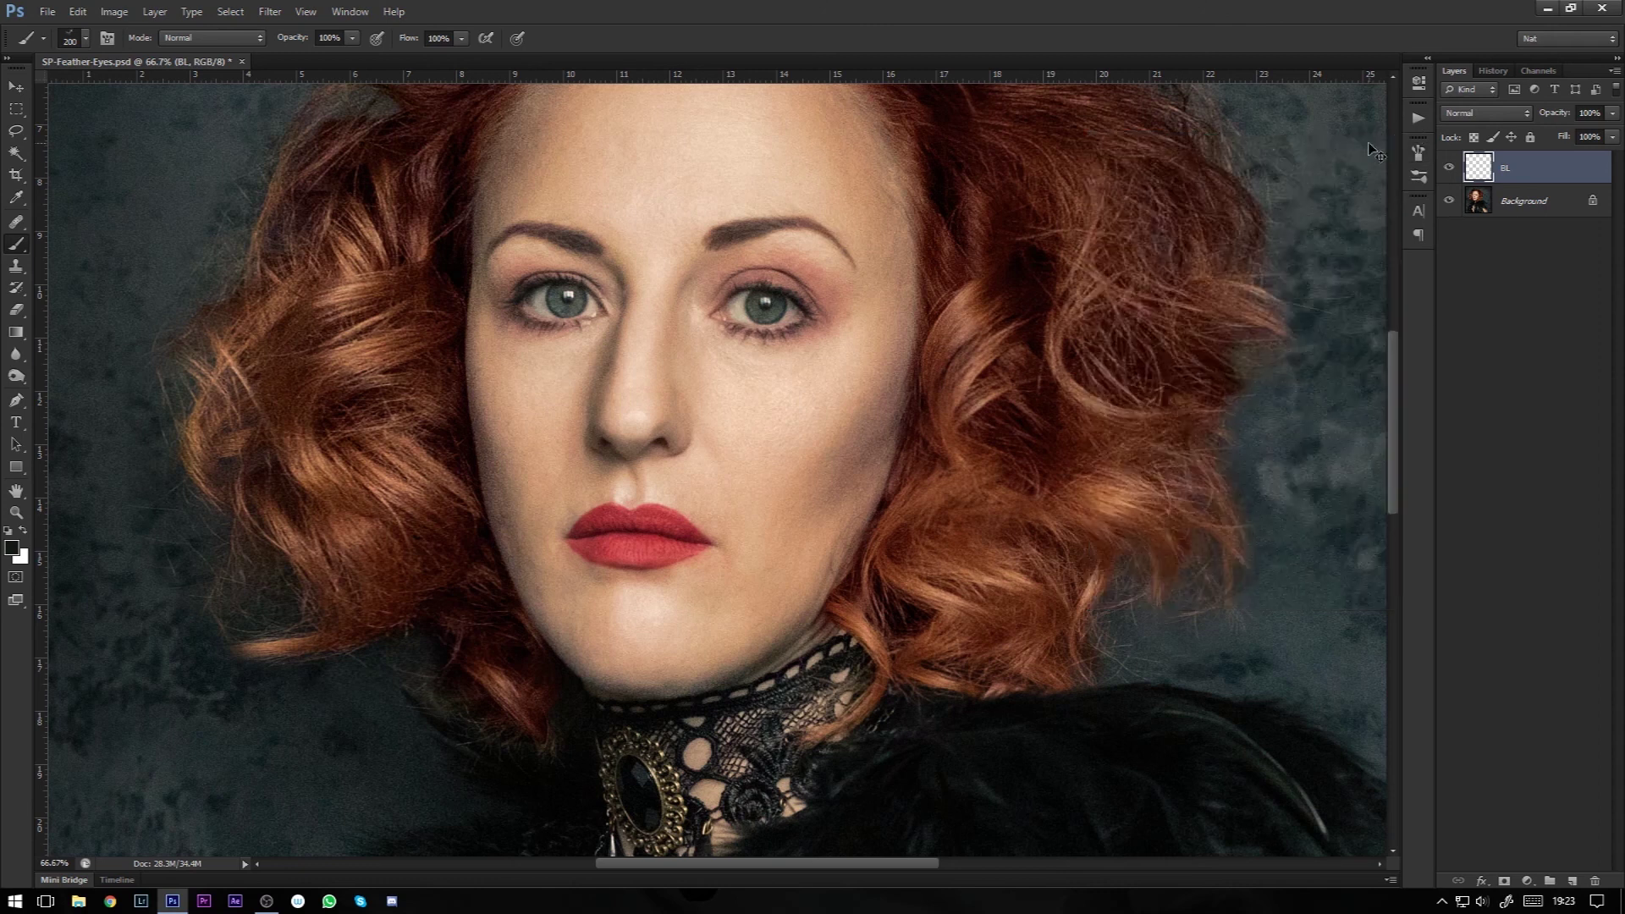
Step: Stamp dark lower lashes in colour 0f0e0a along the lower lid of the subject's left eye with the 200 px eyelash brush
key("ctrl+plus")
left_click_drag(861, 350, 872, 425)
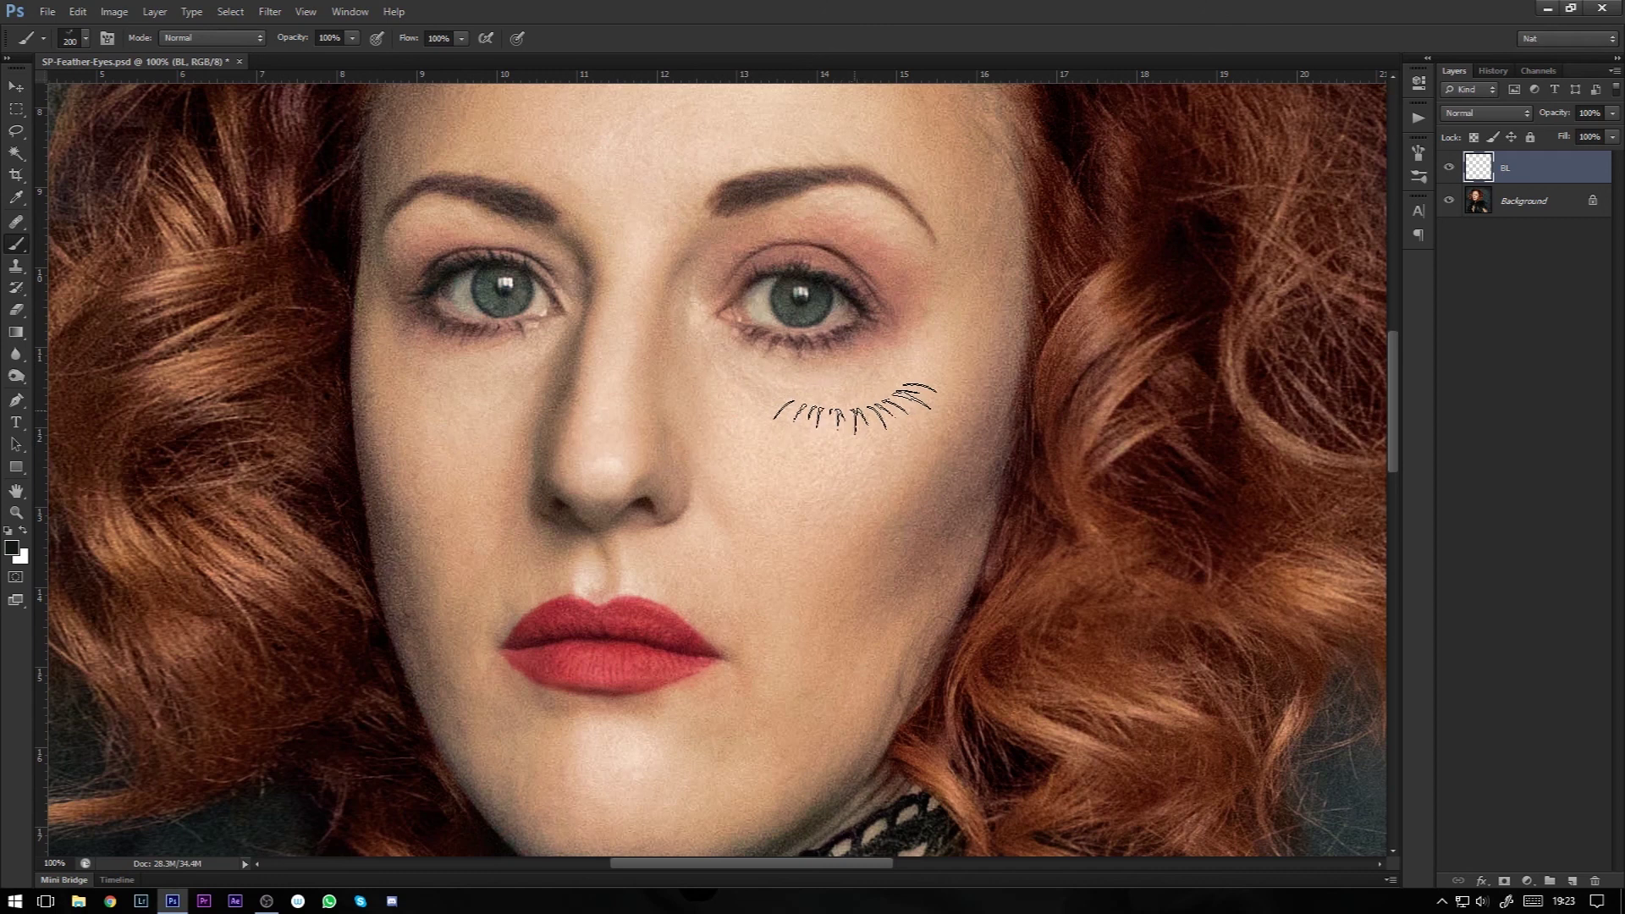
left_click(805, 343)
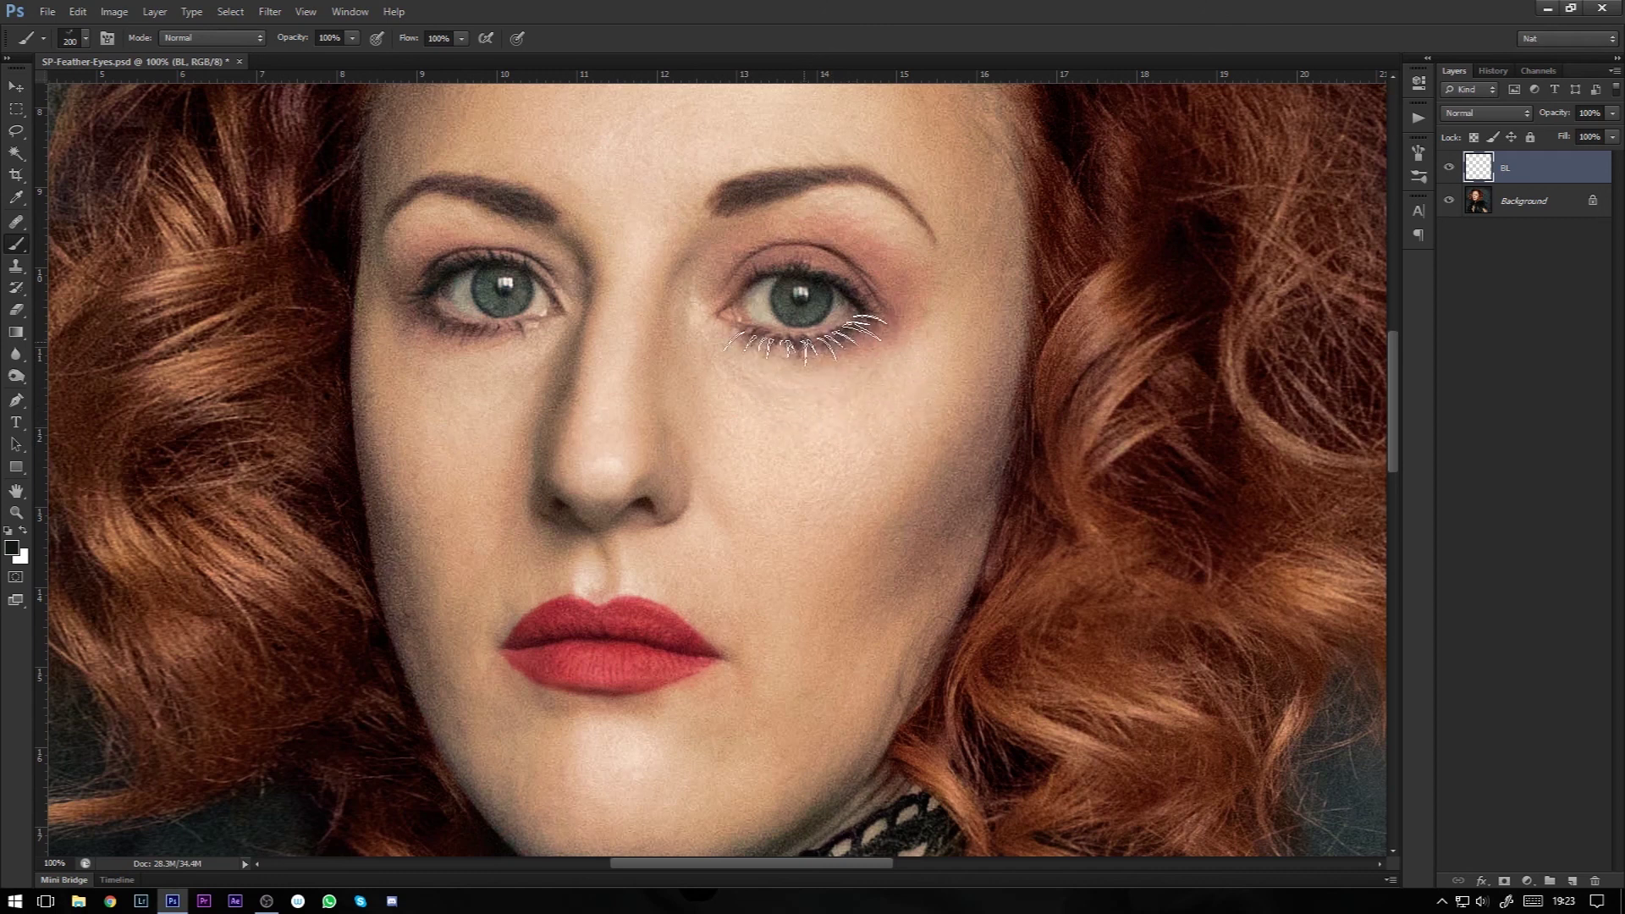
key("bracketleft")
key("bracketleft")
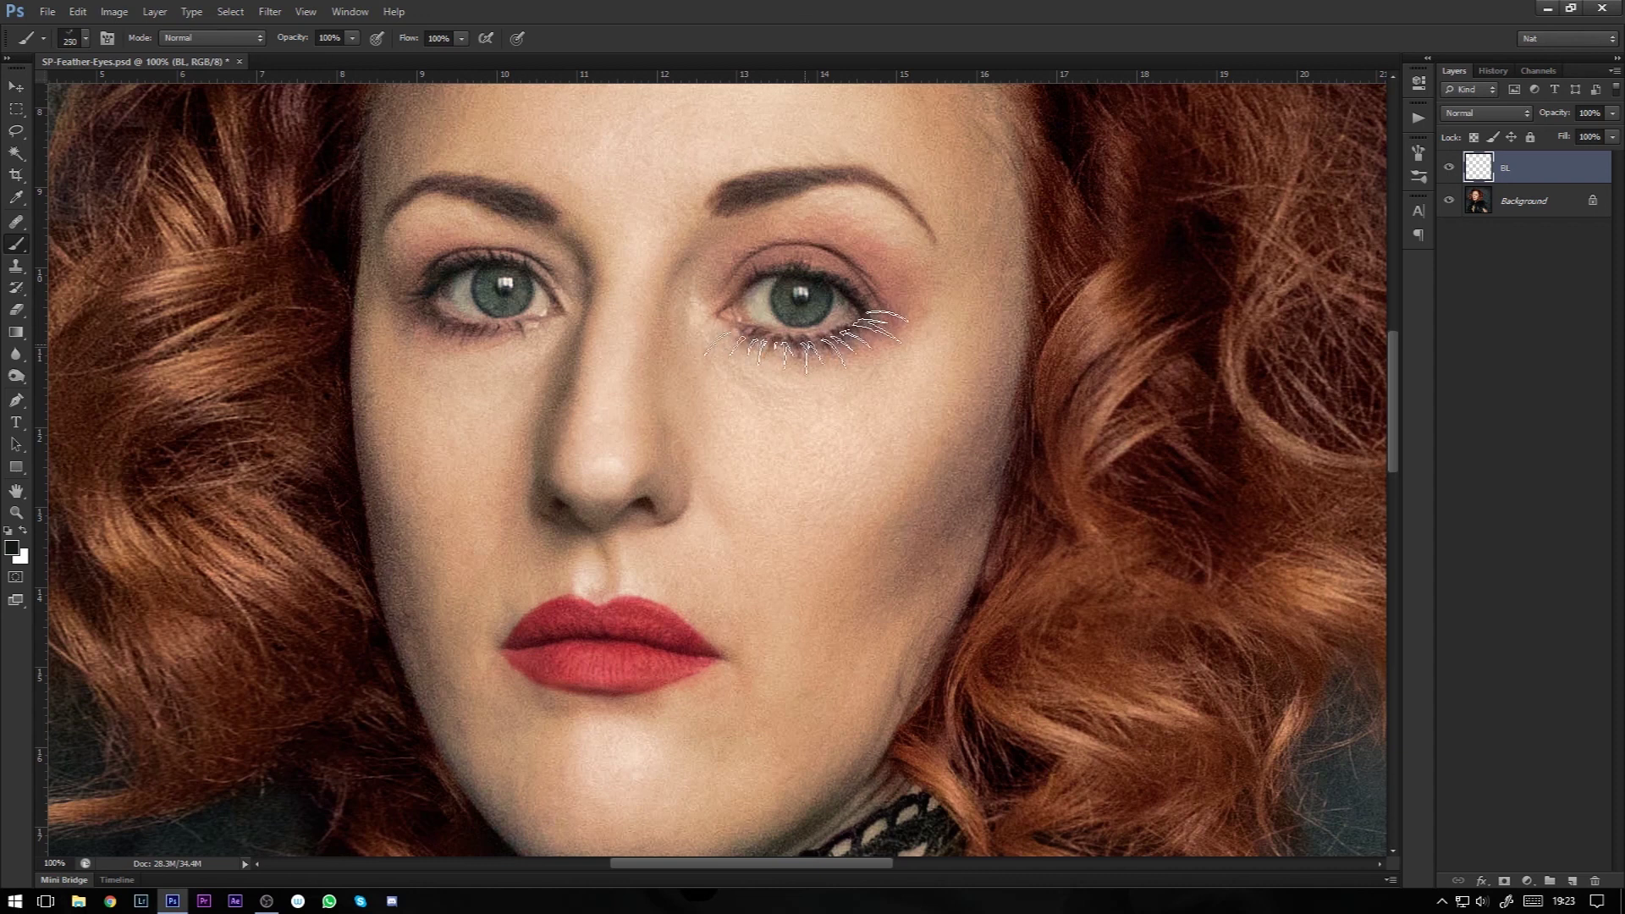
key("bracketright")
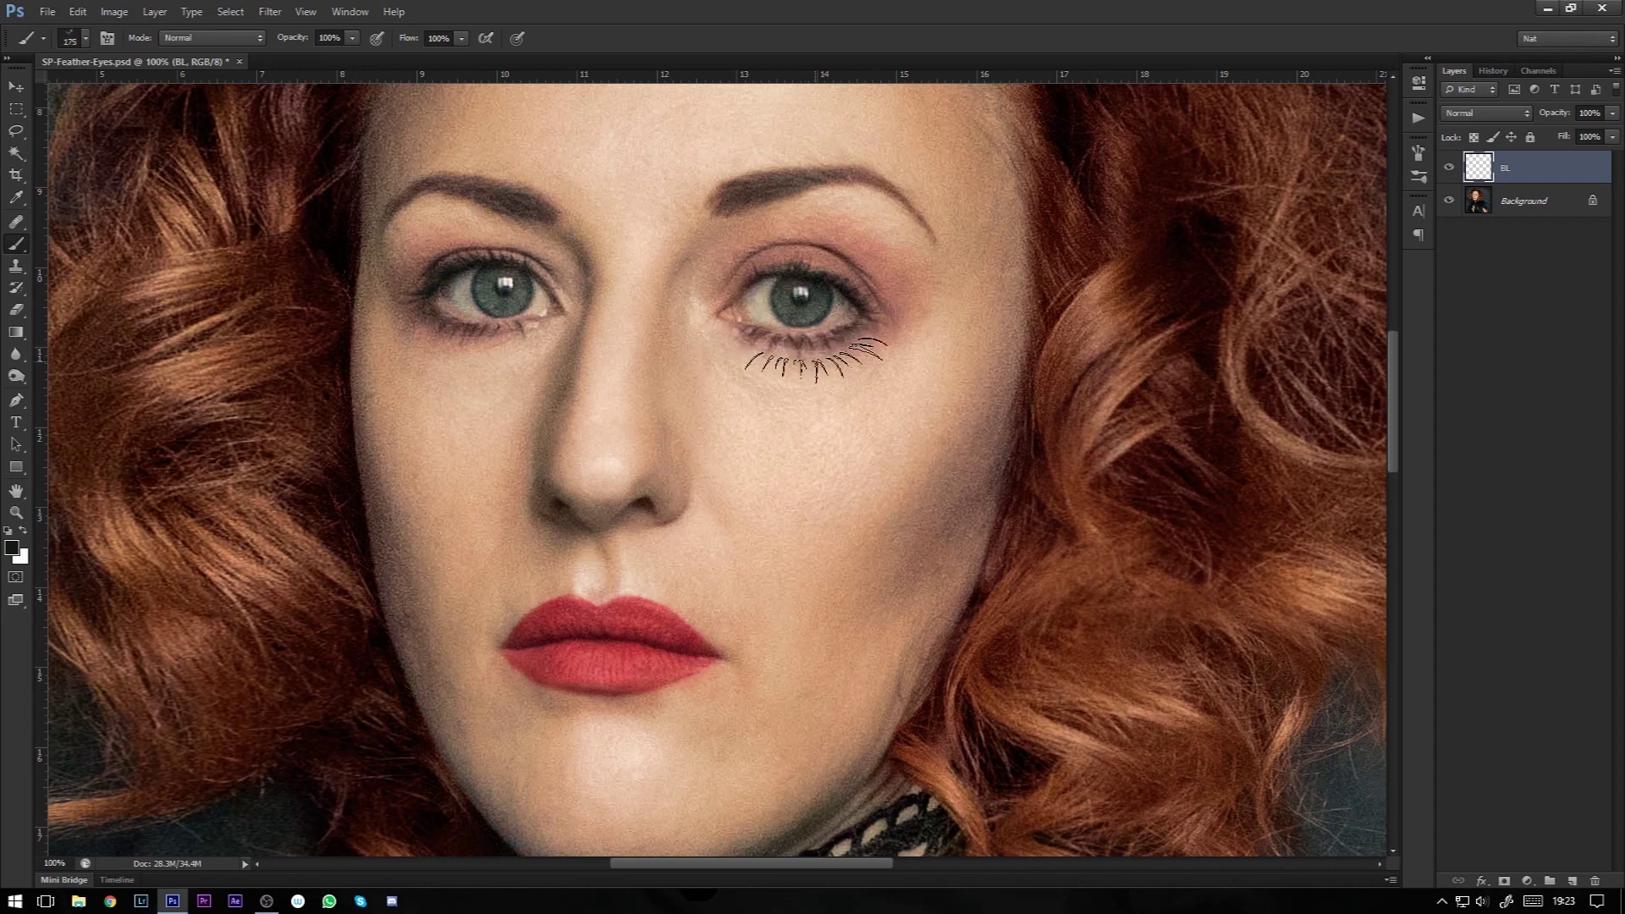
key("ctrl+plus")
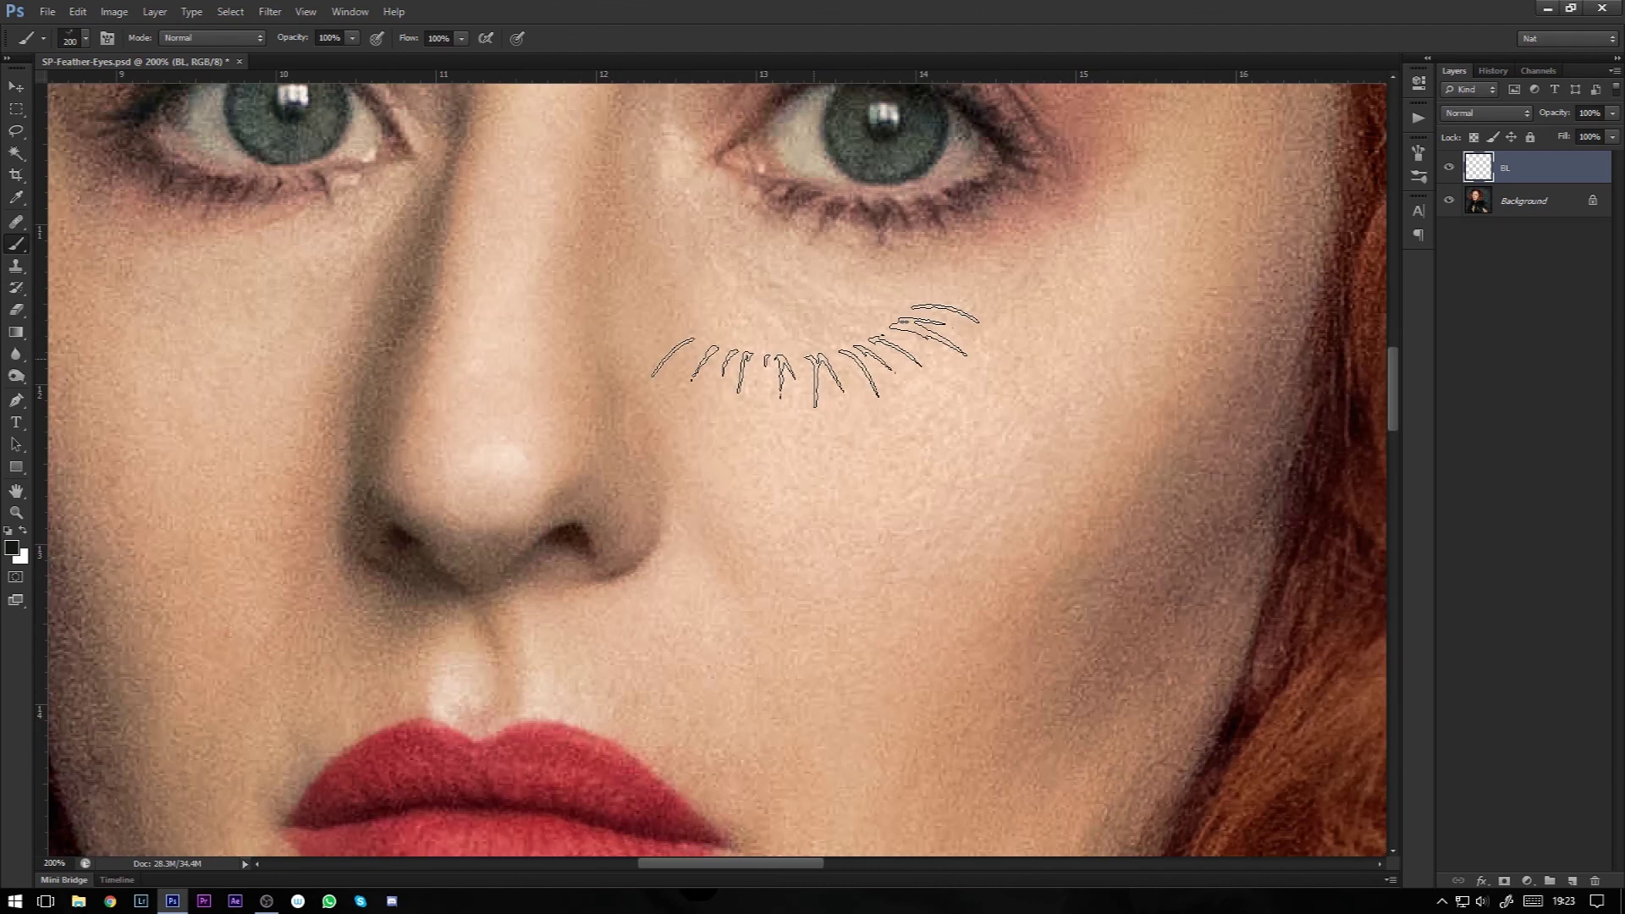
left_click_drag(888, 355, 710, 509)
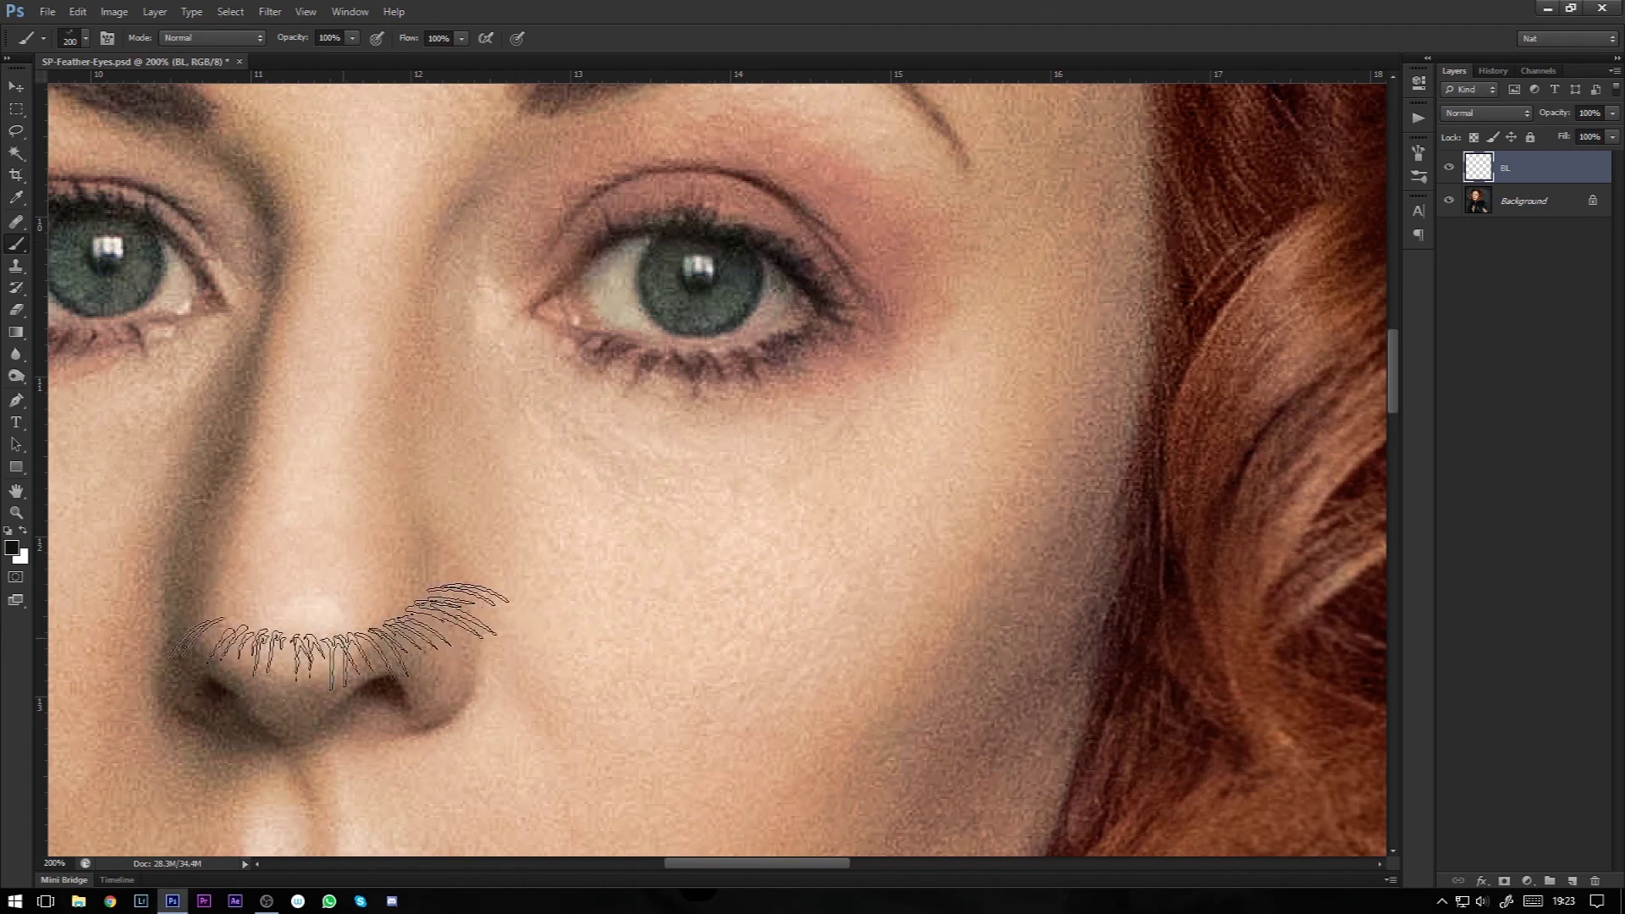
left_click(12, 548)
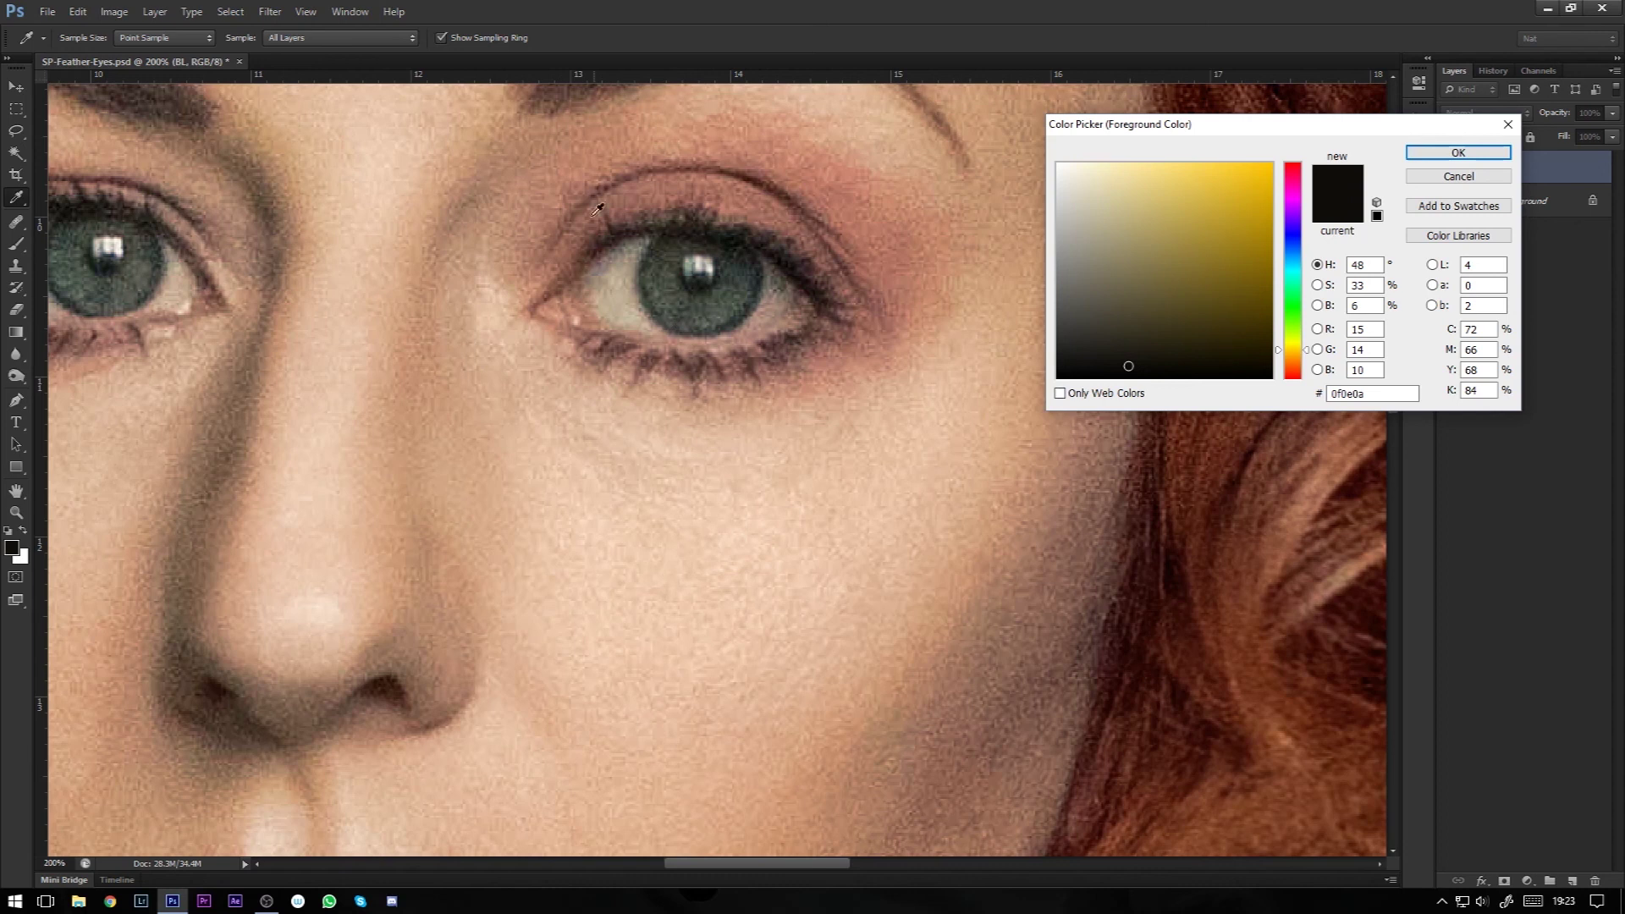
left_click(1458, 152)
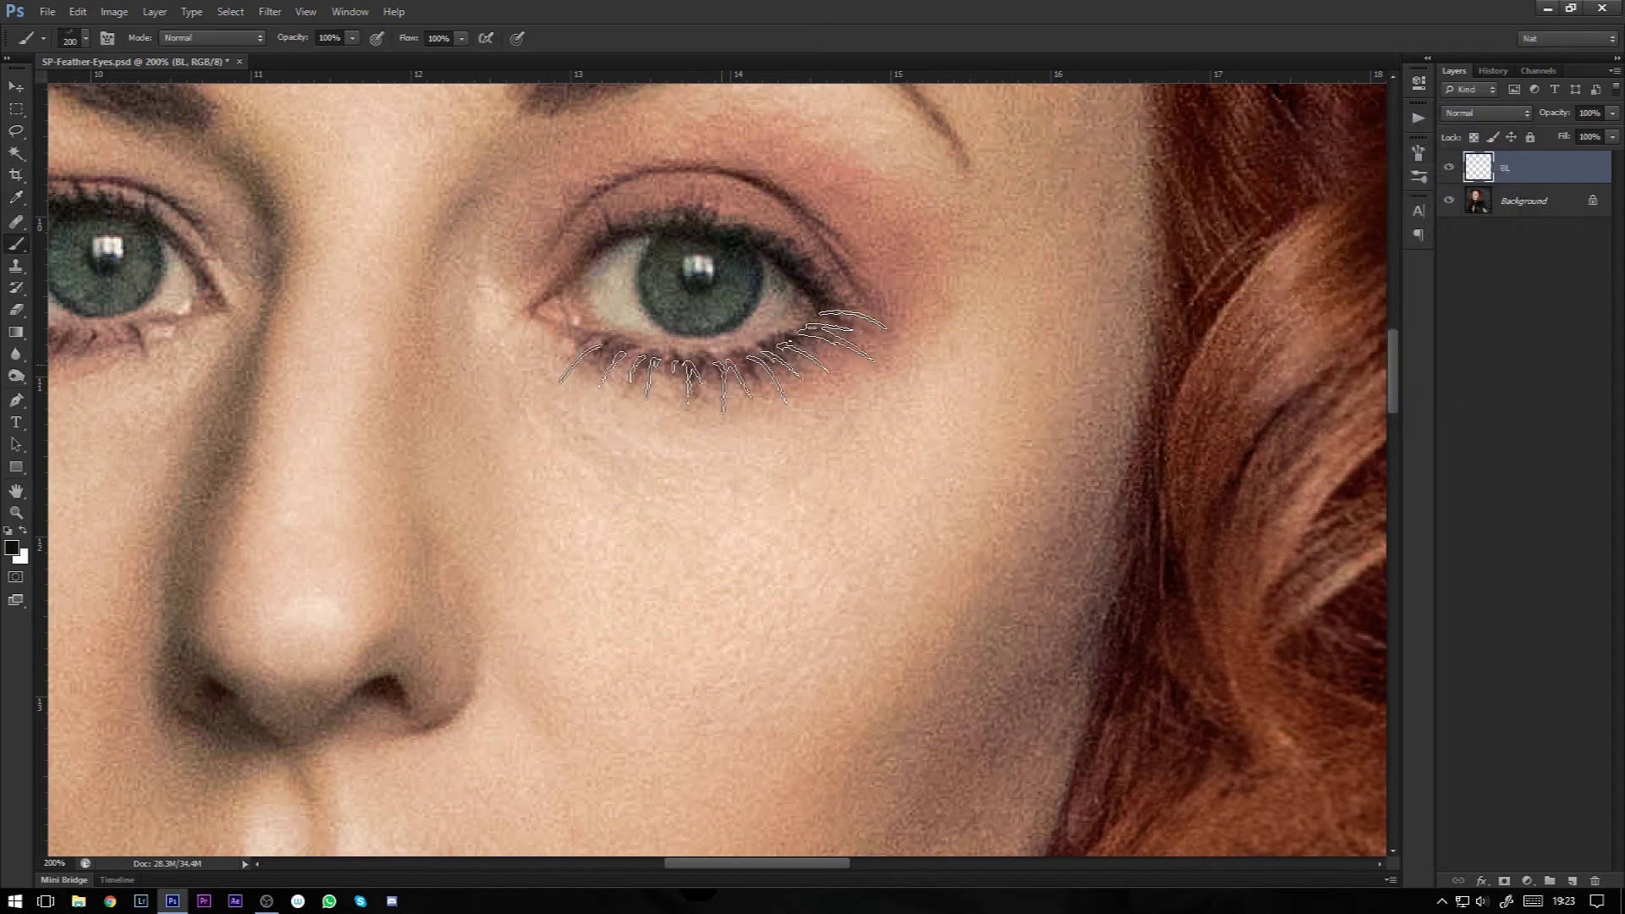
left_click(721, 363)
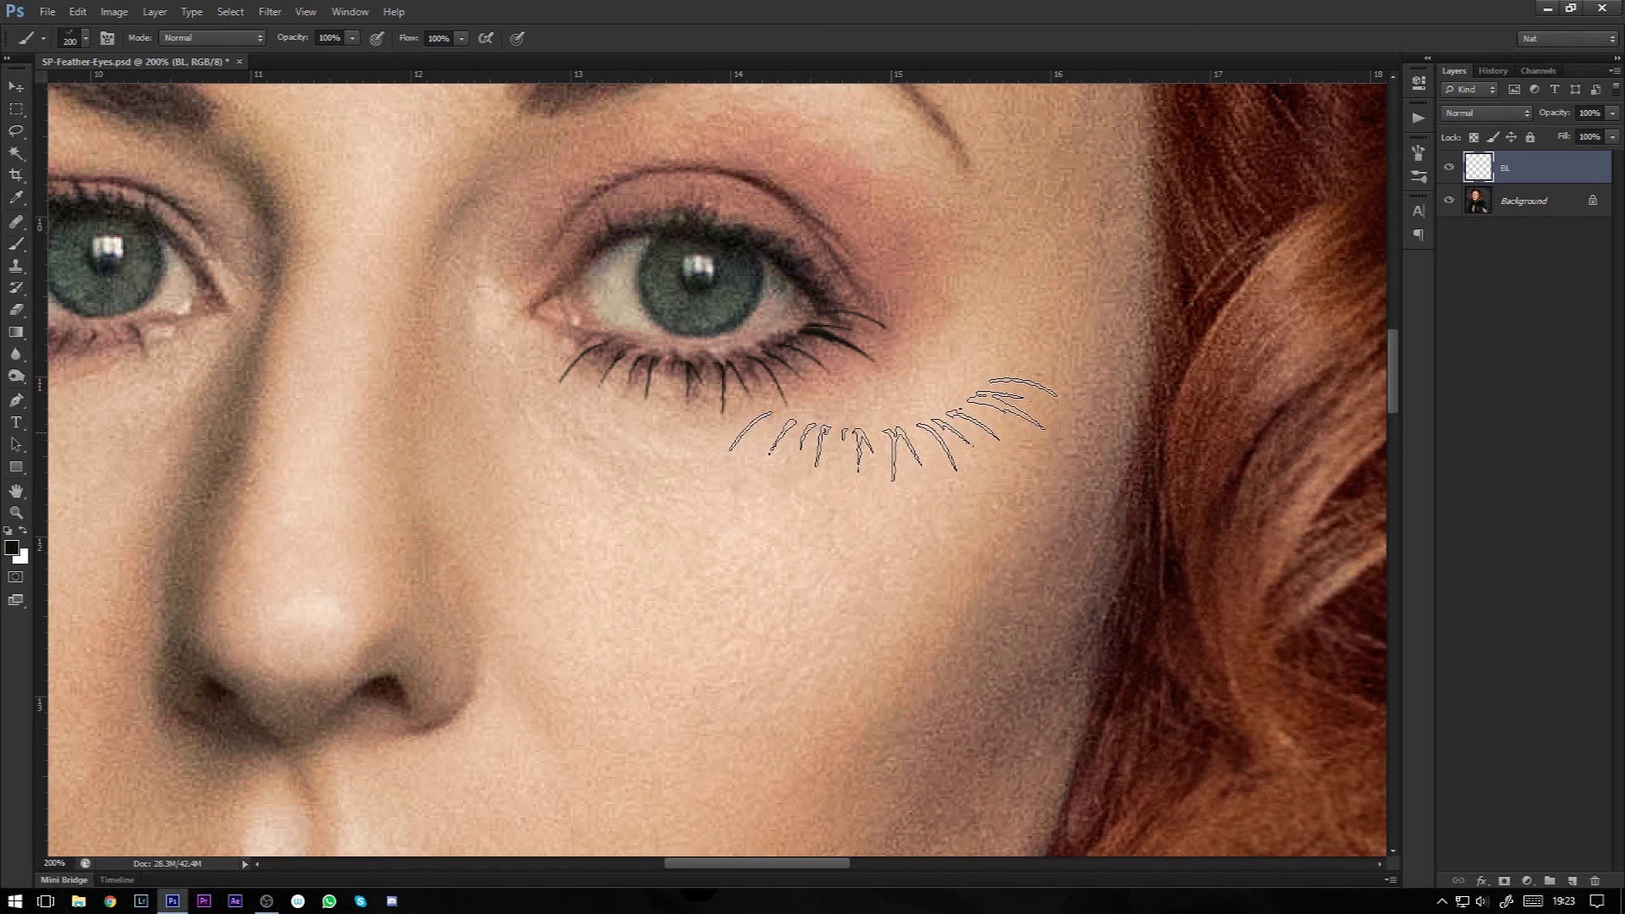
Step: Free-transform the lower lashes, moving the pivot to their outer end and rotating them 2.5° to follow the lid
key("v")
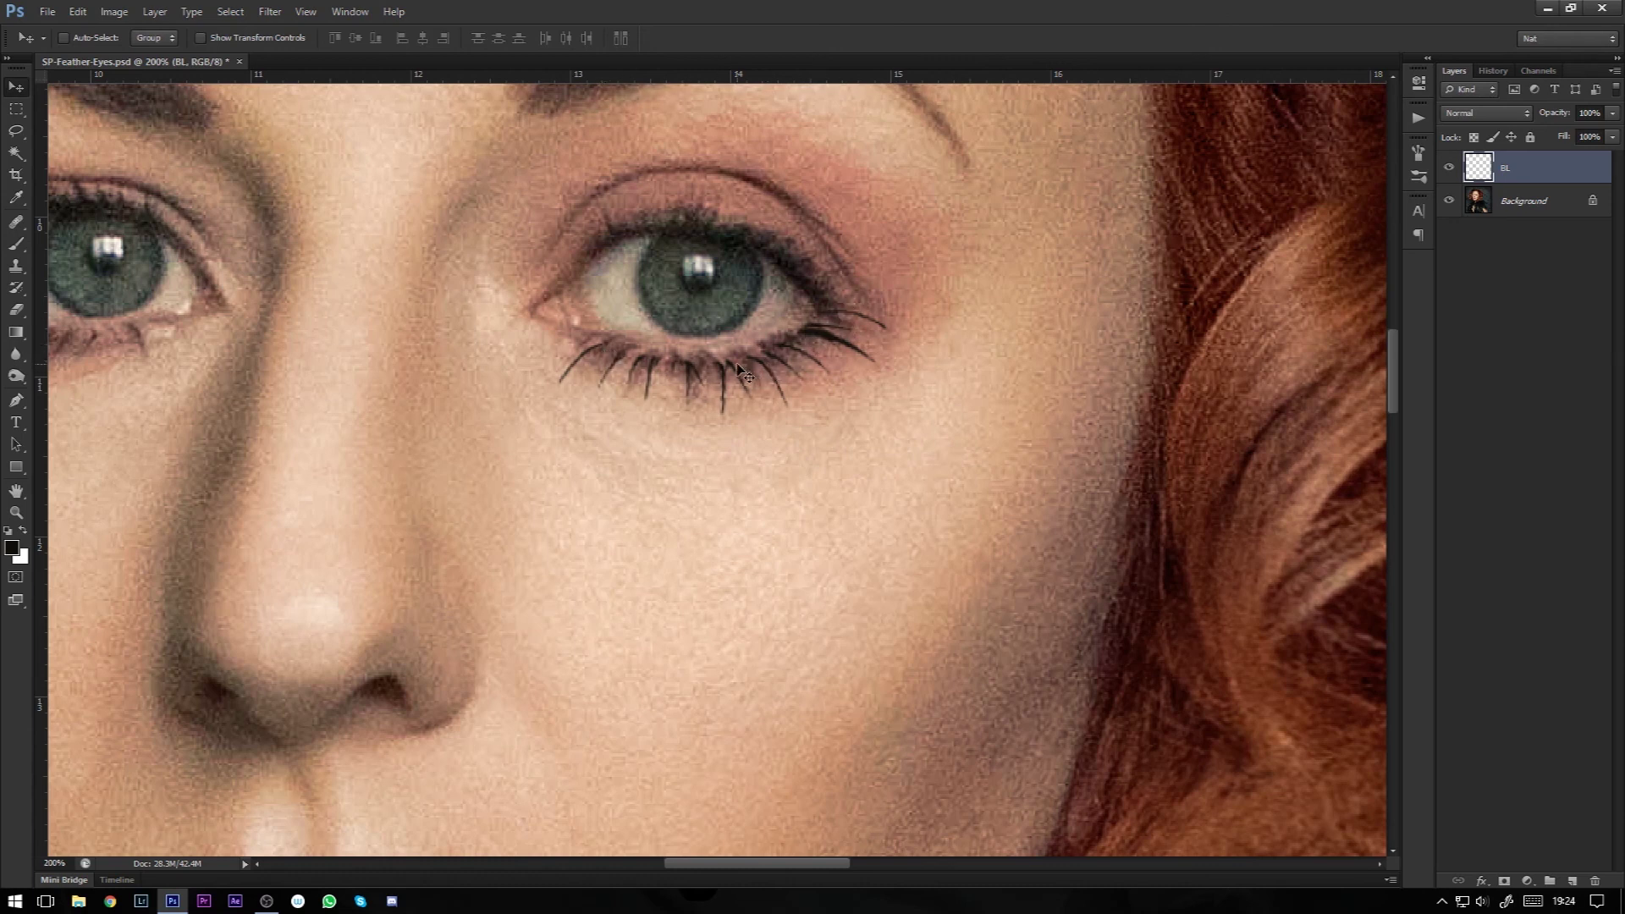
key("ctrl+t")
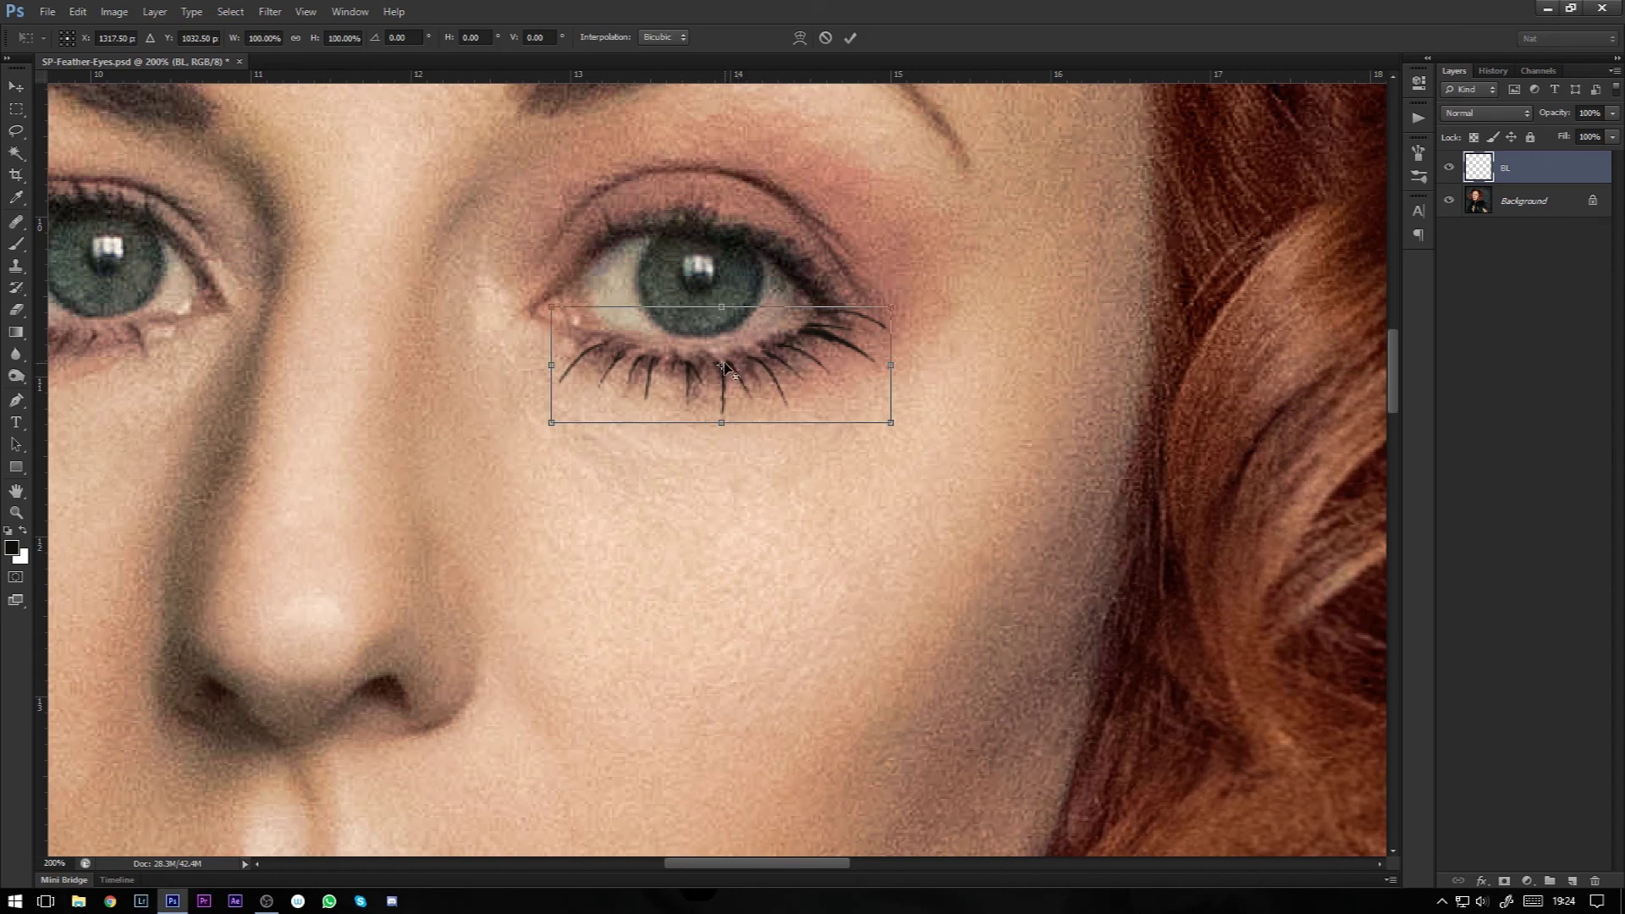
left_click_drag(722, 368, 809, 328)
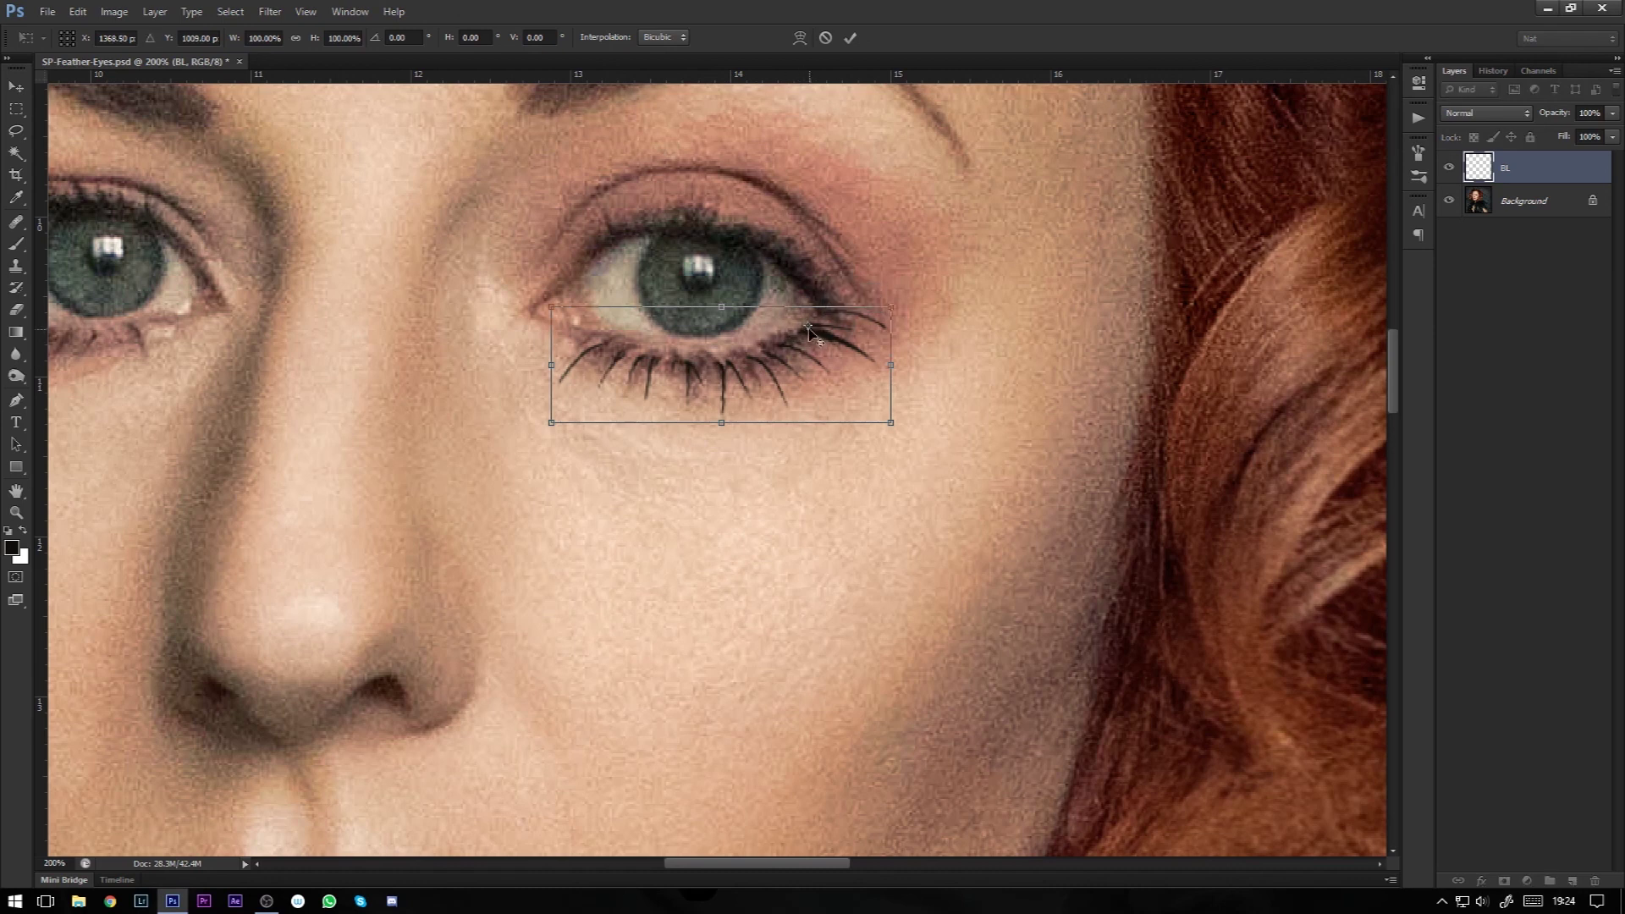
left_click_drag(809, 330, 814, 324)
left_click_drag(524, 455, 521, 443)
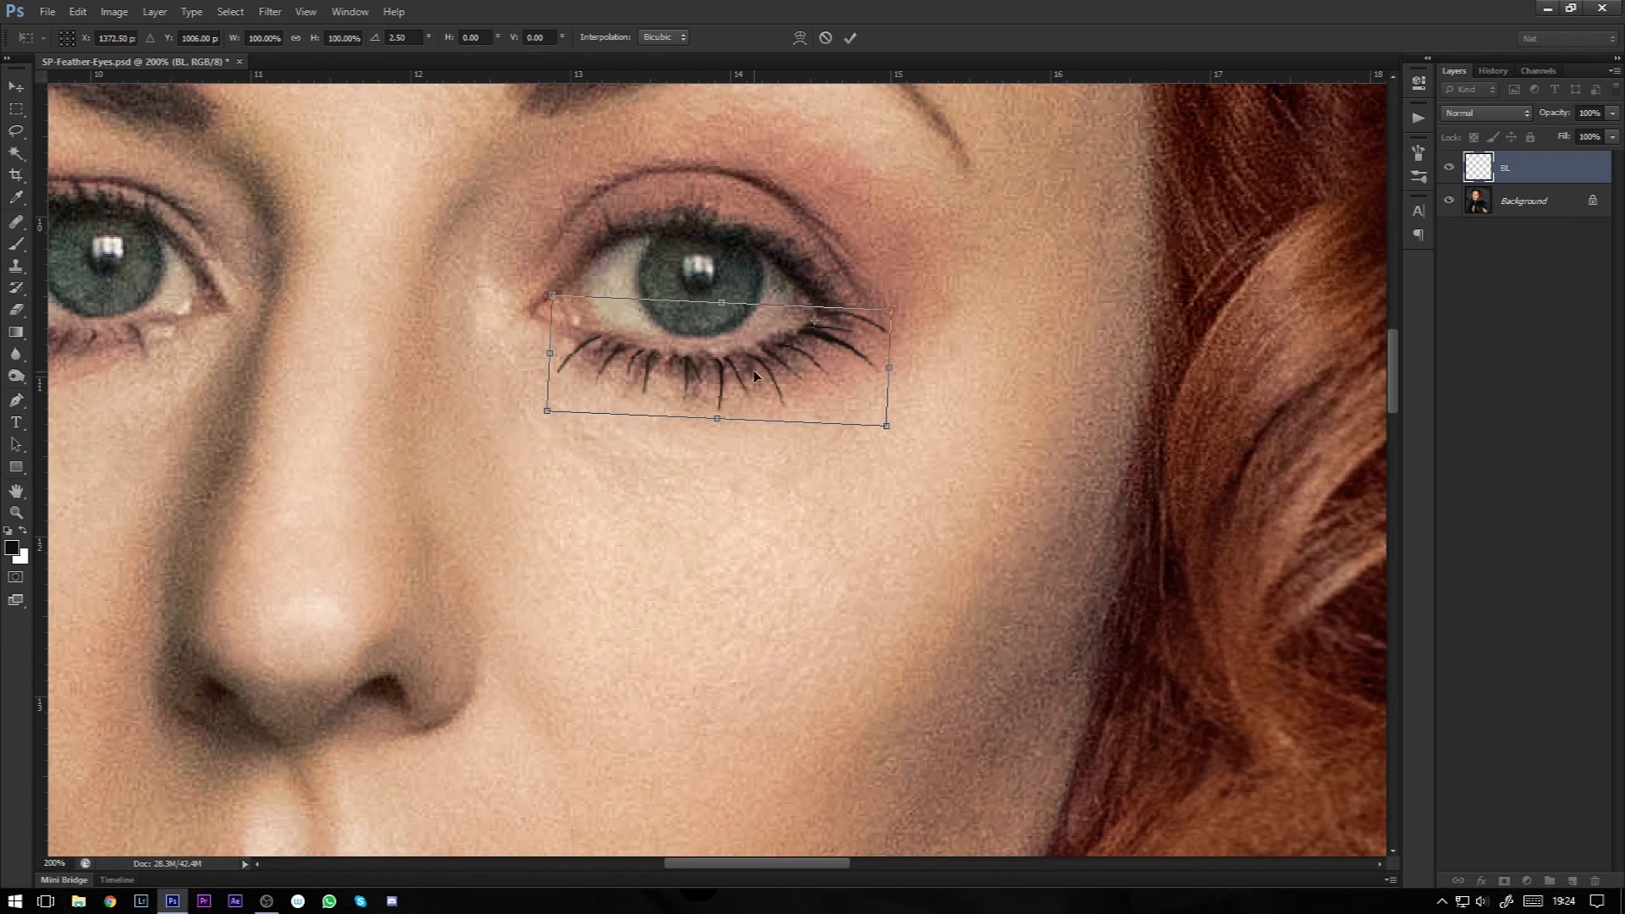
key("Return")
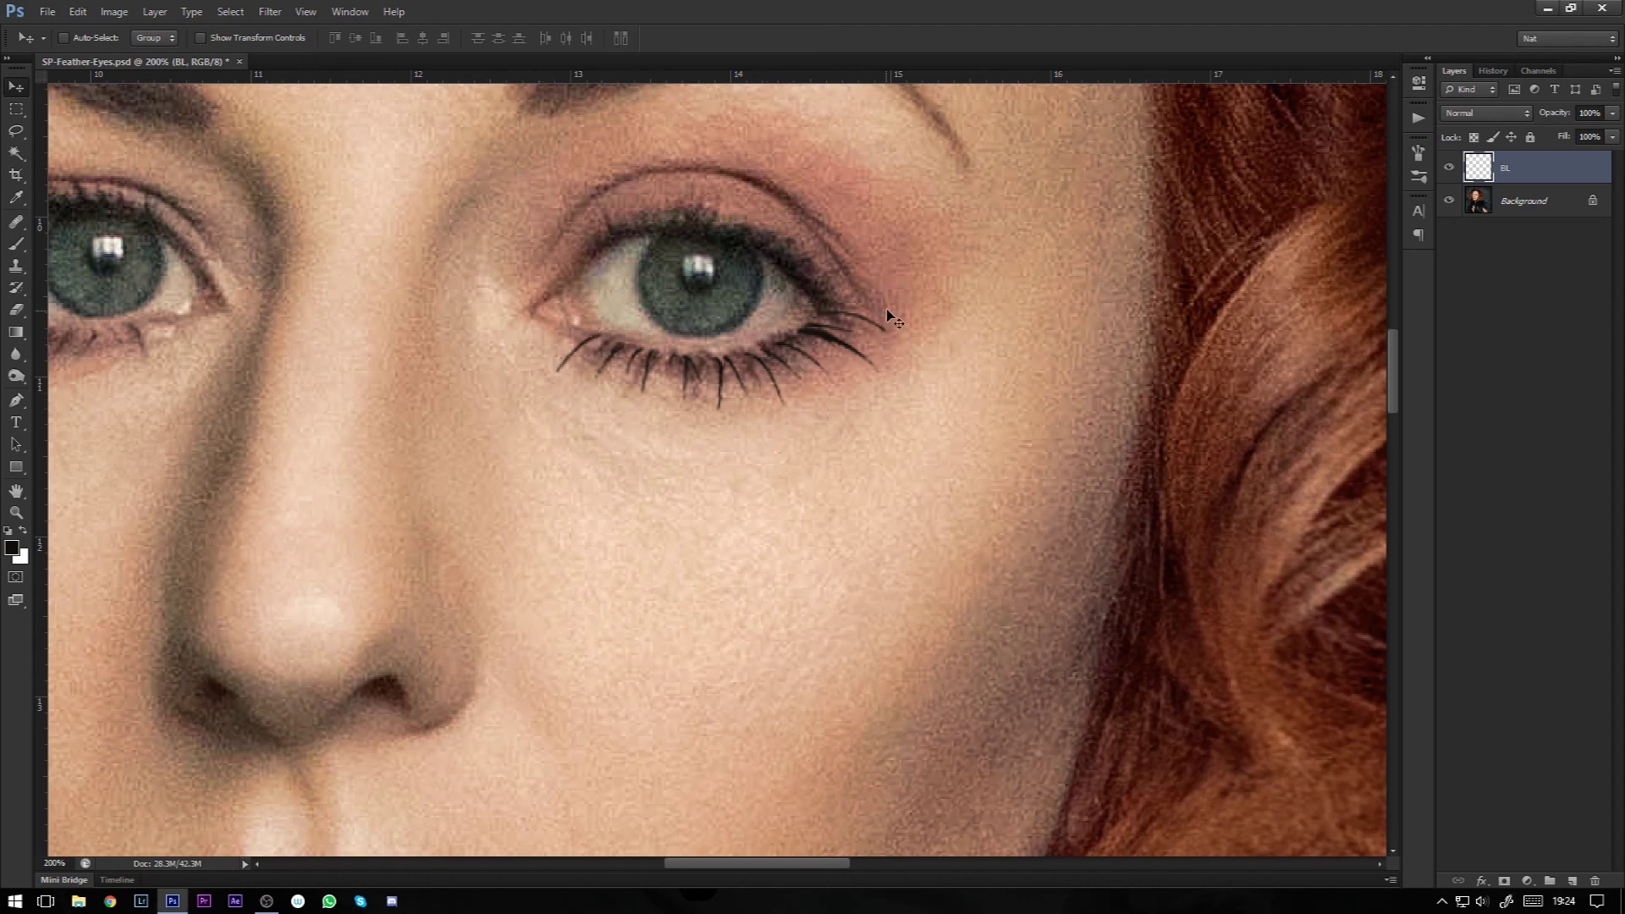
Step: Switch to the Eraser with a soft round tip at 0% hardness
left_click(16, 310)
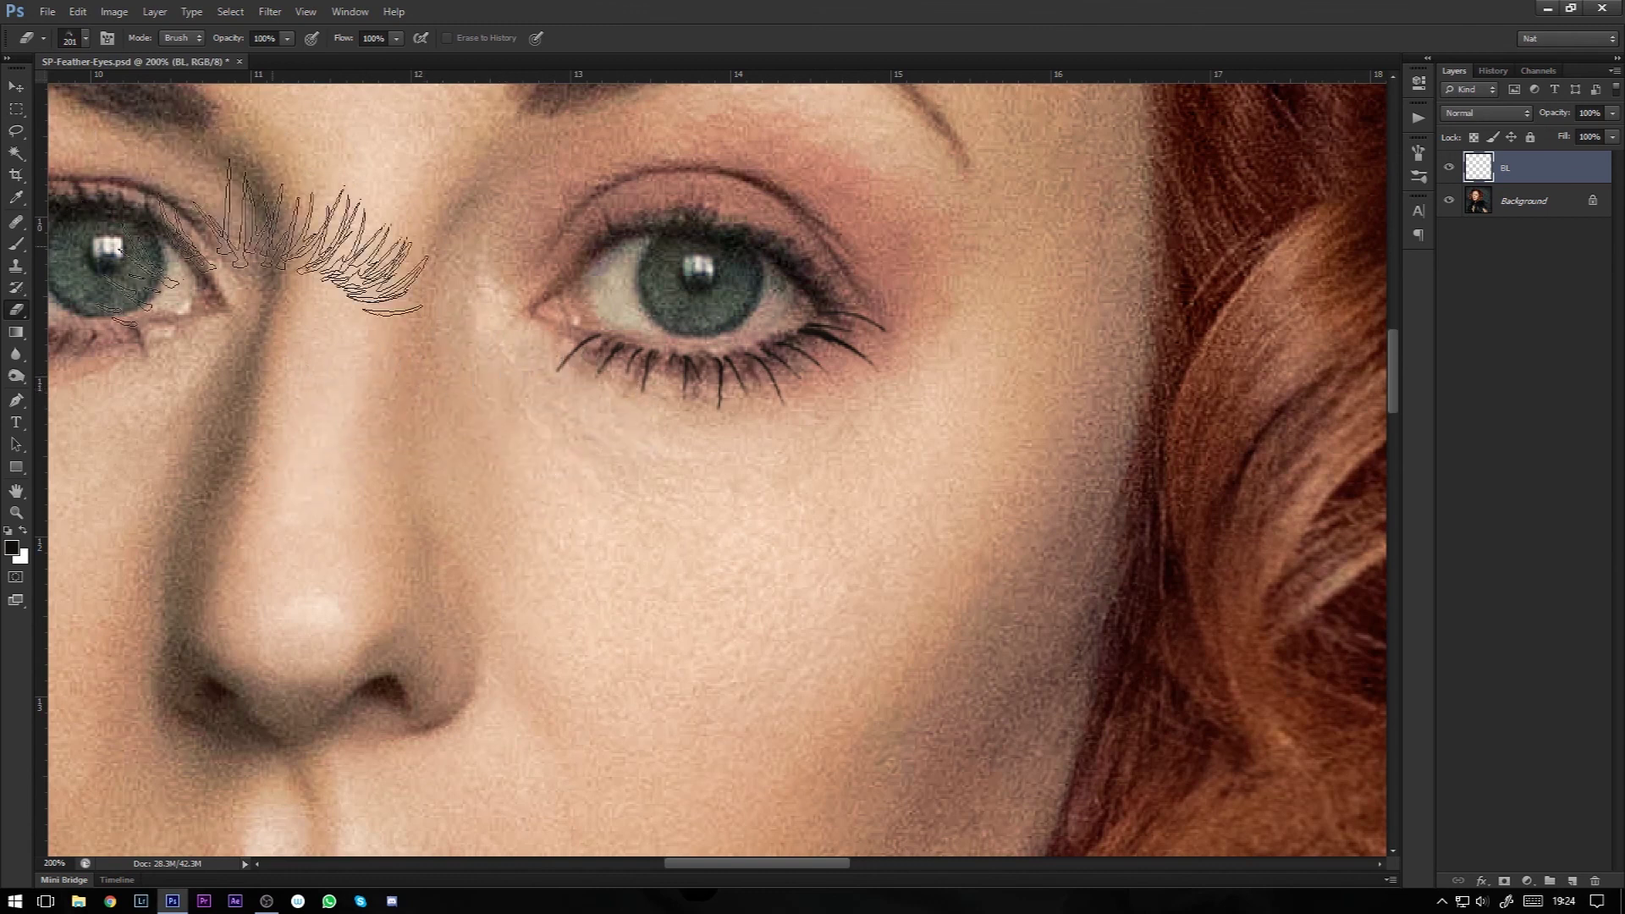
left_click(88, 40)
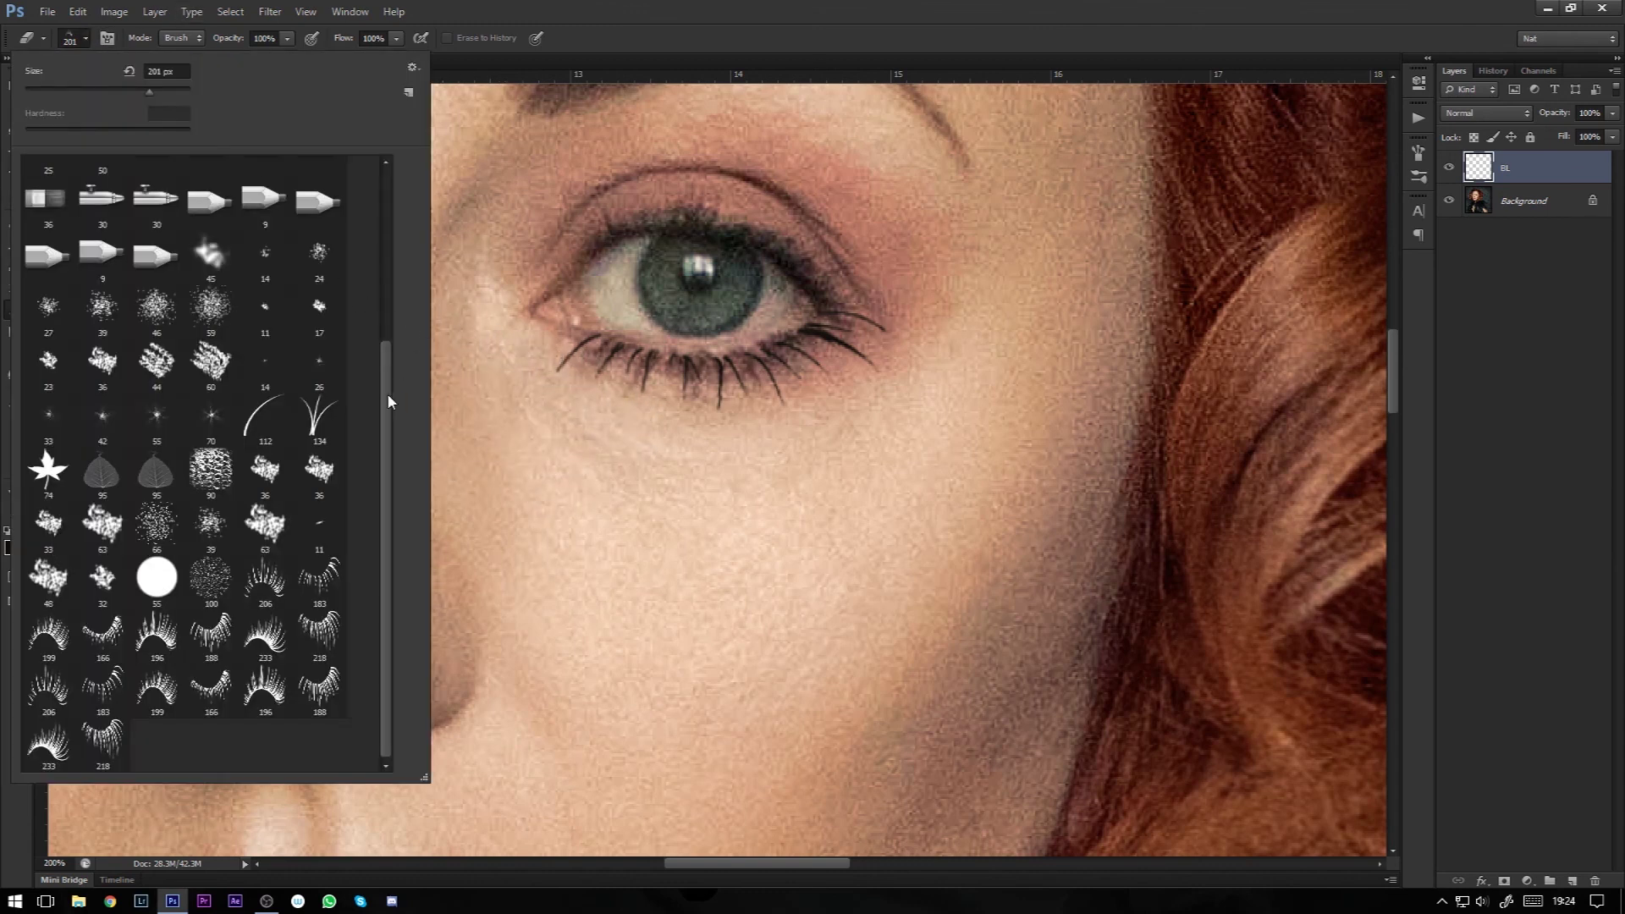
left_click_drag(387, 393, 393, 230)
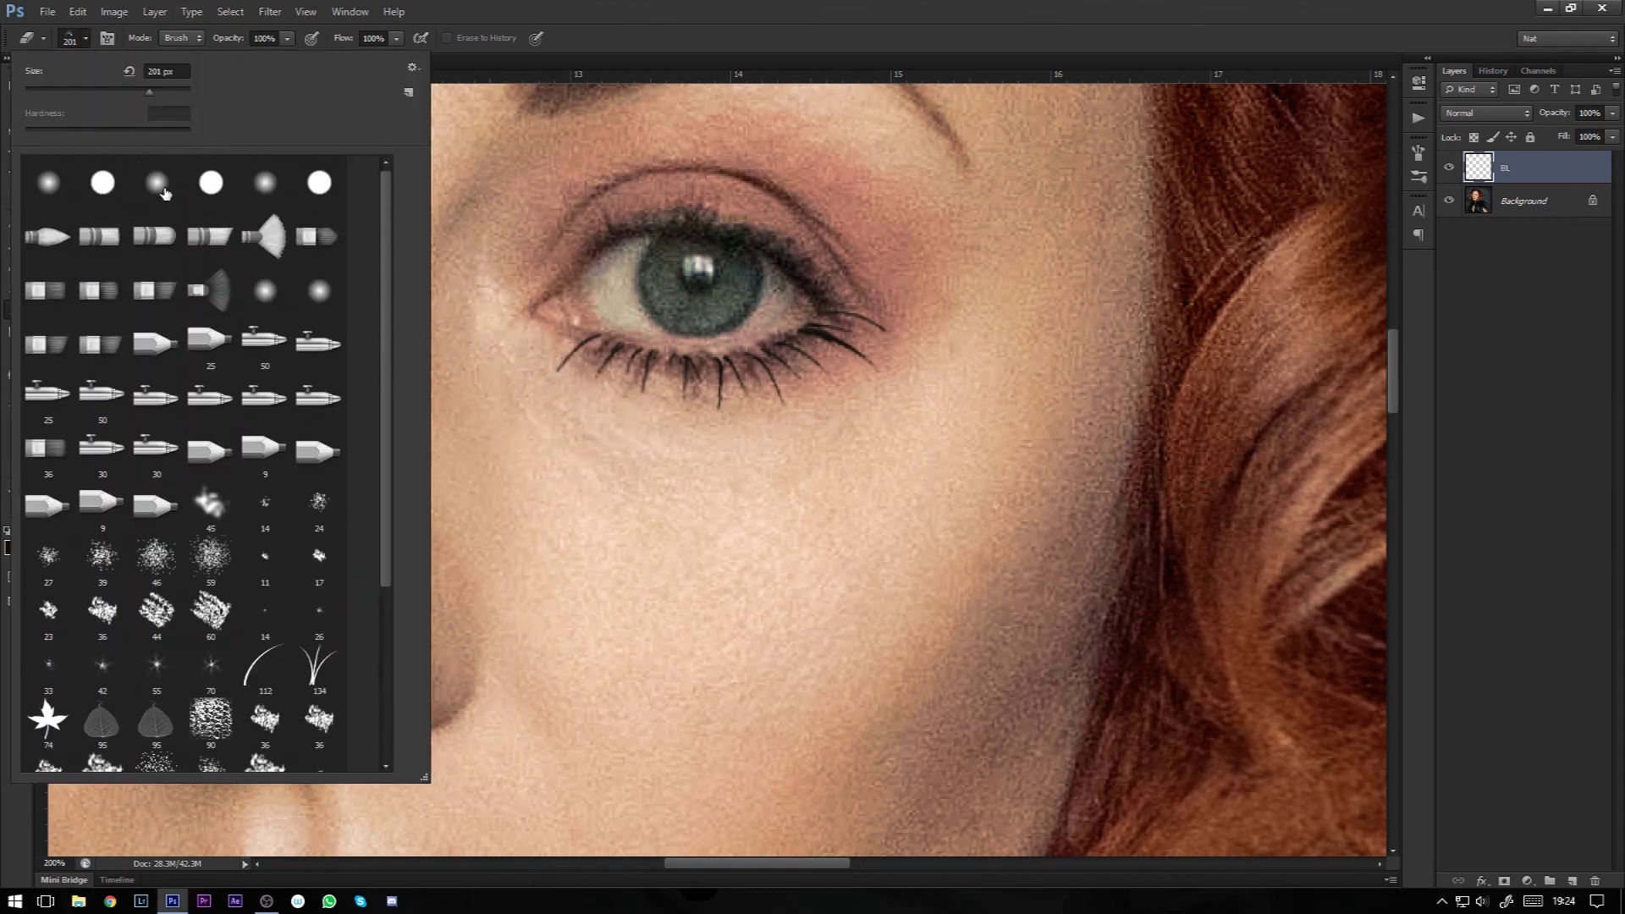
left_click(158, 191)
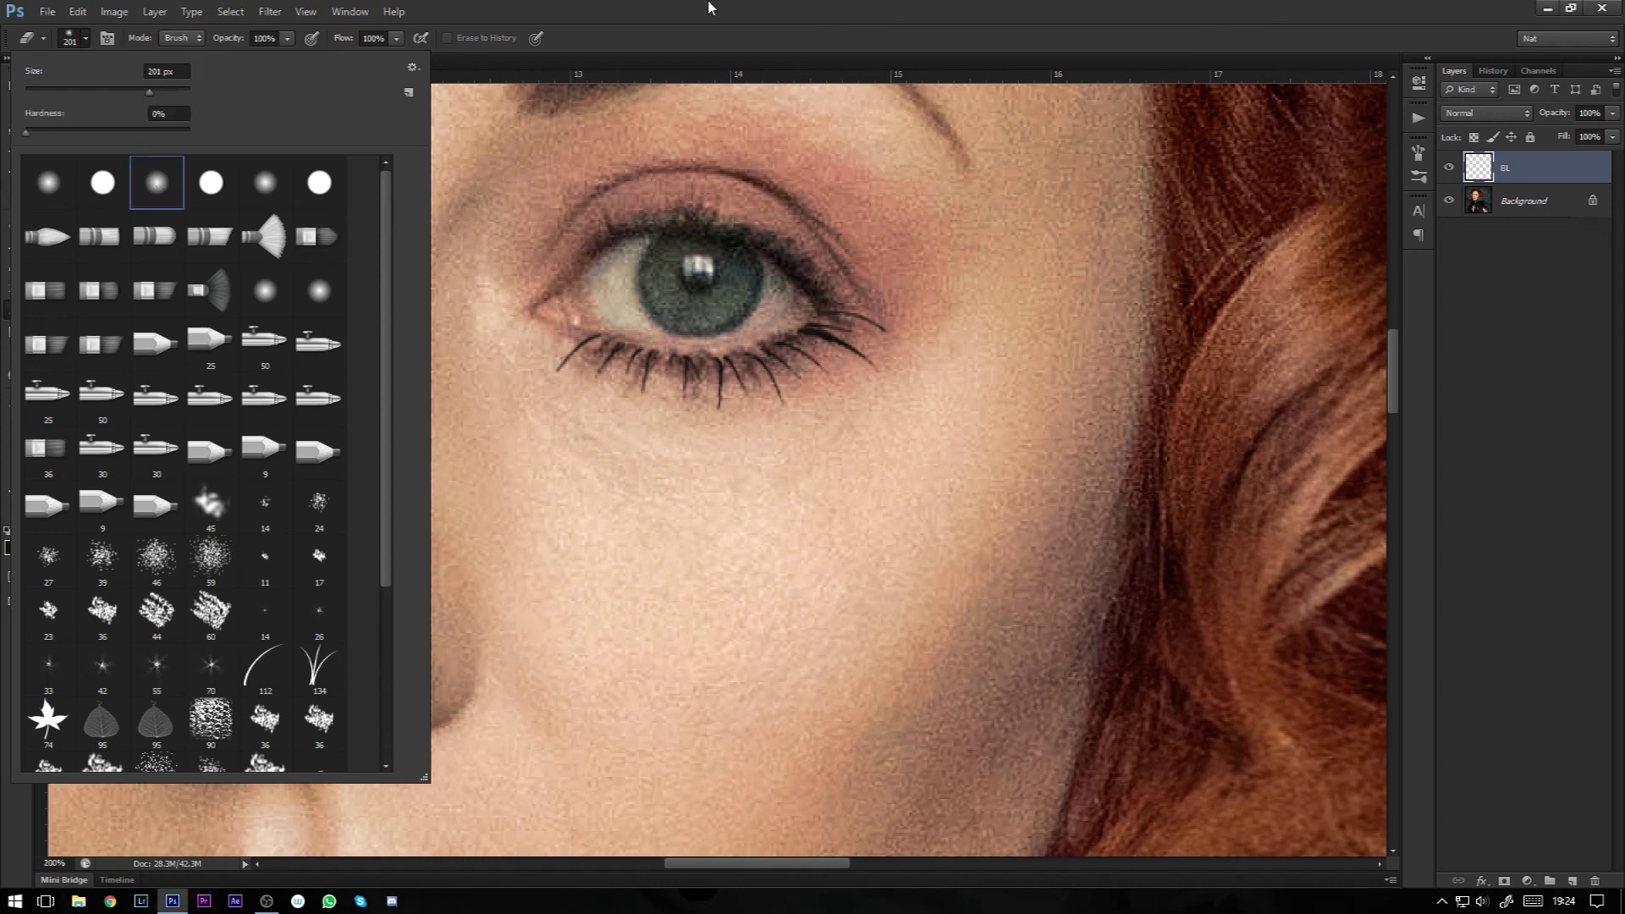
left_click(711, 8)
Step: Shrink the eraser to a few pixels and trim the overlong lower lashes at the inner and outer eye corners
key("bracketleft")
key("bracketleft")
key("bracketleft")
key("bracketleft")
key("bracketleft")
key("bracketleft")
key("bracketleft")
key("bracketleft")
key("bracketleft")
key("bracketleft")
key("bracketleft")
key("bracketleft")
key("bracketleft")
key("bracketleft")
key("bracketleft")
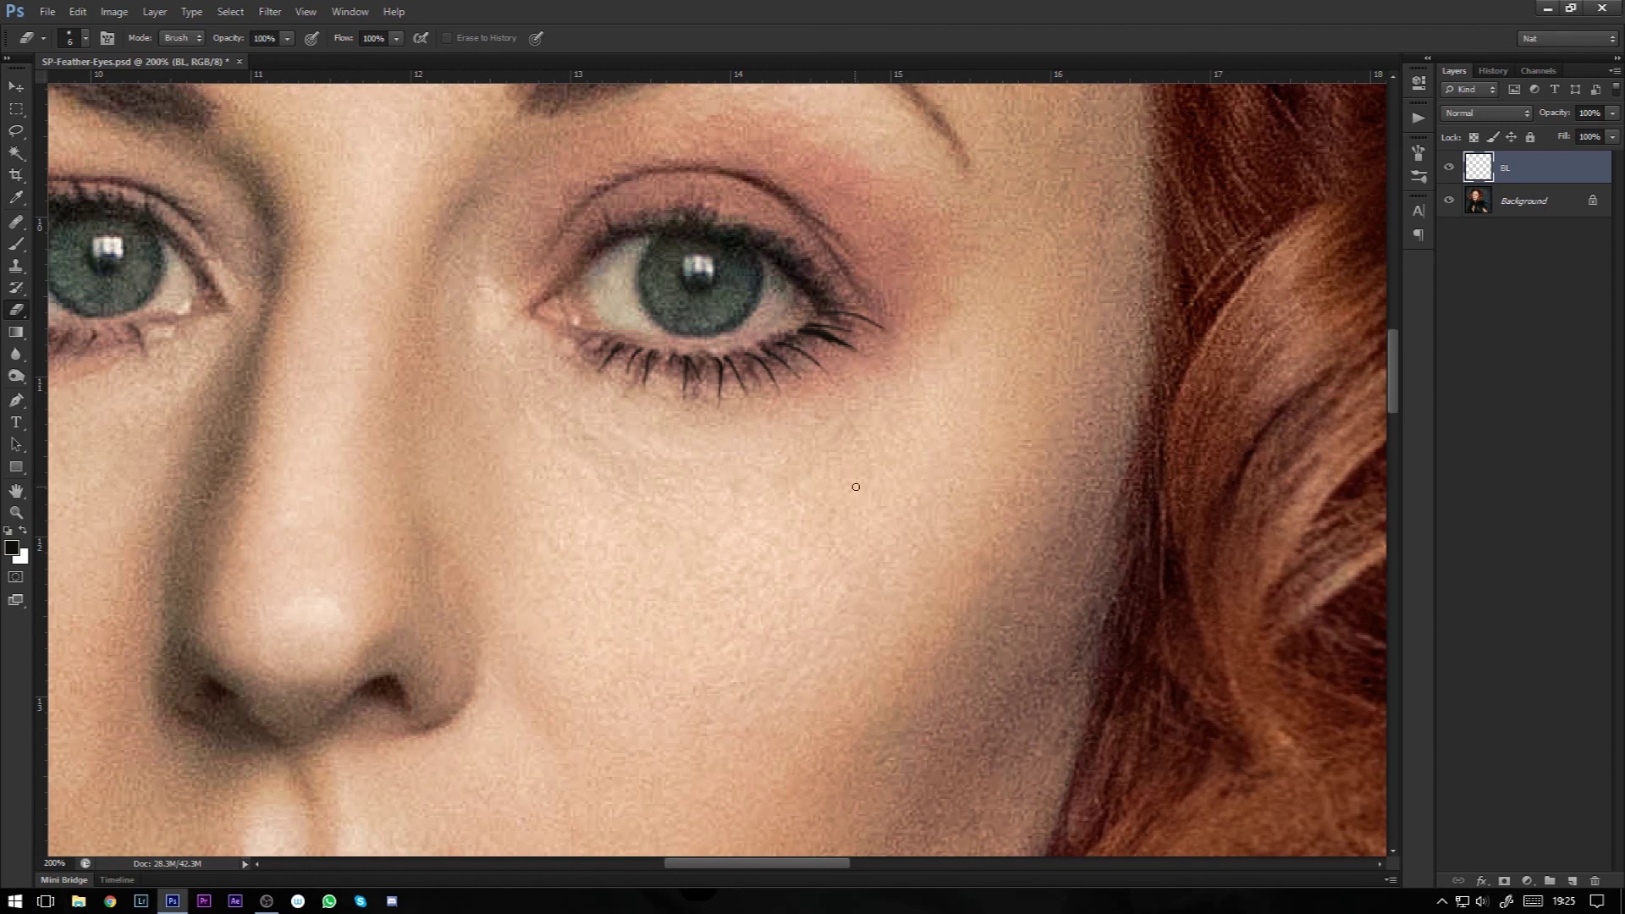
Step: Lower the BL layer's opacity to 80%
left_click_drag(754, 587, 973, 610)
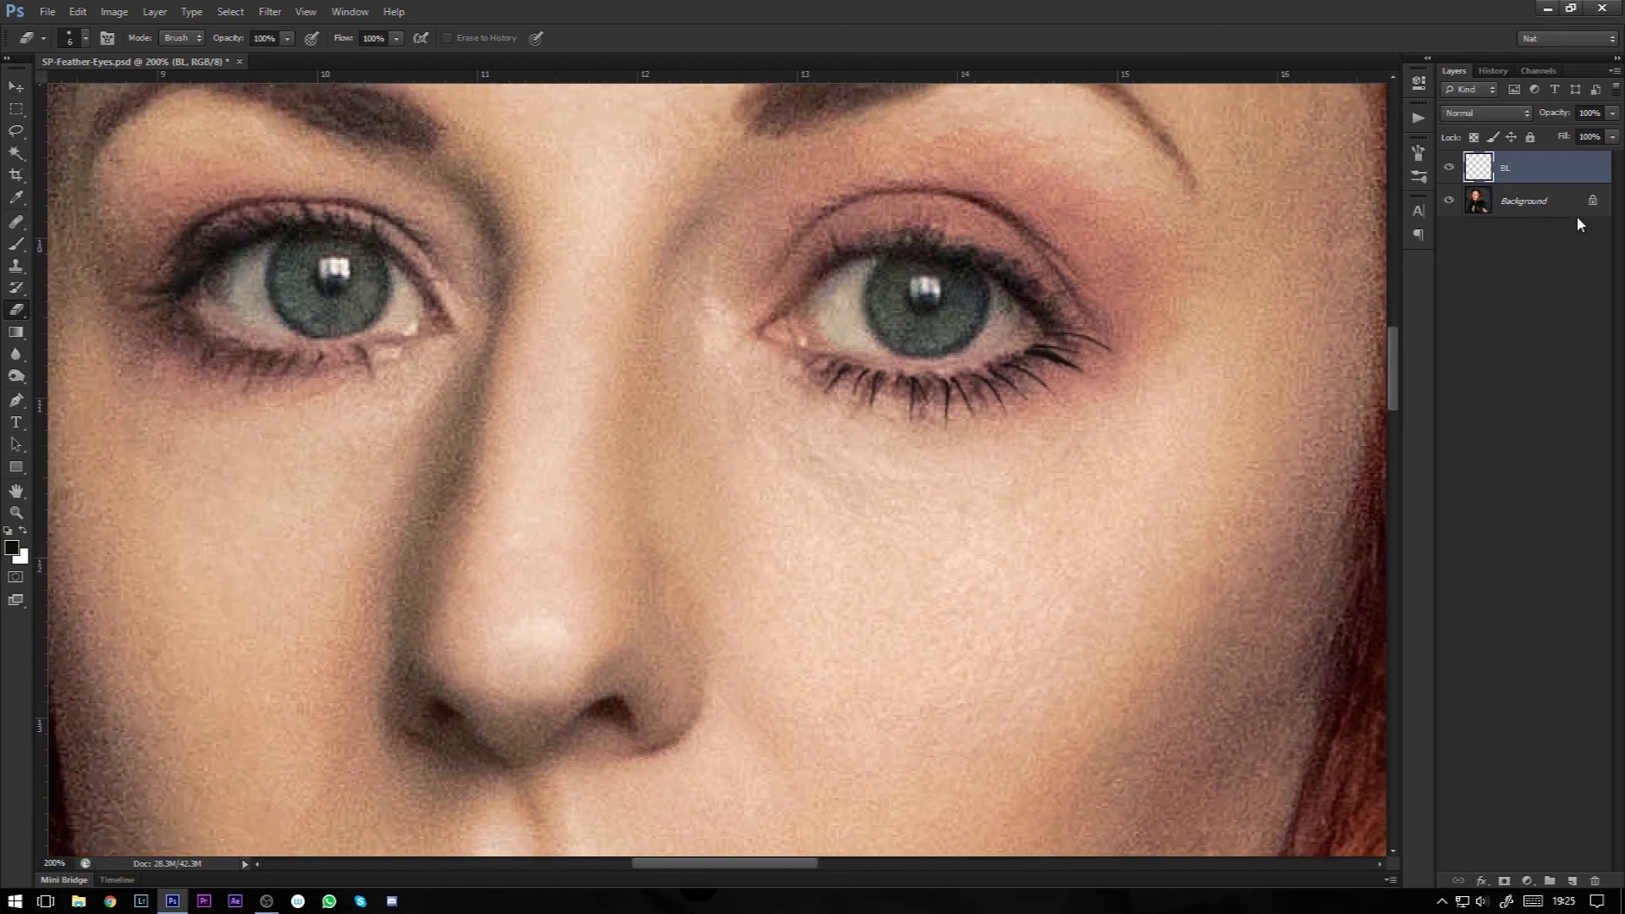
left_click_drag(1097, 431, 961, 448)
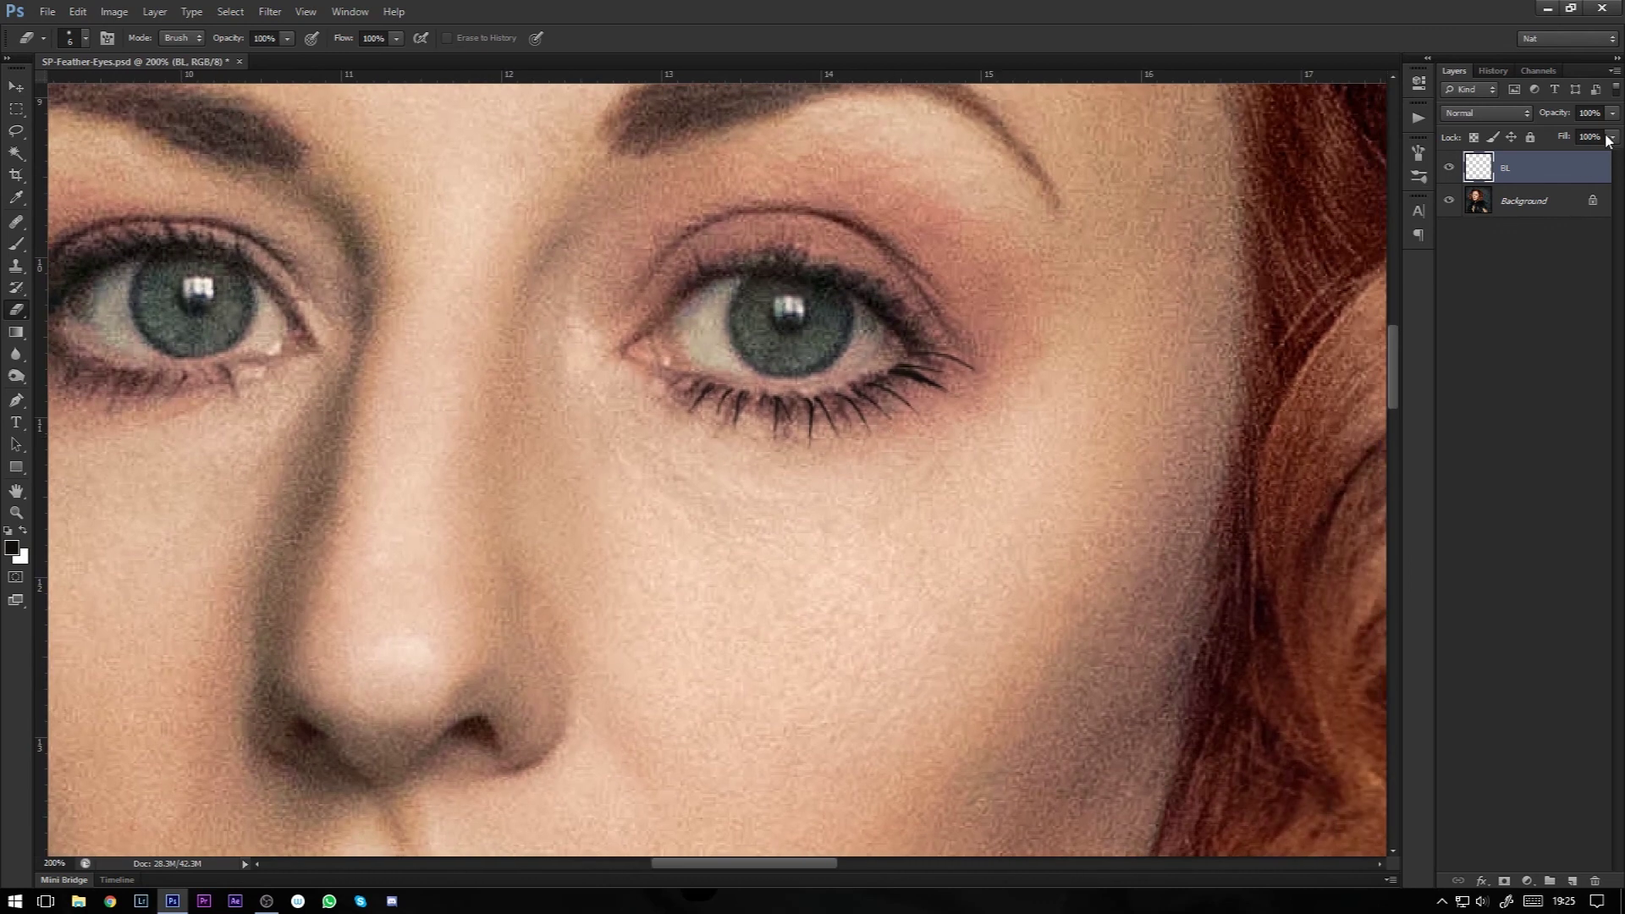
mouse_move(1617, 119)
left_mouse_down()
mouse_move(1585, 147)
mouse_move(1597, 138)
left_mouse_up()
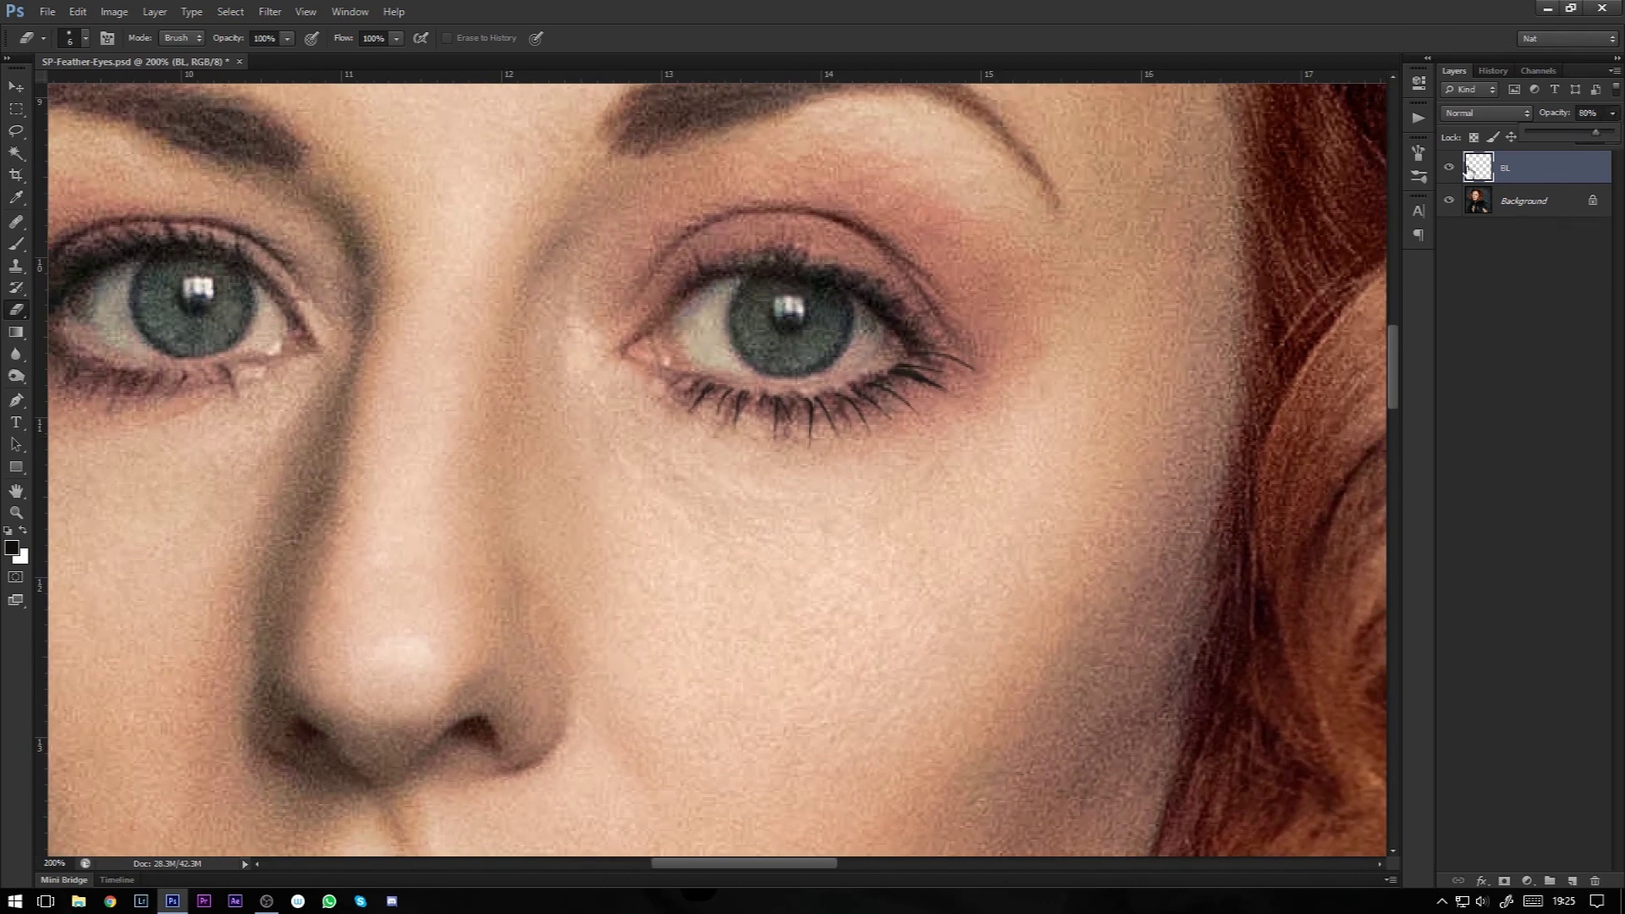
left_click(1487, 254)
Step: Compare the portrait with and without the BL lashes, both on the whole image and at 100%
left_click(1451, 169)
left_click(1453, 169)
key("ctrl+0")
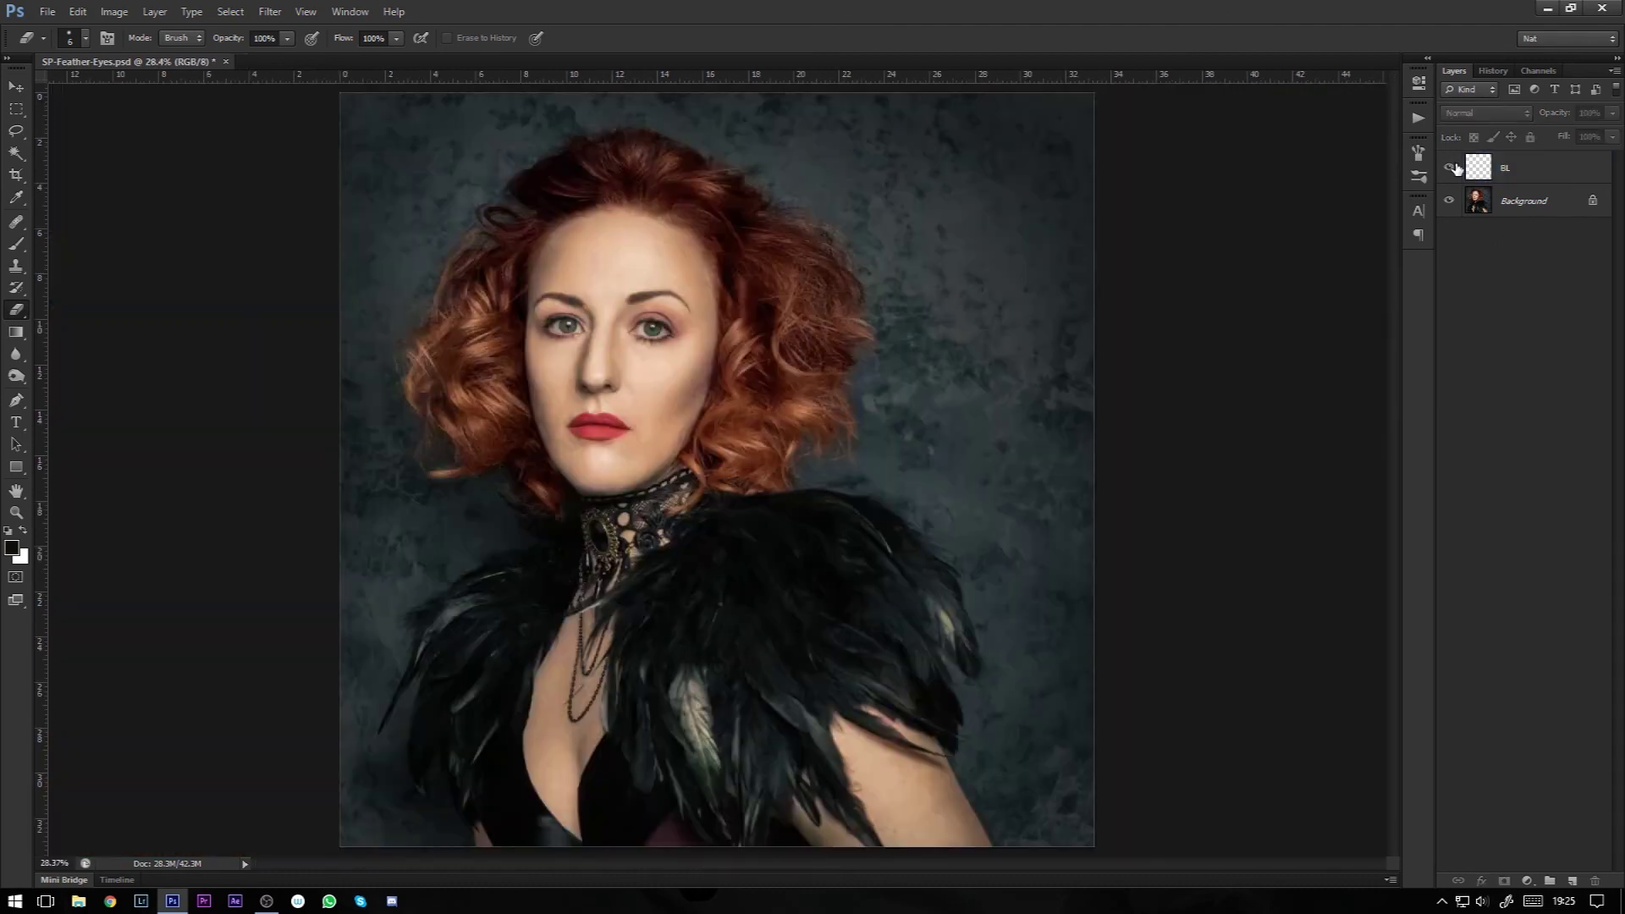
left_click(1454, 169)
key("ctrl+1")
left_click_drag(739, 216, 1011, 481)
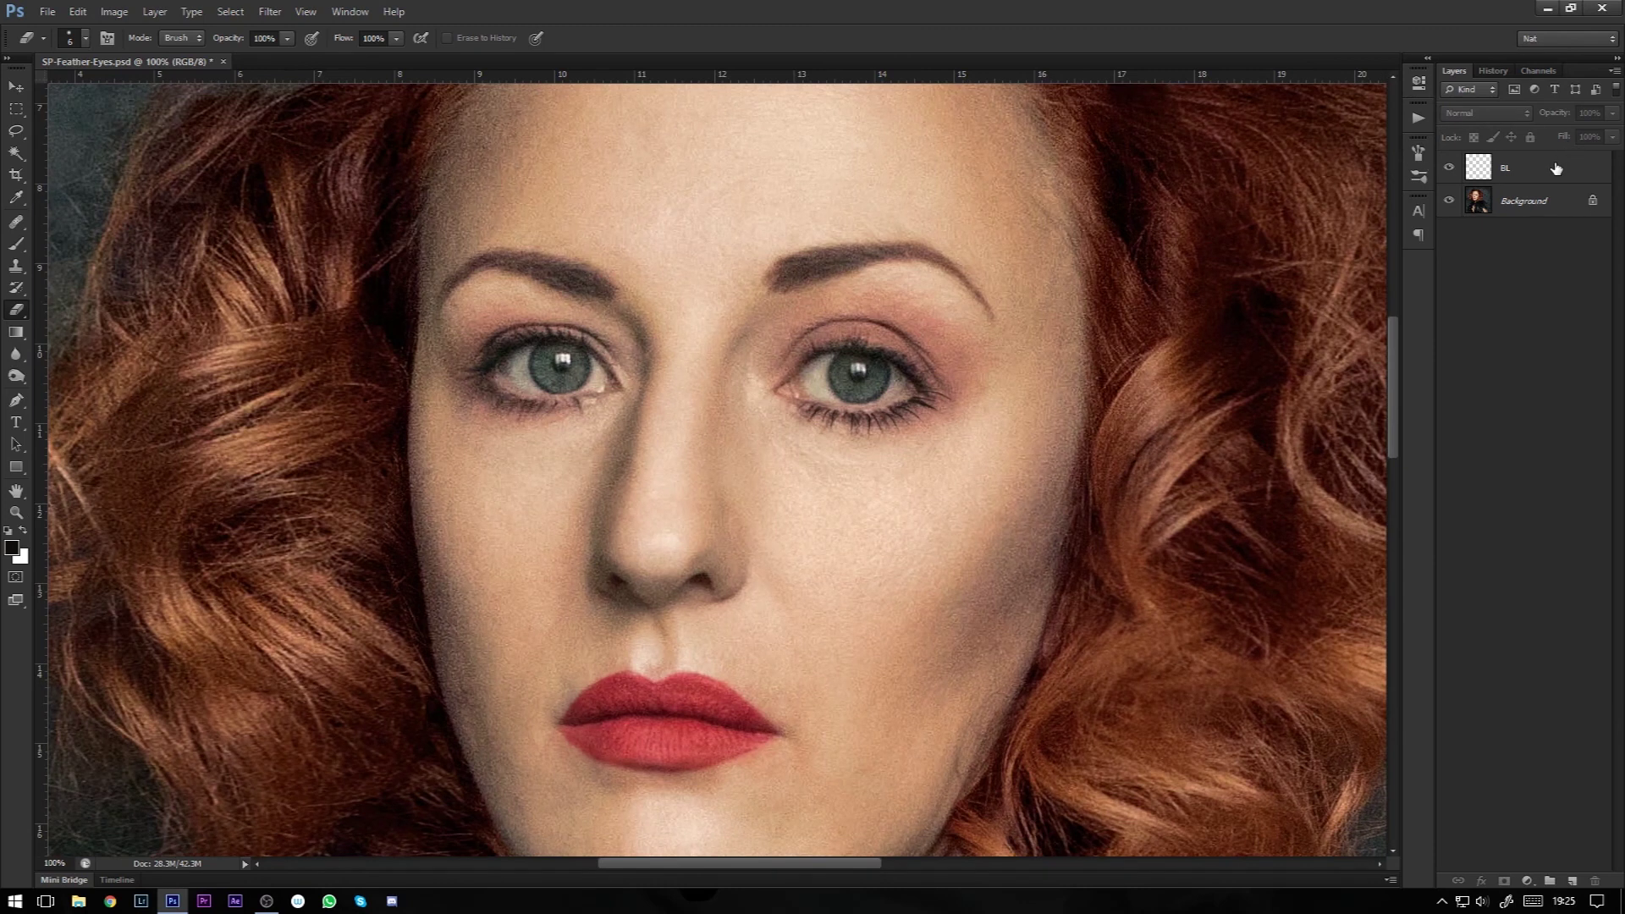
Step: Add a new empty layer named TL above the BL layer
key("ctrl+shift+n")
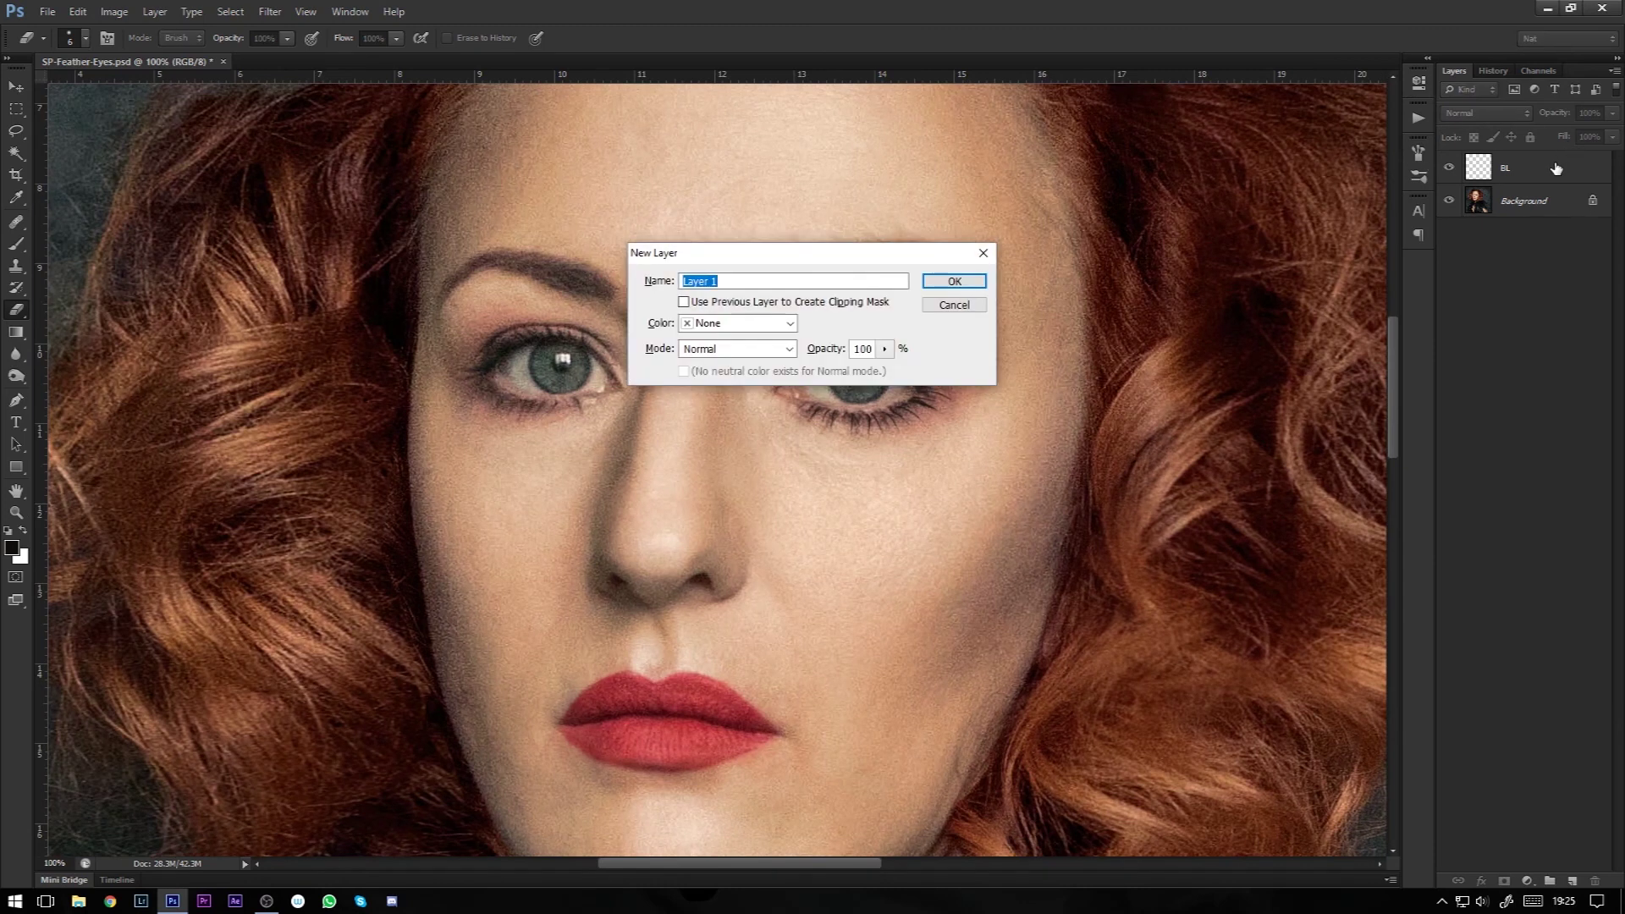
type("TL")
key("Return")
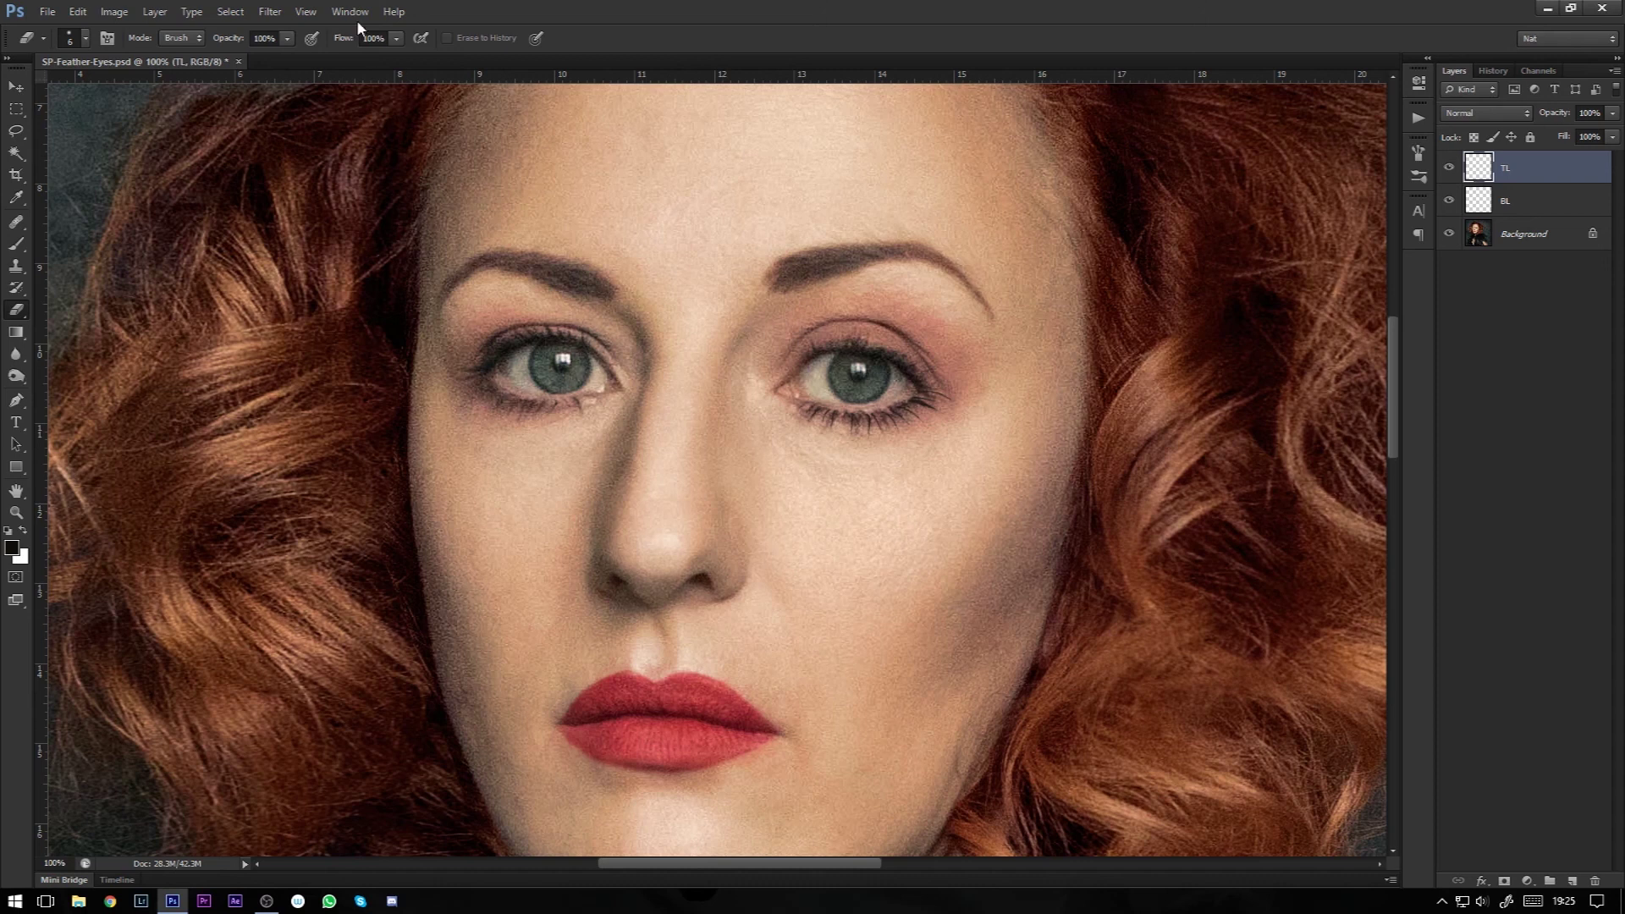
Step: Pick the 206 px upper-eyelash brush and stamp it once along the upper lid of the subject's left eye
left_click(14, 247)
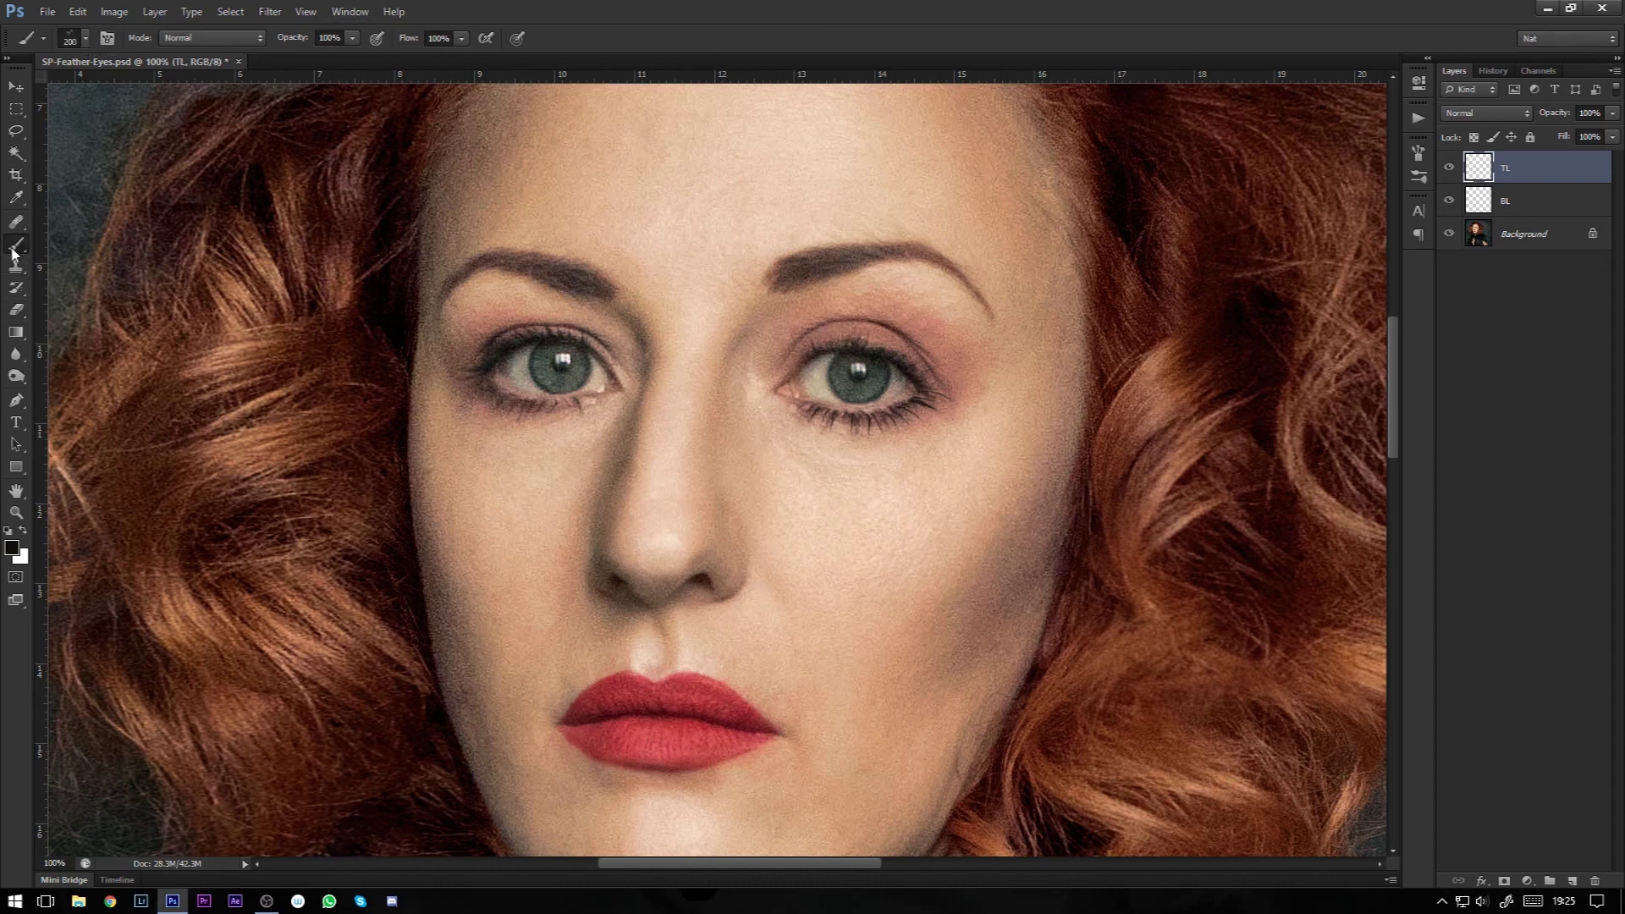
left_click(86, 40)
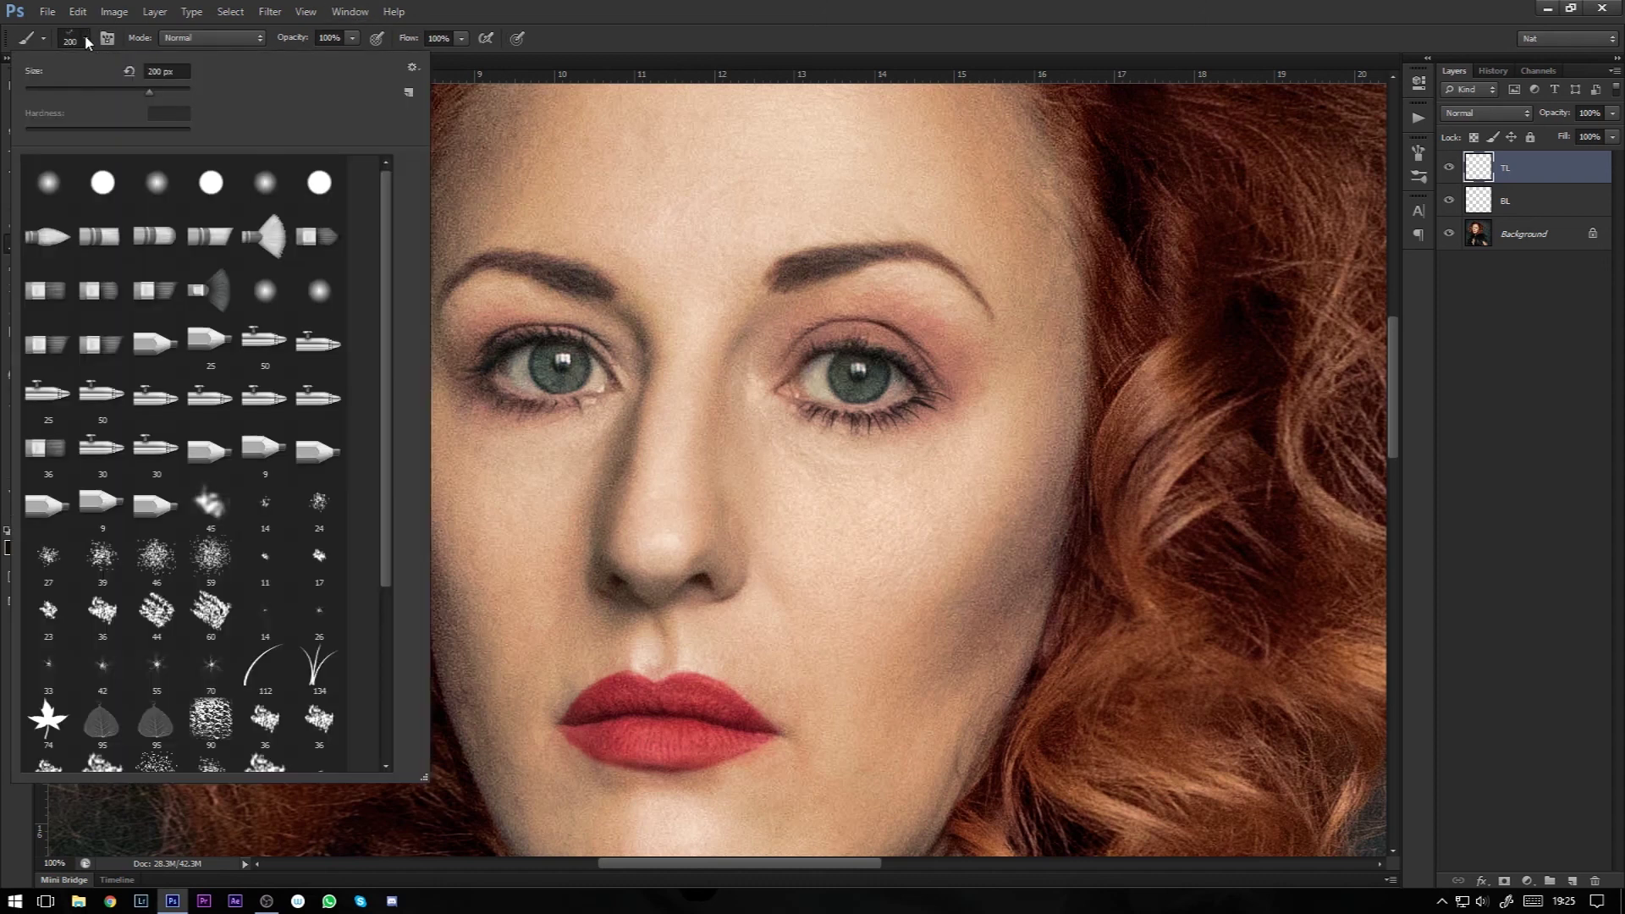
left_click_drag(379, 241, 379, 428)
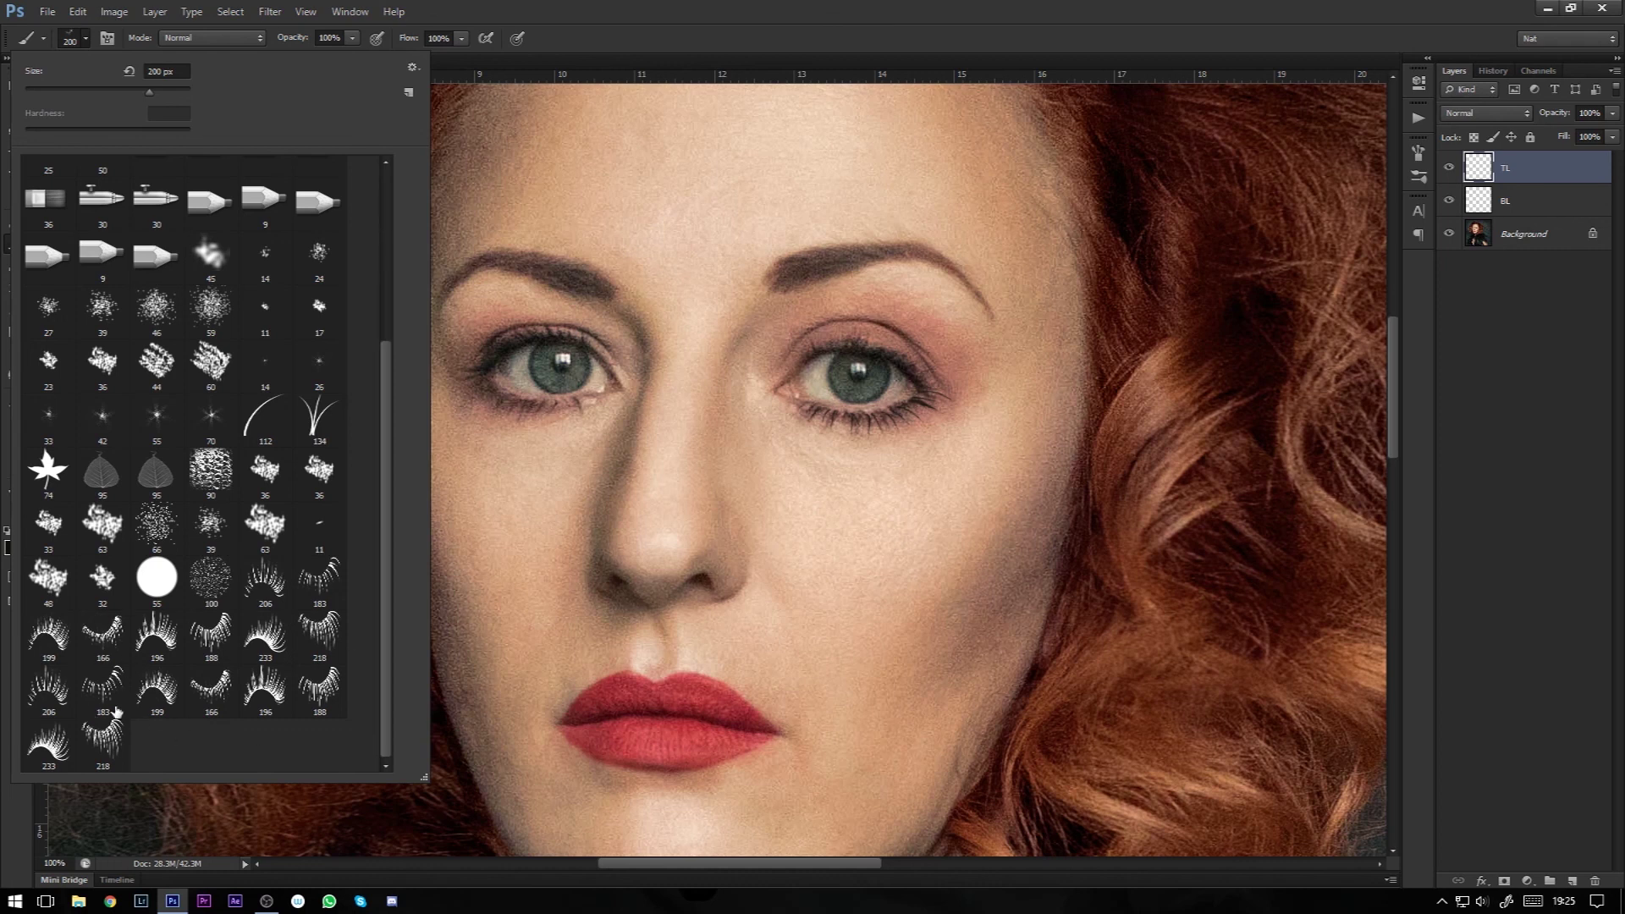
left_click(267, 583)
key("Return")
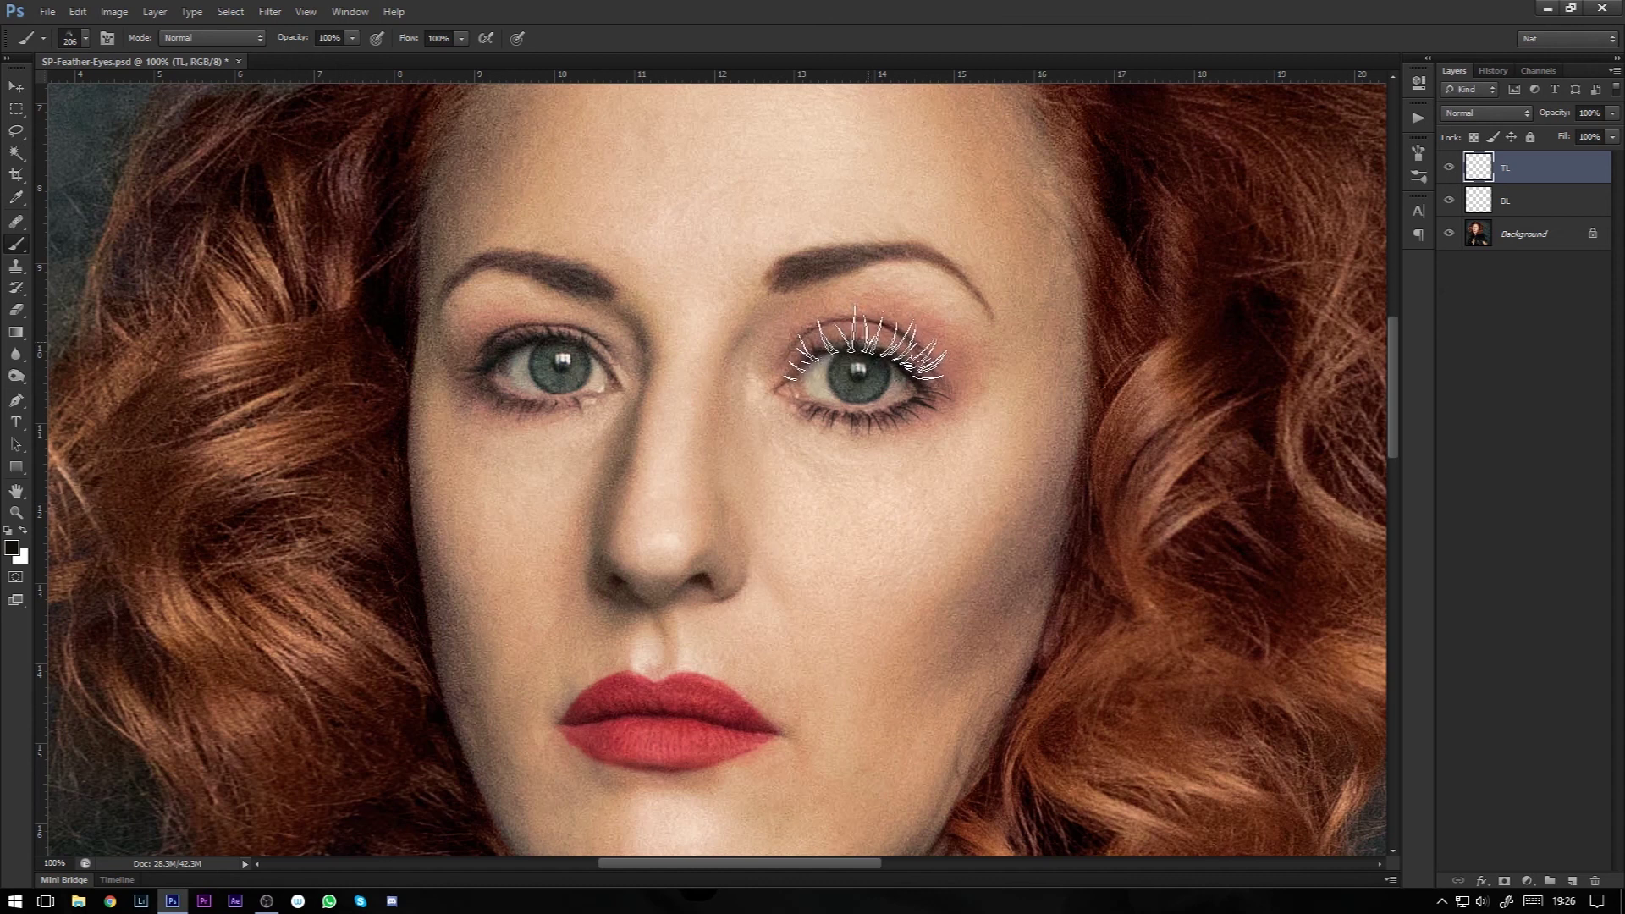
left_click(865, 347)
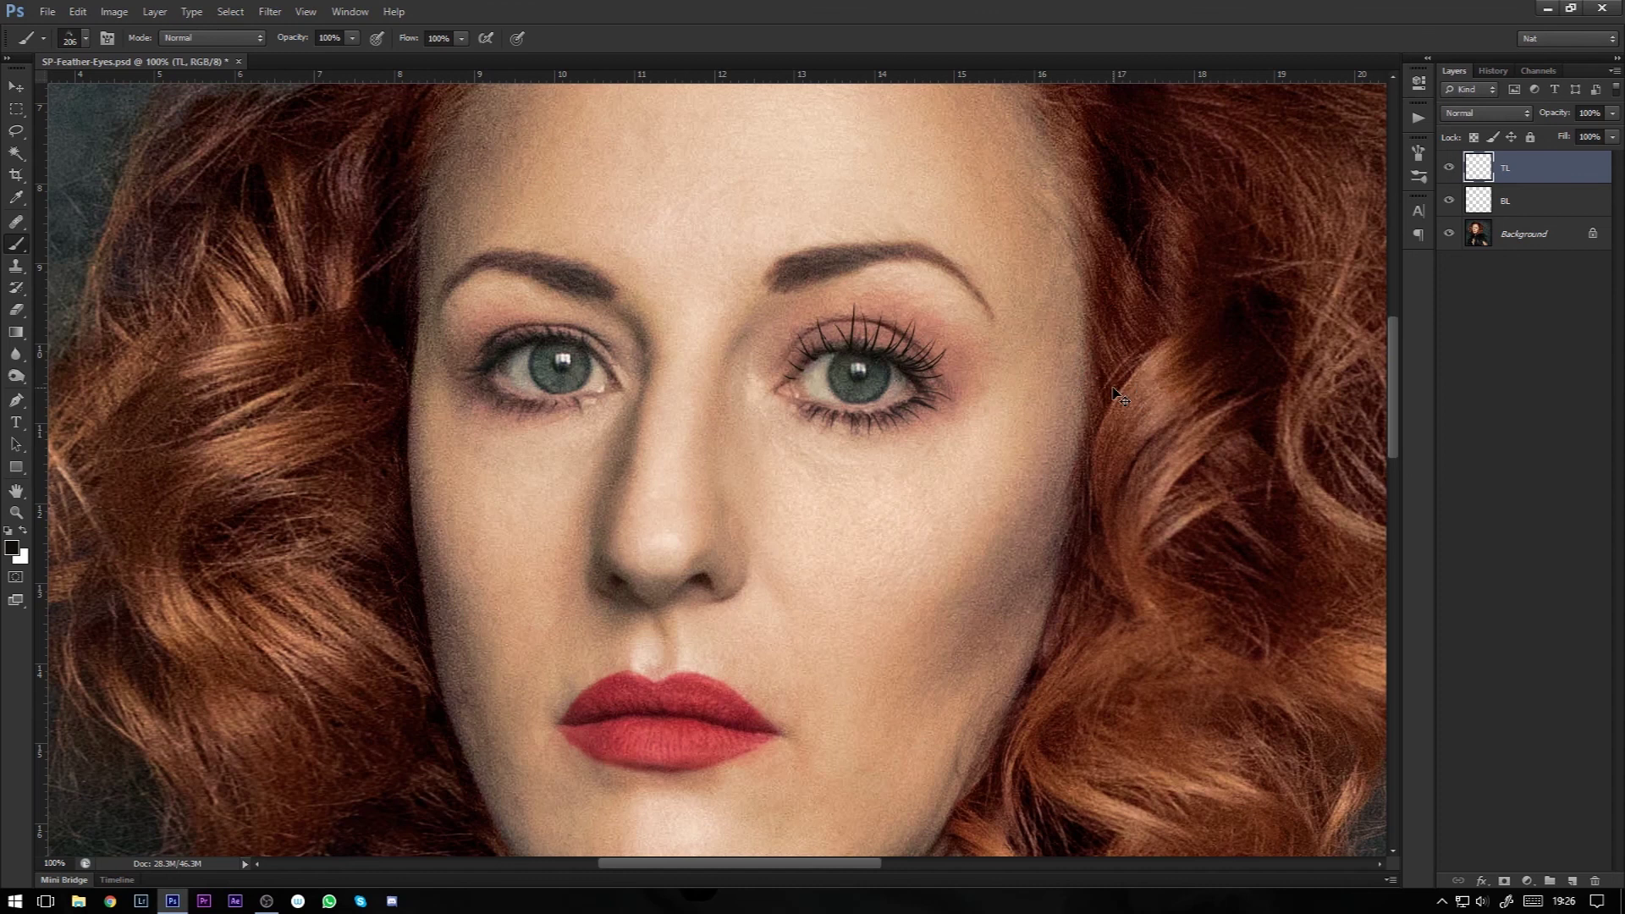
Step: Free-transform the upper lashes, shifting and rotating them about their outer end until they follow the upper lid line
key("ctrl+plus")
key("ctrl+plus")
mouse_move(1086, 449)
left_mouse_down()
mouse_move(625, 623)
mouse_move(548, 679)
mouse_move(549, 720)
left_mouse_up()
key("ctrl+t")
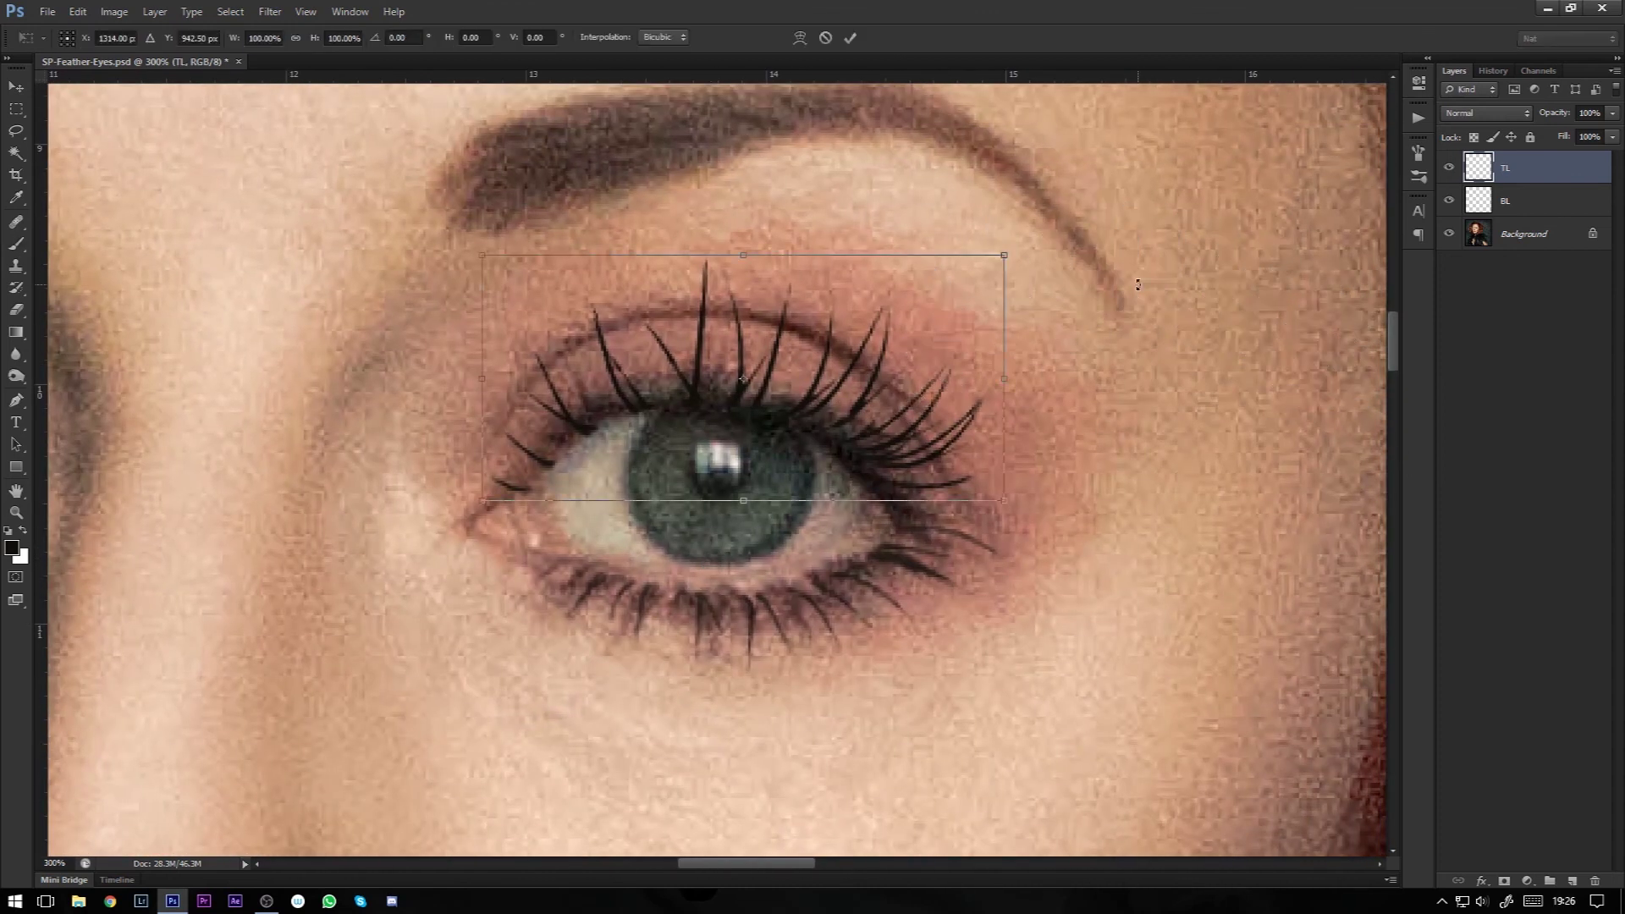
left_click_drag(1085, 480, 1078, 501)
left_click_drag(957, 458, 974, 476)
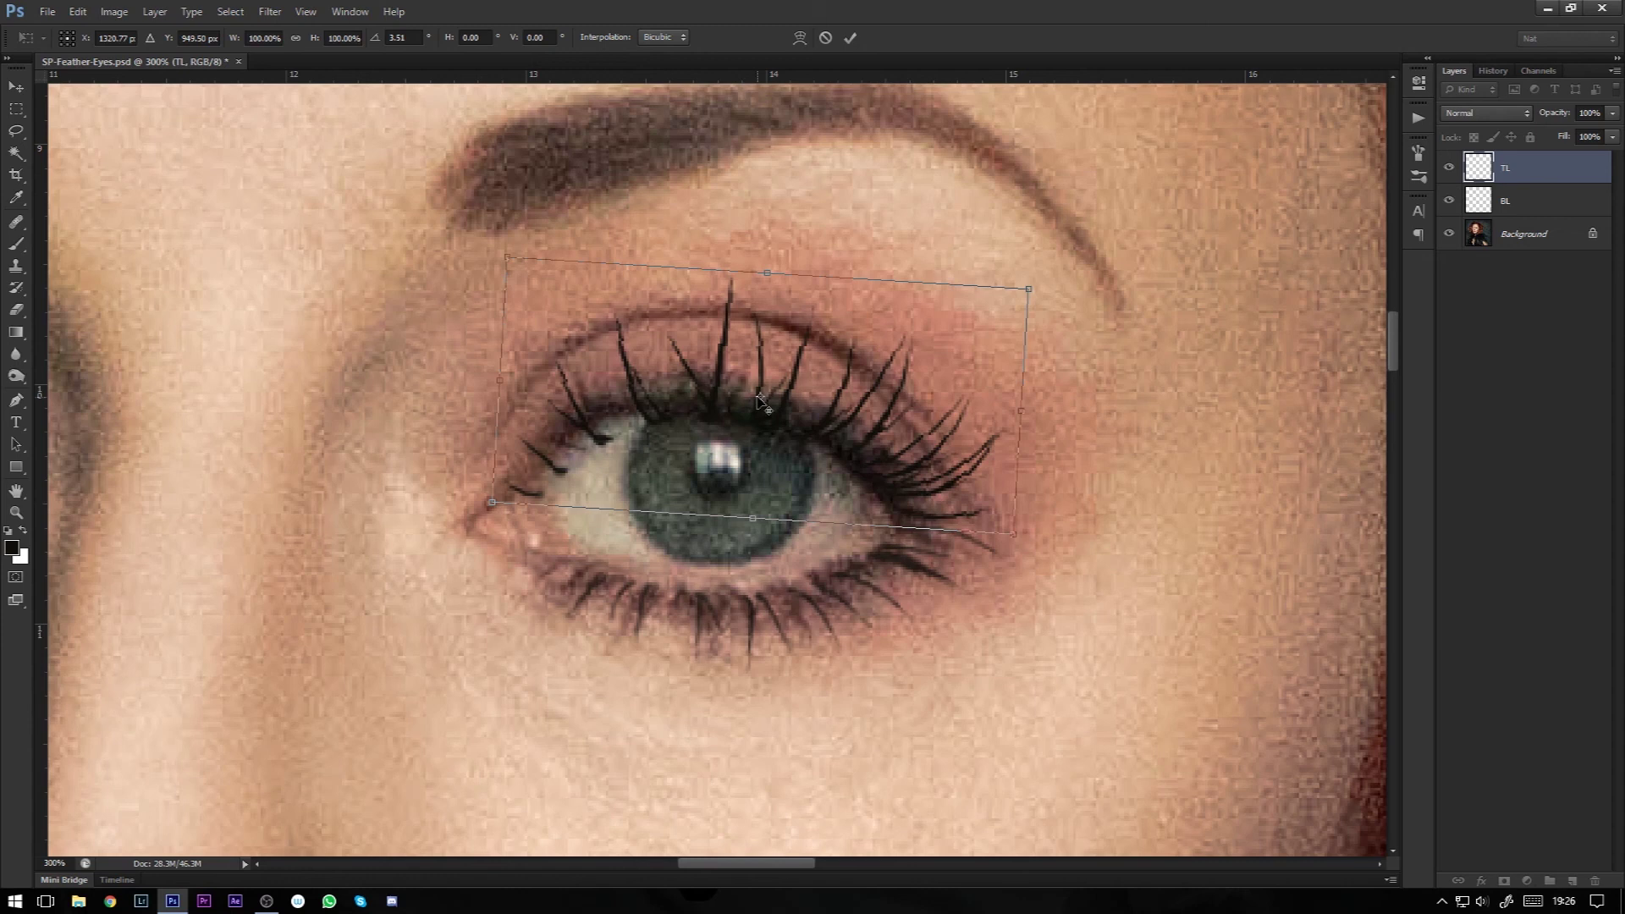
left_click_drag(761, 404, 890, 508)
left_click_drag(470, 540, 472, 504)
key("Return")
key("b")
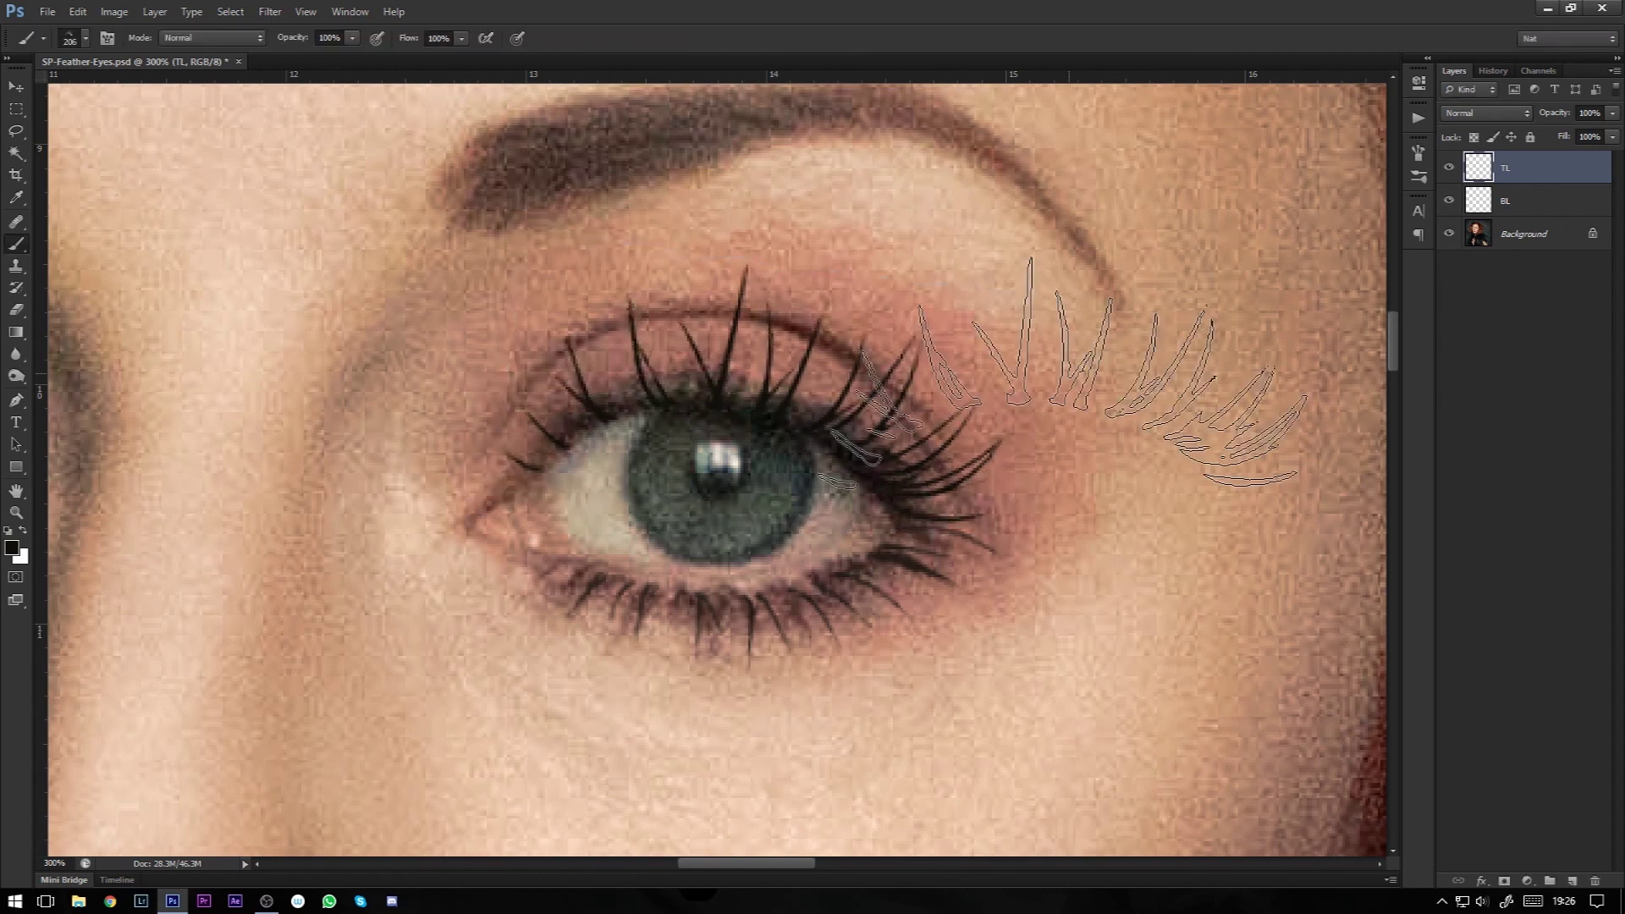
key("ctrl+1")
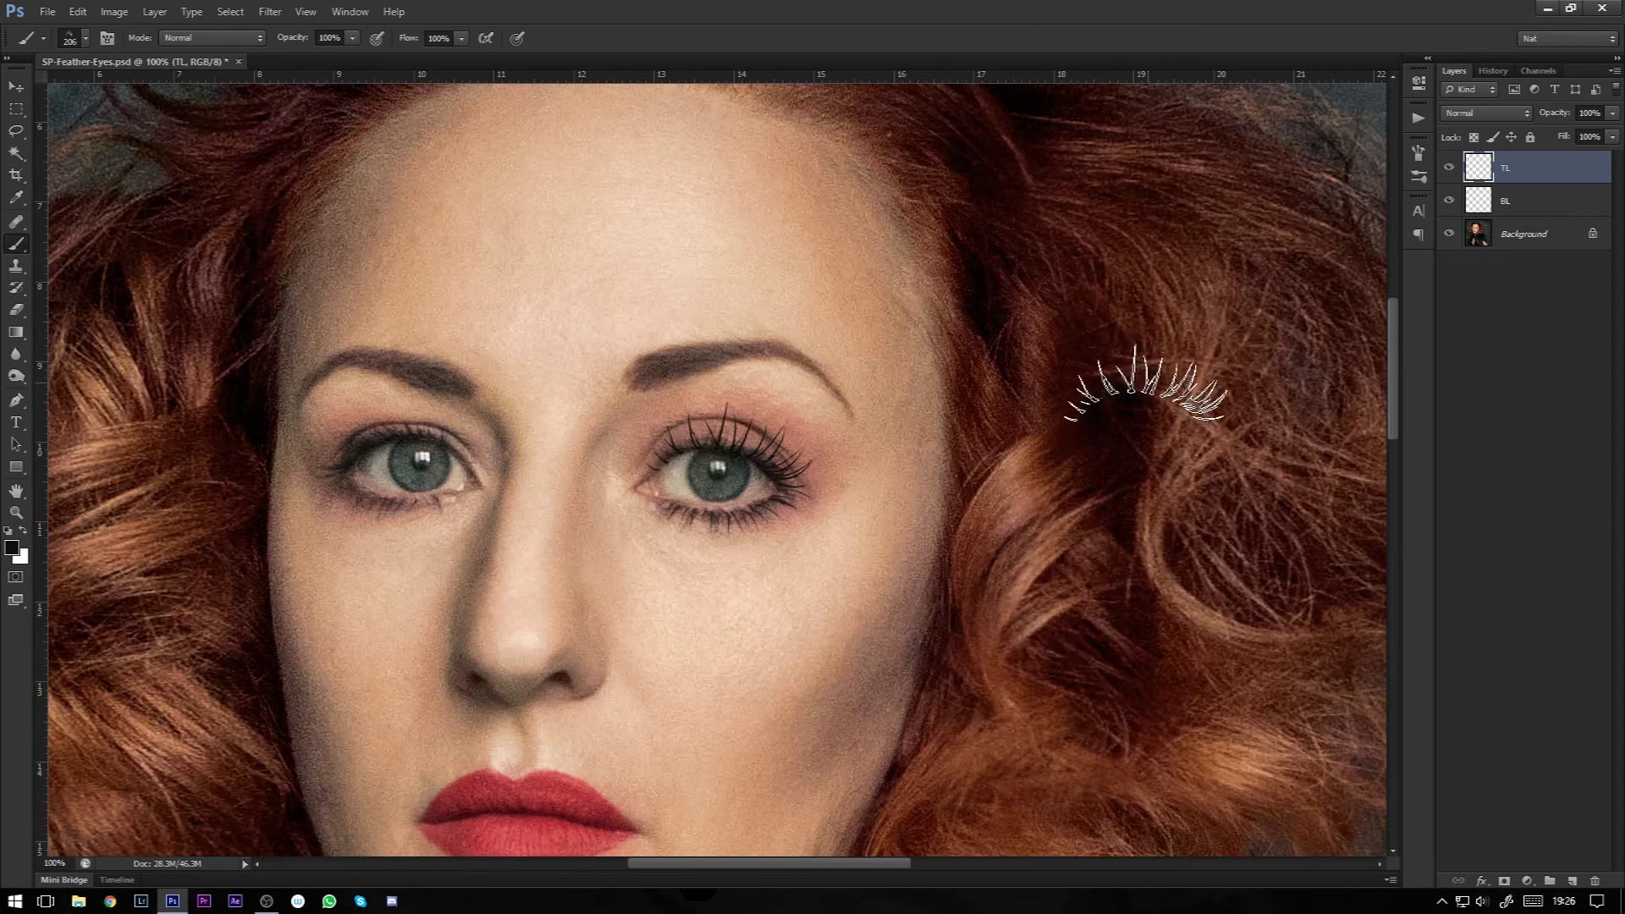
Step: Erase the tips of the overlong upper lashes on the TL layer to shorten them along the subject's left eye
key("e")
key("ctrl+plus")
key("ctrl+plus")
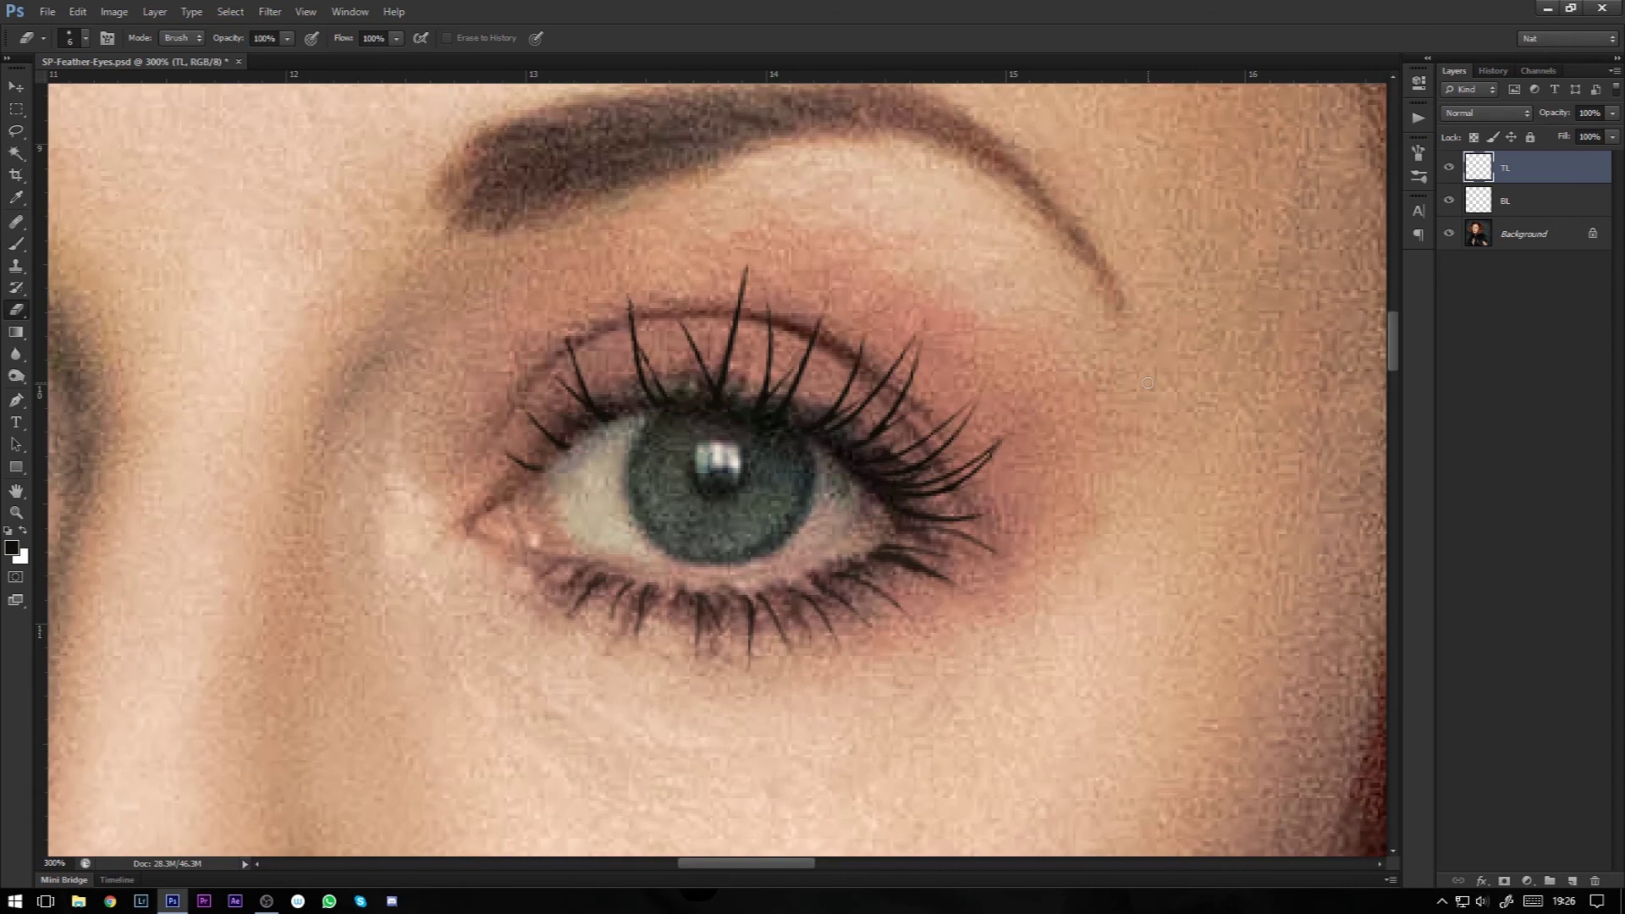
mouse_move(749, 265)
left_mouse_down()
mouse_move(721, 324)
mouse_move(744, 275)
left_mouse_up()
mouse_move(631, 300)
left_mouse_down()
mouse_move(641, 260)
mouse_move(571, 345)
left_mouse_up()
mouse_move(546, 464)
left_mouse_down()
mouse_move(496, 432)
mouse_move(542, 422)
left_mouse_up()
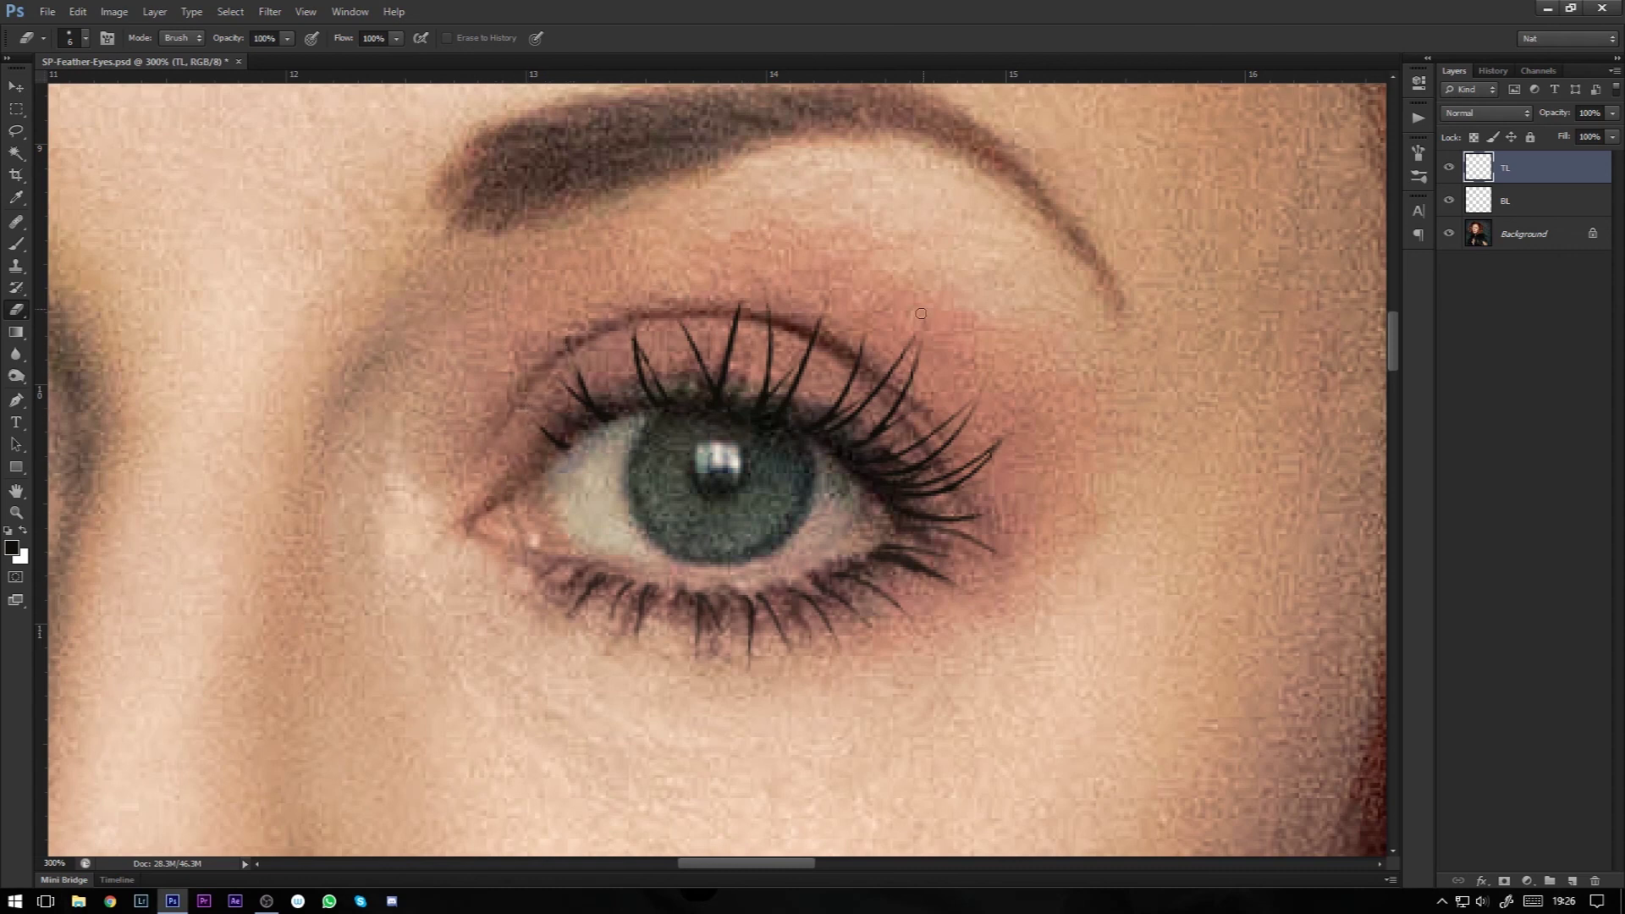
left_click_drag(923, 349, 917, 364)
left_click_drag(971, 410, 982, 463)
key("ctrl+minus")
key("ctrl+minus")
key("ctrl+minus")
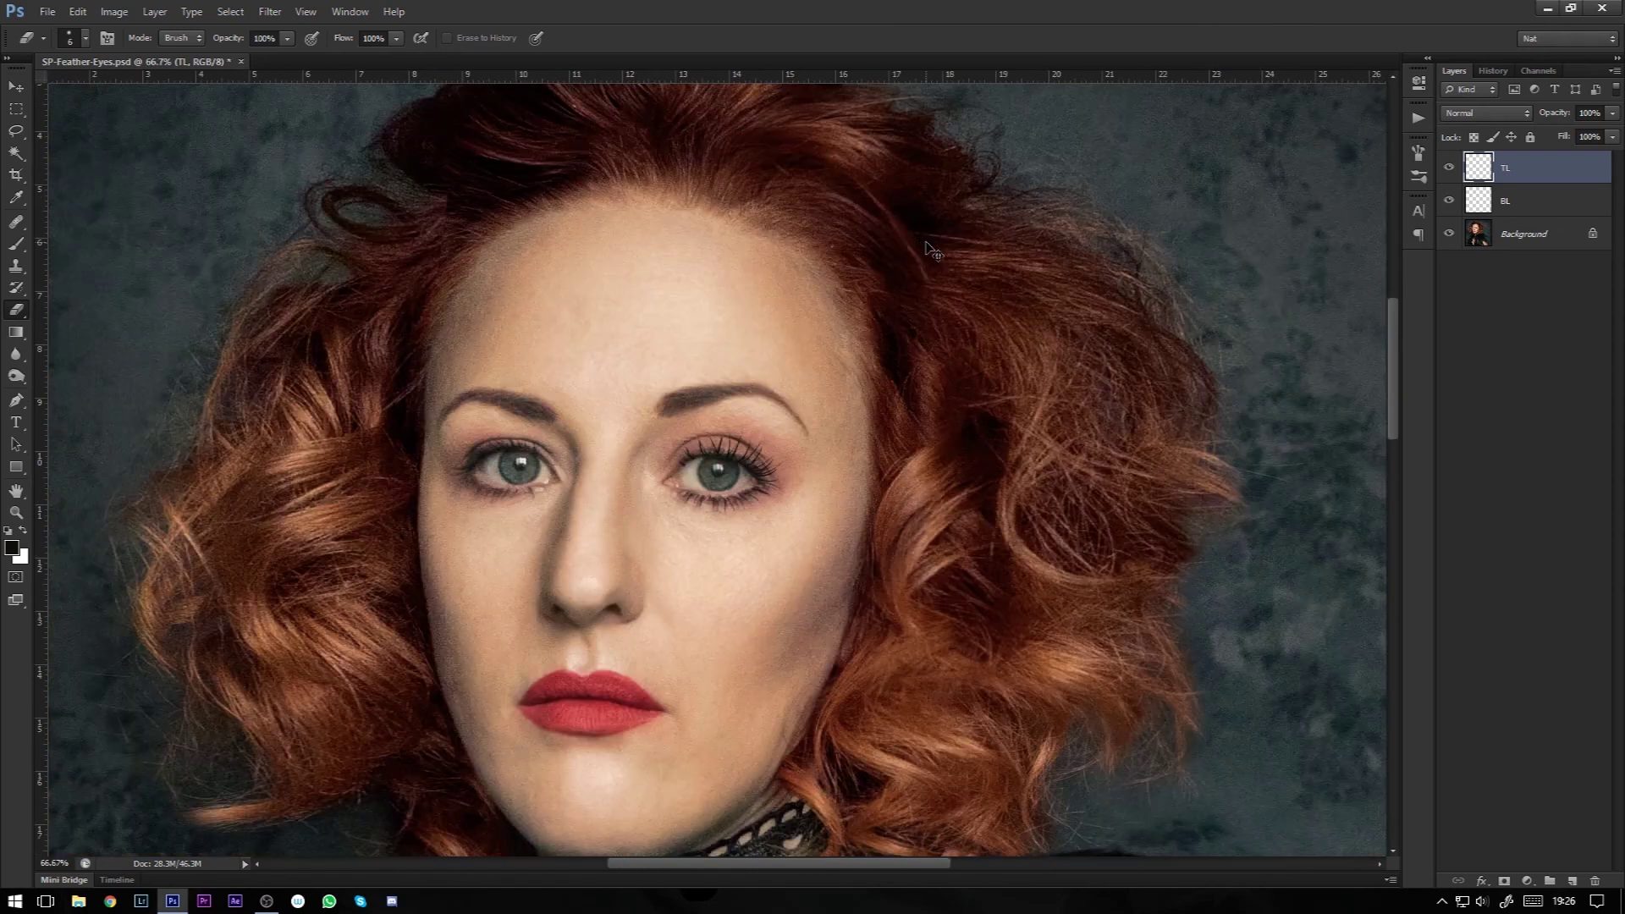
left_click_drag(942, 327, 1033, 225)
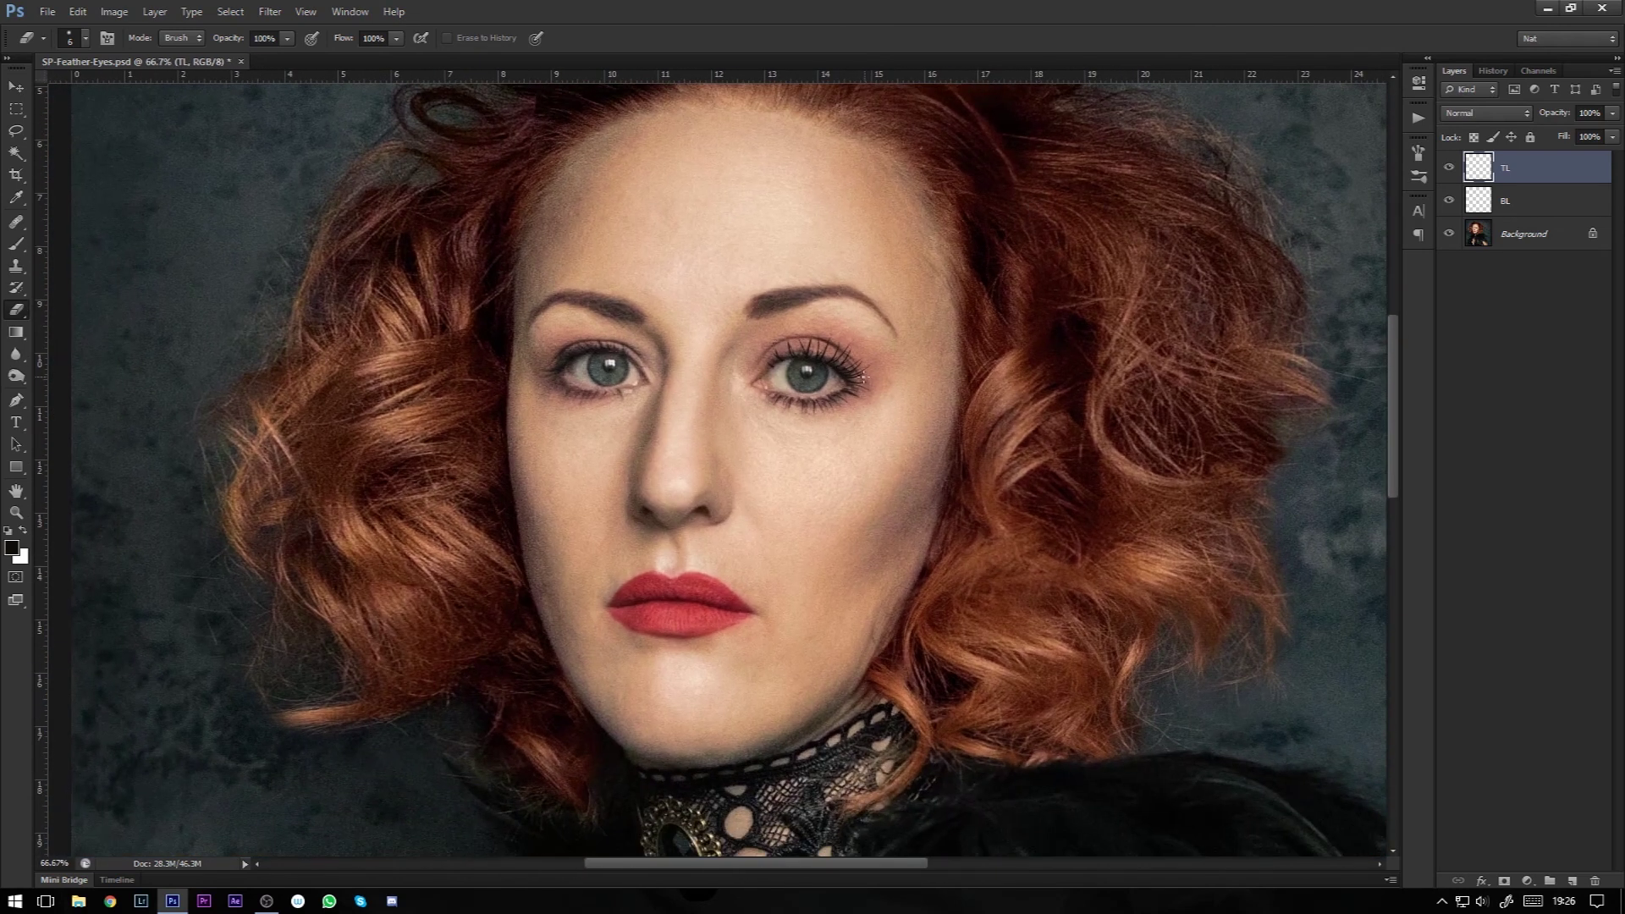
left_click(1612, 137)
left_click_drag(1613, 138, 1605, 140)
left_click(1564, 312)
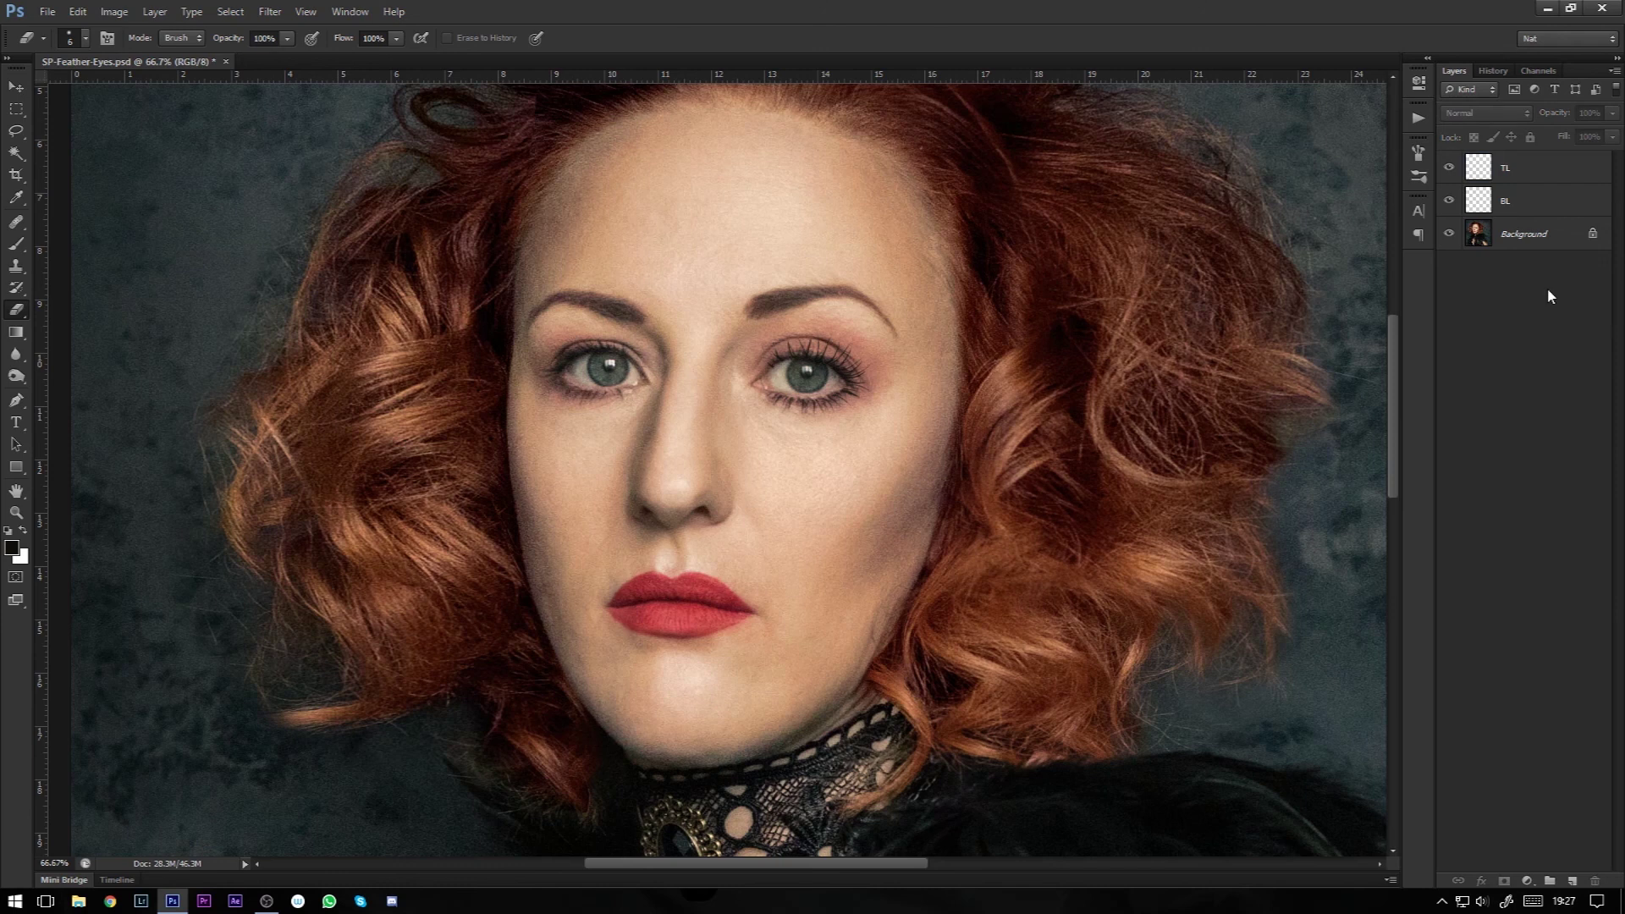
Step: Add a new empty layer named BR above the TL layer
key("ctrl+shift+n")
type("BR")
key("Return")
Step: Pick the 183 px lower-eyelash brush and stamp it once below the subject's right eye
key("ctrl+plus")
left_click_drag(811, 420, 887, 433)
key("b")
left_click(87, 39)
left_click(315, 745)
left_click(600, 419)
Step: Flip the stamped lower lashes horizontally, then move and rotate them to follow the lower lid of the subject's right eye
key("ctrl+t")
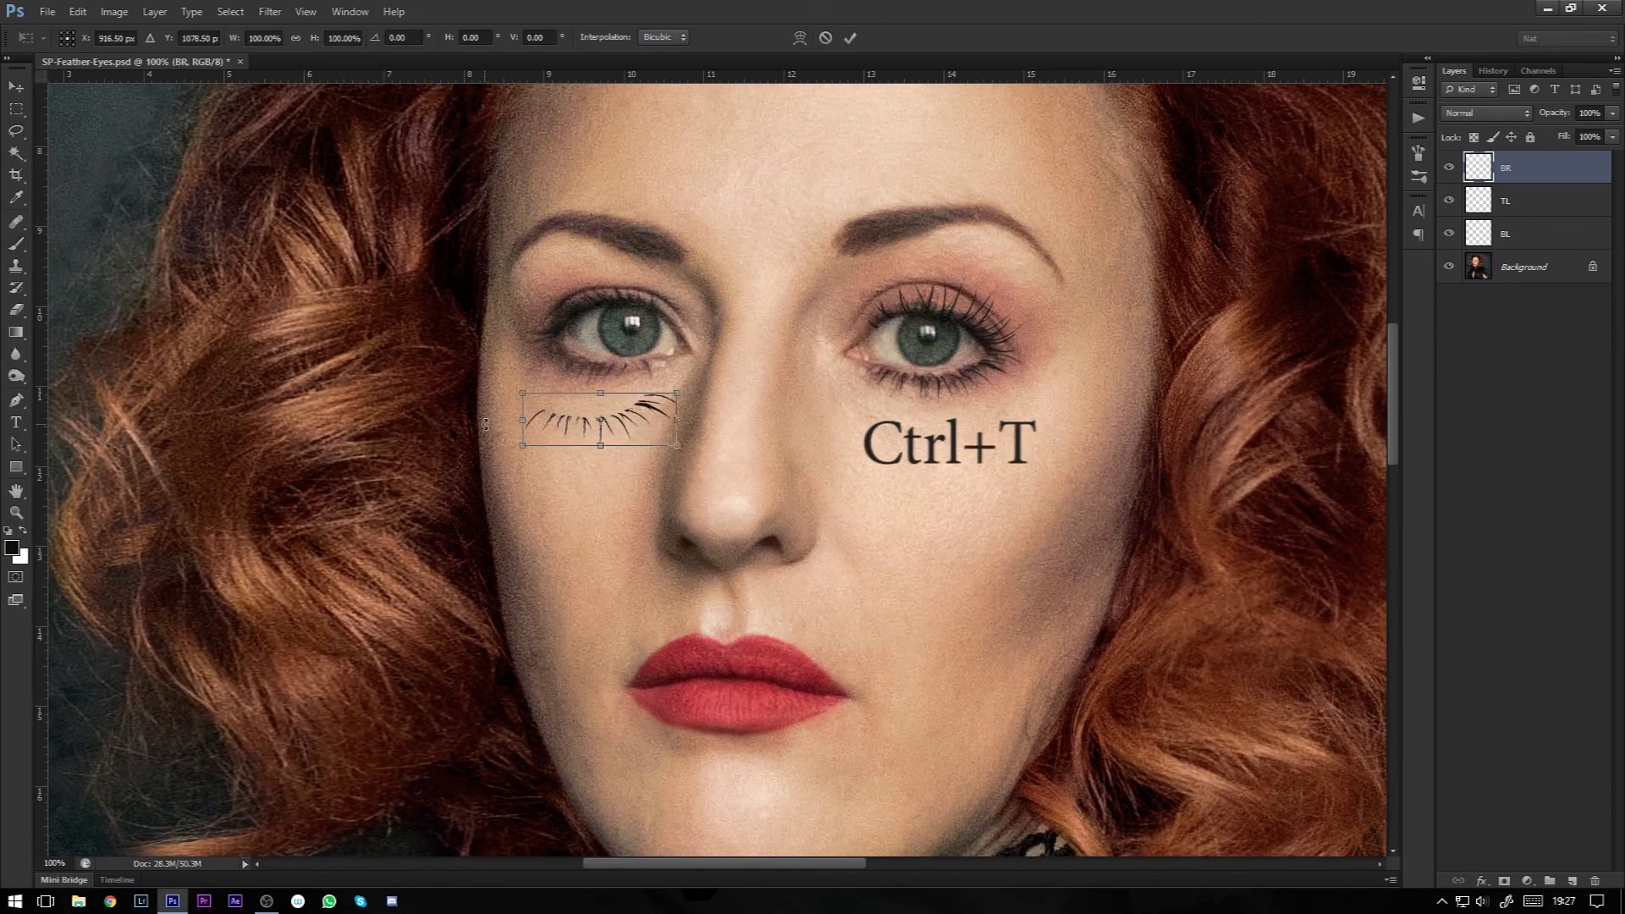
right_click(645, 429)
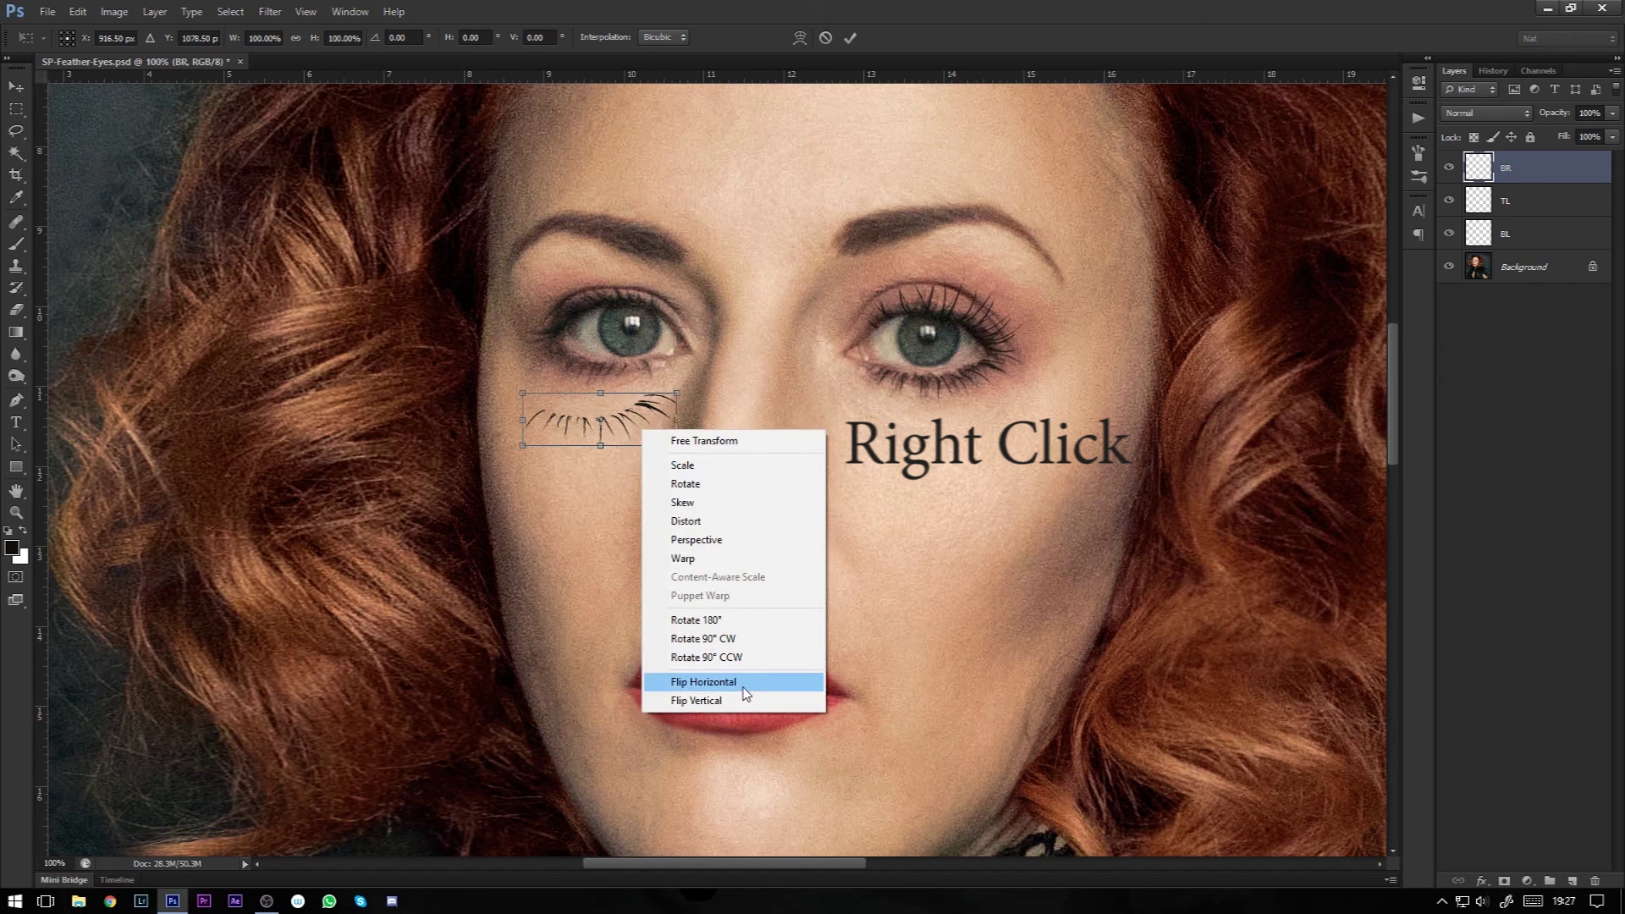
left_click(703, 682)
left_click_drag(627, 420, 762, 577)
key("ctrl+plus")
key("ctrl+plus")
left_click_drag(650, 390, 442, 340)
left_click_drag(838, 396, 777, 418)
key("Return")
Step: Add a new empty layer named TR above the BR layer
key("e")
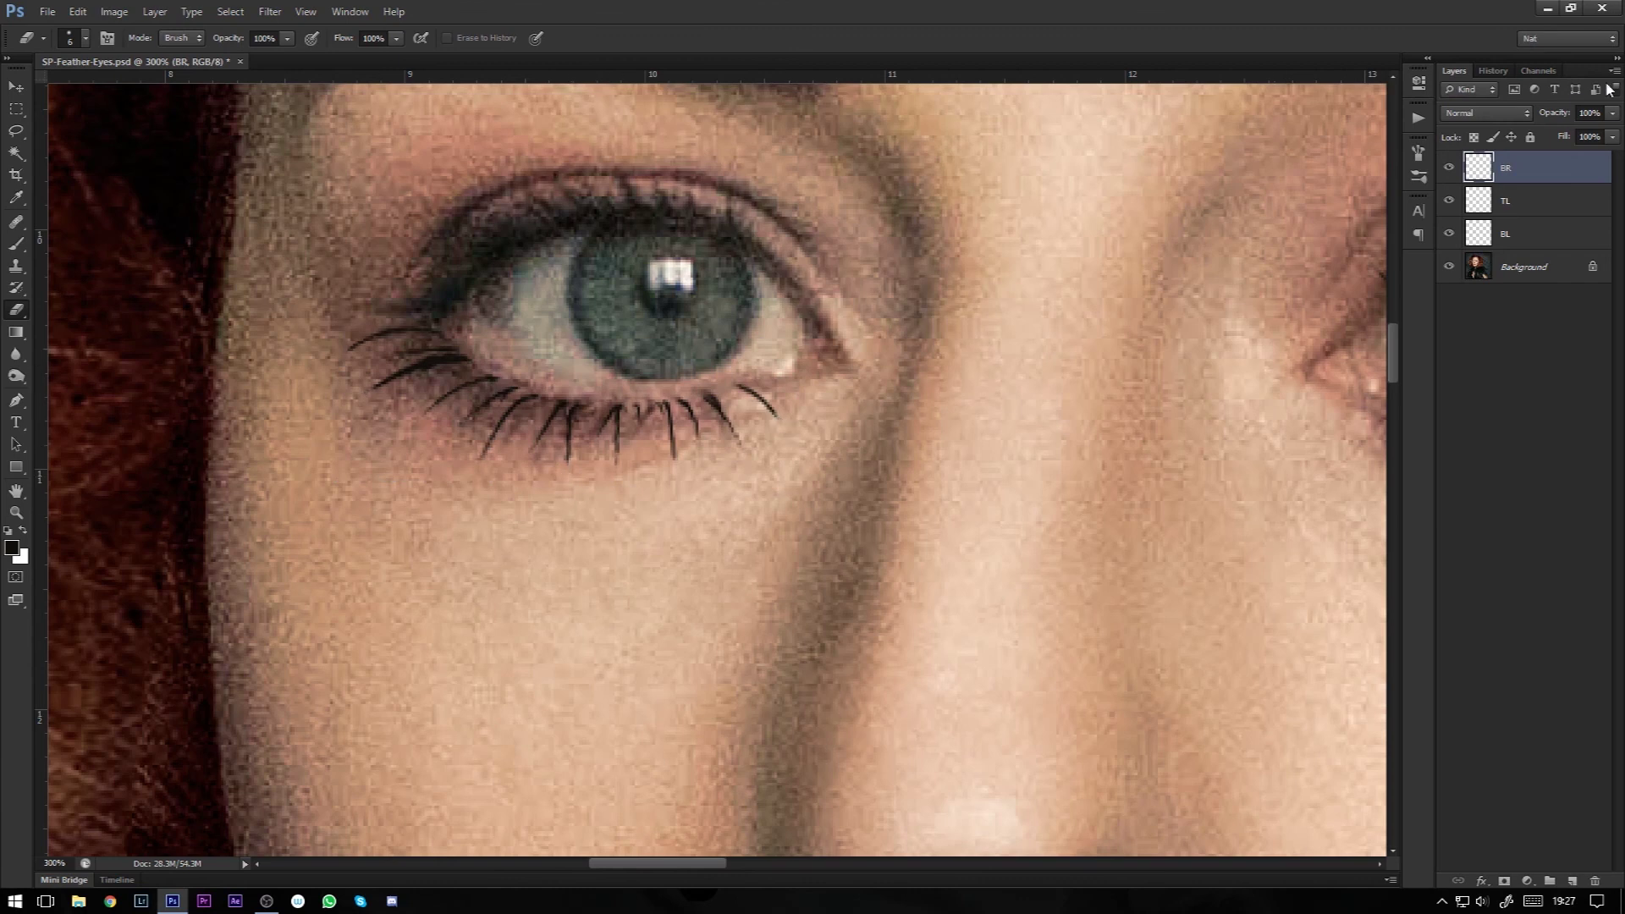
key("b")
key("ctrl+shift+n")
type("TR")
key("Return")
Step: Stamp the 206 px upper-eyelash brush over the subject's right eye, flip it horizontally and rotate it to follow the upper lid
left_click(76, 38)
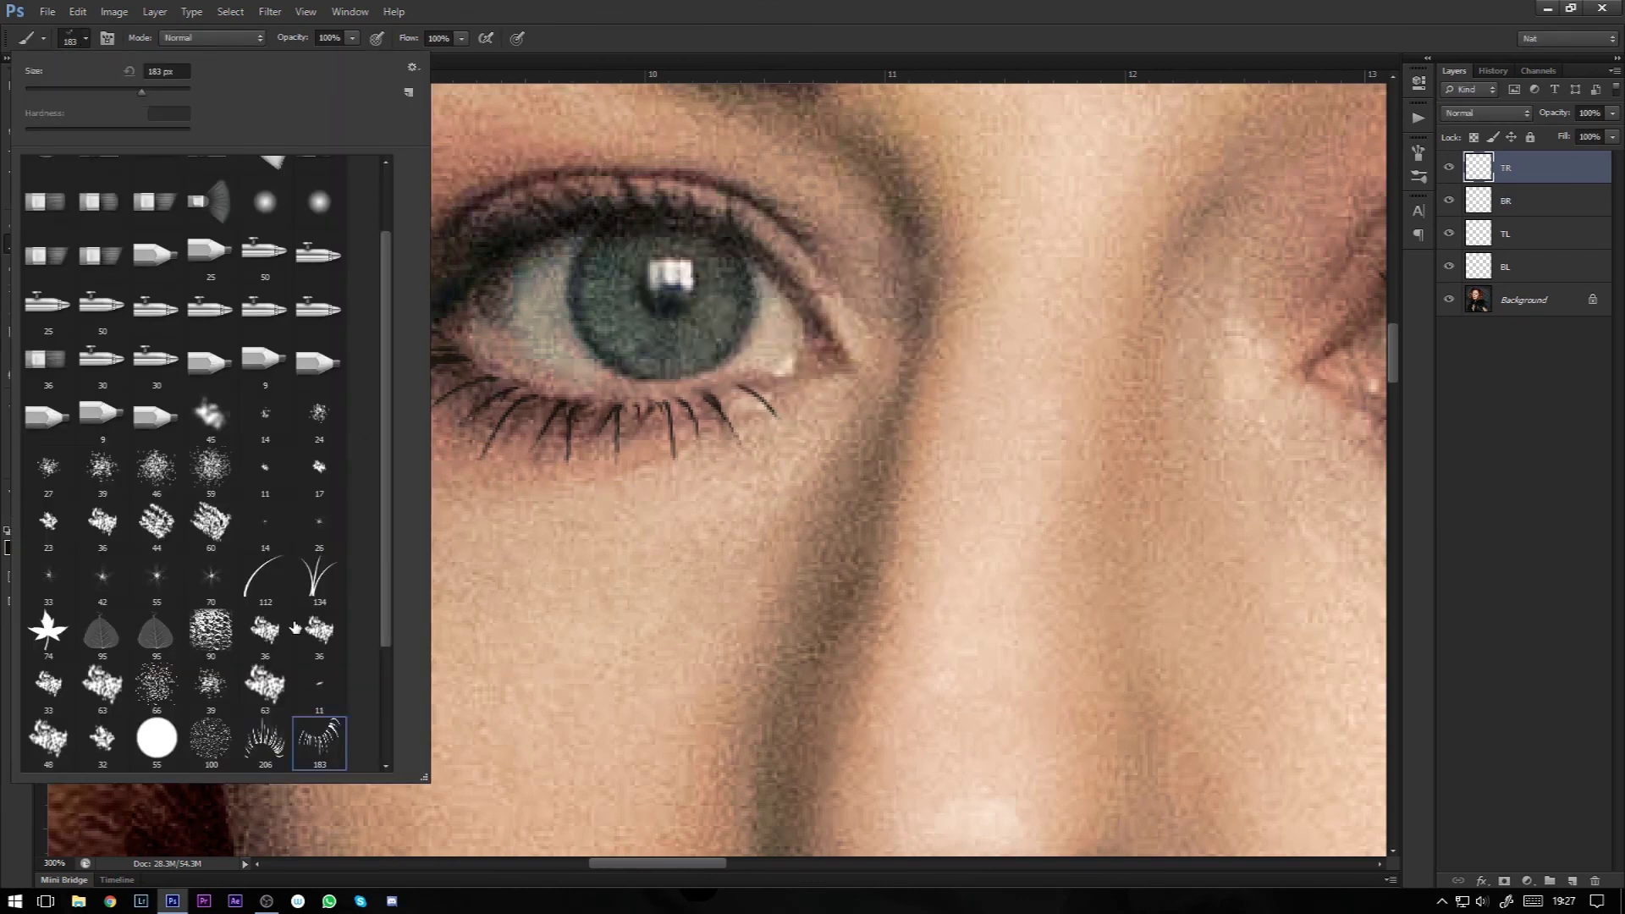
left_click(647, 203)
key("ctrl+t")
right_click(724, 248)
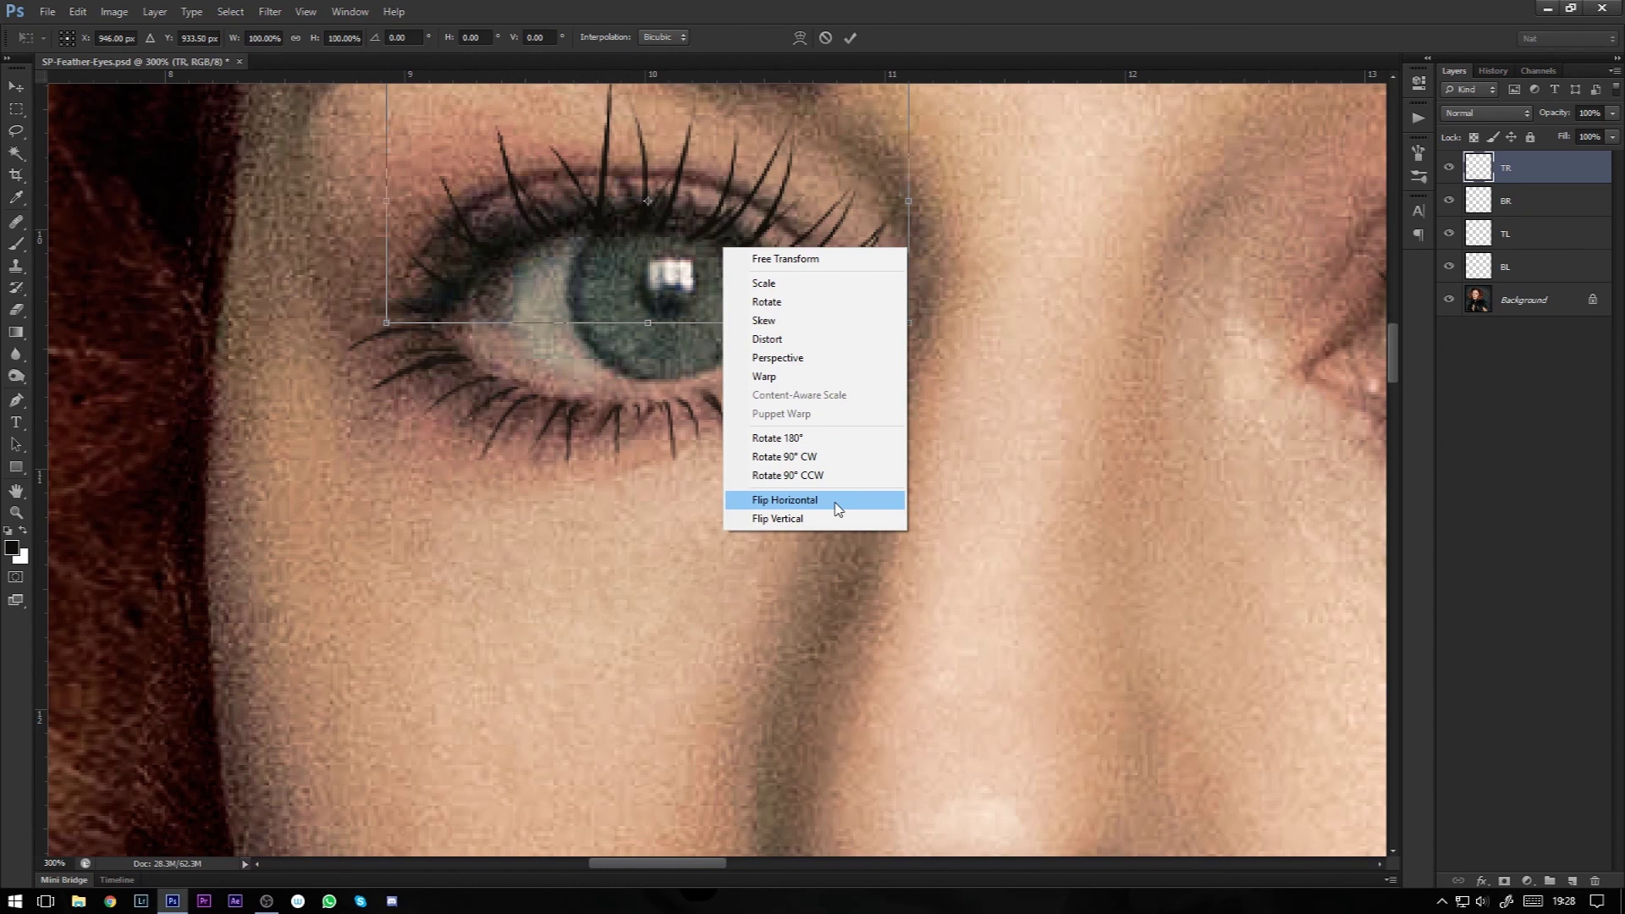
left_click(784, 500)
key("Return")
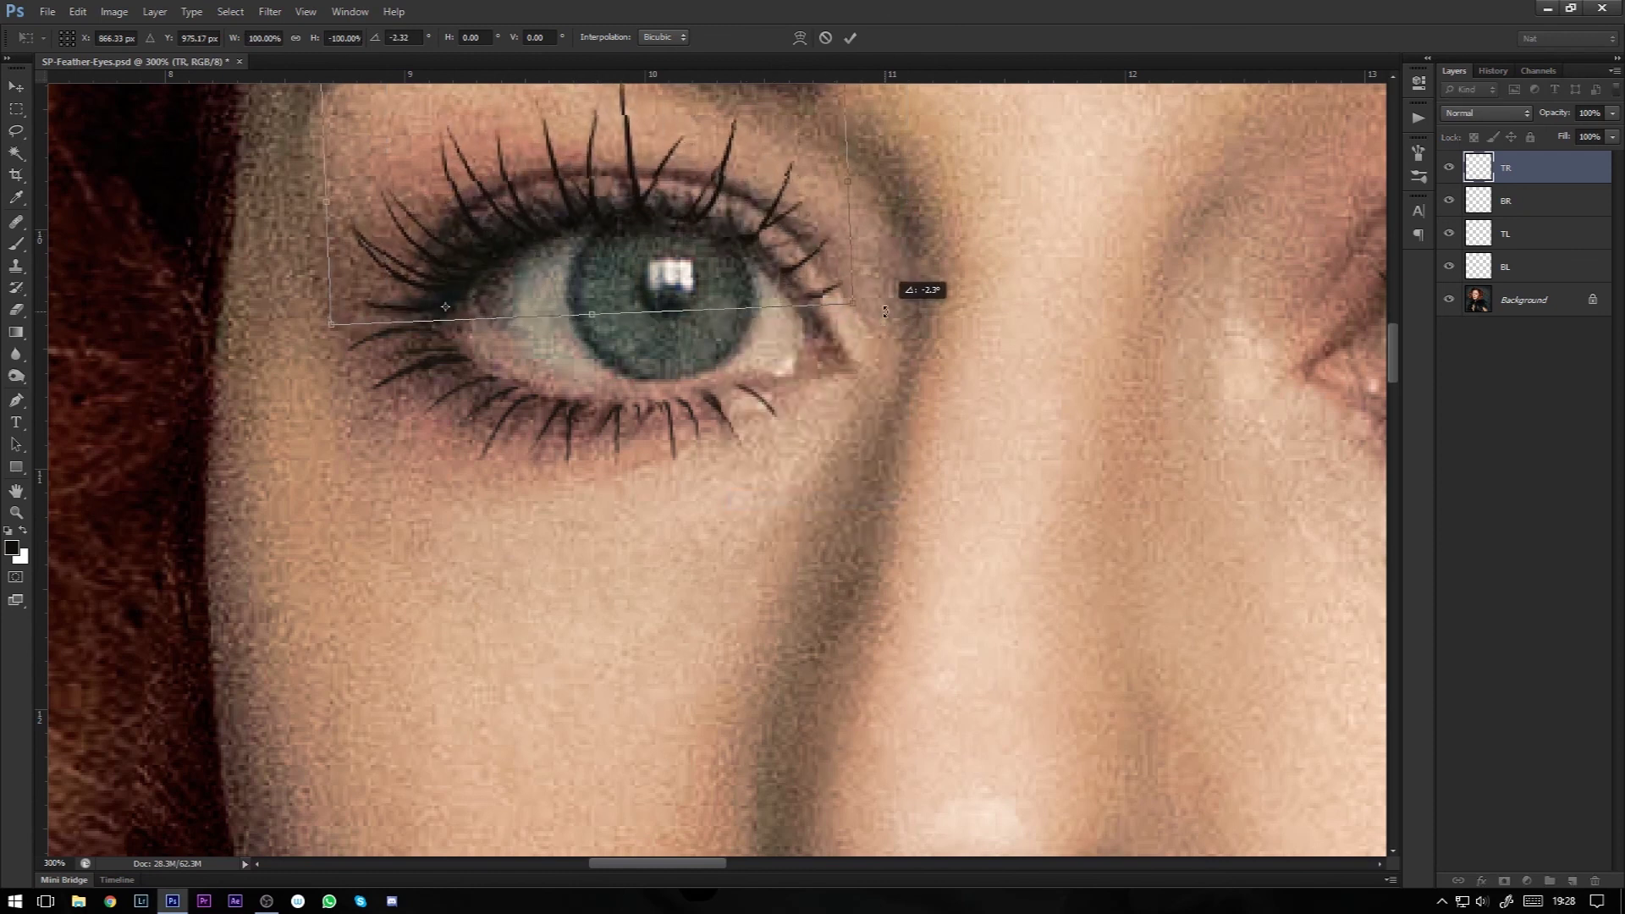
Step: Erase the tips of the overlong upper lashes on the TR layer
key("e")
key("ctrl+plus")
left_click_drag(897, 315, 954, 559)
left_click_drag(653, 257, 645, 191)
left_click_drag(789, 293, 796, 248)
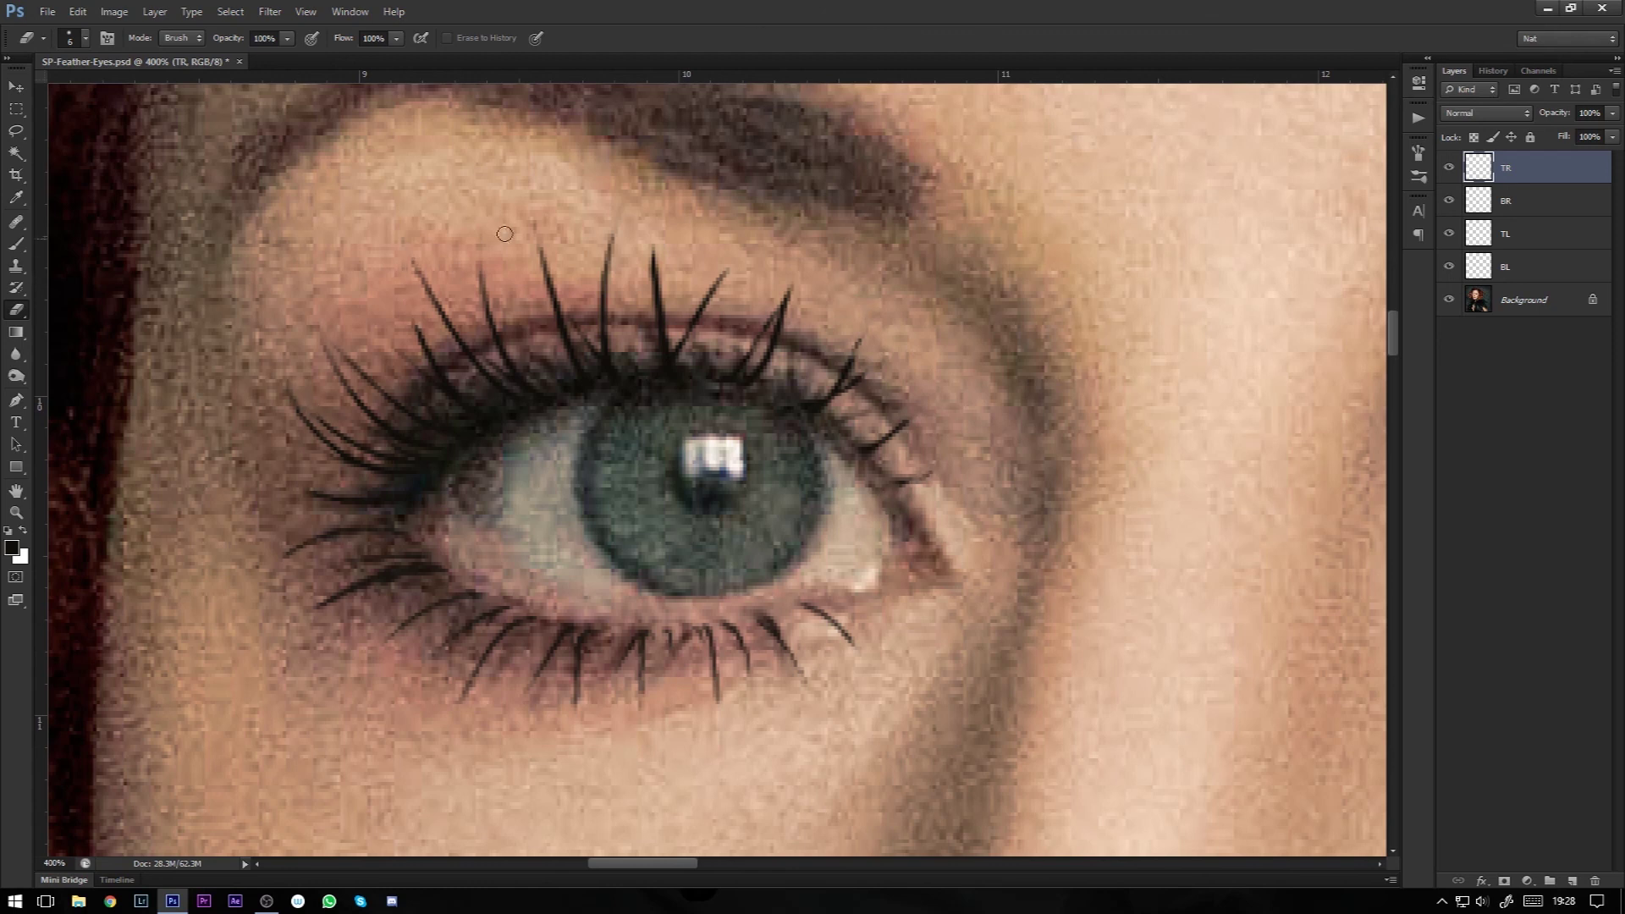
Step: Set the TR layer's opacity to 80% and frame the face at 50% zoom
key("ctrl+0")
left_click_drag(1547, 116, 1530, 127)
key("ctrl+plus")
key("ctrl+plus")
left_click_drag(846, 355, 1013, 465)
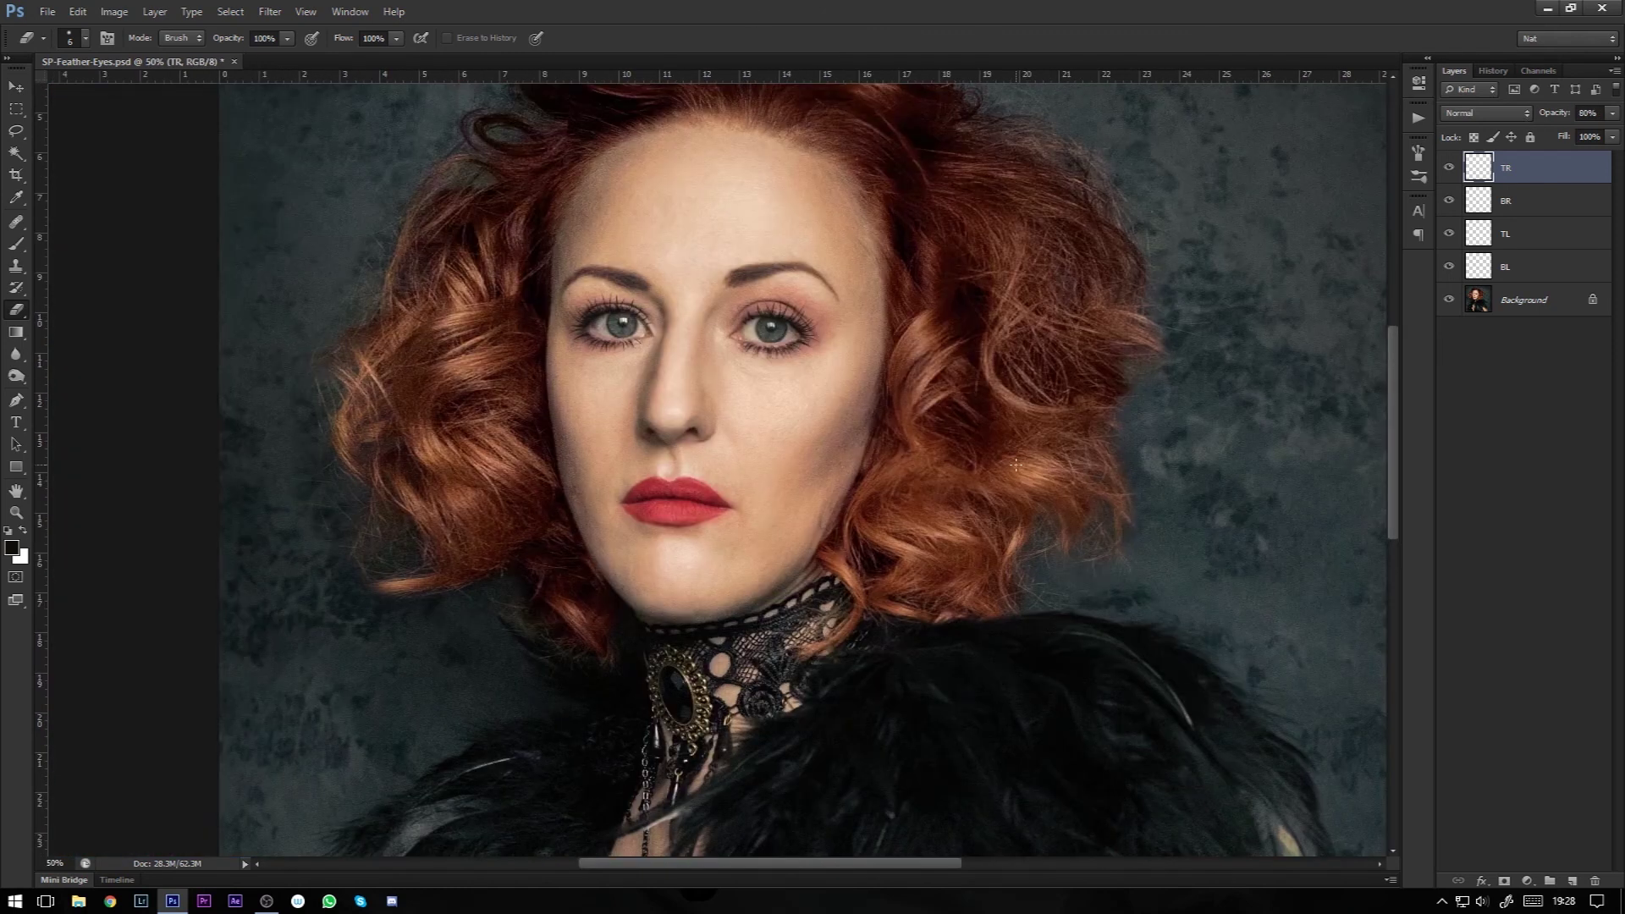
Step: Compare the portrait with and without all four lash layers by repeatedly isolating the Background layer
left_click(1450, 301, "alt")
left_click(1450, 301, "alt")
left_click(1450, 300, "alt")
left_click(1450, 301, "alt")
left_click(1450, 301, "alt")
left_click(1450, 301, "alt")
Step: Group the TR, BR, TL and BL layers and name the group Lashes
left_click(1542, 275, "shift")
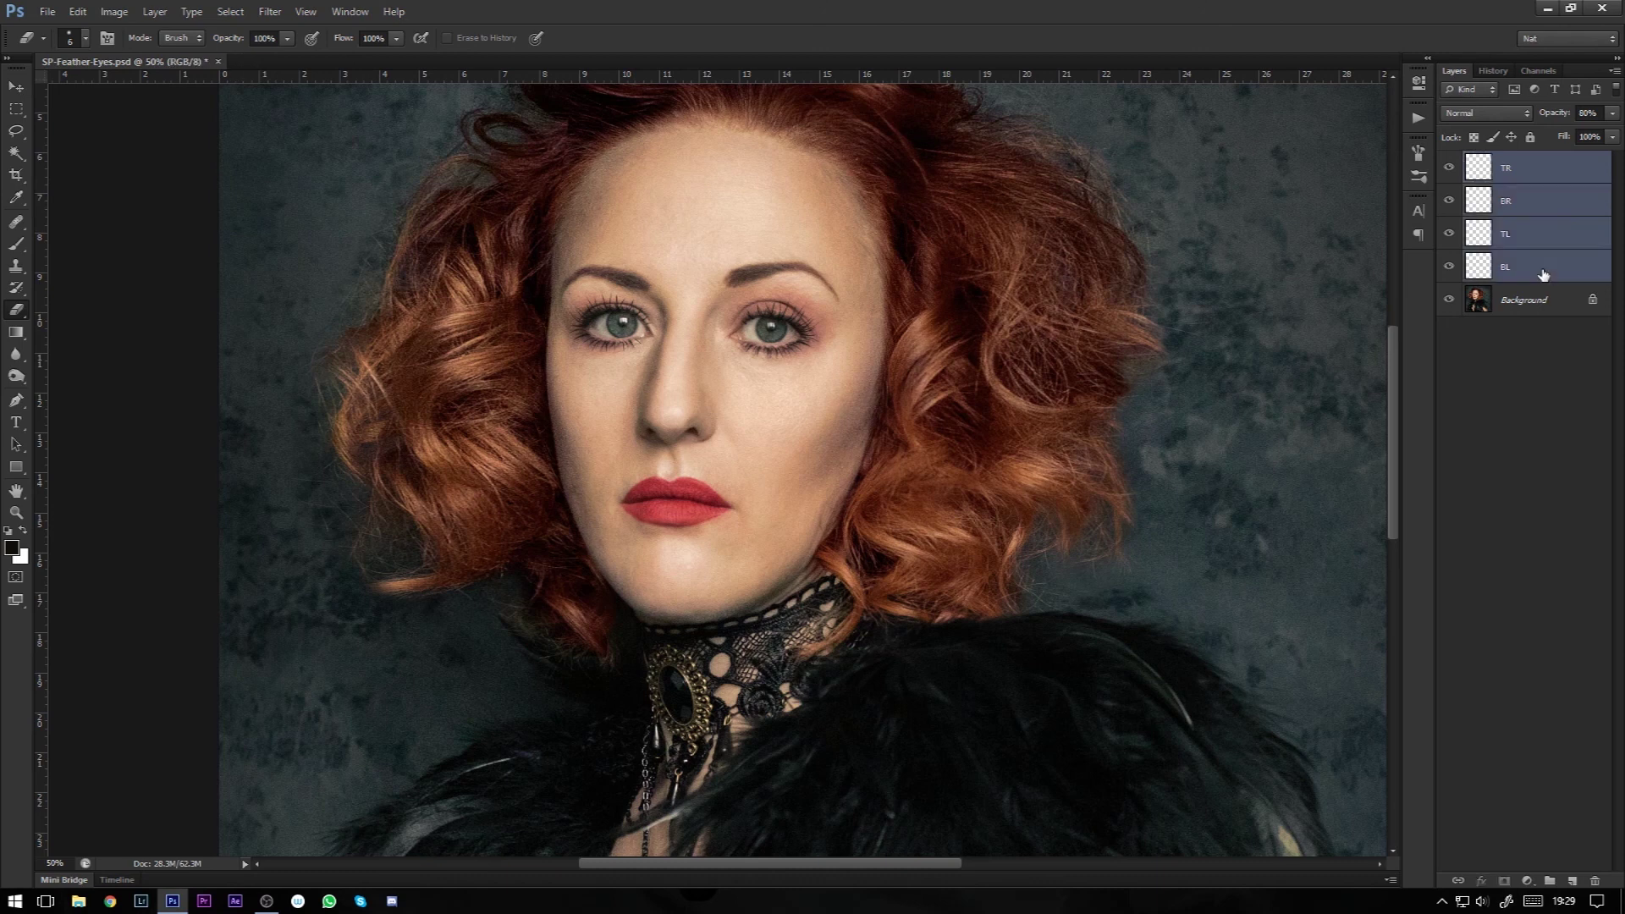
key("ctrl+g")
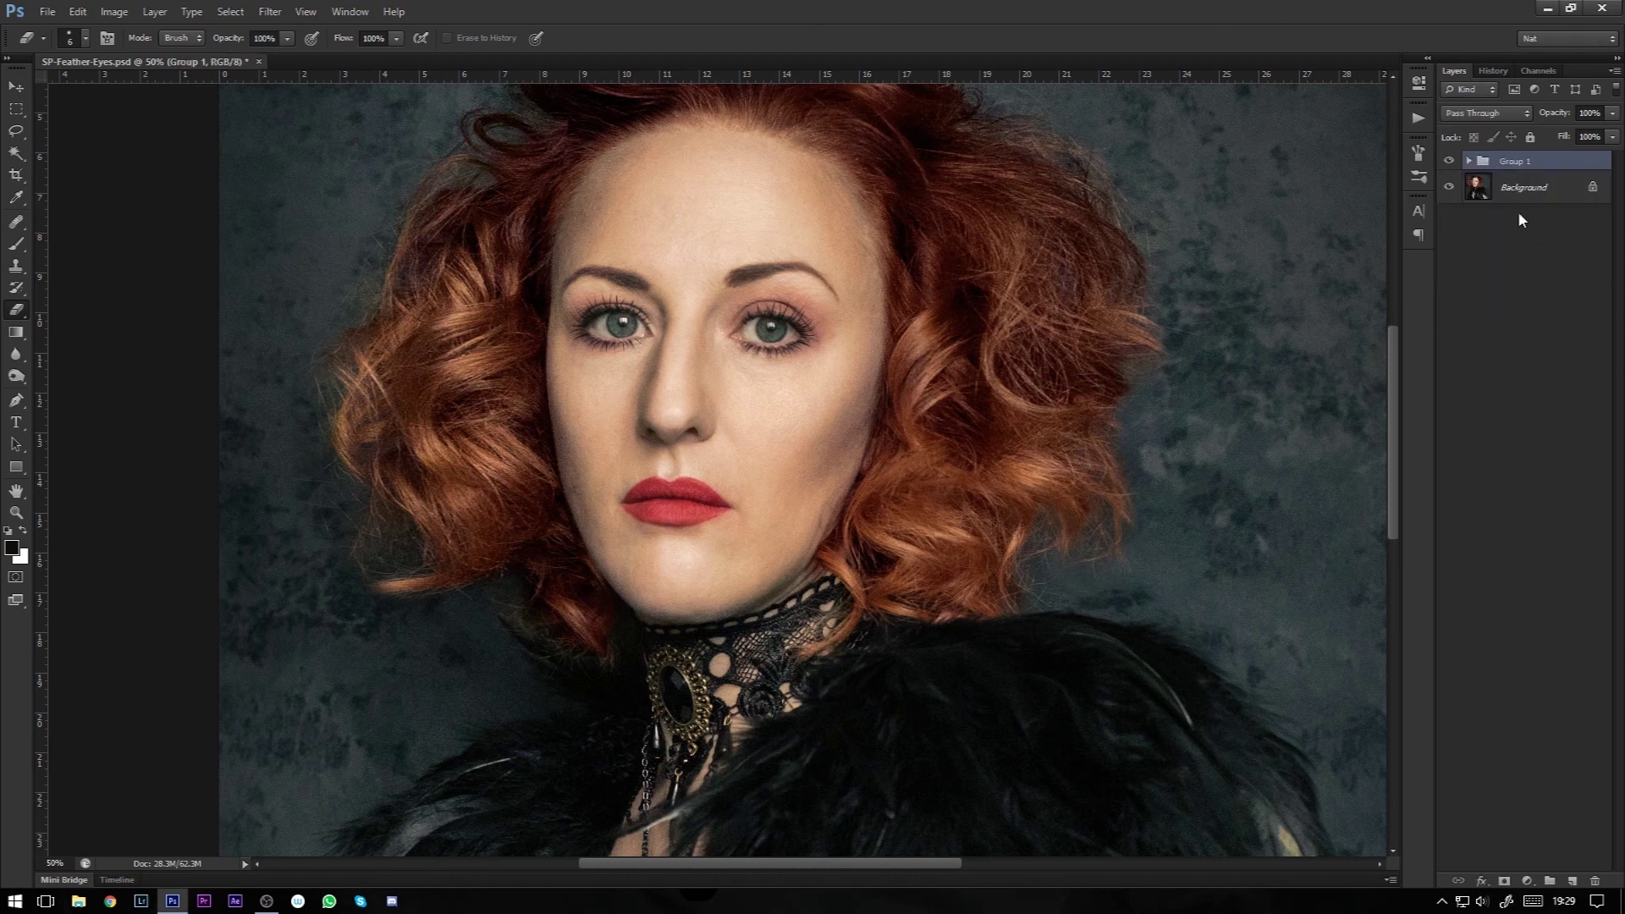
double_click(1507, 161)
type("Lashes")
key("Return")
Step: Compare the portrait with the Lashes group hidden and shown, and inspect the face more closely
left_click(1452, 161)
left_click(1452, 161)
left_click(1593, 200)
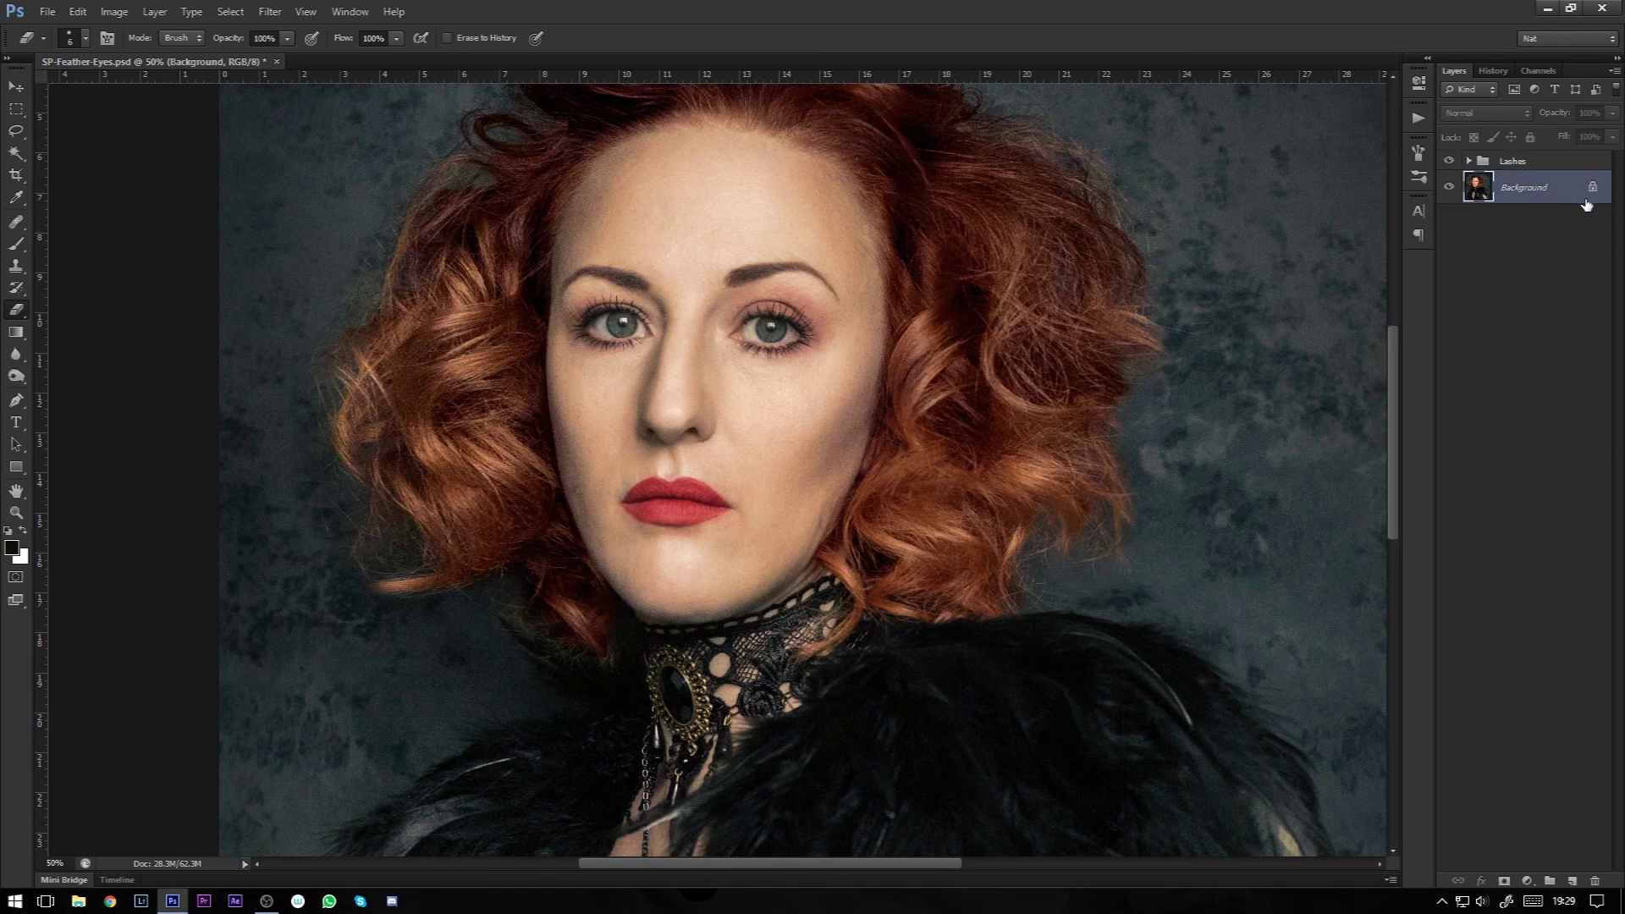
key("ctrl+plus")
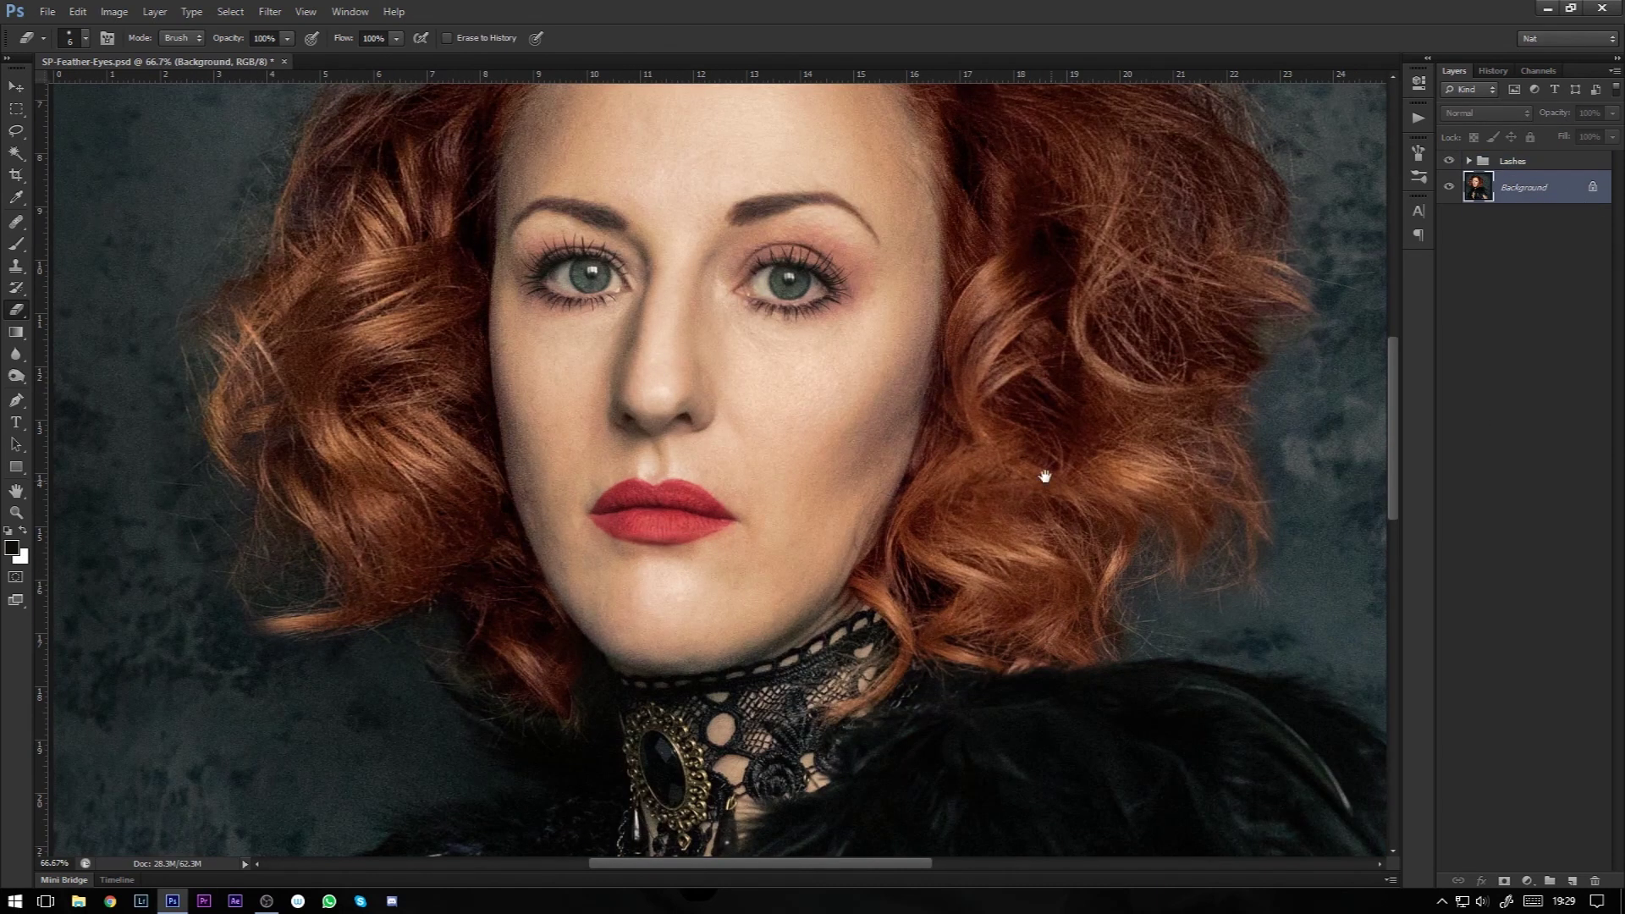
left_click_drag(993, 412, 920, 453)
Step: Create a layer above the Lashes group with a Gray colour label, Overlay mode and a fill of Overlay-neutral 50% gray
left_click(1541, 165)
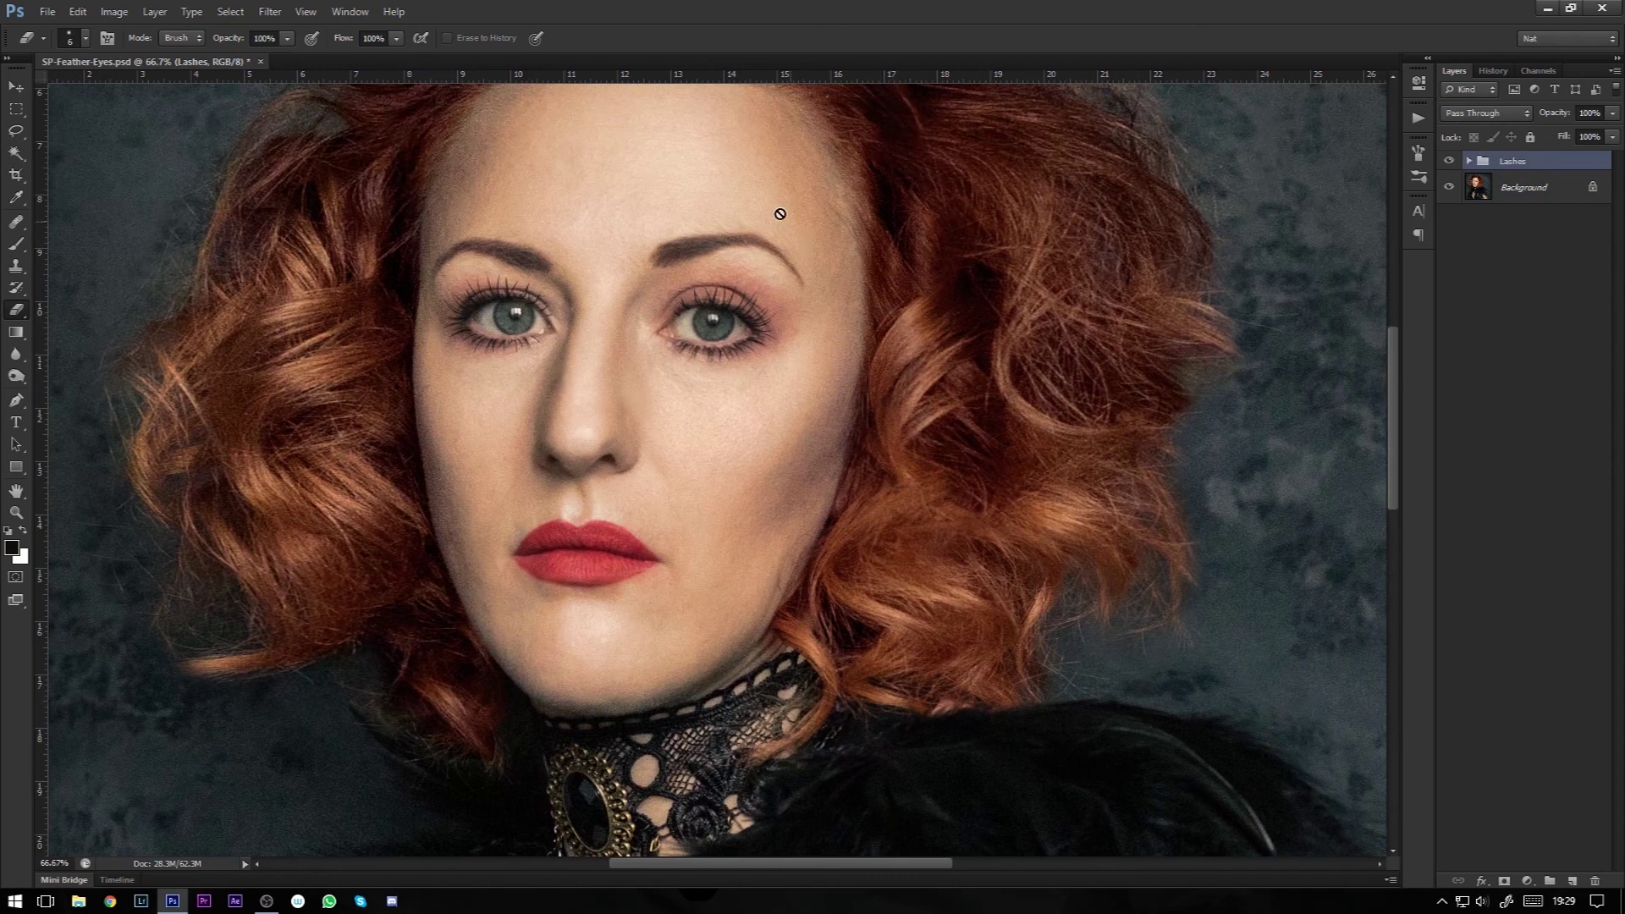
key("ctrl+shift+n")
left_click_drag(790, 252, 672, 238)
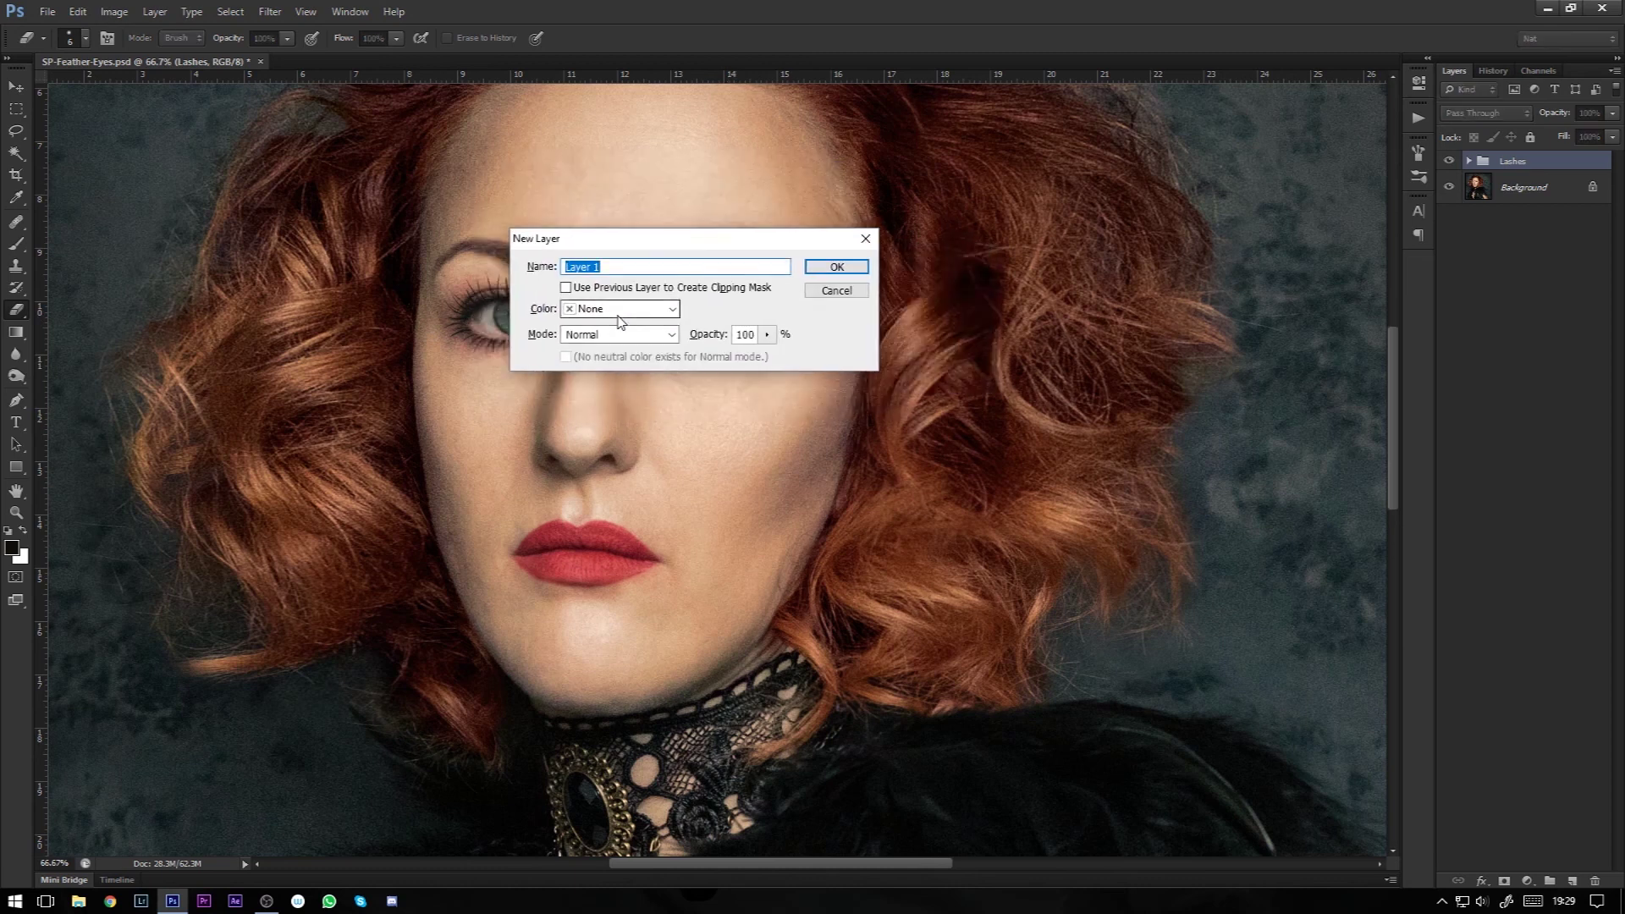
left_click(618, 309)
left_click(623, 461)
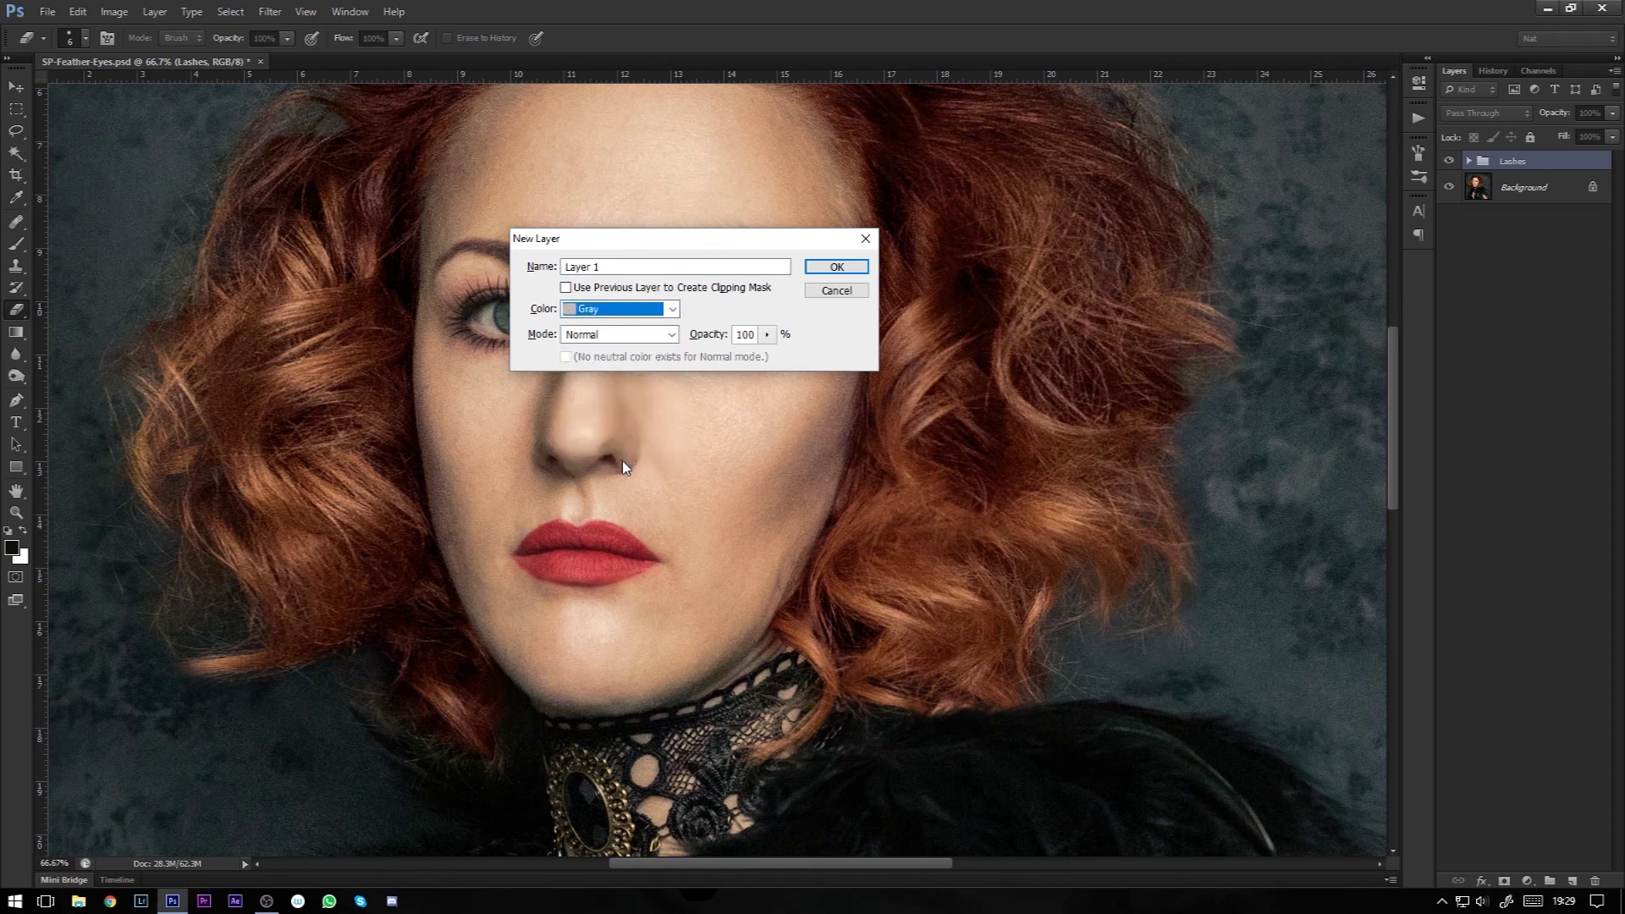
left_click(644, 335)
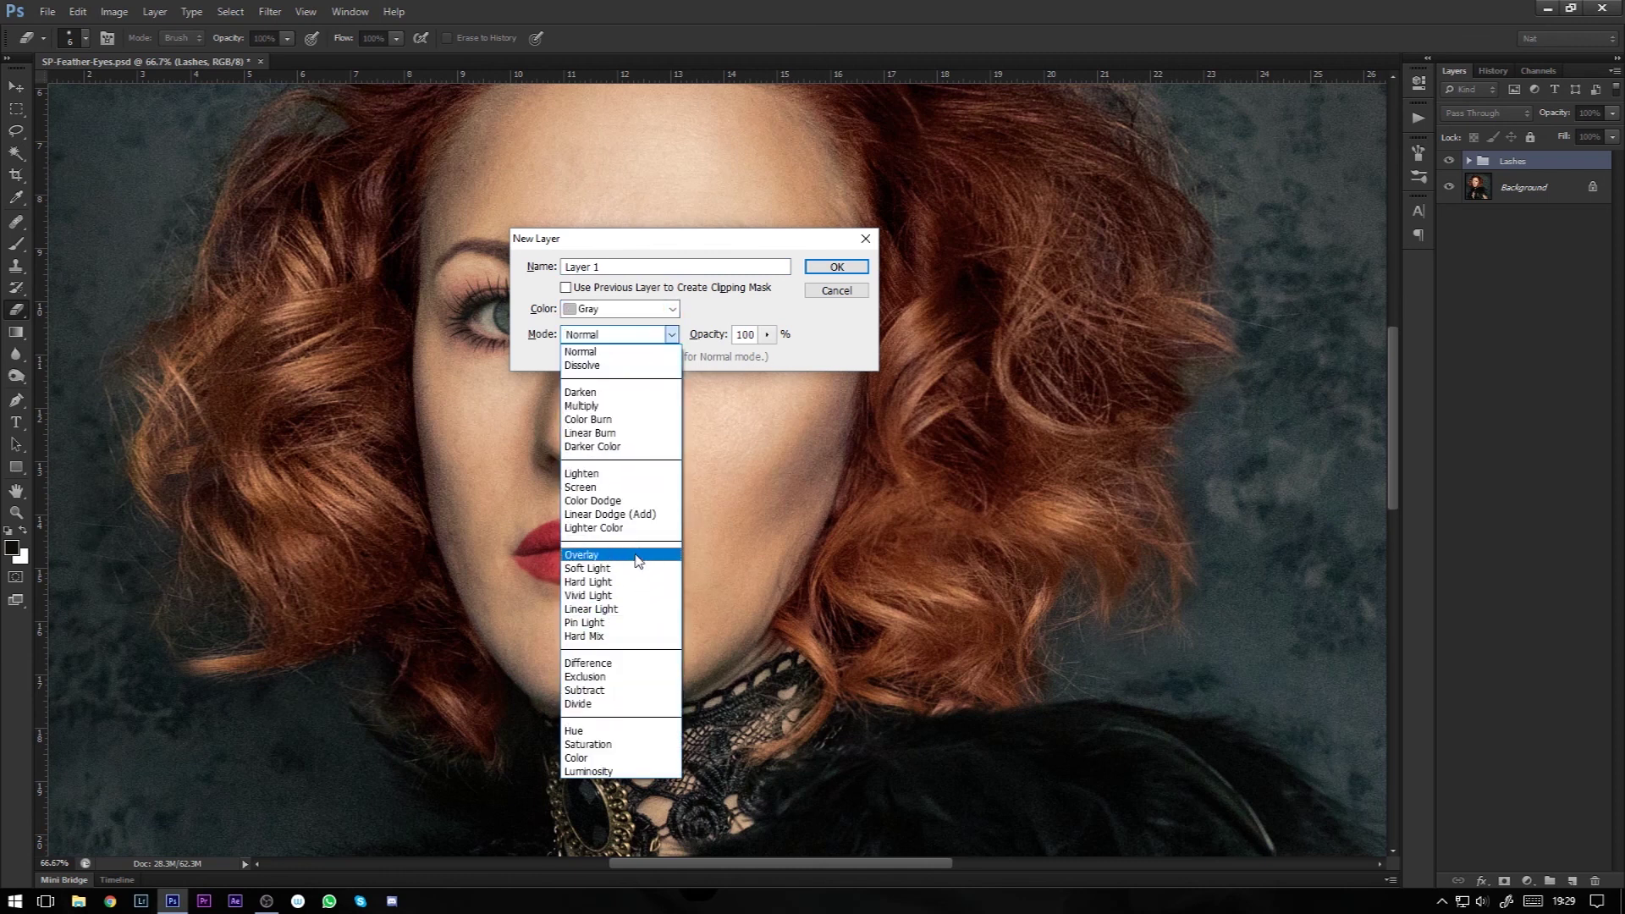
left_click(638, 555)
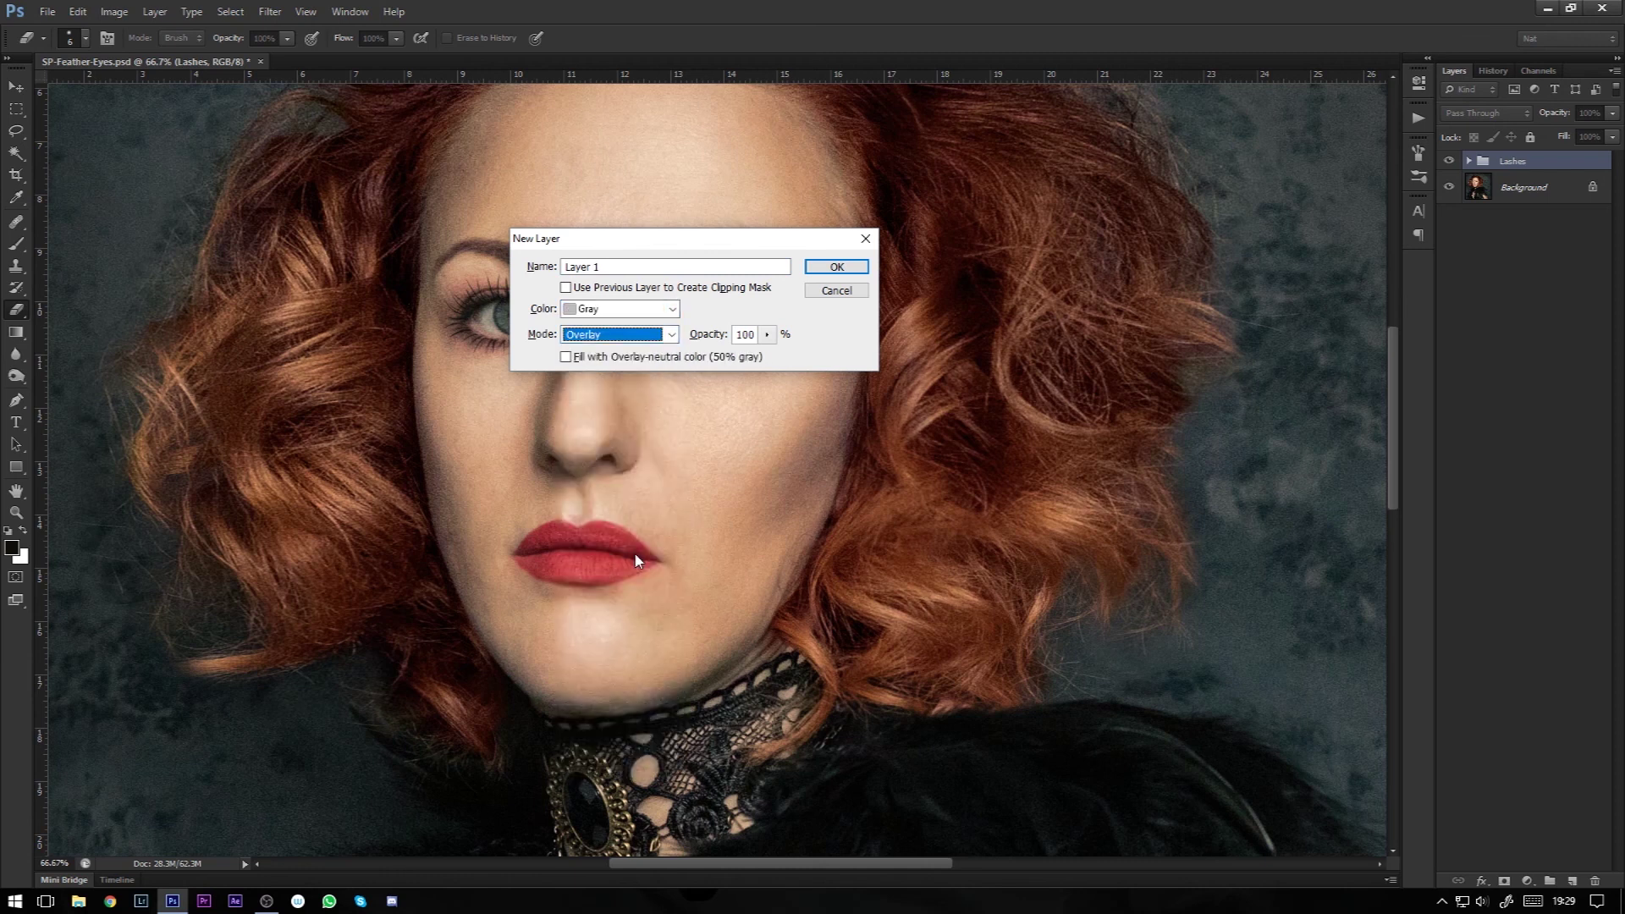
left_click(565, 358)
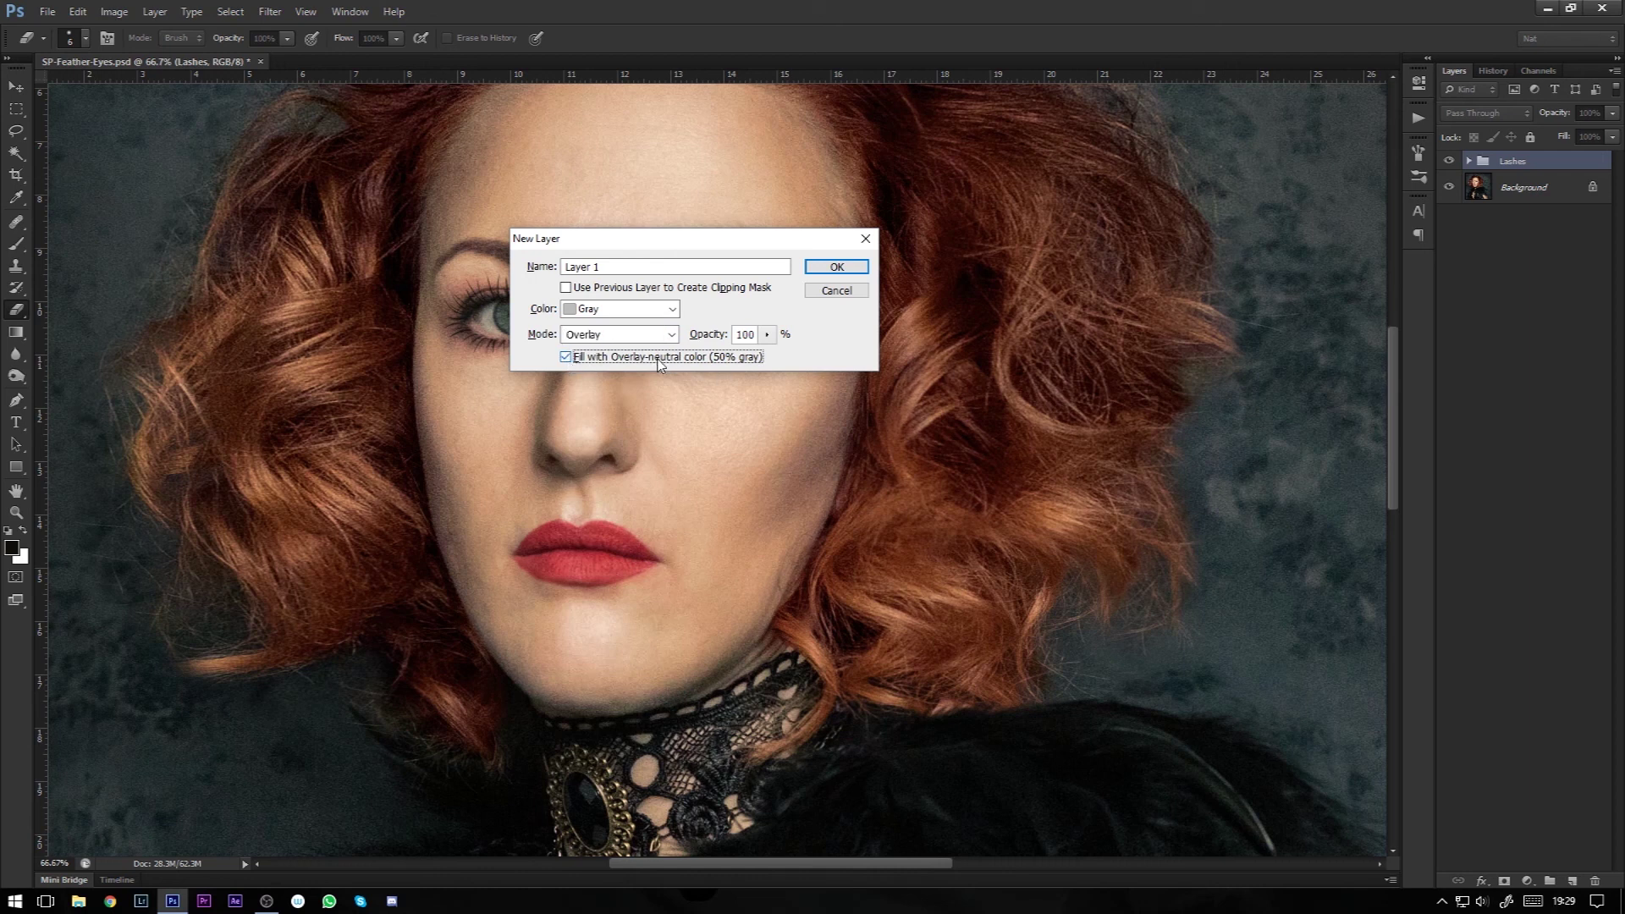
left_click(851, 269)
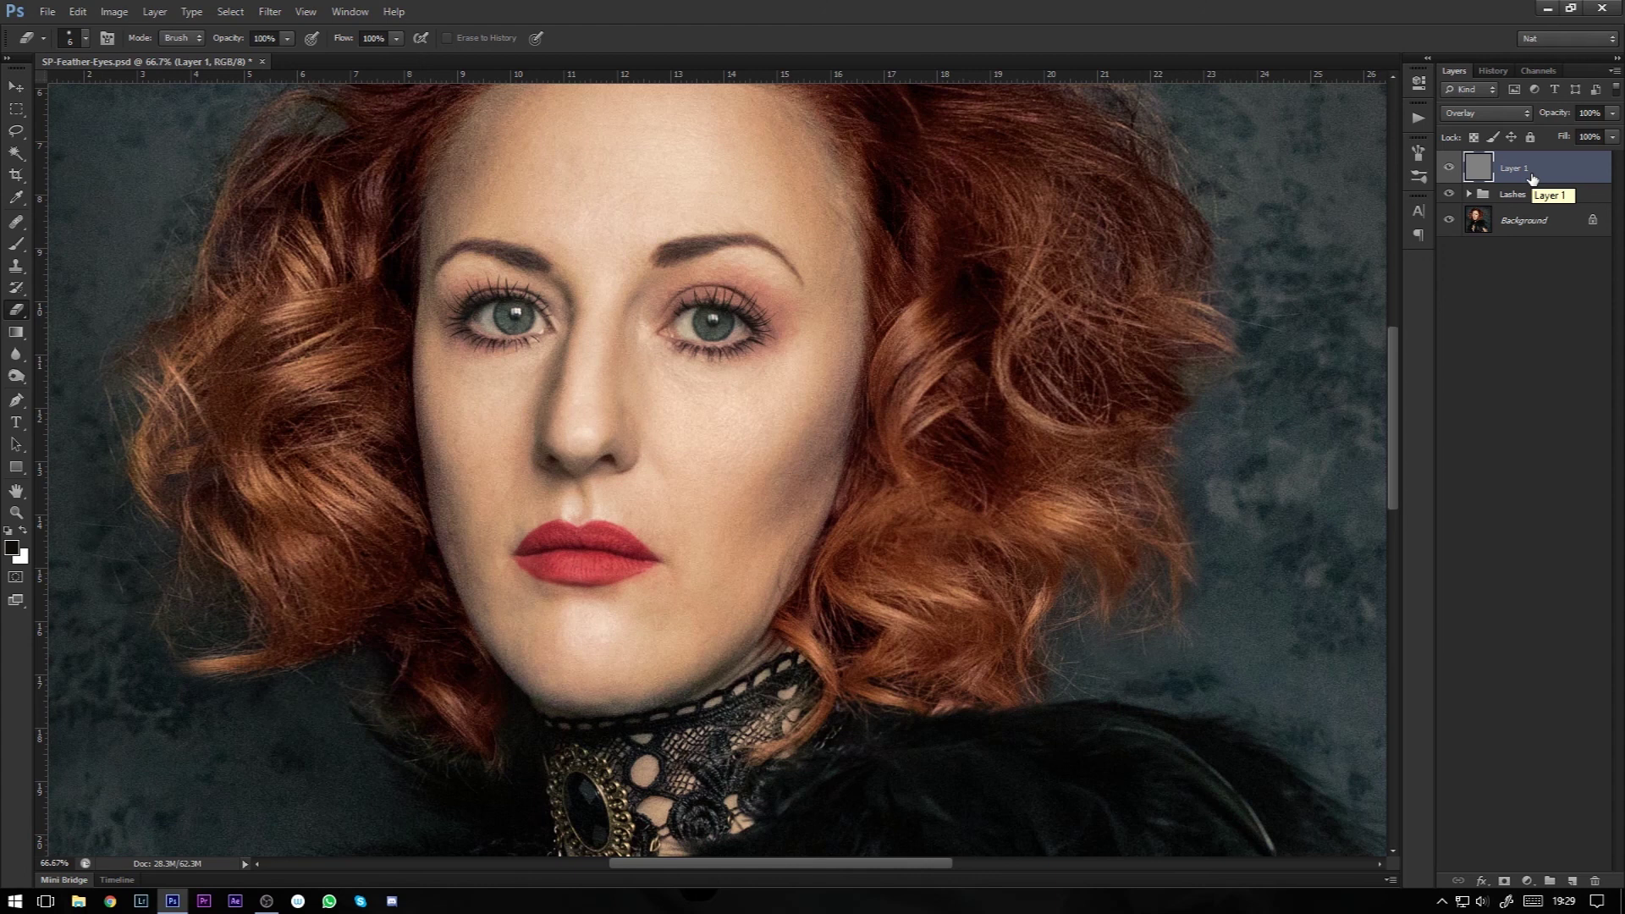
Step: Duplicate the 50% gray Overlay layer within SP-Feather-Eyes.psd under the name Layer 1 copy
key("ctrl+j")
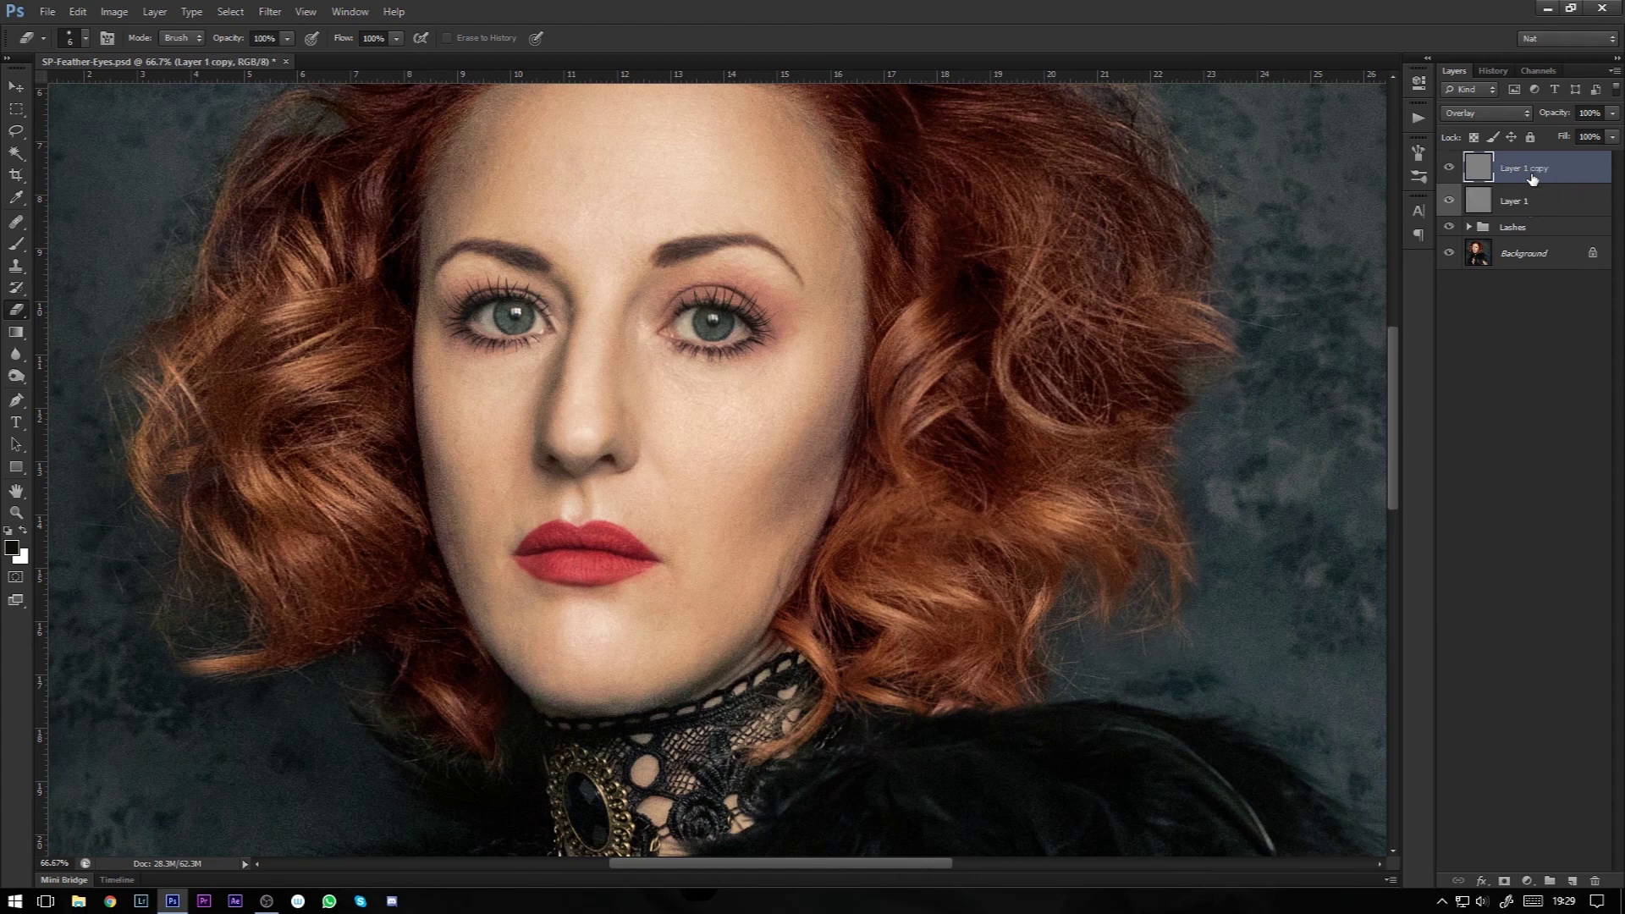
key("ctrl+z")
right_click(1556, 175)
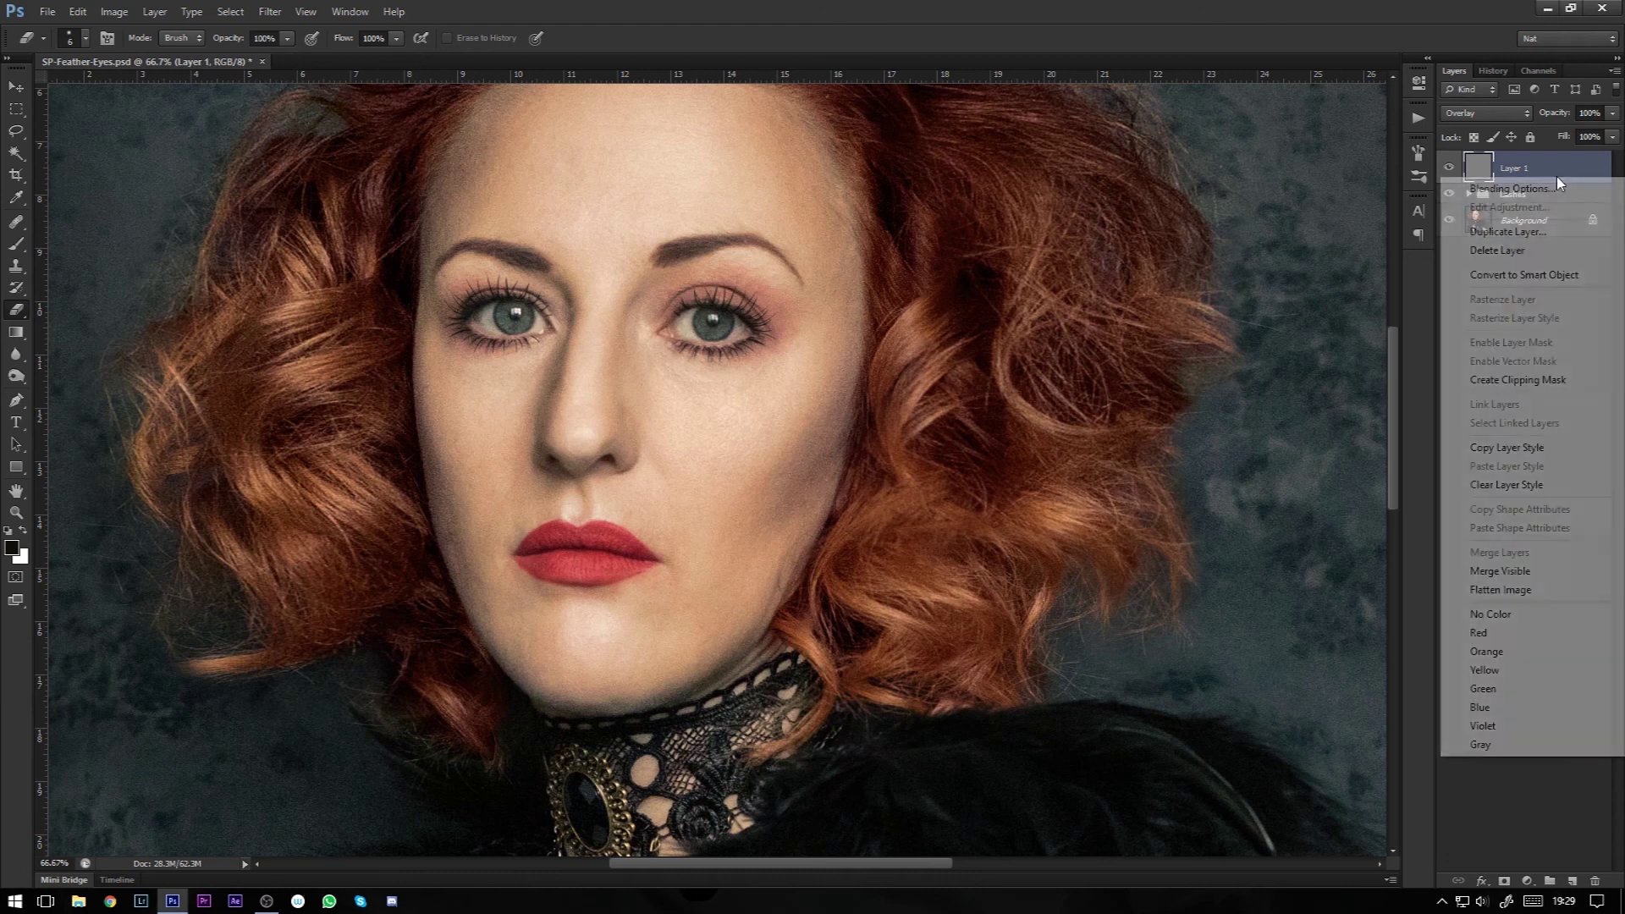
left_click(1523, 239)
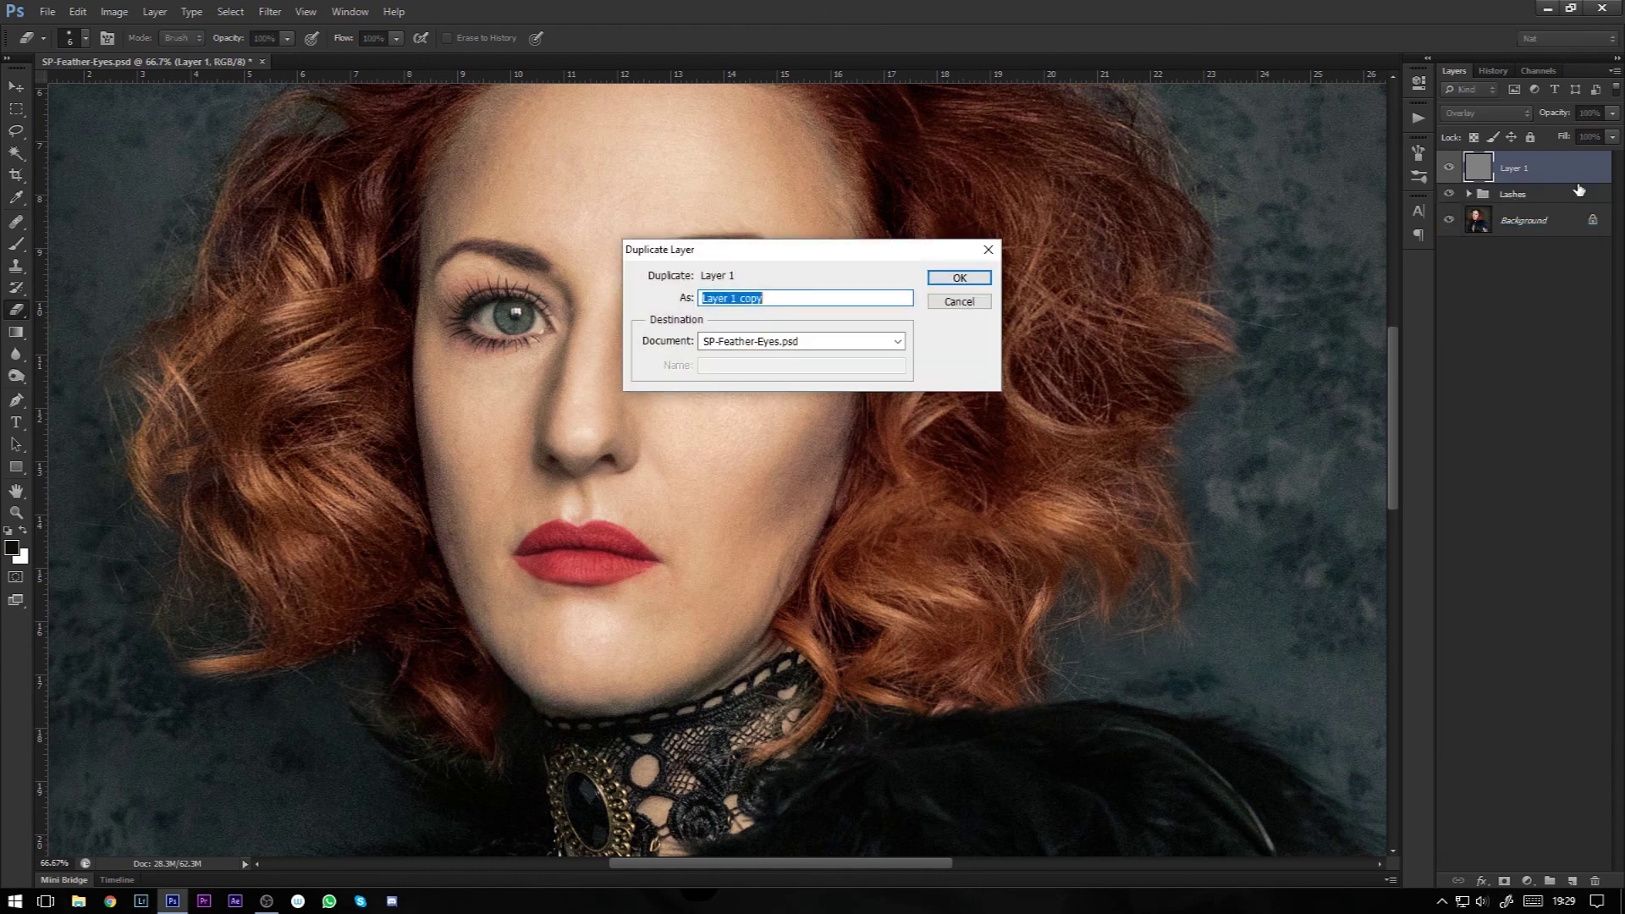
left_click(971, 277)
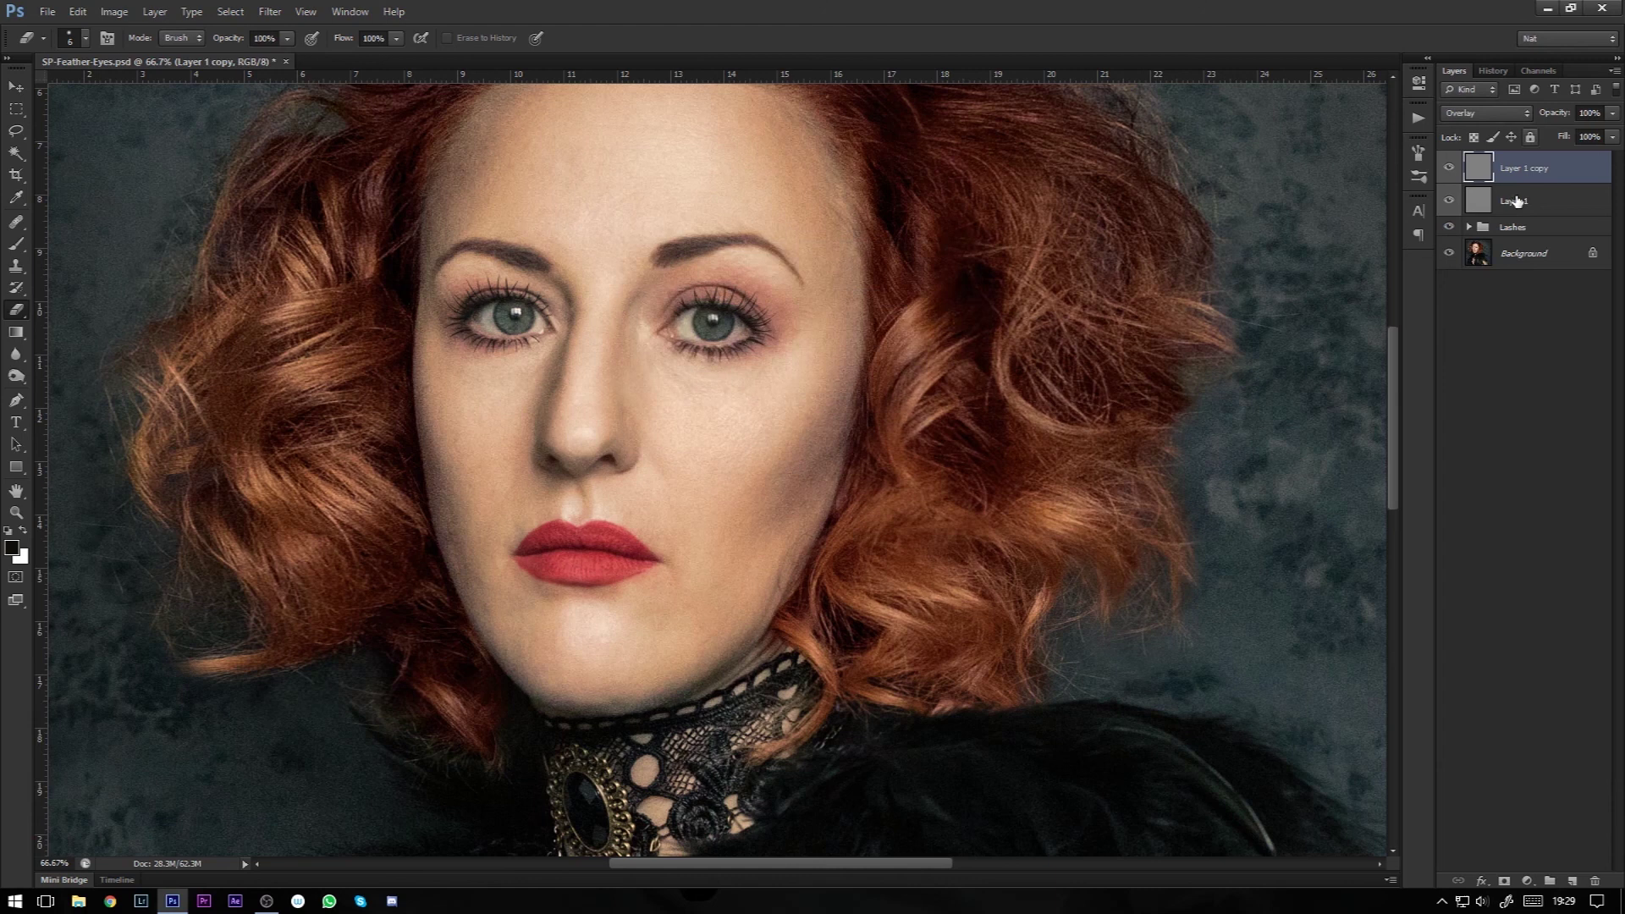
Step: Rename the lower gray Overlay layer D and its duplicate above it B
double_click(1515, 202)
type("D")
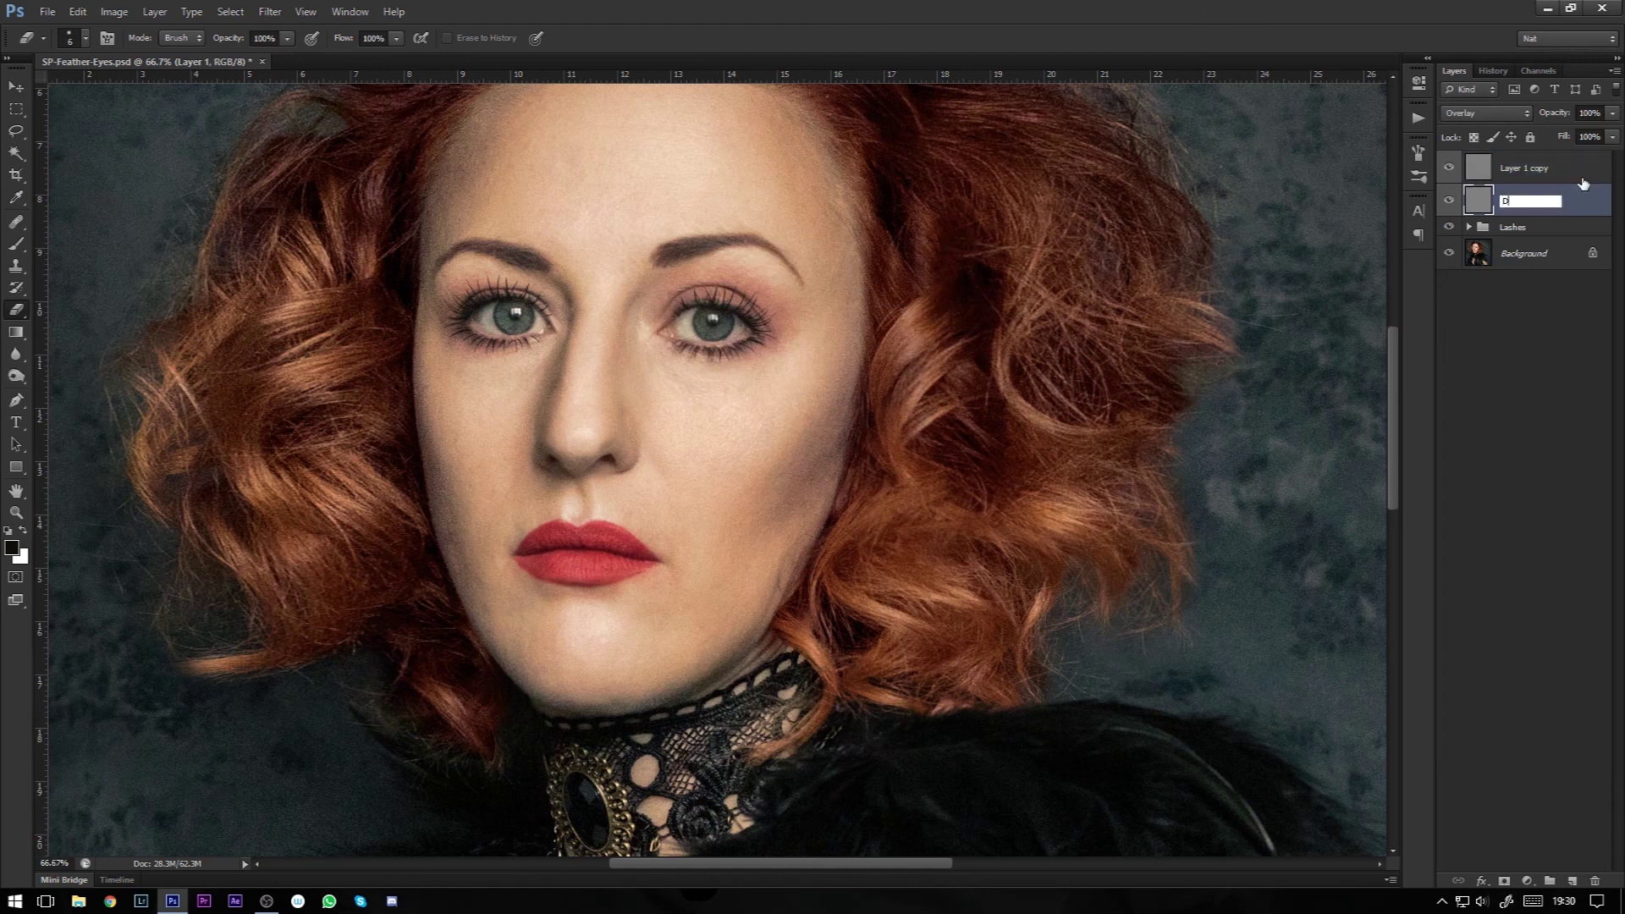
double_click(1554, 169)
type("B")
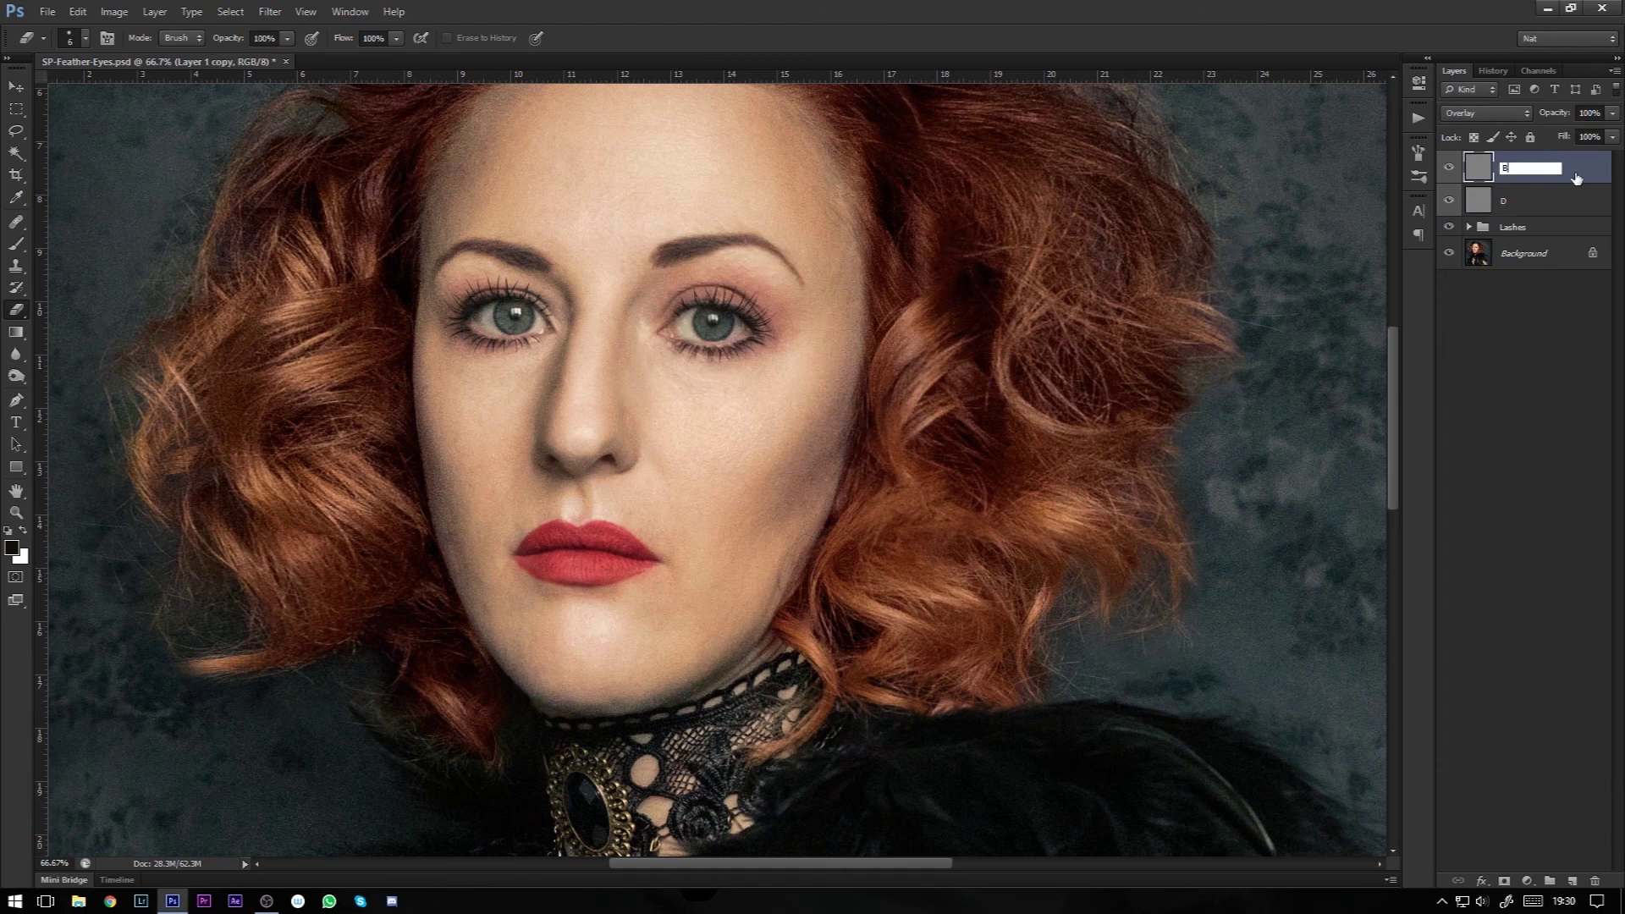
Step: Select layer D and set up the Dodge tool with a soft 20 px brush, Midtones range and 20% exposure
left_click(1562, 200)
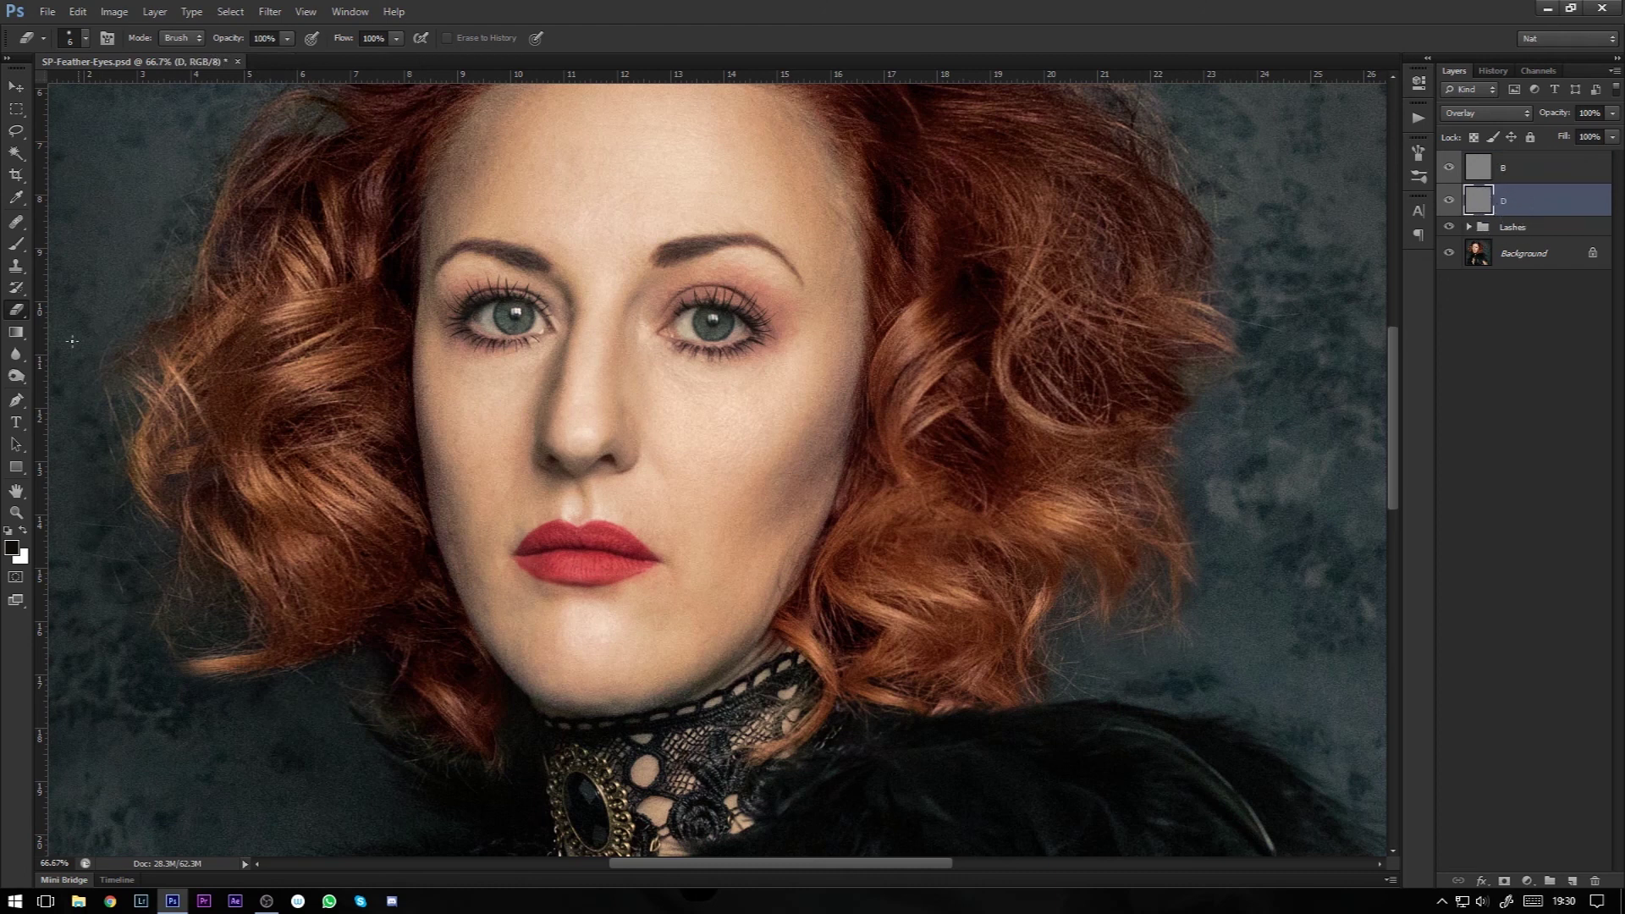
left_click(21, 383)
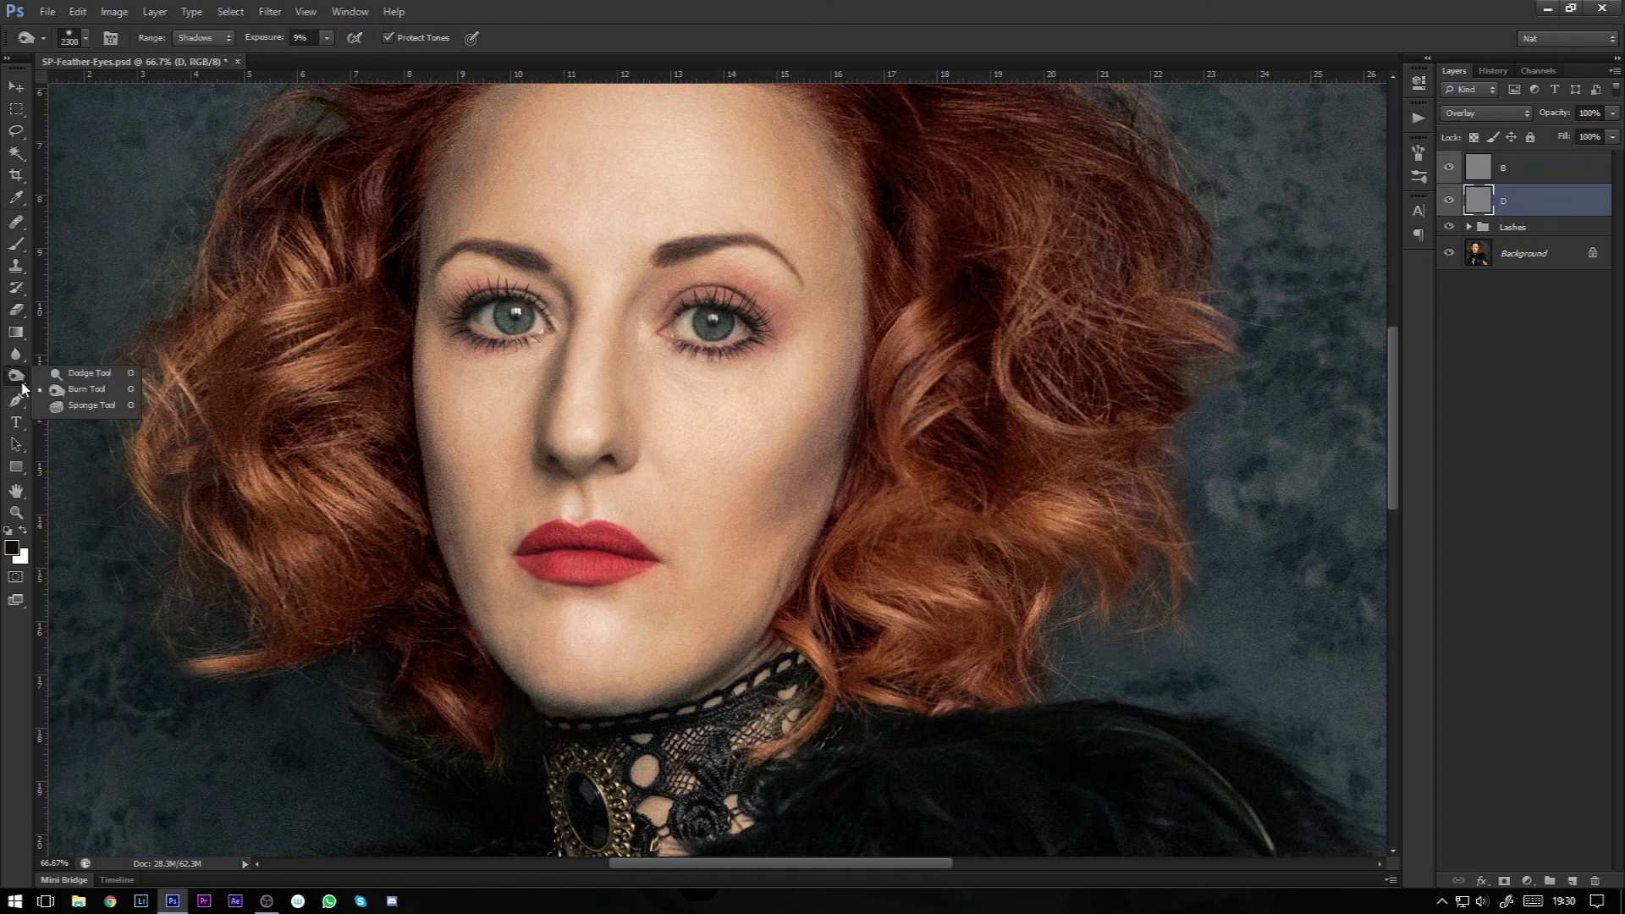
left_click(108, 377)
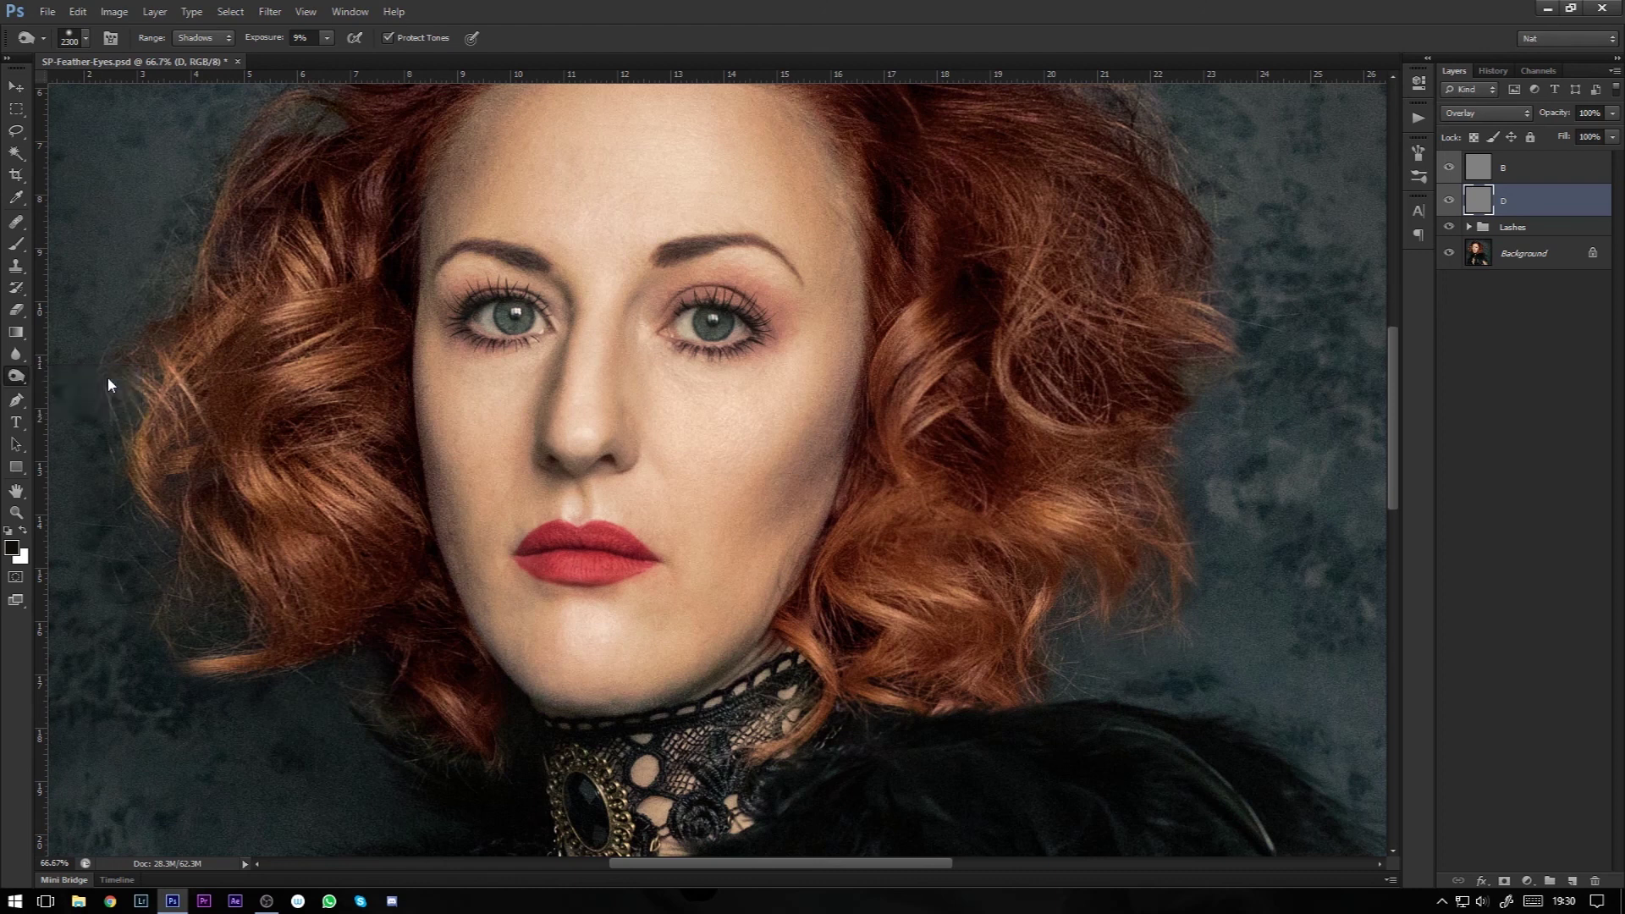
key("ctrl+plus")
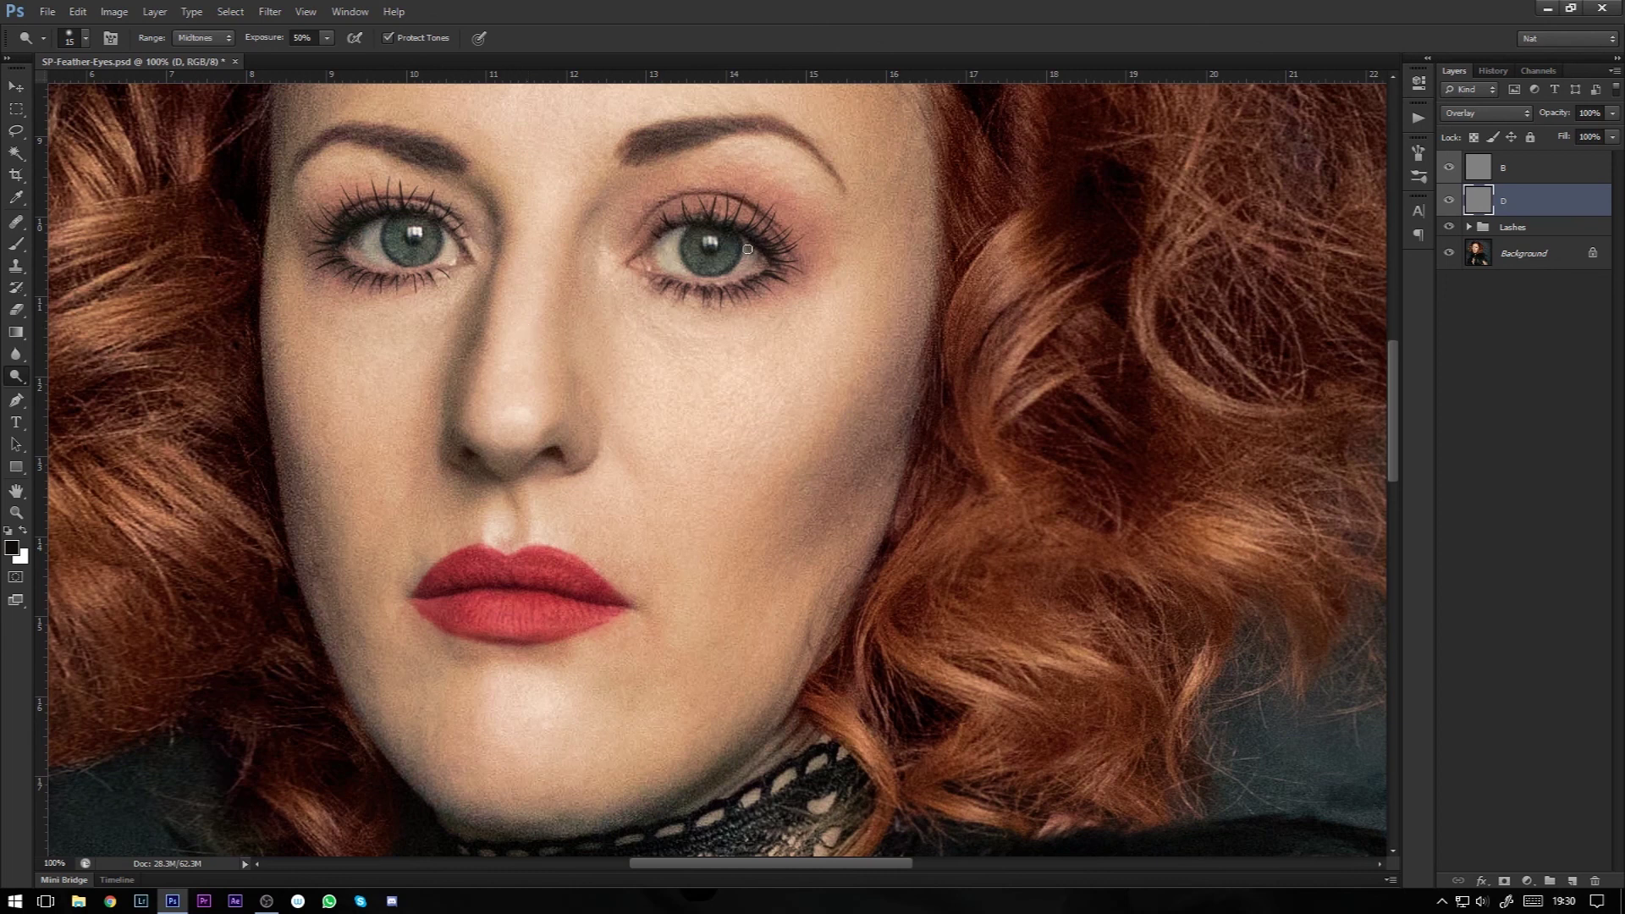
key("bracketleft")
left_click(86, 39)
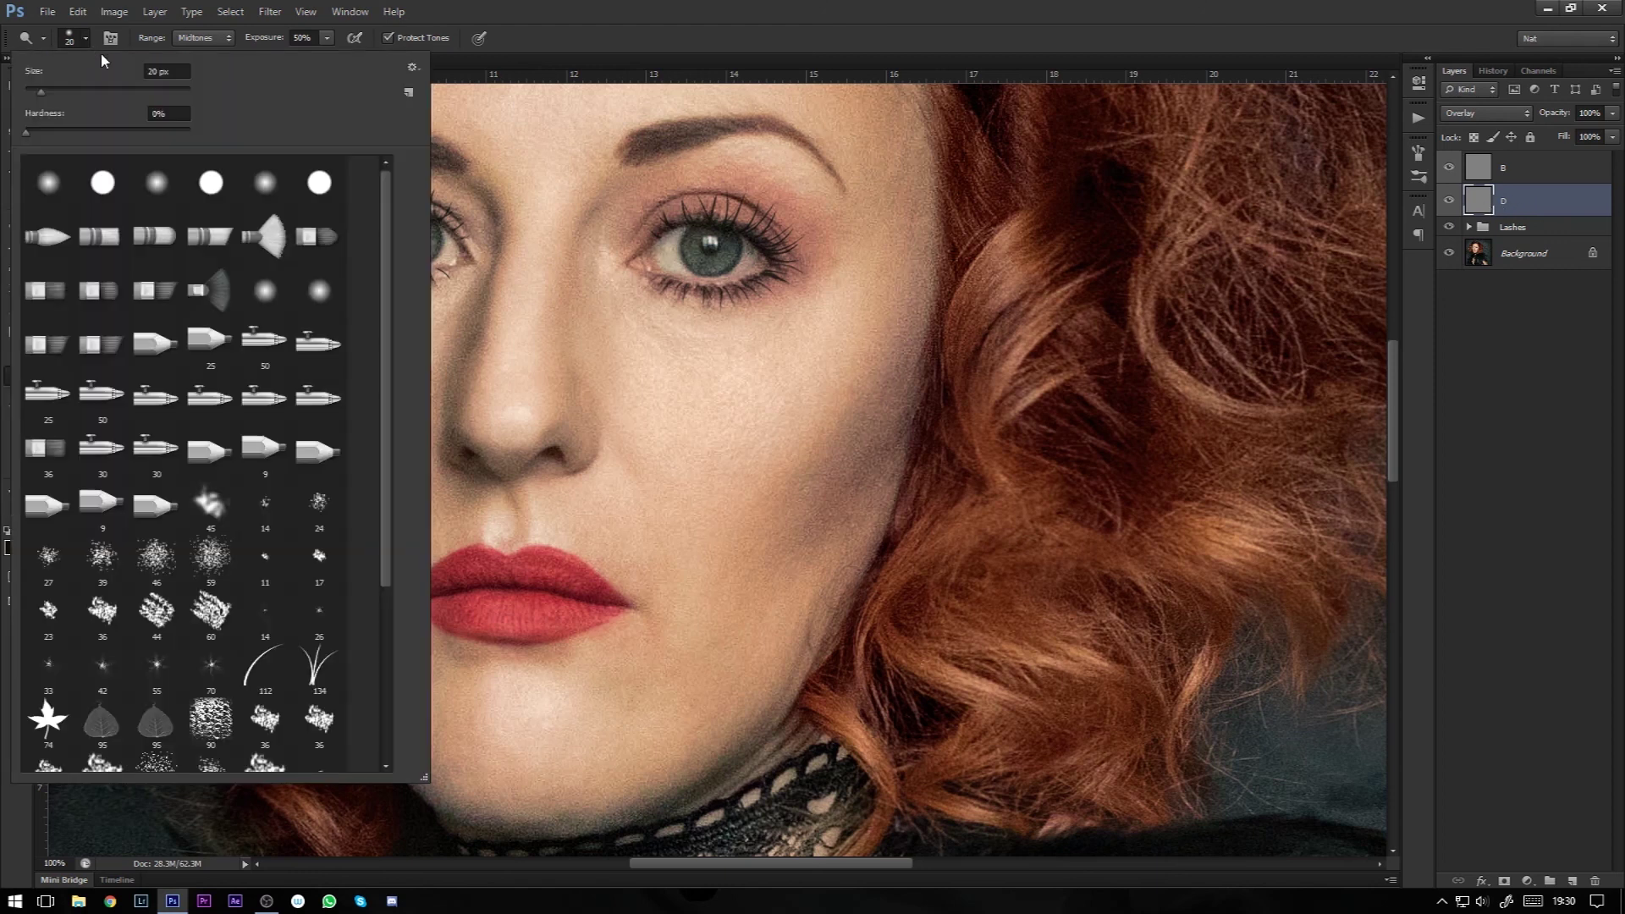
left_click(509, 9)
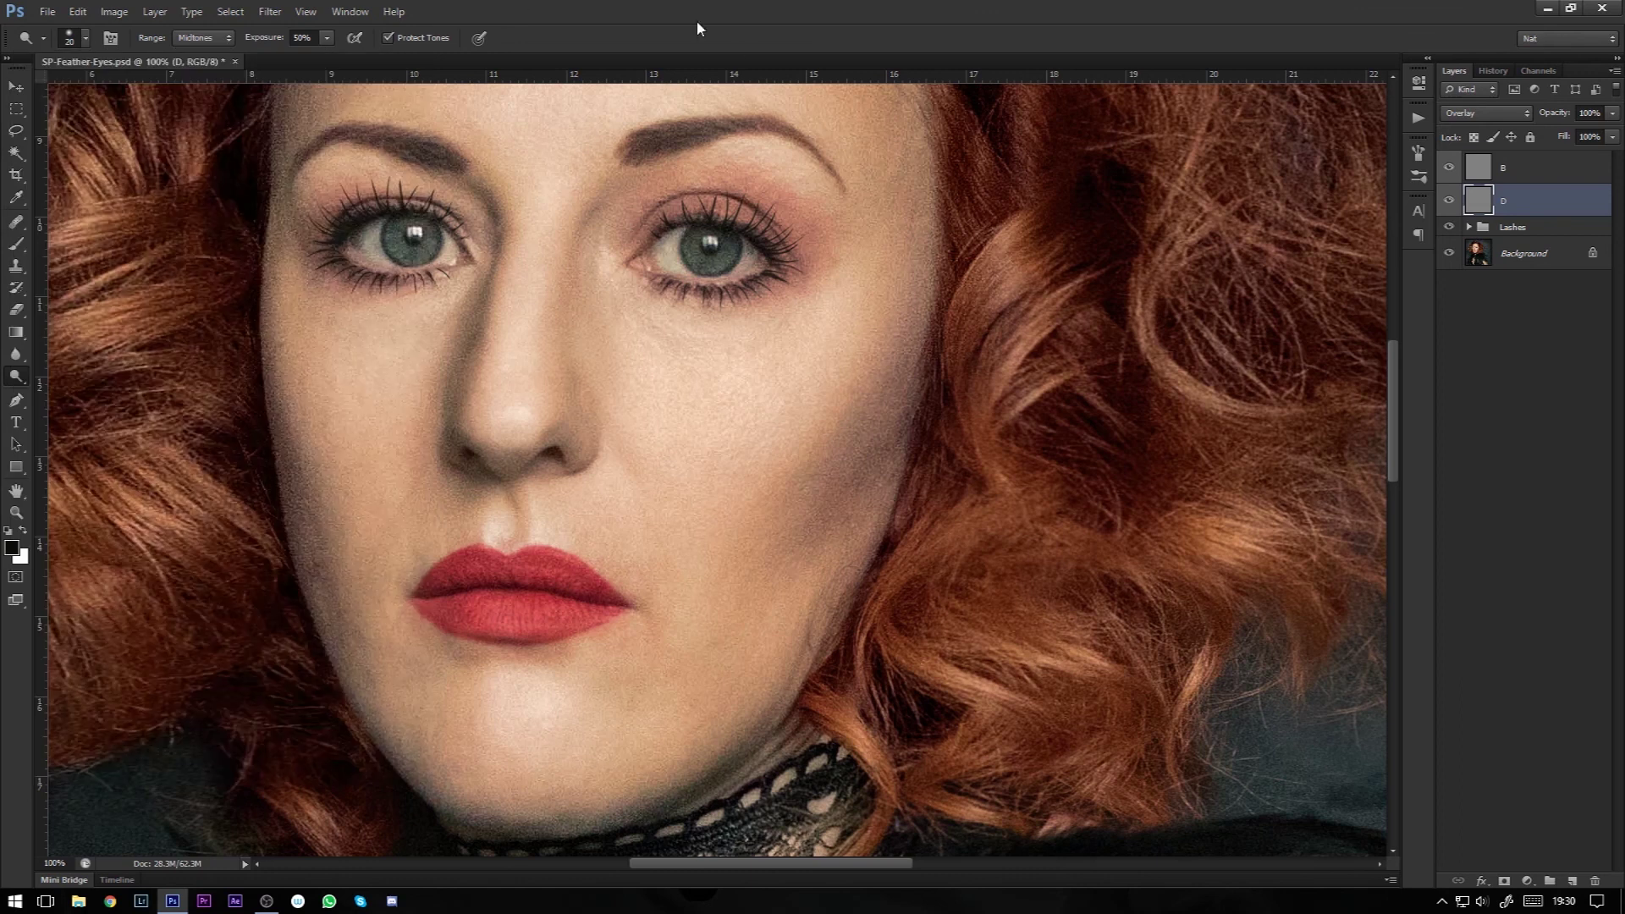
left_click(303, 38)
type("20")
key("Return")
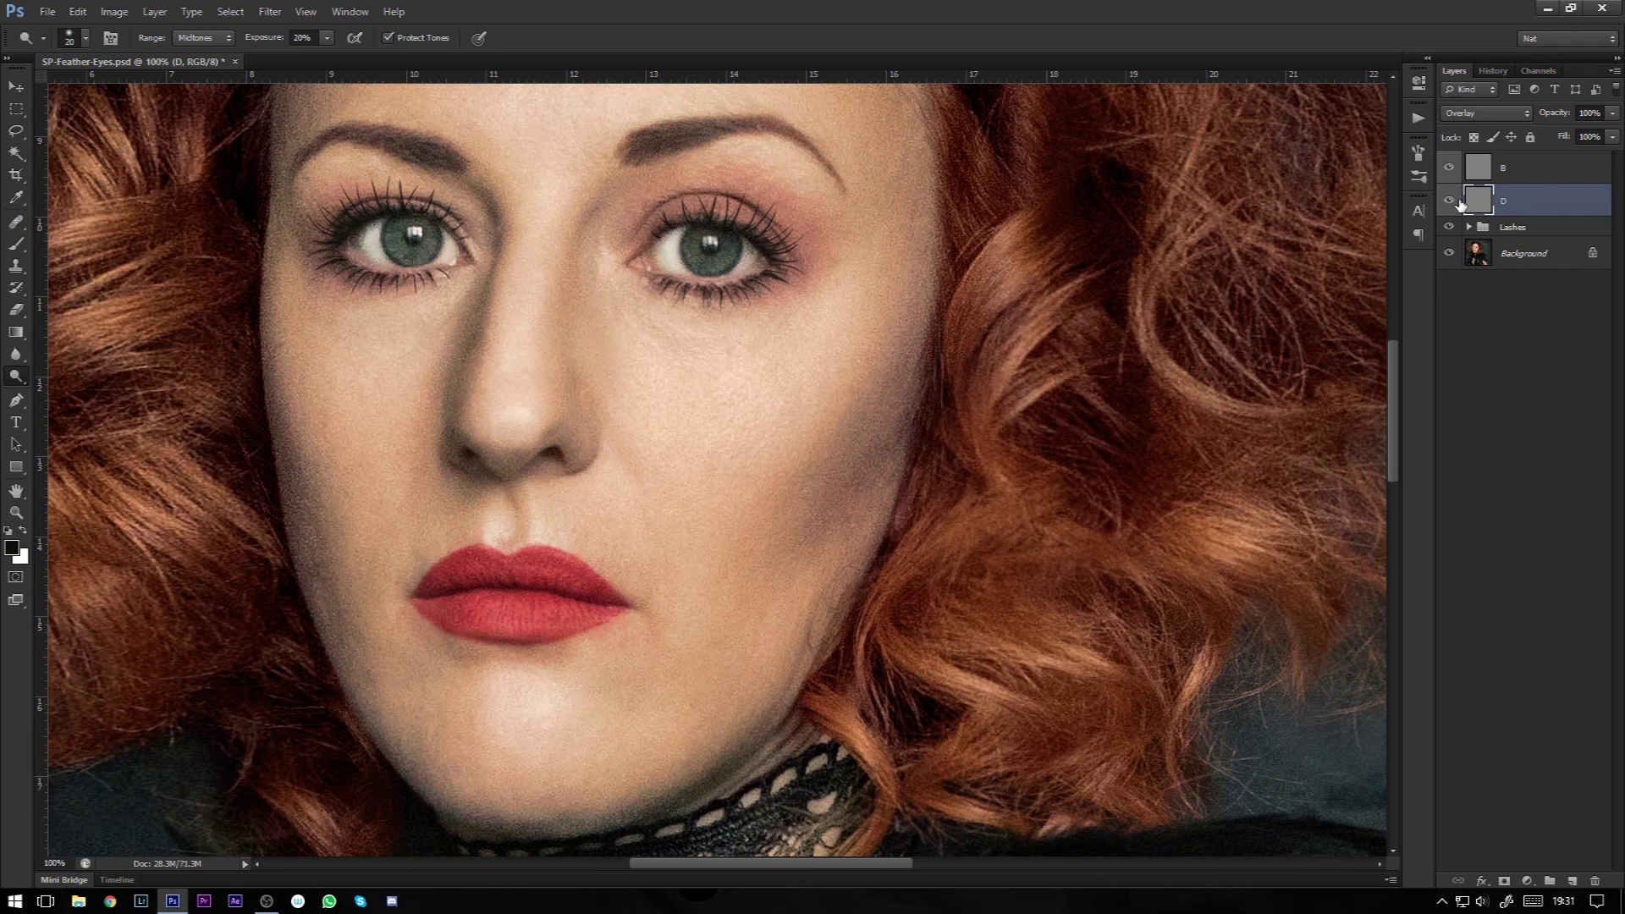
Step: Compare the portrait with layer D hidden and shown
left_click(1448, 207)
left_click(1448, 206)
left_click(1448, 207)
left_click(1447, 208)
Step: Dodge the irises of both eyes on layer D with a 25 px brush
key("ctrl+plus")
left_click_drag(561, 478, 794, 775)
left_click_drag(527, 555, 572, 603)
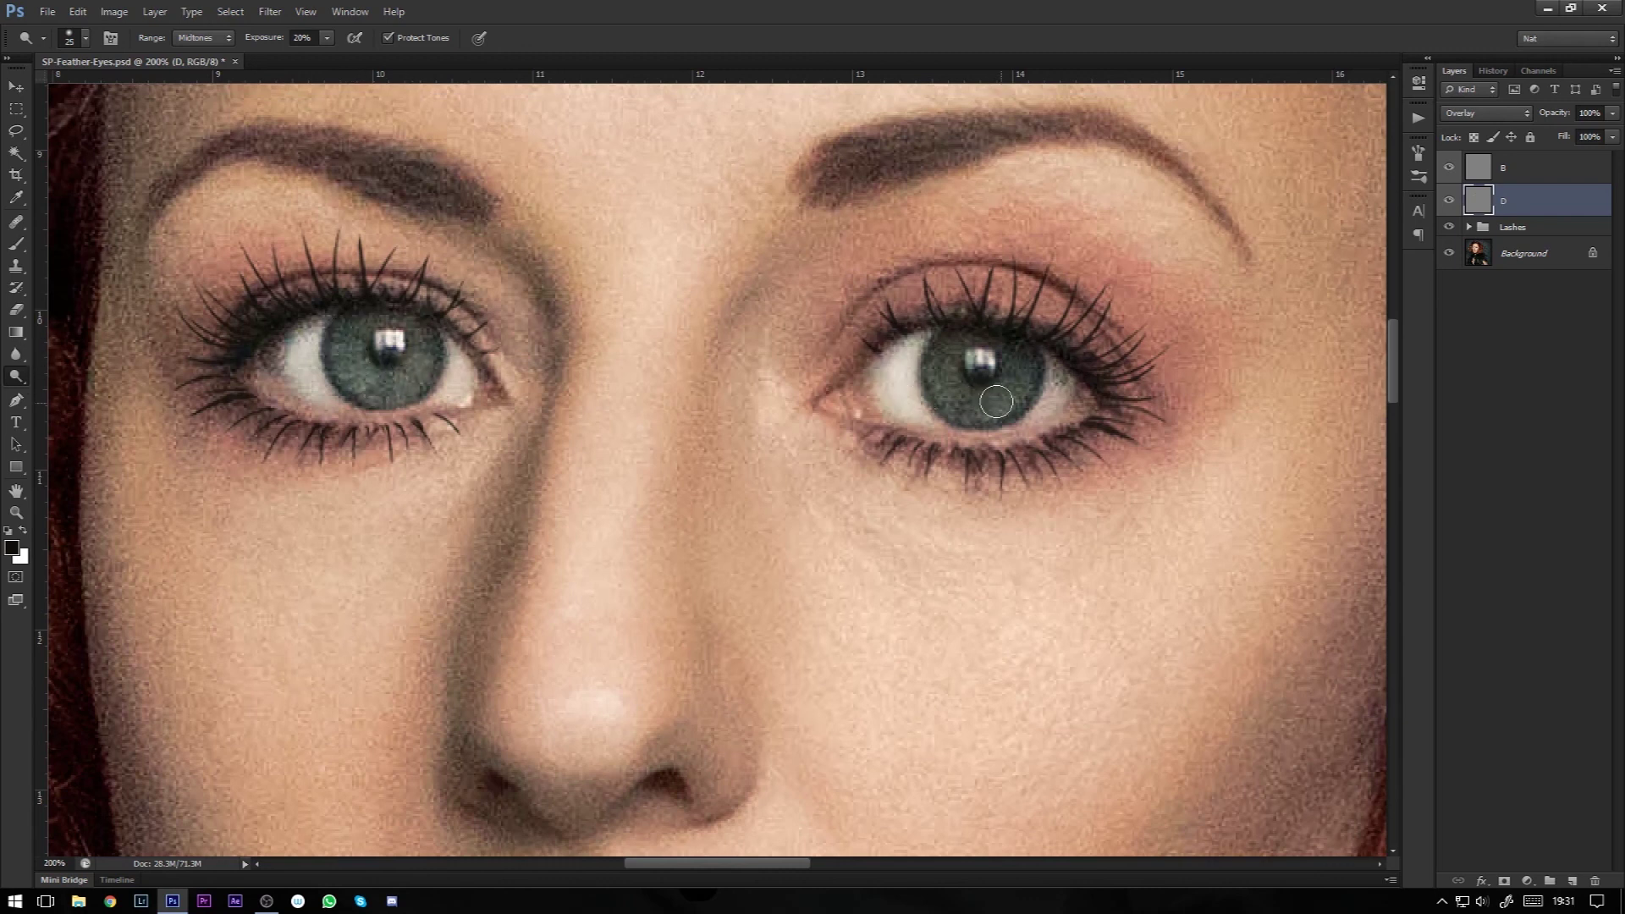
mouse_move(995, 394)
left_mouse_down()
mouse_move(948, 399)
mouse_move(1001, 402)
left_mouse_up()
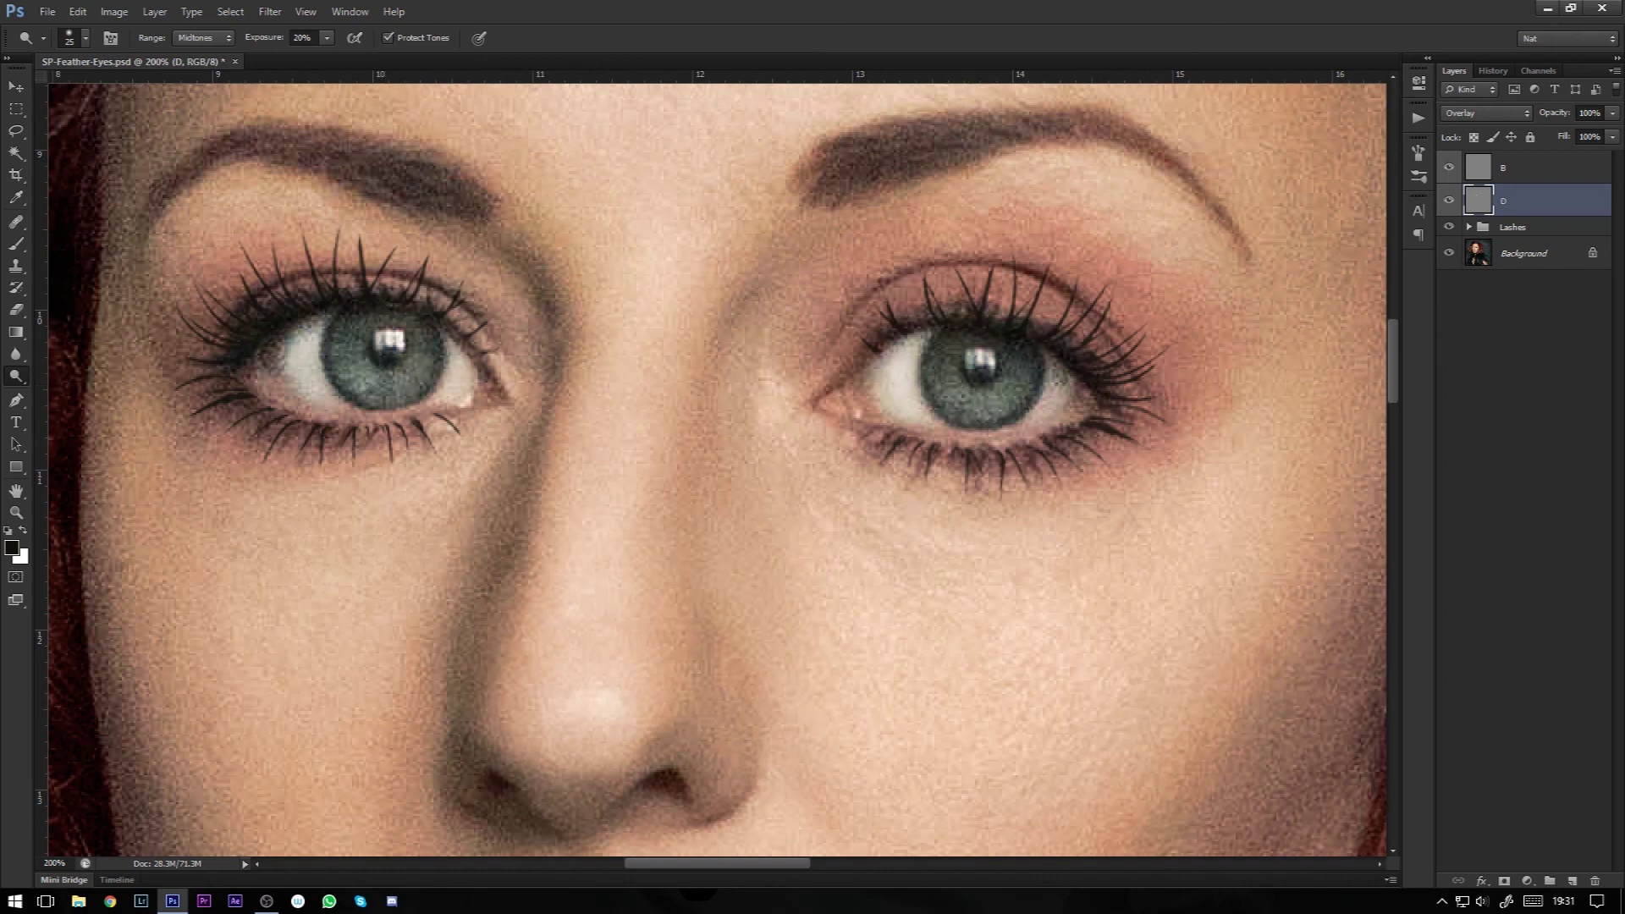
Step: Check the dodged eyes up close and across the whole face with layer D hidden and shown
left_click(1449, 201)
left_click(1449, 204)
left_click(1449, 204)
left_click(1450, 205)
key("ctrl+minus")
key("ctrl+minus")
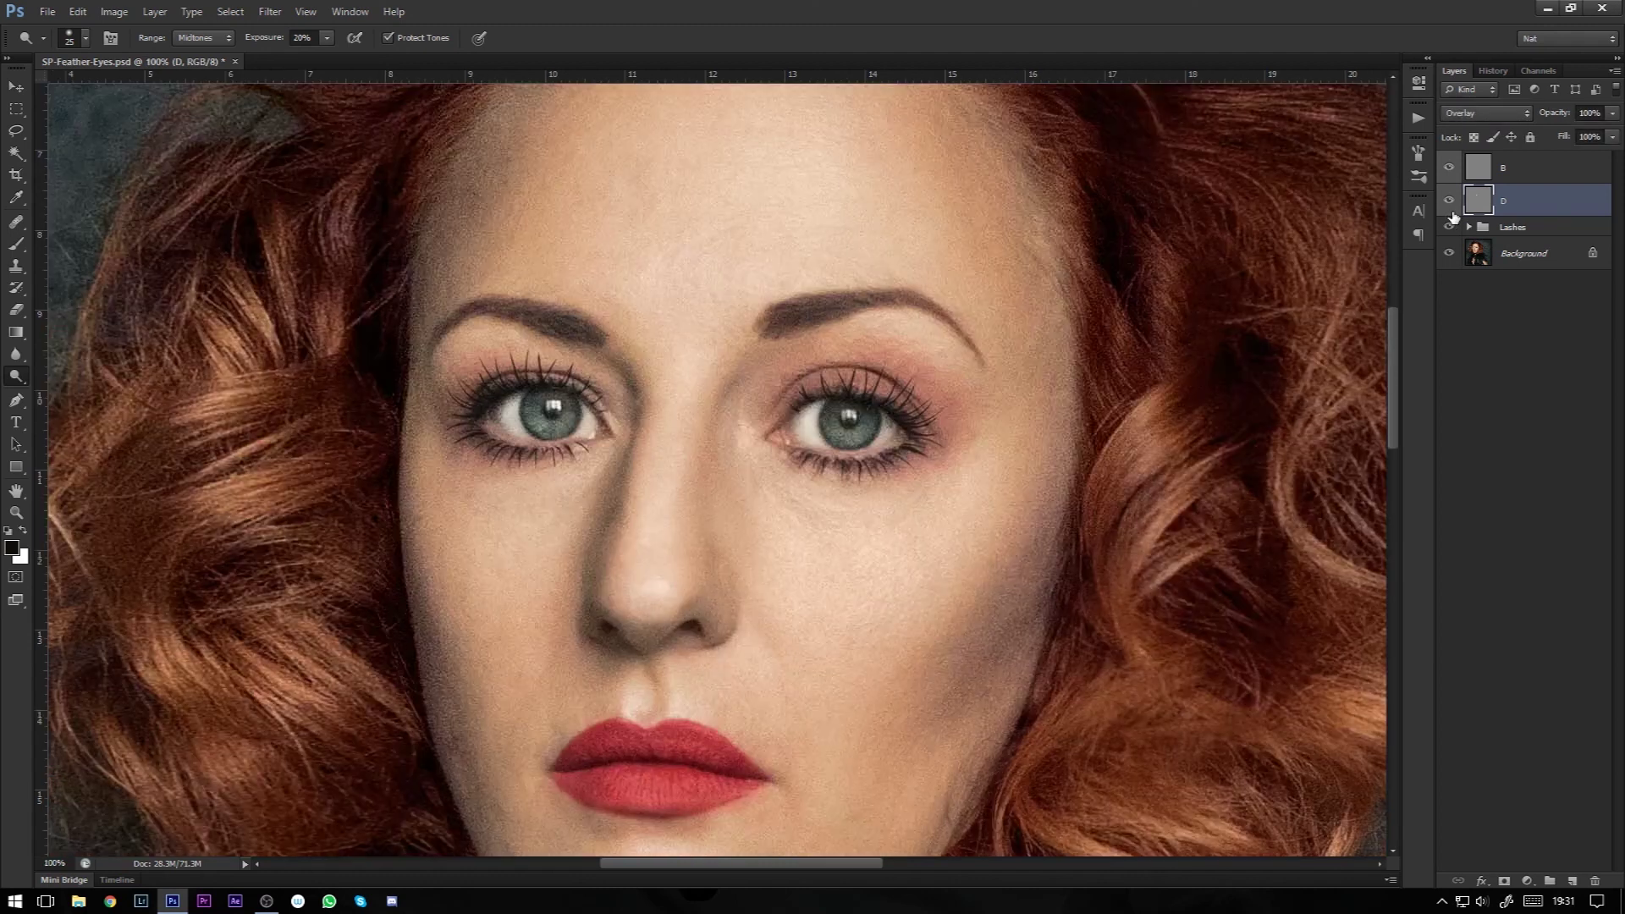
left_click(1446, 202)
left_click(1445, 203)
left_click(1444, 202)
left_click(1444, 202)
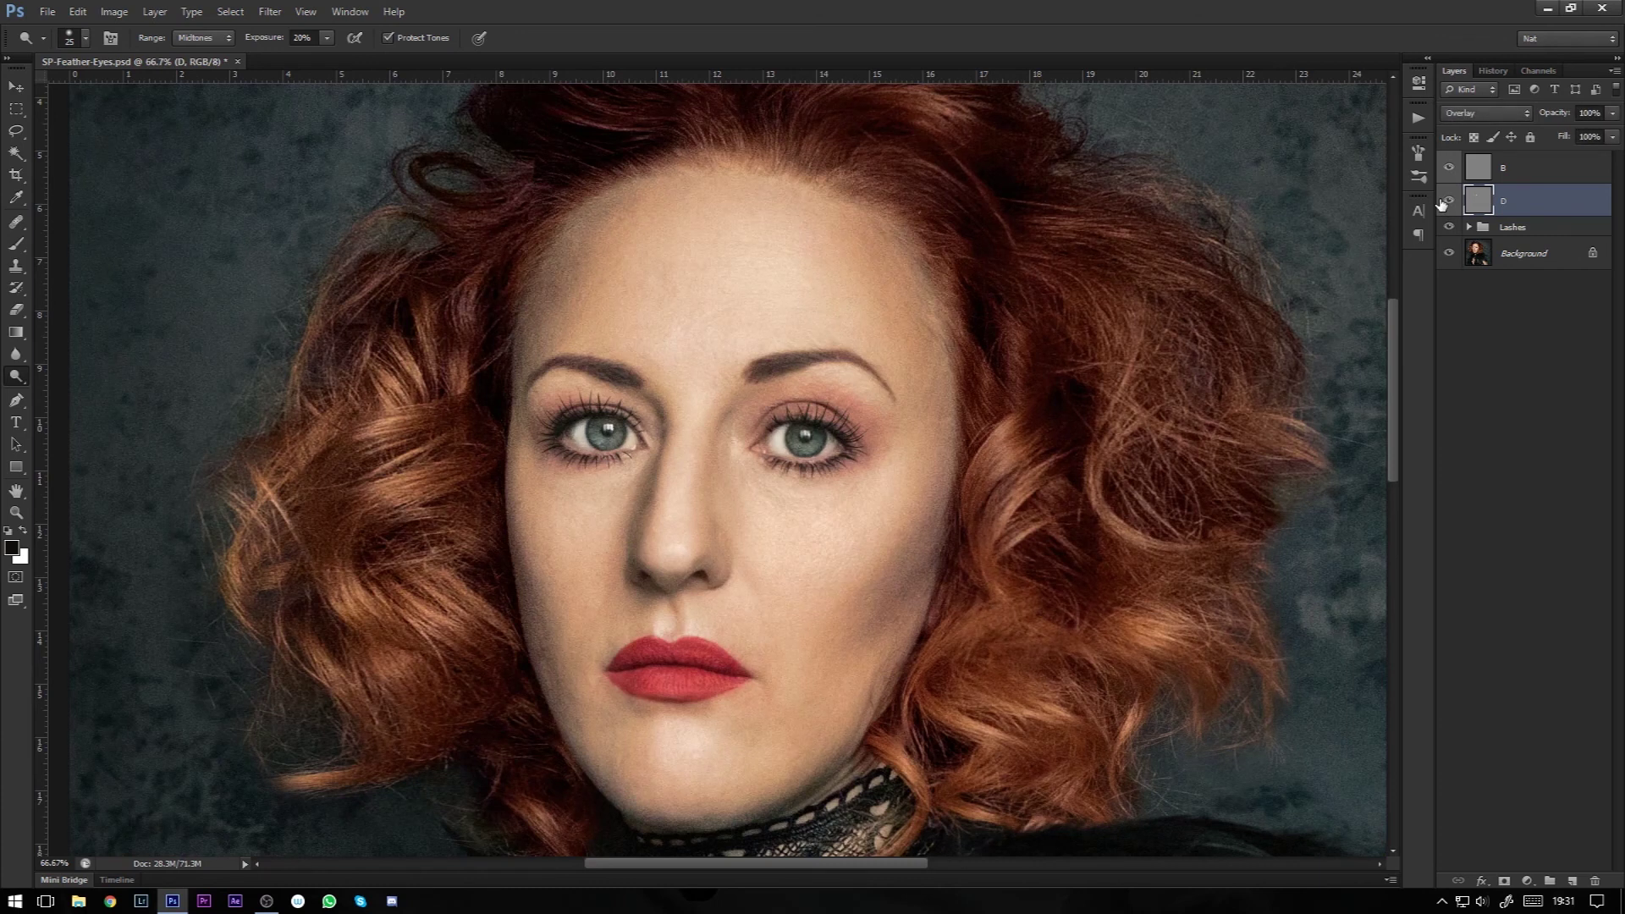
Step: Select layer B and set up the Burn tool with a very small brush, Shadows range and 15% exposure
left_click(1515, 174)
key("ctrl+plus")
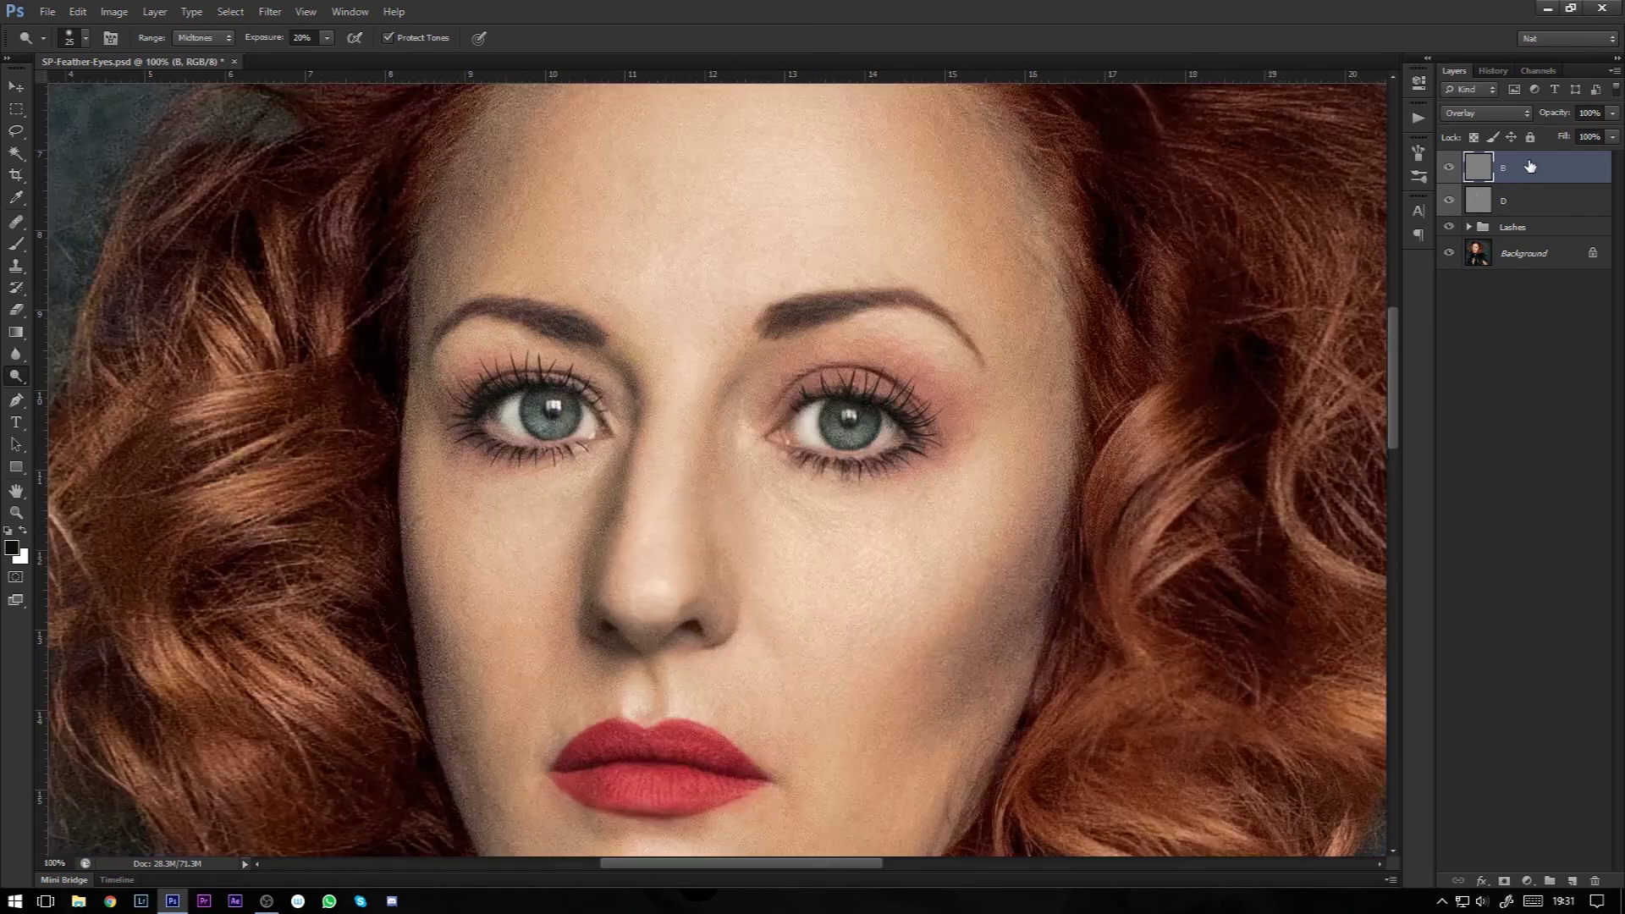
key("ctrl+plus")
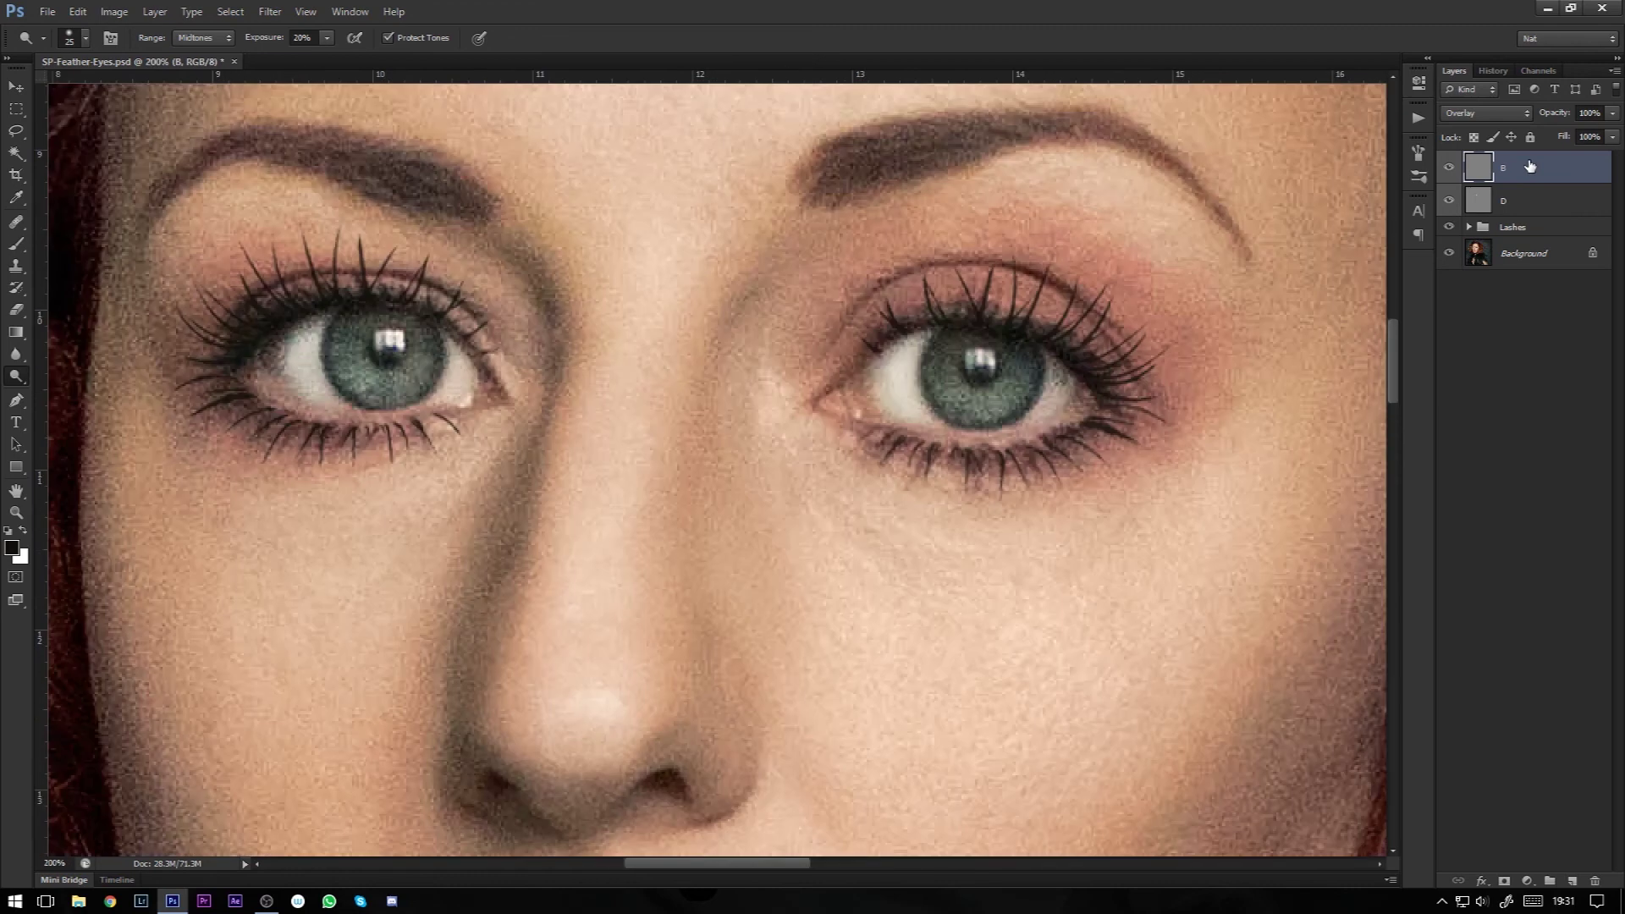
right_click(24, 375)
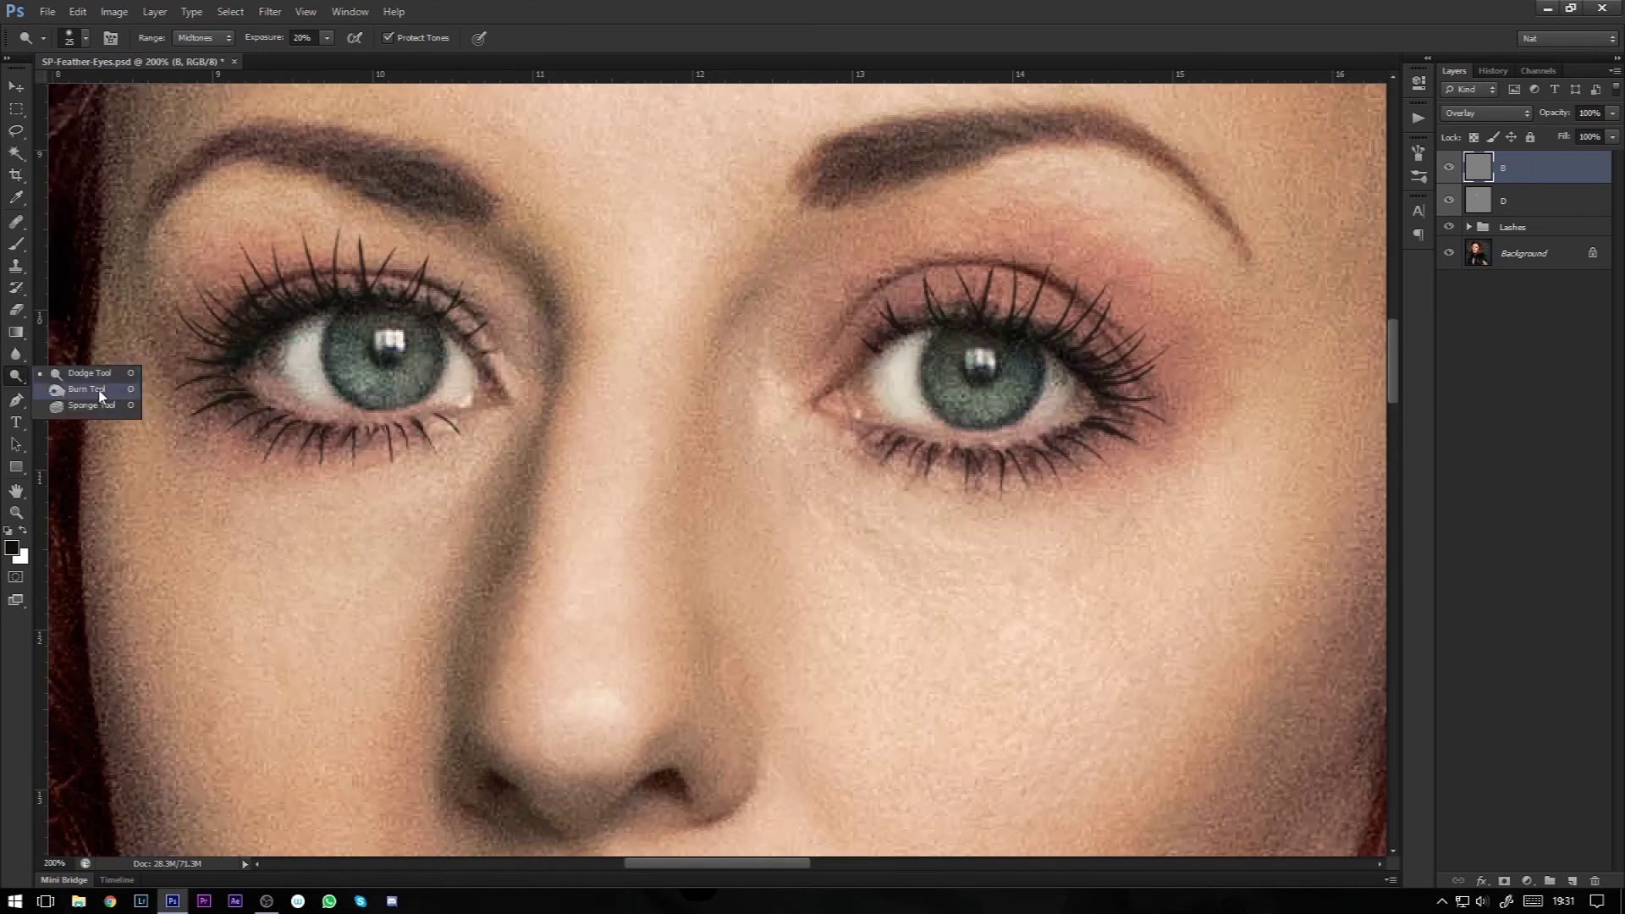
left_click(99, 391)
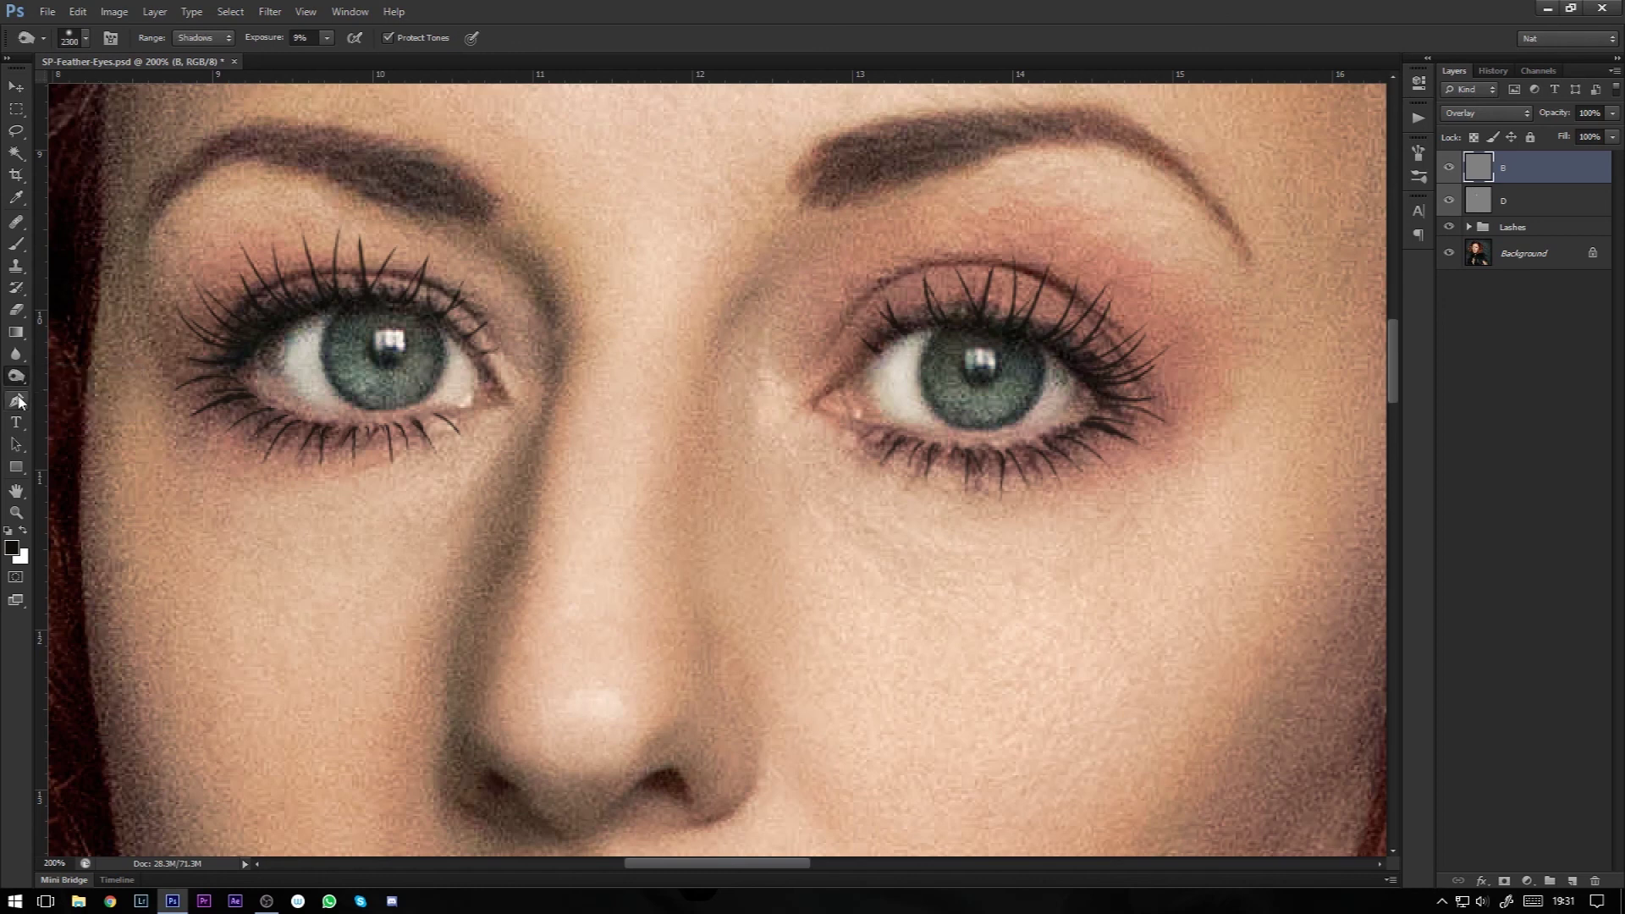
left_click(297, 38)
key("Return")
key("bracketleft")
key("bracketleft")
key("bracketleft")
key("bracketleft")
key("bracketleft")
key("bracketleft")
key("bracketleft")
key("bracketleft")
key("bracketleft")
key("bracketleft")
key("bracketleft")
key("bracketleft")
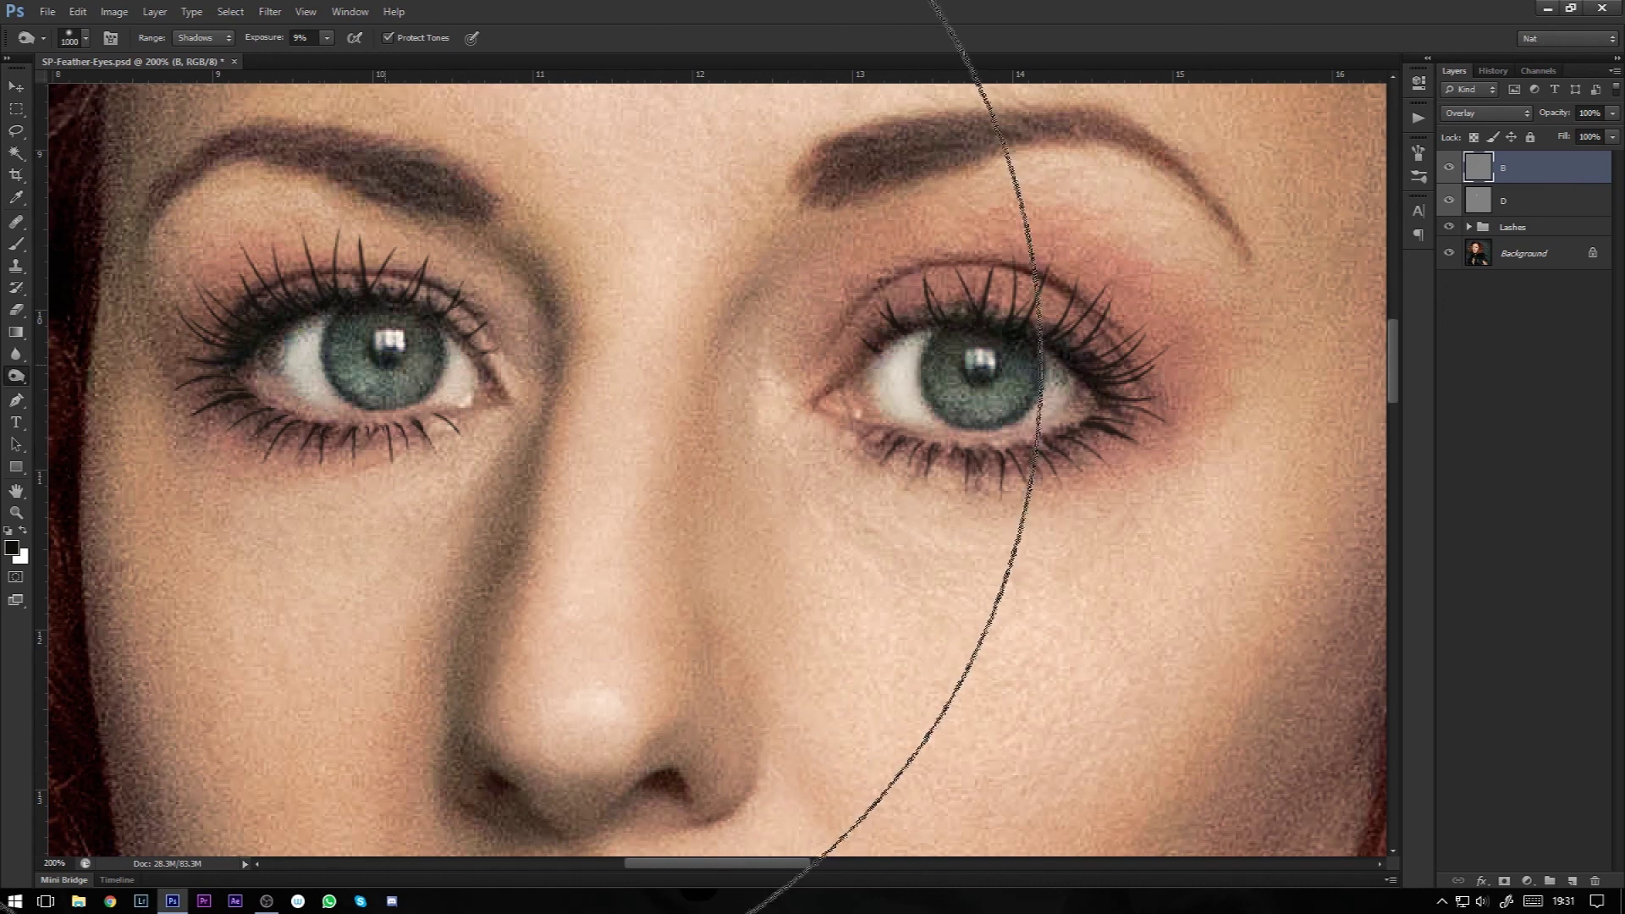
key("bracketleft")
key("bracketleft")
key("bracketleft")
key("bracketleft")
key("bracketleft")
key("bracketleft")
key("bracketleft")
key("bracketleft")
key("bracketleft")
key("bracketleft")
key("bracketleft")
key("bracketleft")
key("bracketleft")
key("bracketleft")
key("bracketleft")
key("bracketleft")
key("bracketleft")
key("bracketleft")
key("bracketleft")
key("bracketleft")
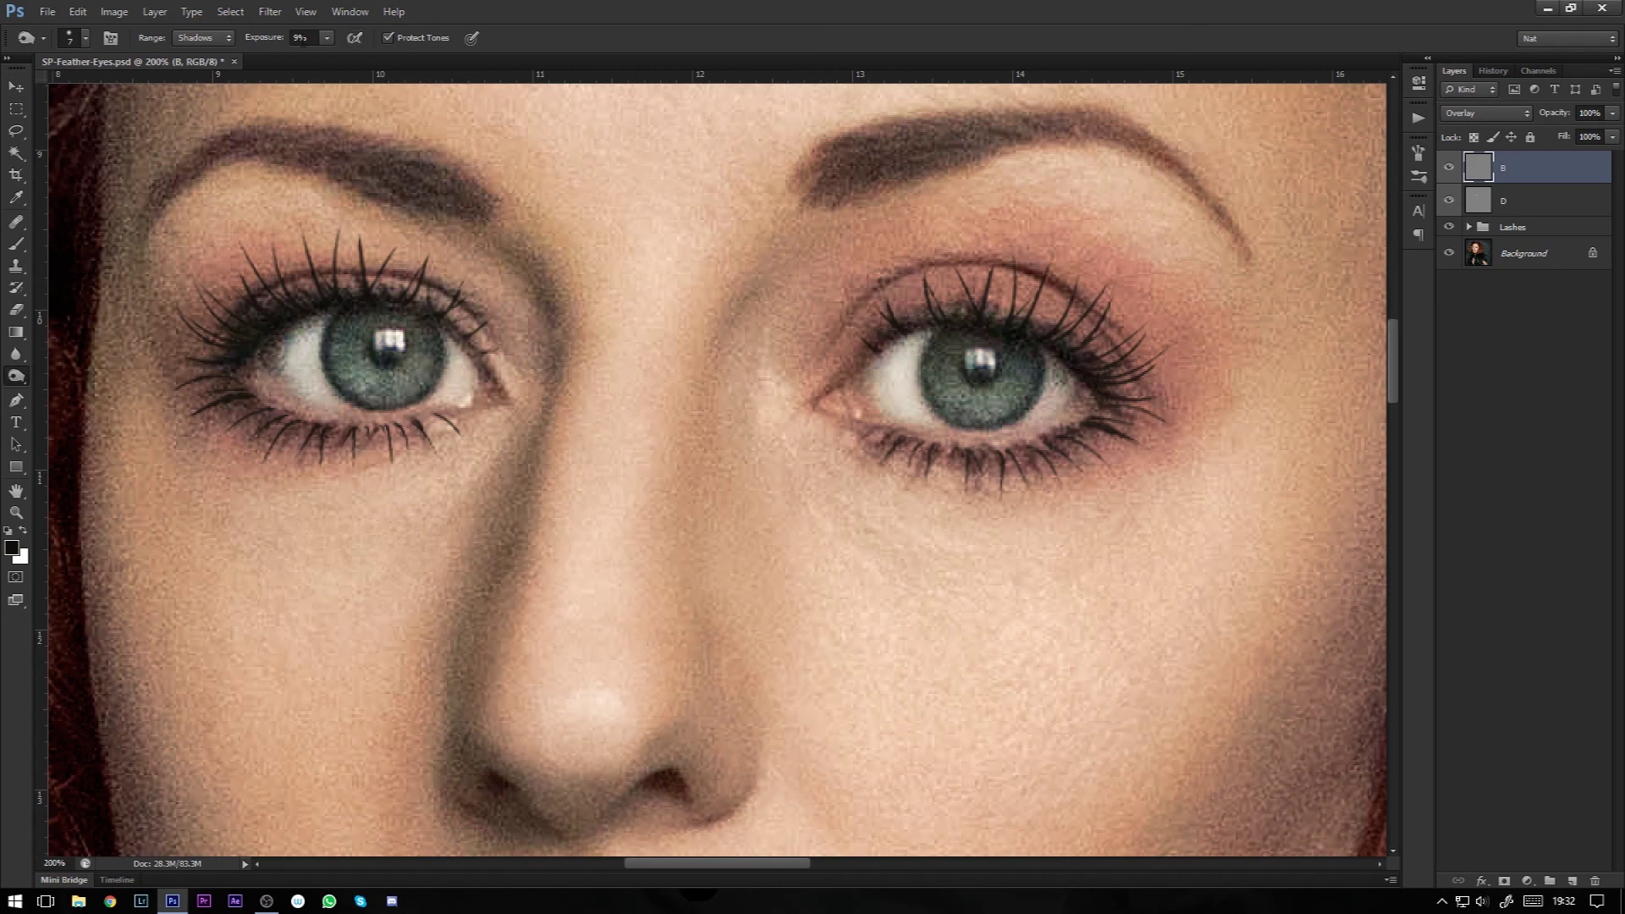
left_click(281, 42)
type("15")
key("Return")
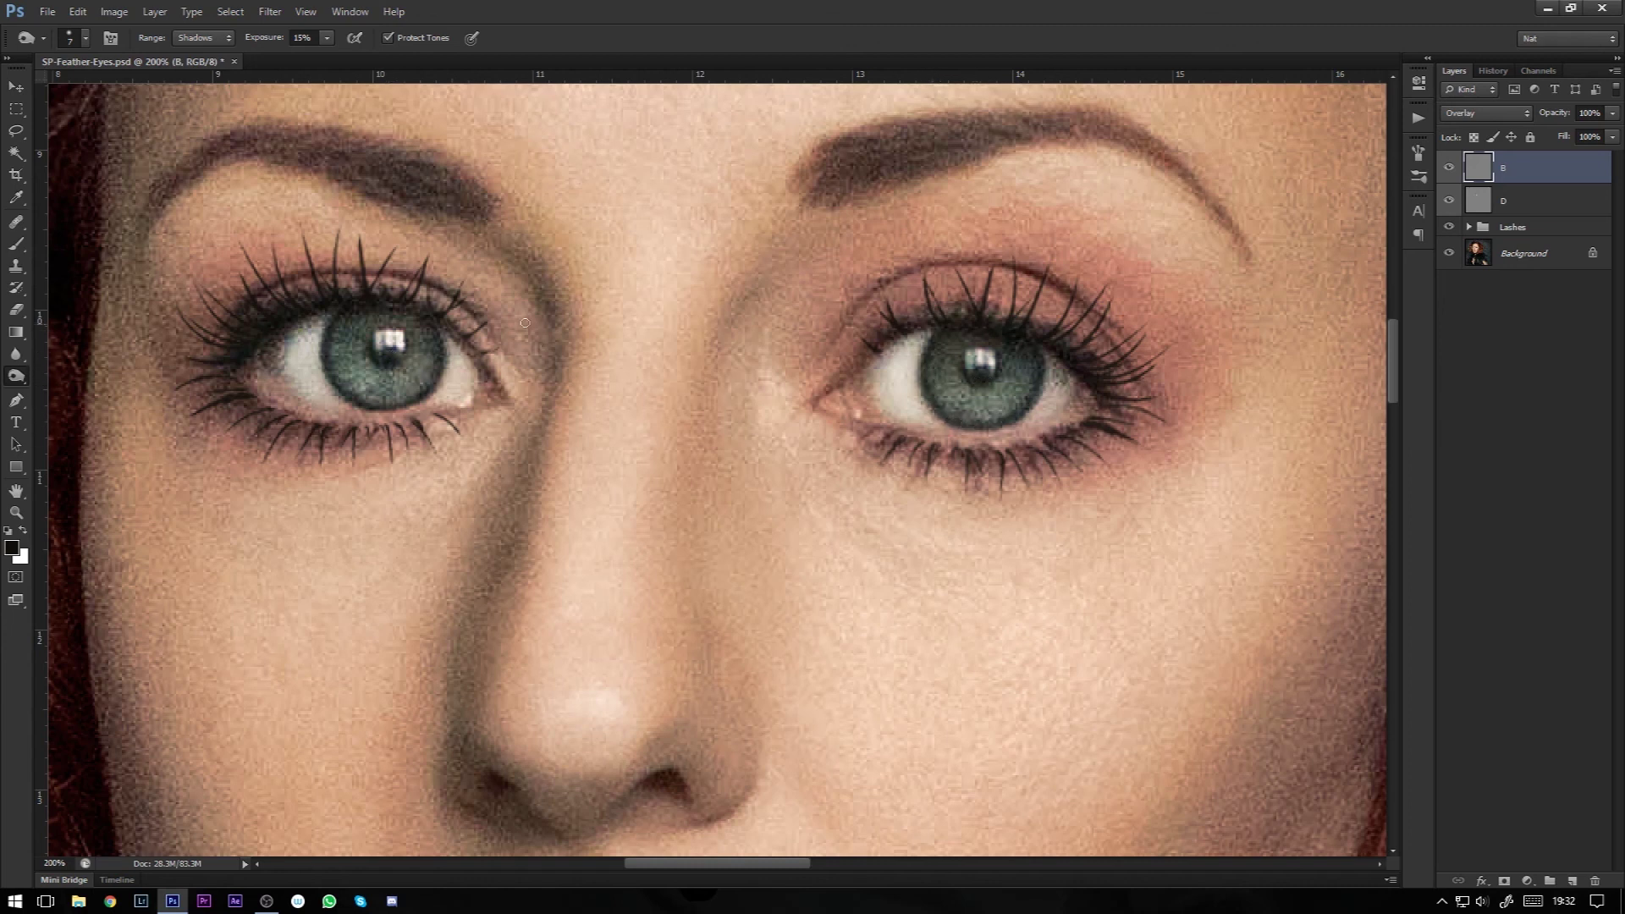
Step: Burn the outer corner of the eye on the image's left side on layer B, using an enlarged brush
key("bracketright")
key("bracketright")
key("bracketright")
key("bracketright")
key("bracketright")
key("bracketright")
key("bracketright")
key("bracketright")
left_click_drag(263, 341, 241, 353)
key("bracketleft")
key("bracketleft")
Step: Compare the whole portrait with layers B and D hidden and shown, separately and together
key("ctrl+minus")
key("ctrl+minus")
key("ctrl+minus")
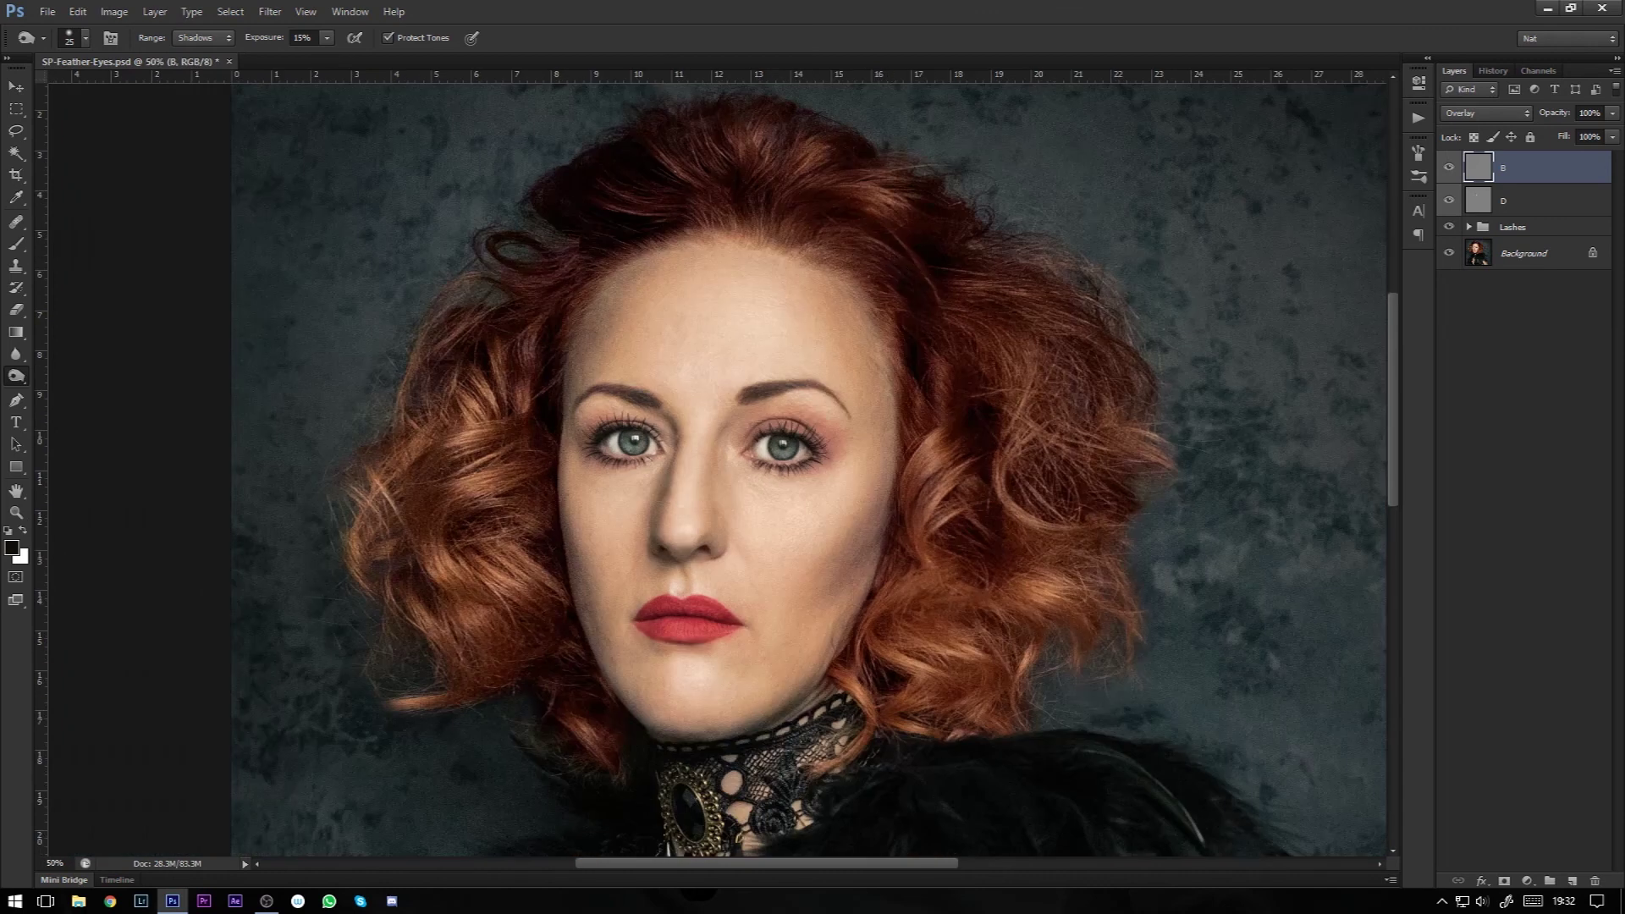
left_click(1450, 171)
left_click(1450, 171)
left_click(1451, 171)
left_click(1450, 171)
left_click(1450, 201)
left_click(1447, 168)
left_click(1447, 168)
left_click(1450, 201)
left_click(1450, 174)
left_click(1450, 170)
left_click(1448, 202)
Step: Delete layers B and D, and add a Curves adjustment layer above the Lashes group
left_click(1541, 193, "shift")
left_click_drag(1542, 193, 1596, 880)
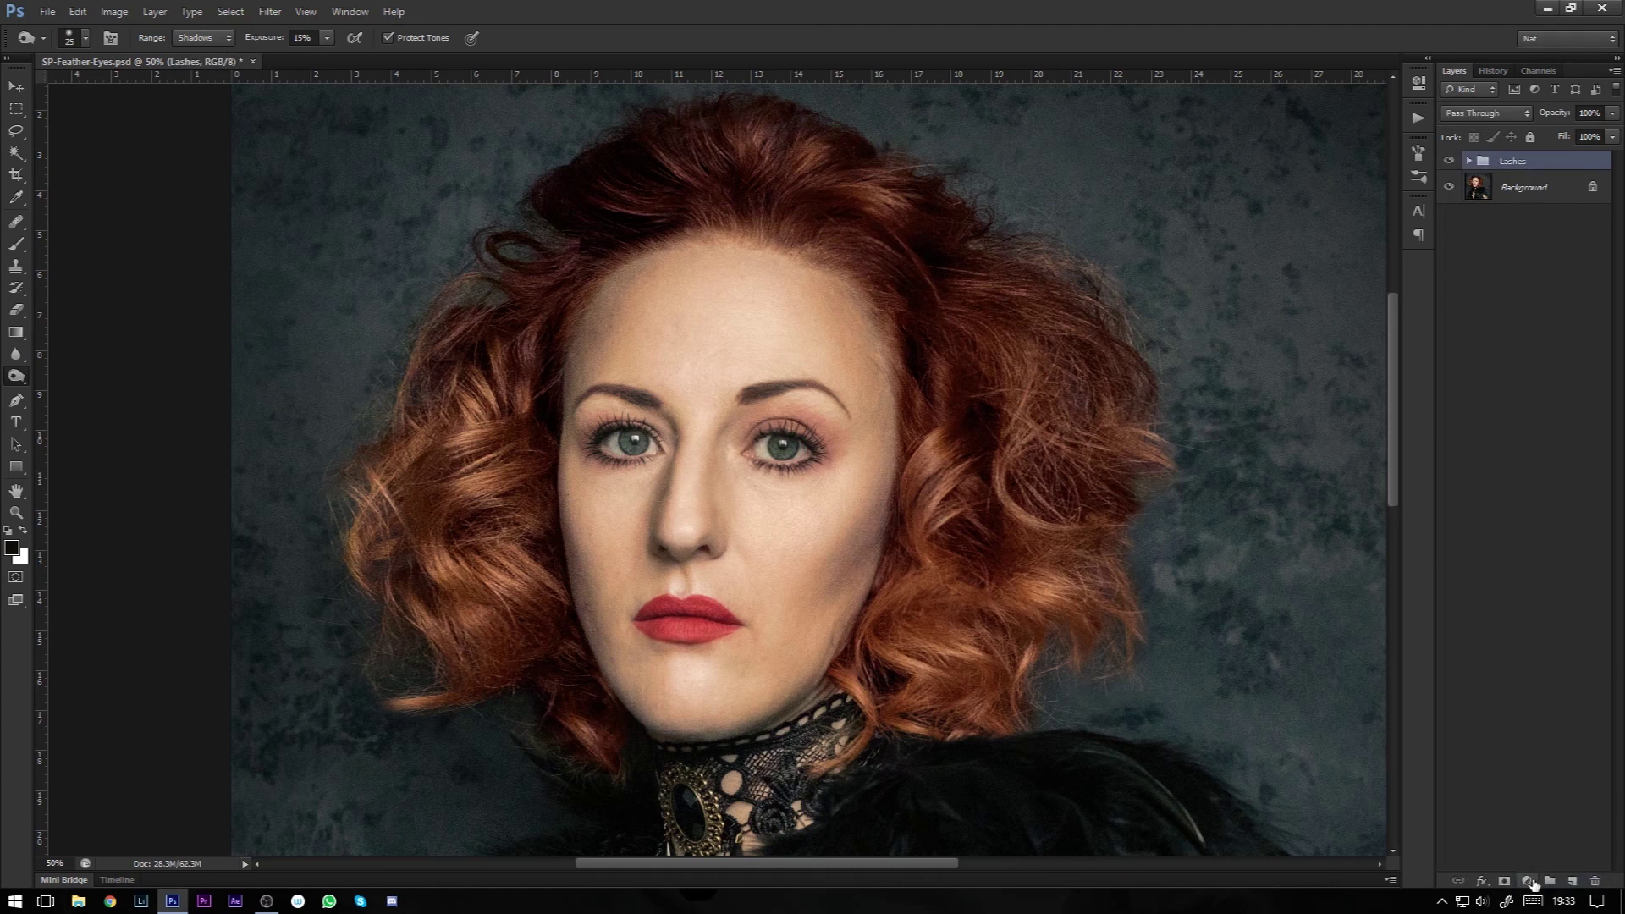
left_click(1528, 882)
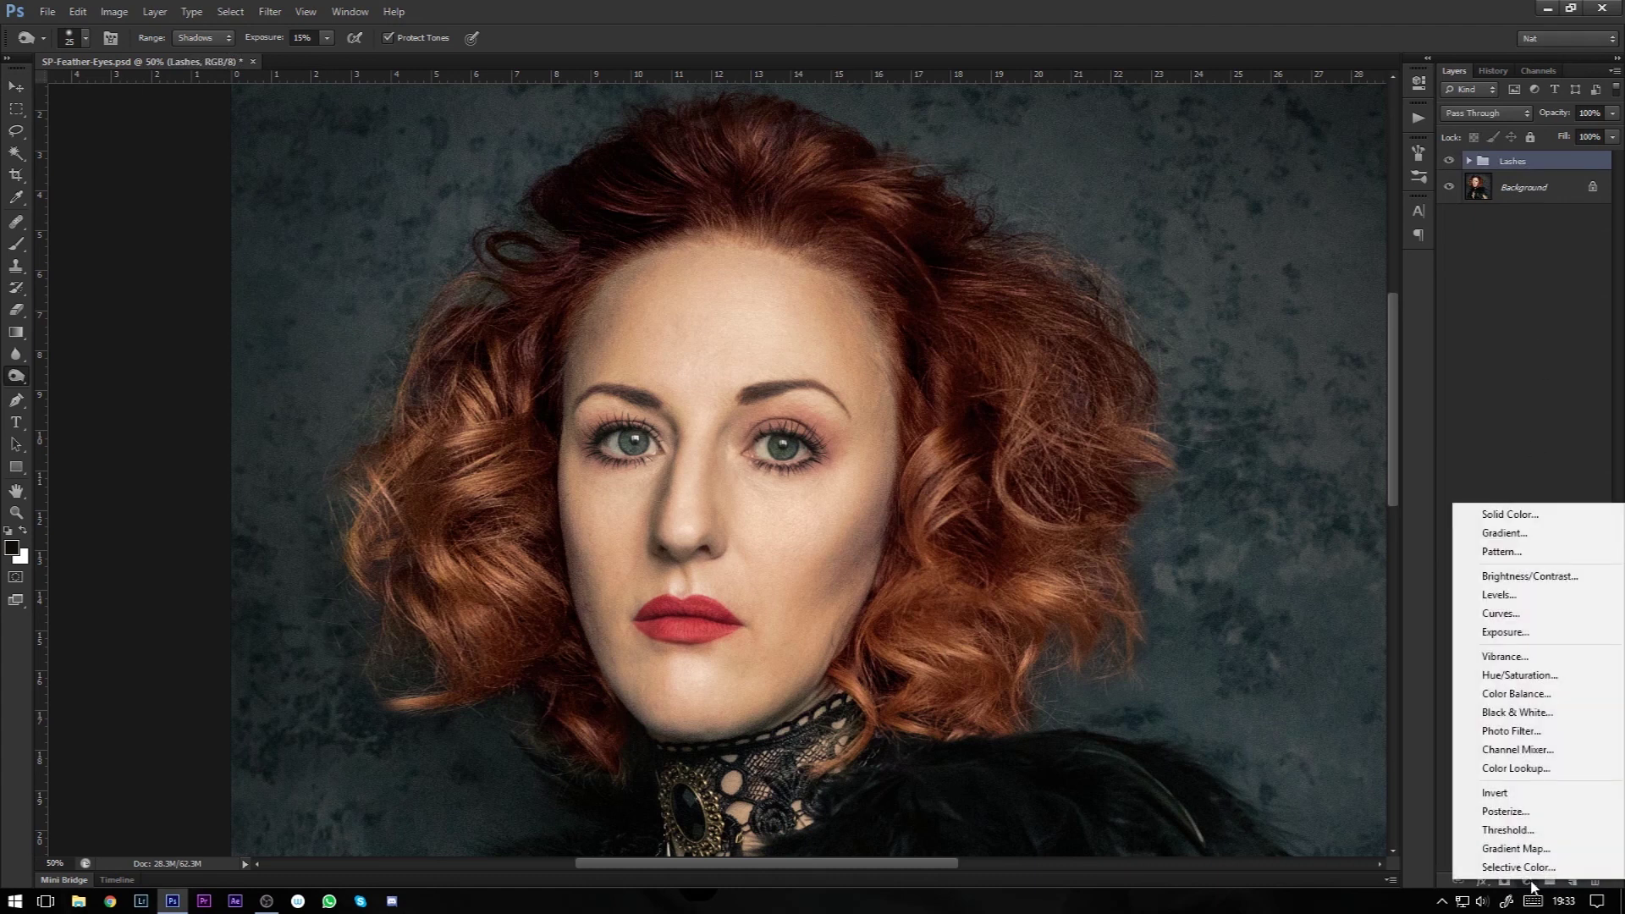
left_click(1553, 622)
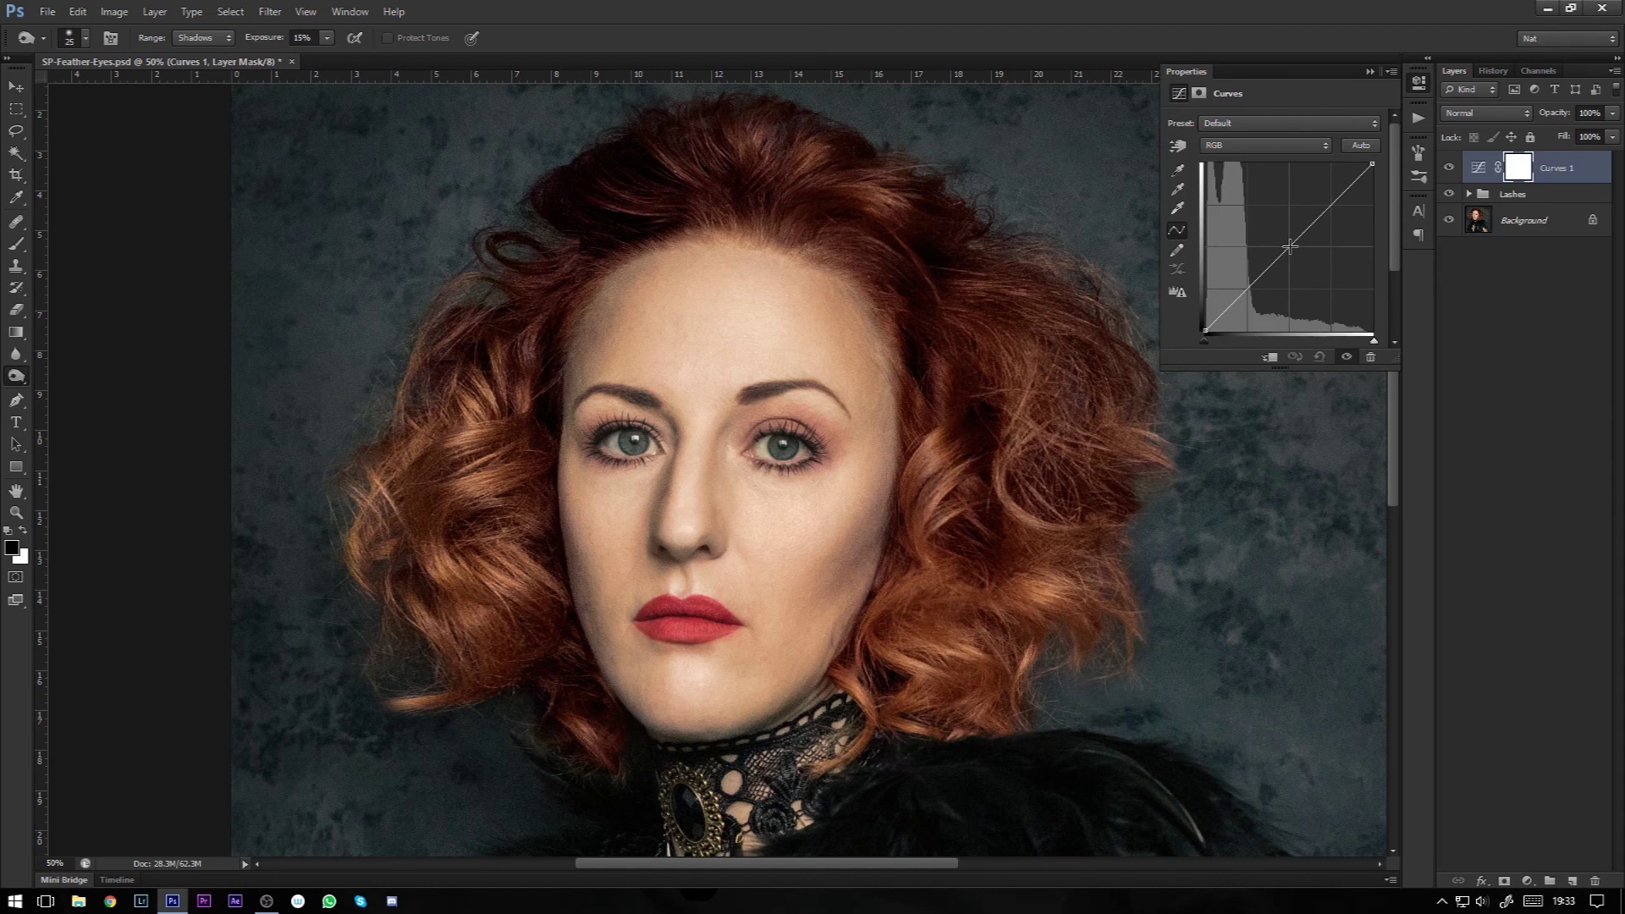
Step: Raise the RGB curve's midpoint and slightly lower its highlight end, and invert the Curves 1 mask to black
left_click_drag(1288, 246, 1289, 226)
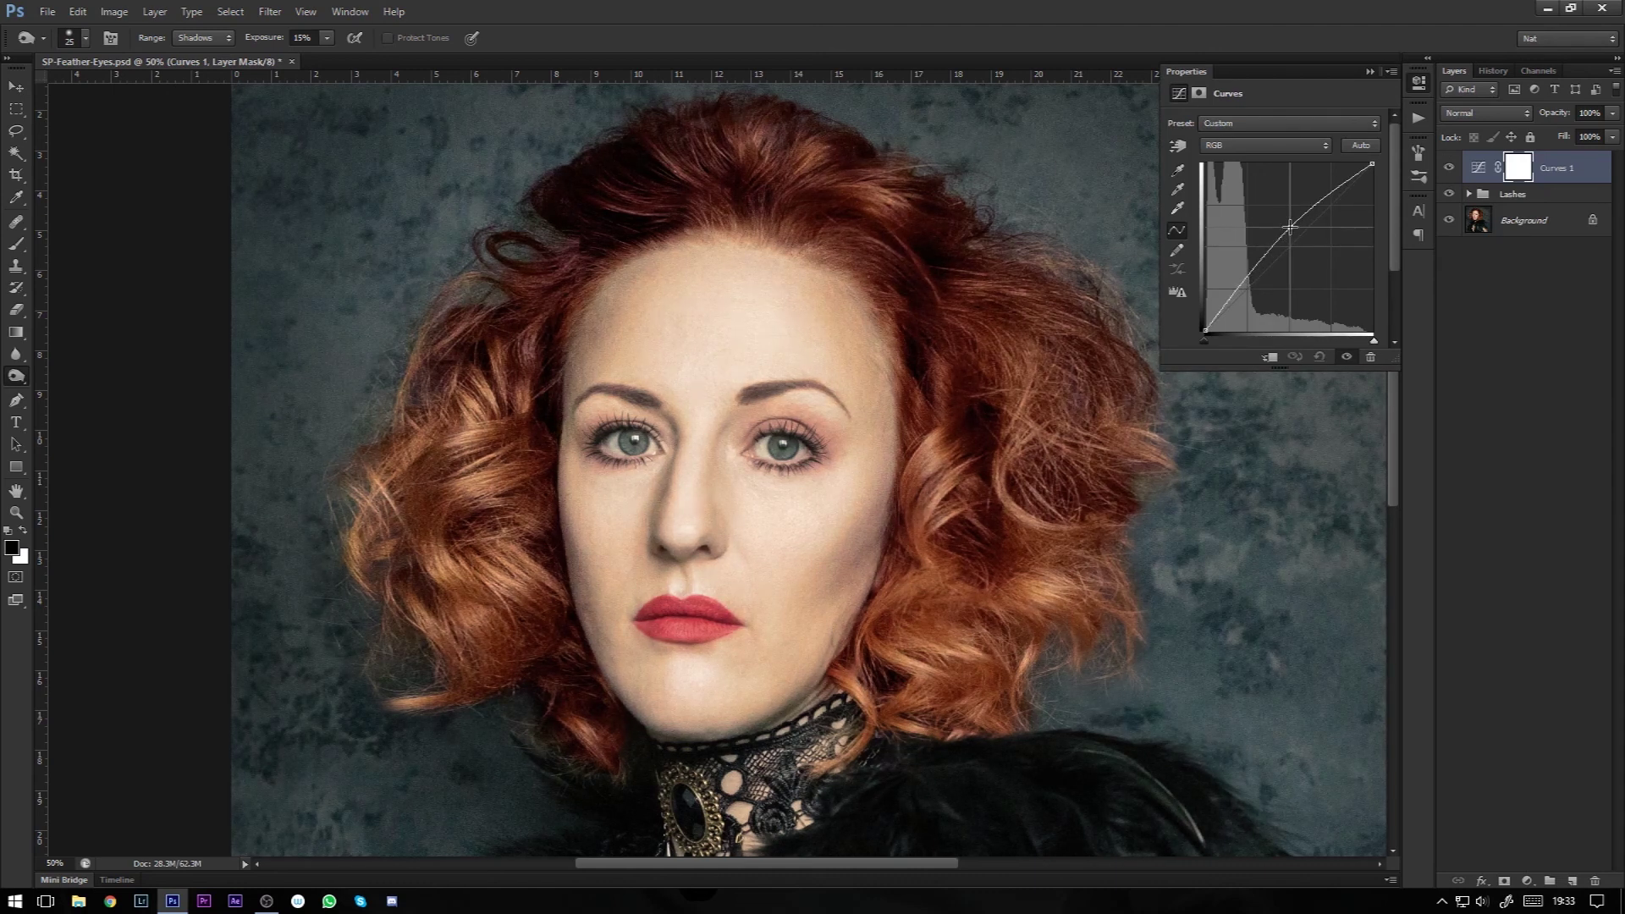
left_click_drag(1373, 165, 1378, 149)
left_click_drag(1372, 165, 1372, 173)
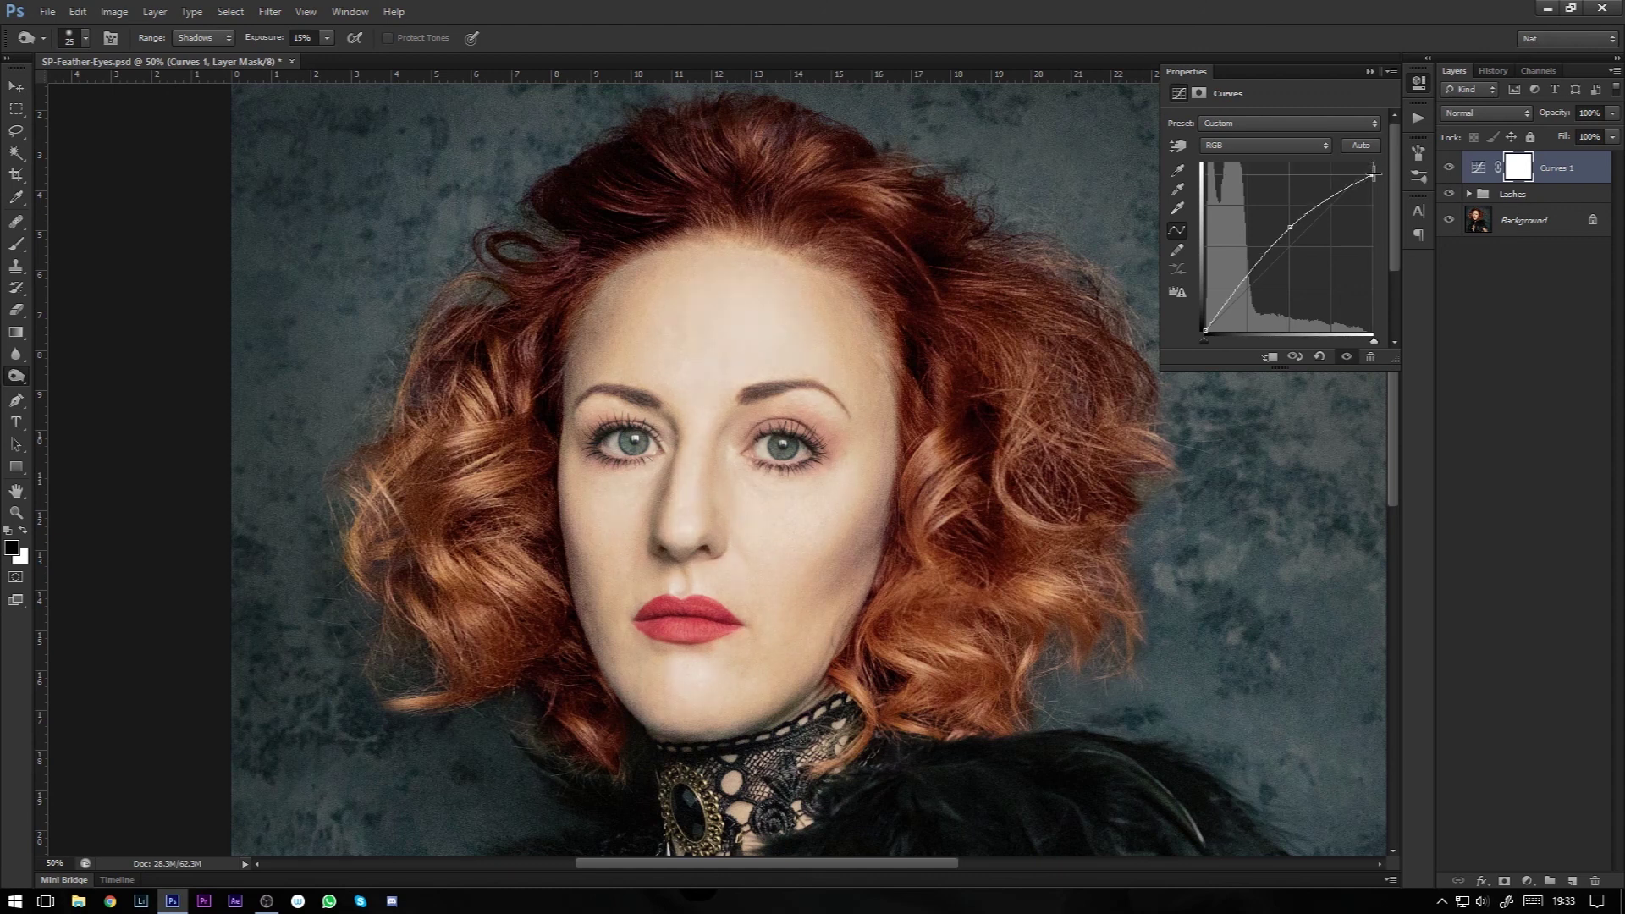
left_click(1370, 73)
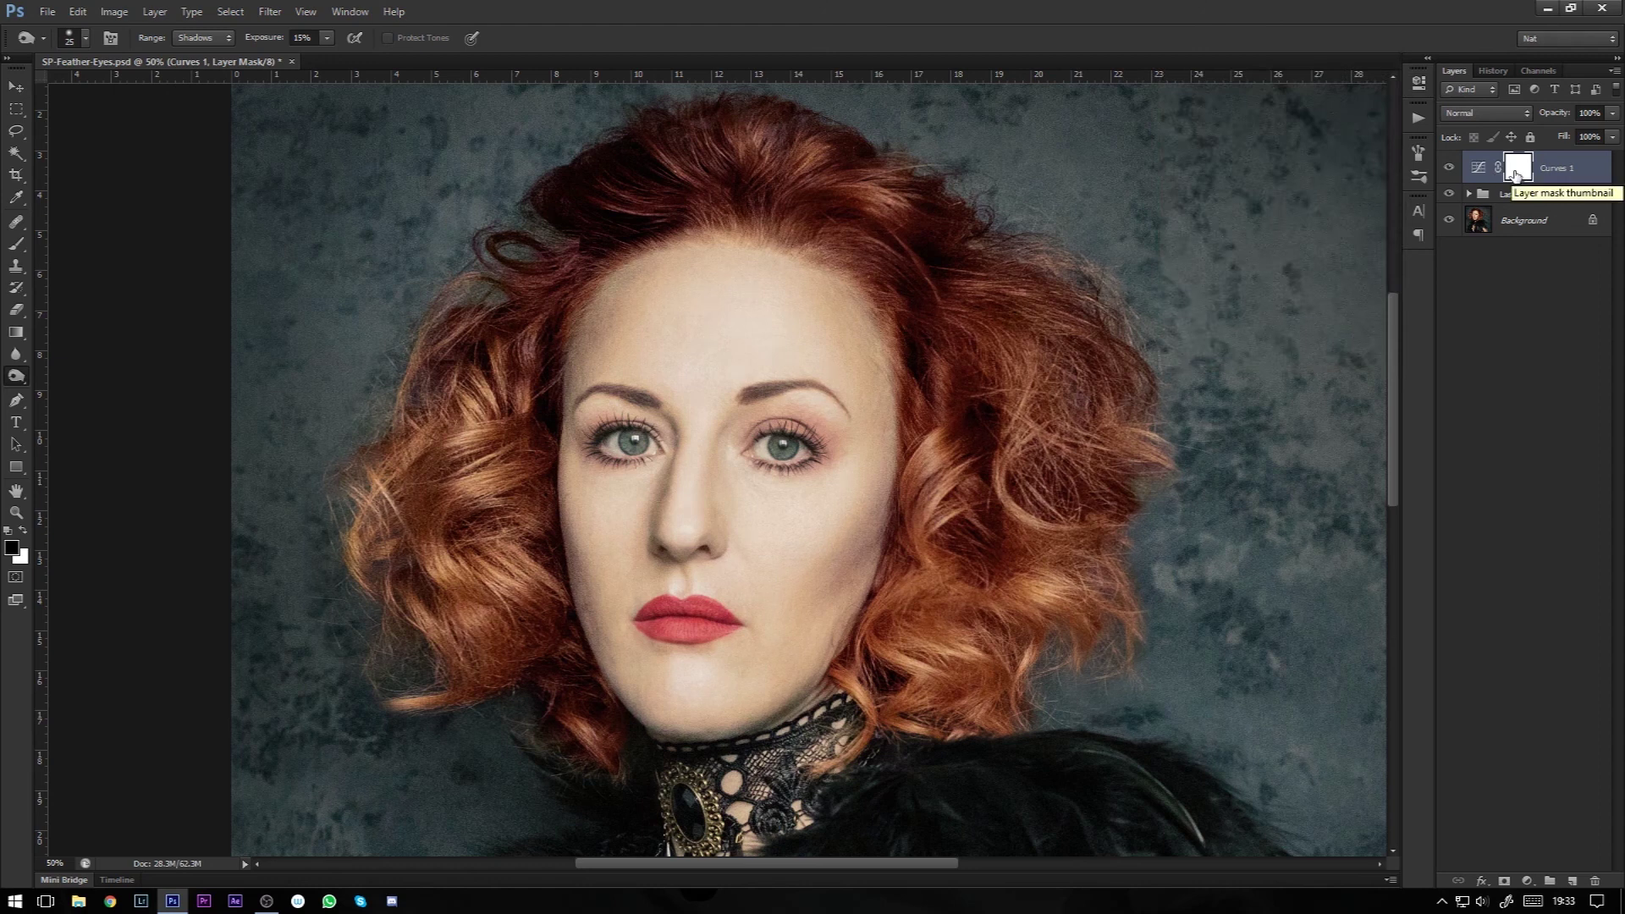
key("ctrl+i")
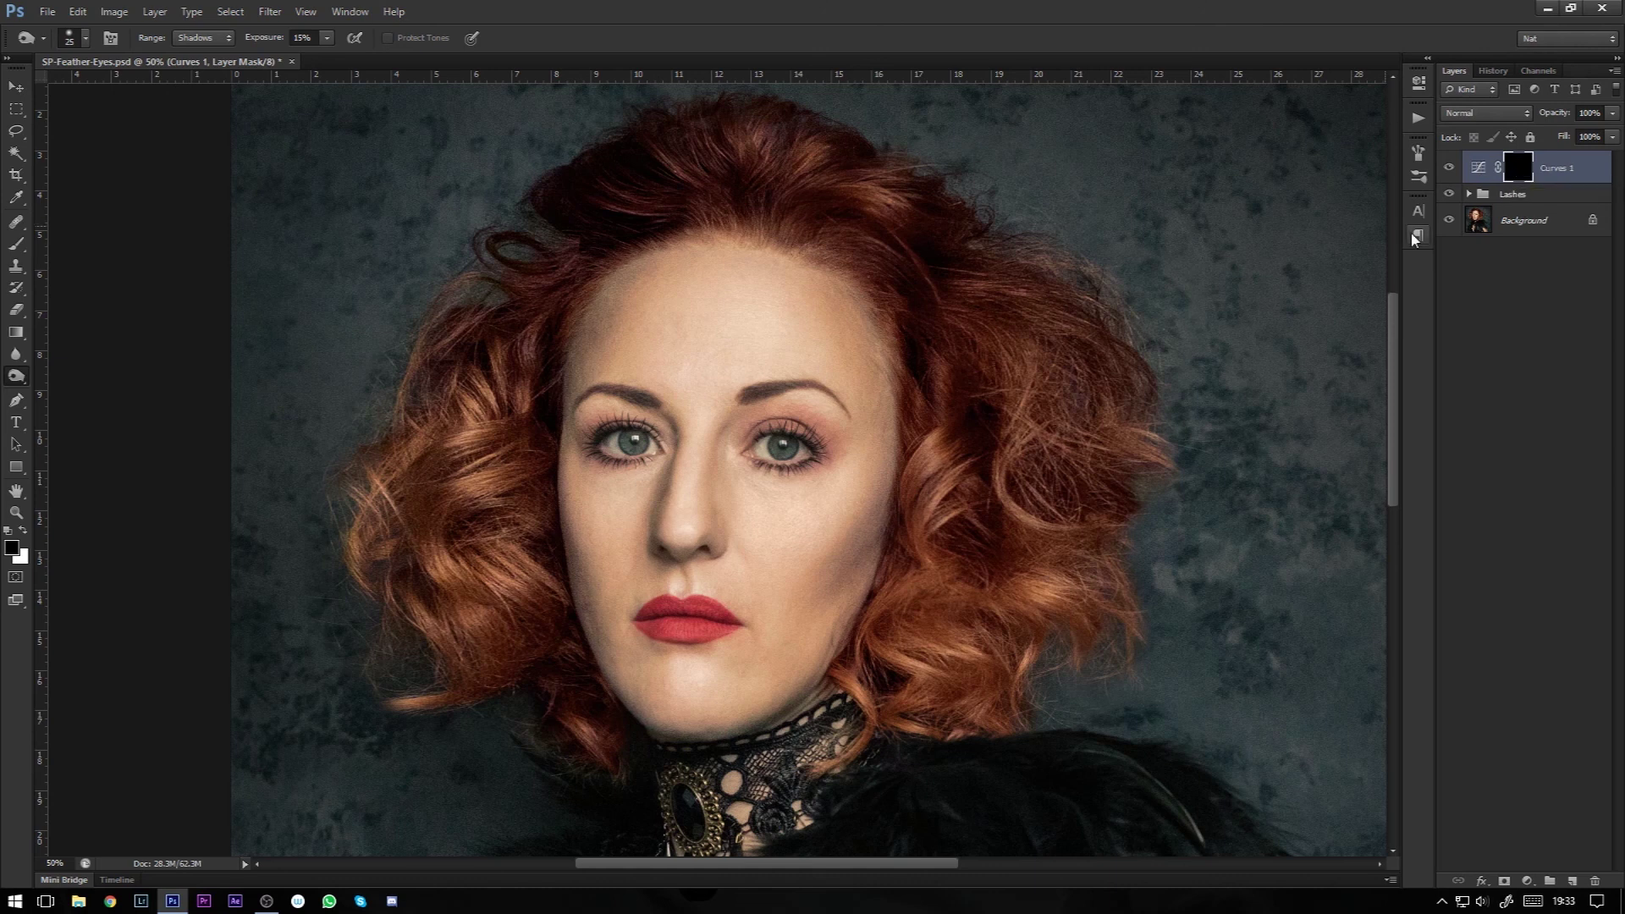
Step: Set up the Brush tool with a soft round 20 px tip and white as the foreground colour for the mask
left_click(16, 244)
left_click(85, 36)
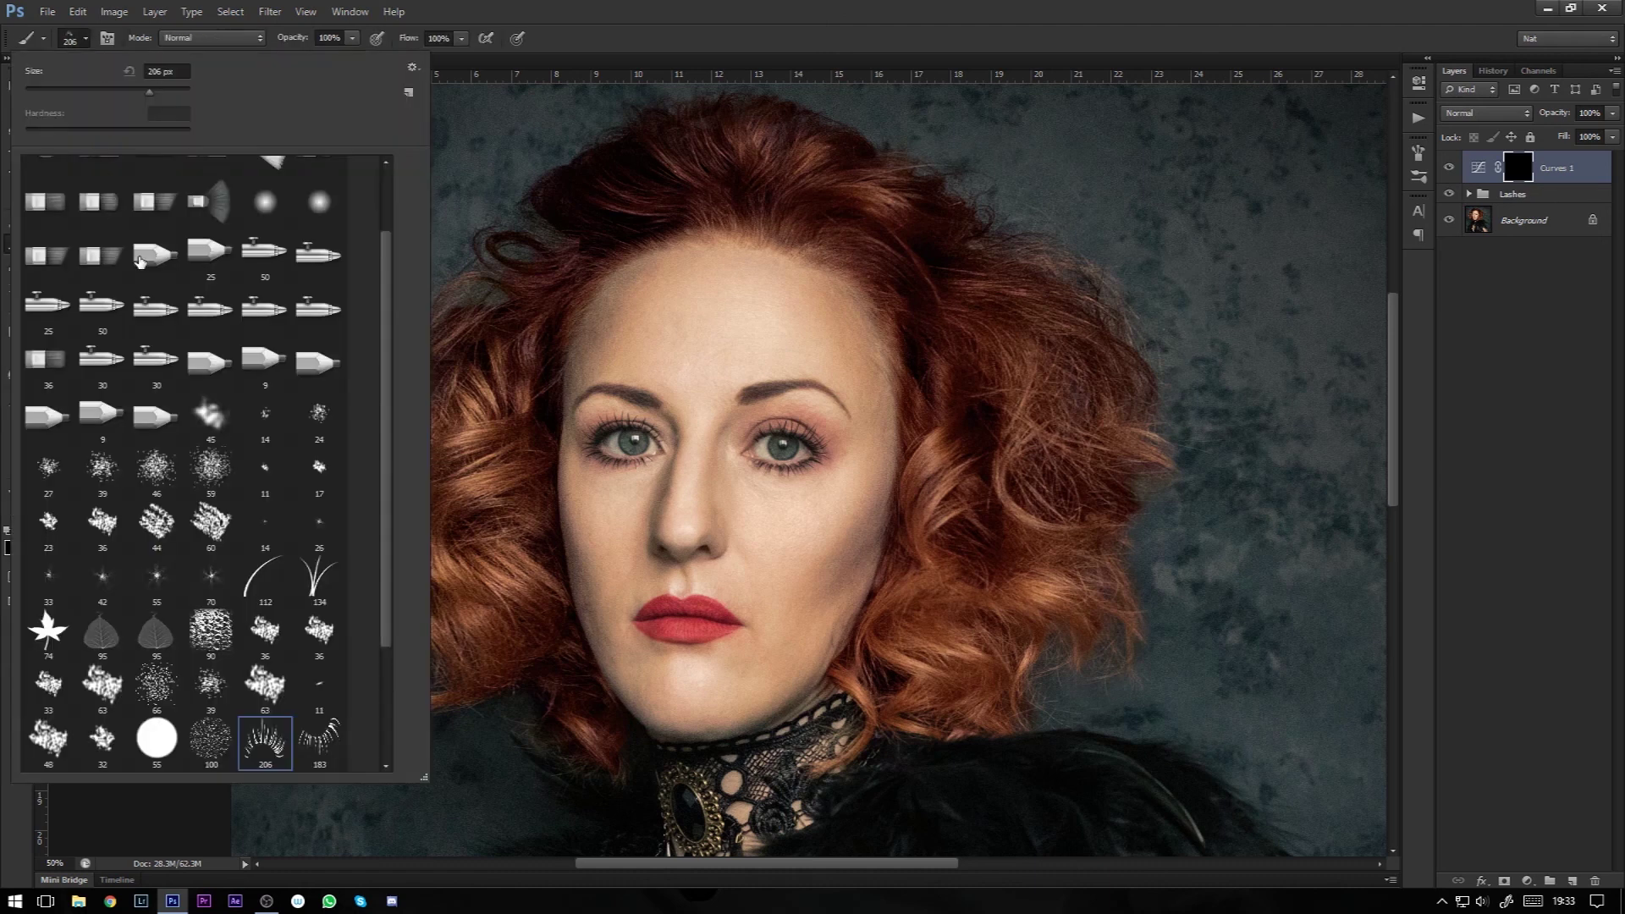
scroll(138, 258, "up", 2)
left_click(154, 180)
left_click(575, 7)
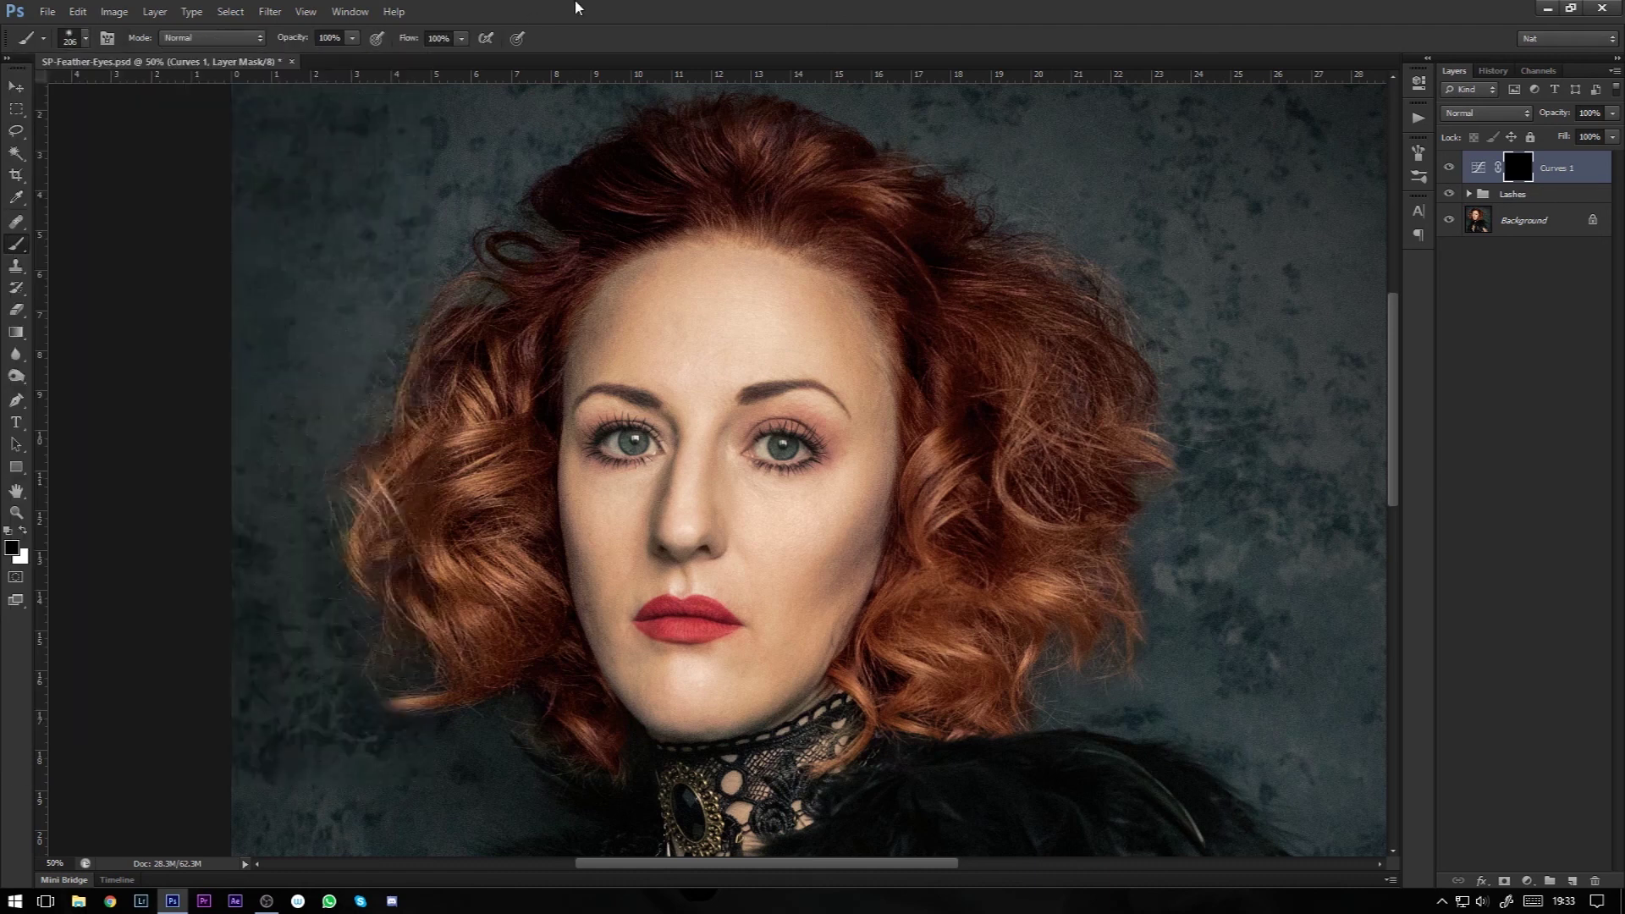
left_click(23, 531)
key("ctrl+plus")
key("bracketleft")
key("bracketleft")
key("bracketleft")
key("bracketleft")
key("bracketleft")
key("bracketleft")
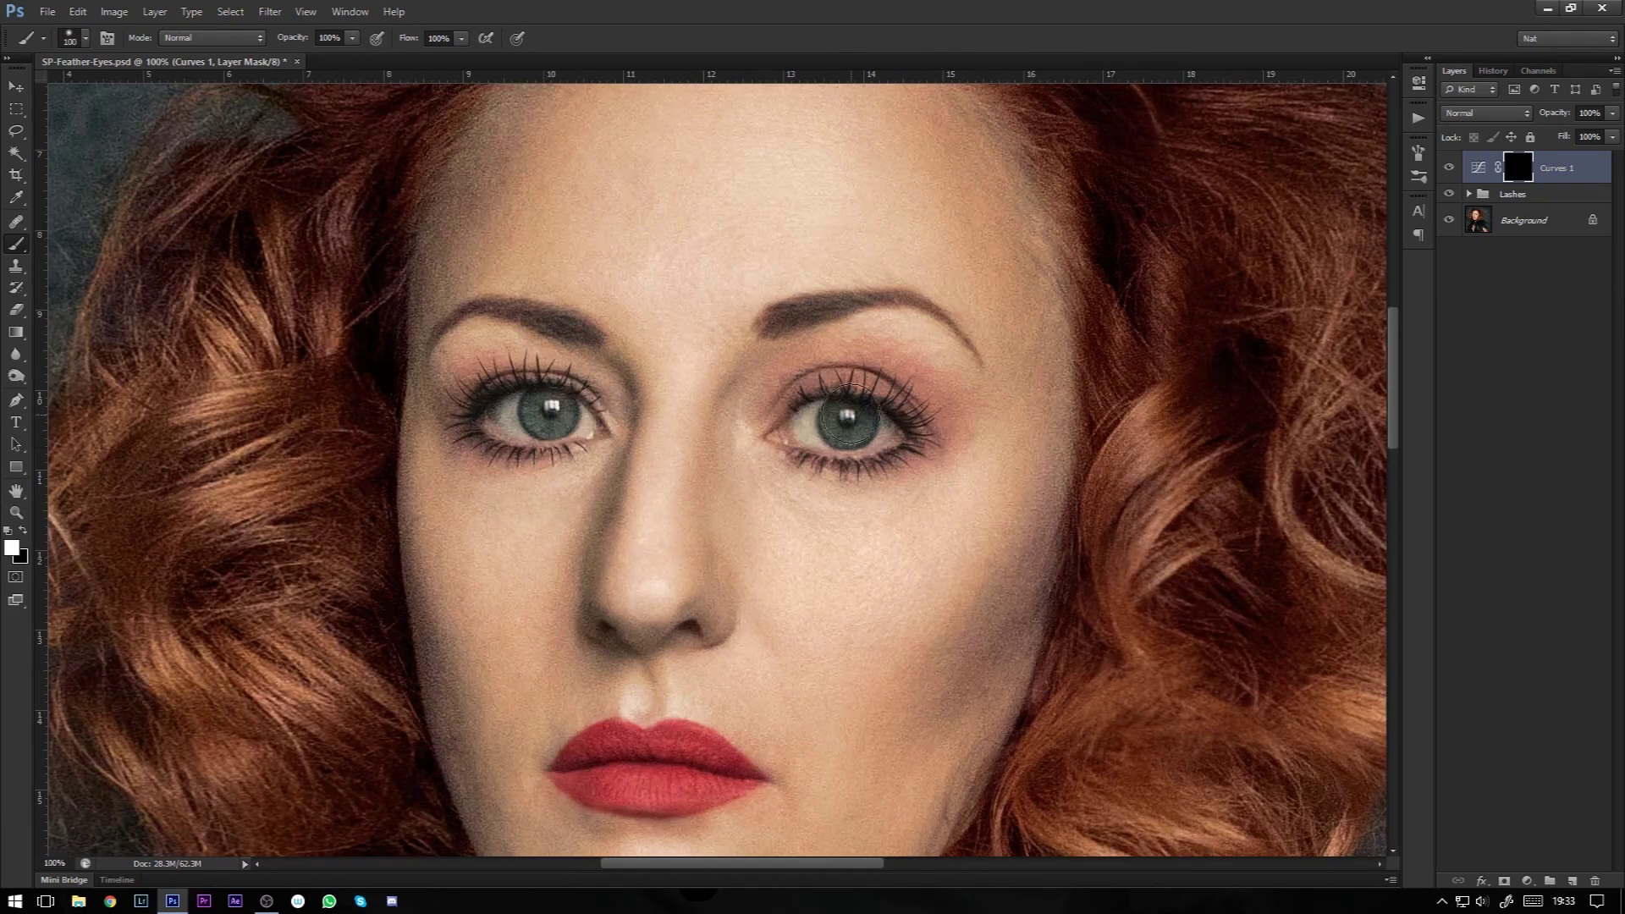
key("bracketleft")
key("bracketleft")
key("bracketleft")
left_click(86, 38)
left_click(627, 7)
key("ctrl+plus")
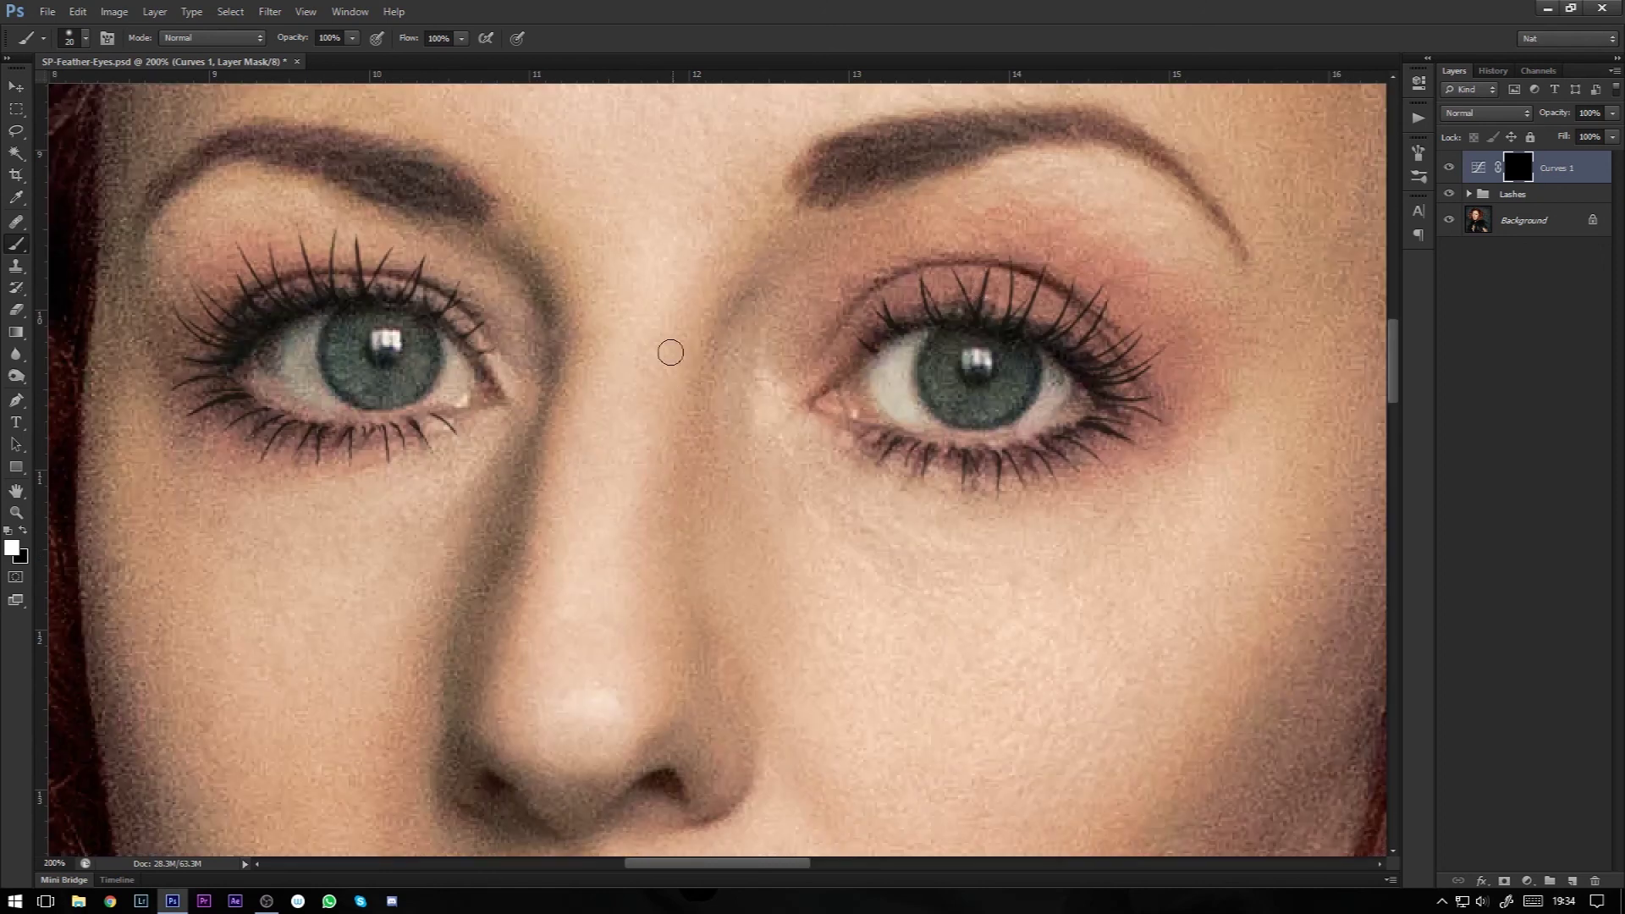
Step: Paint white on the Curves 1 mask over the insides of both eyes to brighten them
key("x")
key("x")
key("x")
key("x")
key("x")
key("x")
key("x")
key("x")
mouse_move(956, 410)
left_mouse_down()
mouse_move(979, 395)
mouse_move(954, 395)
mouse_move(982, 400)
left_mouse_up()
mouse_move(373, 354)
left_mouse_down()
mouse_move(338, 347)
mouse_move(364, 385)
mouse_move(414, 371)
mouse_move(305, 351)
mouse_move(311, 335)
mouse_move(310, 378)
mouse_move(275, 360)
mouse_move(438, 370)
mouse_move(438, 387)
mouse_move(474, 359)
left_mouse_up()
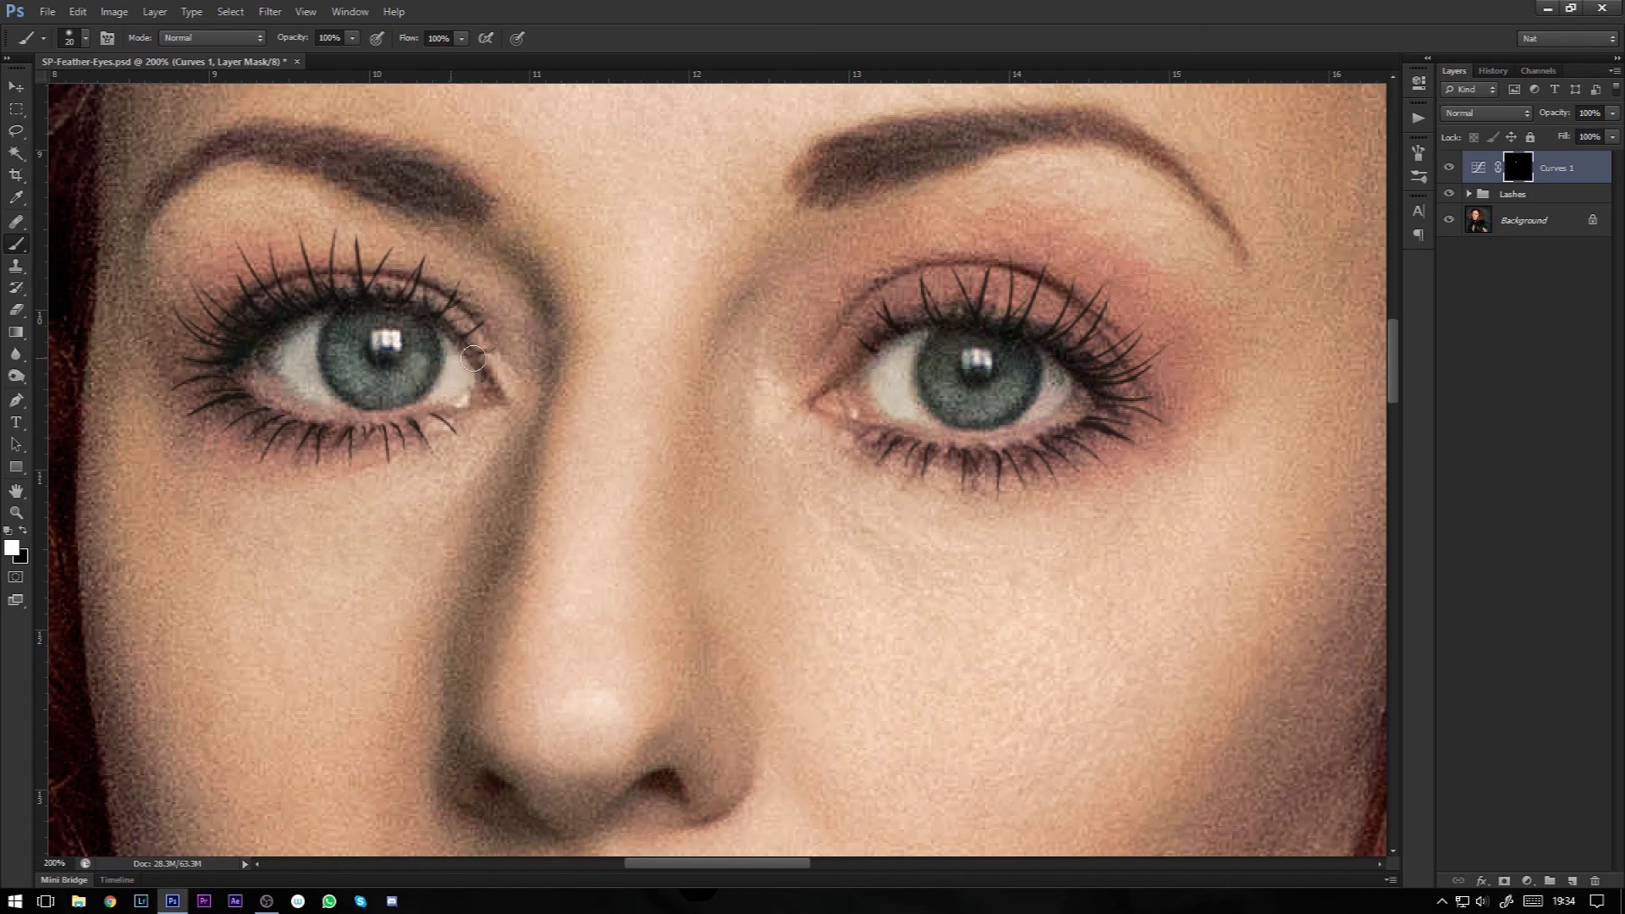
Step: Compare the whole face with the Curves 1 adjustment hidden and shown
key("ctrl+minus")
key("ctrl+minus")
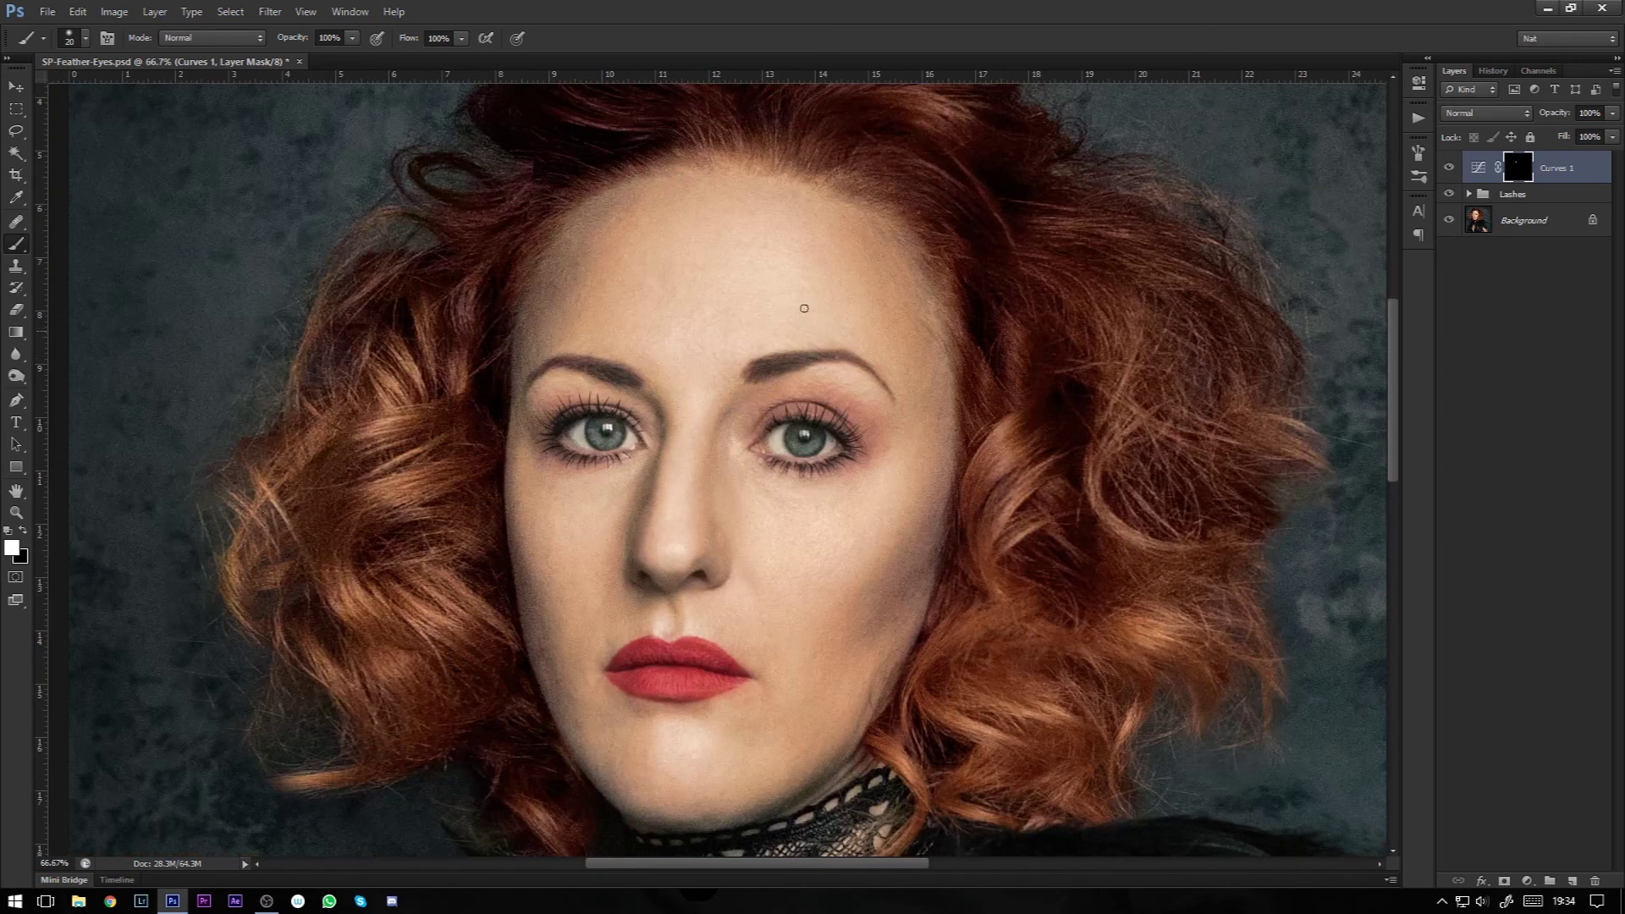
left_click(1448, 168)
left_click(1448, 168)
left_click(1448, 168)
left_click(1448, 168)
Step: Fine-tune the midtone point of the Curves 1 adjustment by shifting it slightly toward the highlights
double_click(1478, 168)
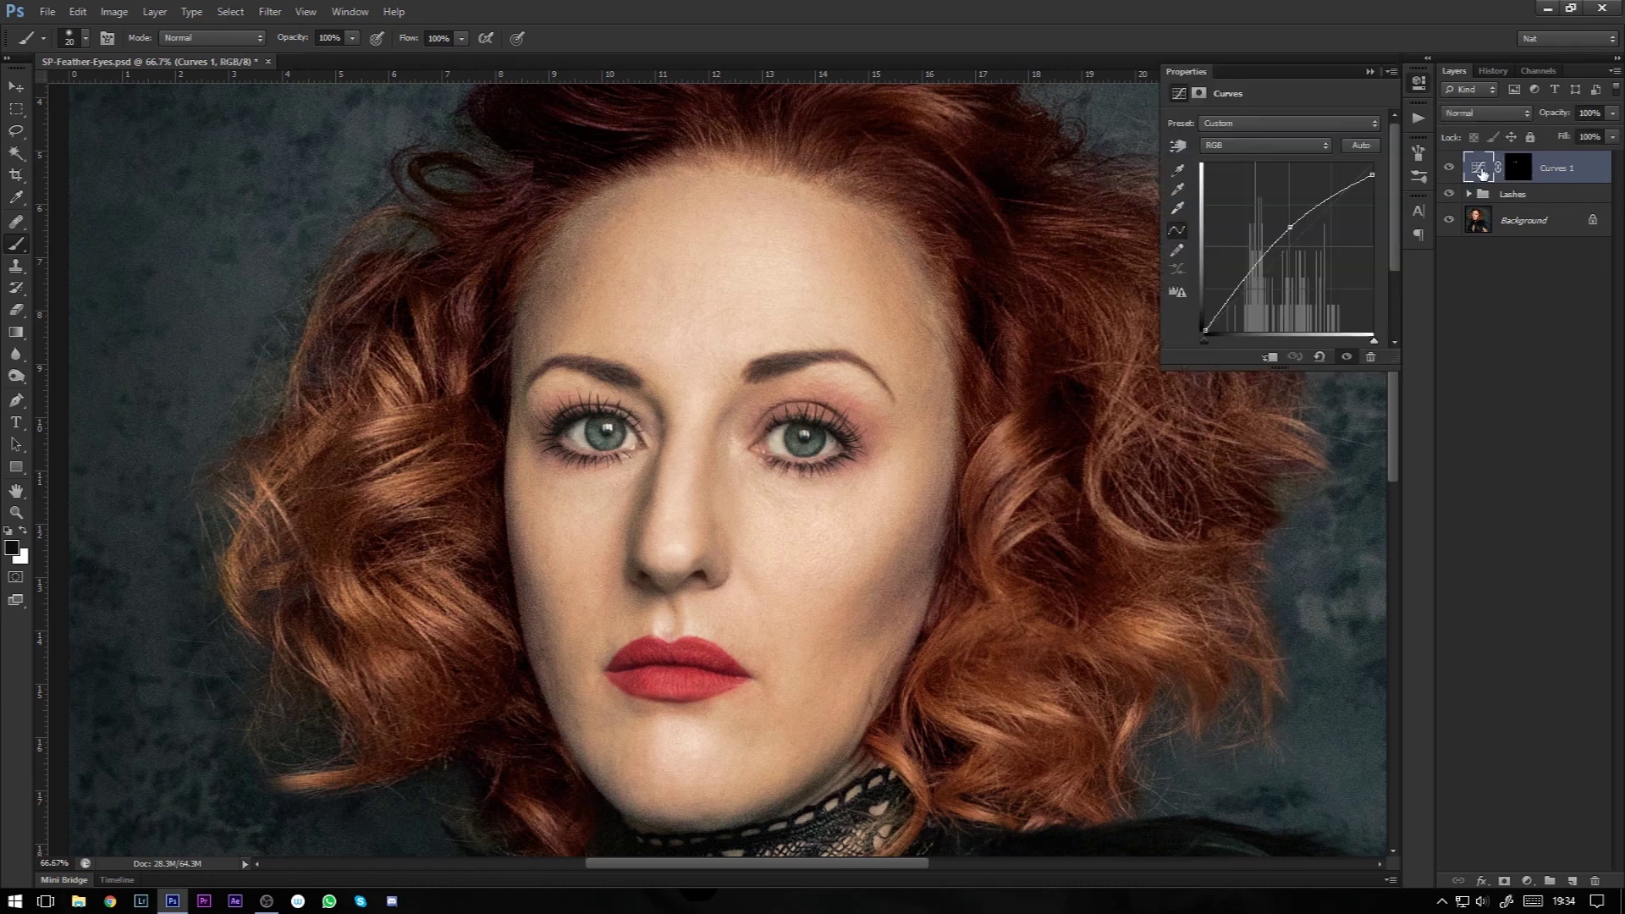
left_click_drag(1290, 226, 1293, 227)
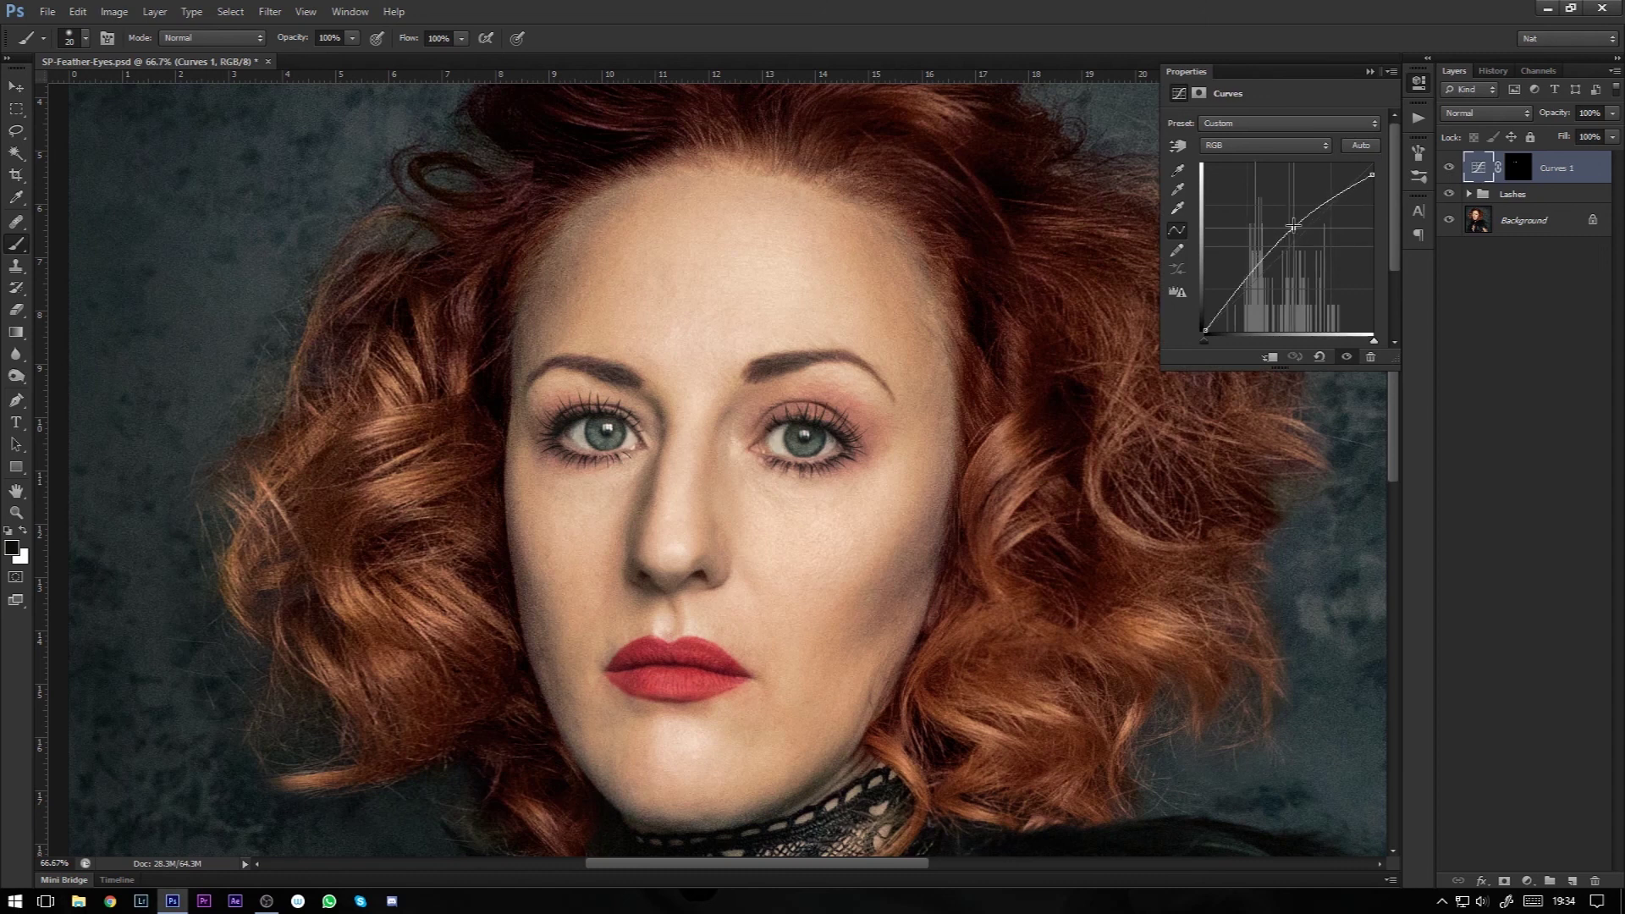
left_click(1369, 71)
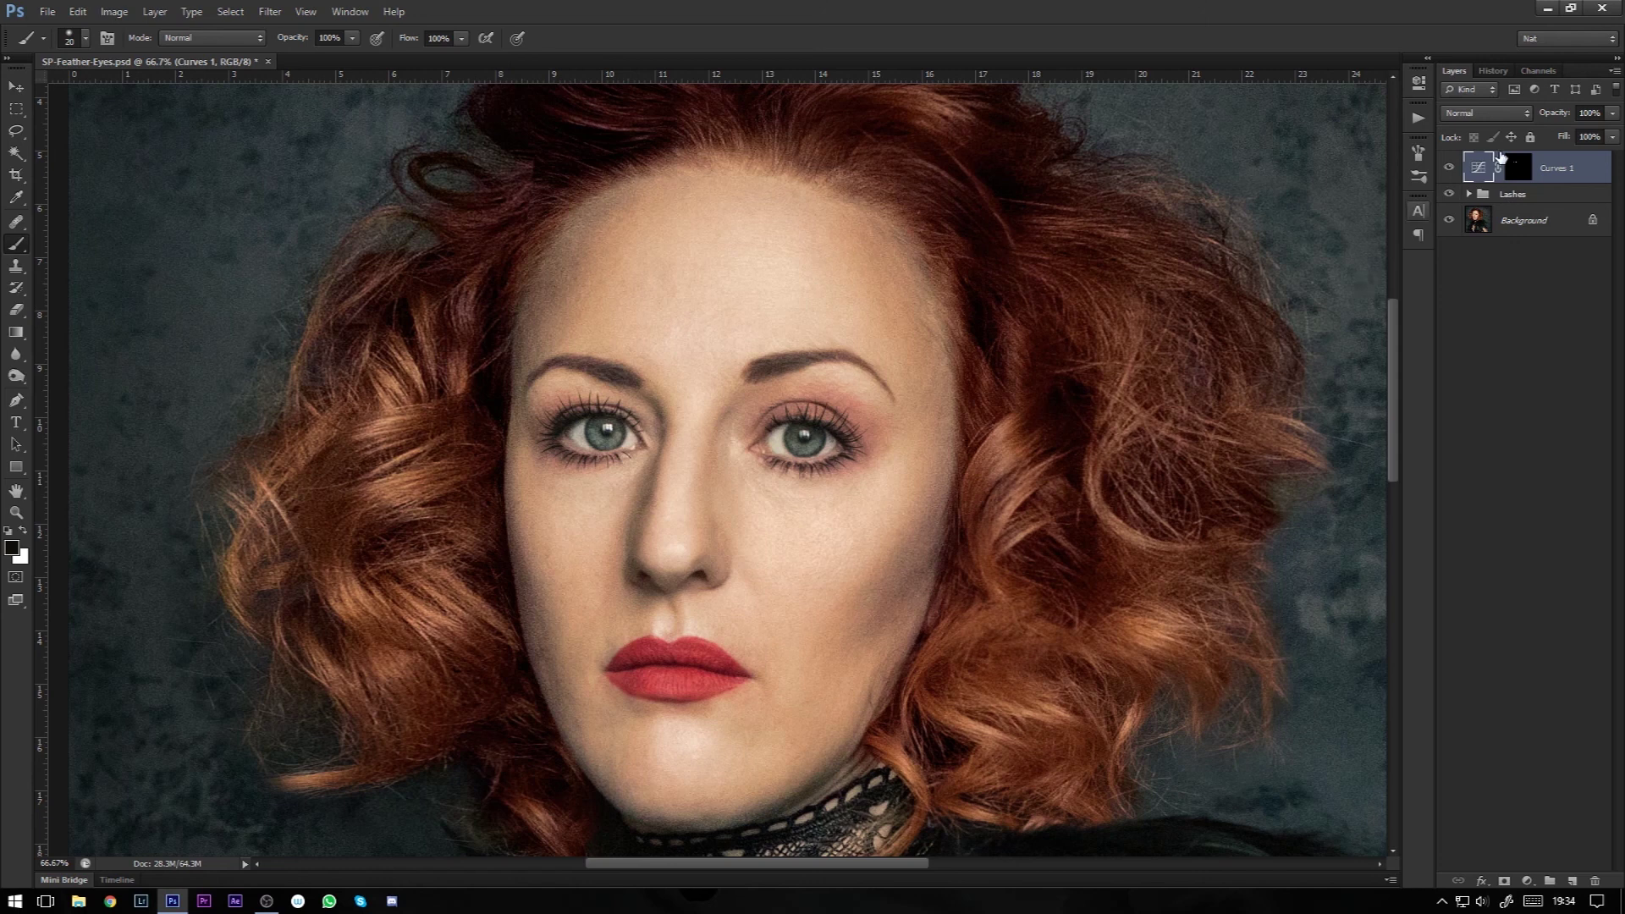
Step: Add a second Curves adjustment layer with lowered midtones and a raised black input point to darken, and invert its mask to black
left_click(1528, 881)
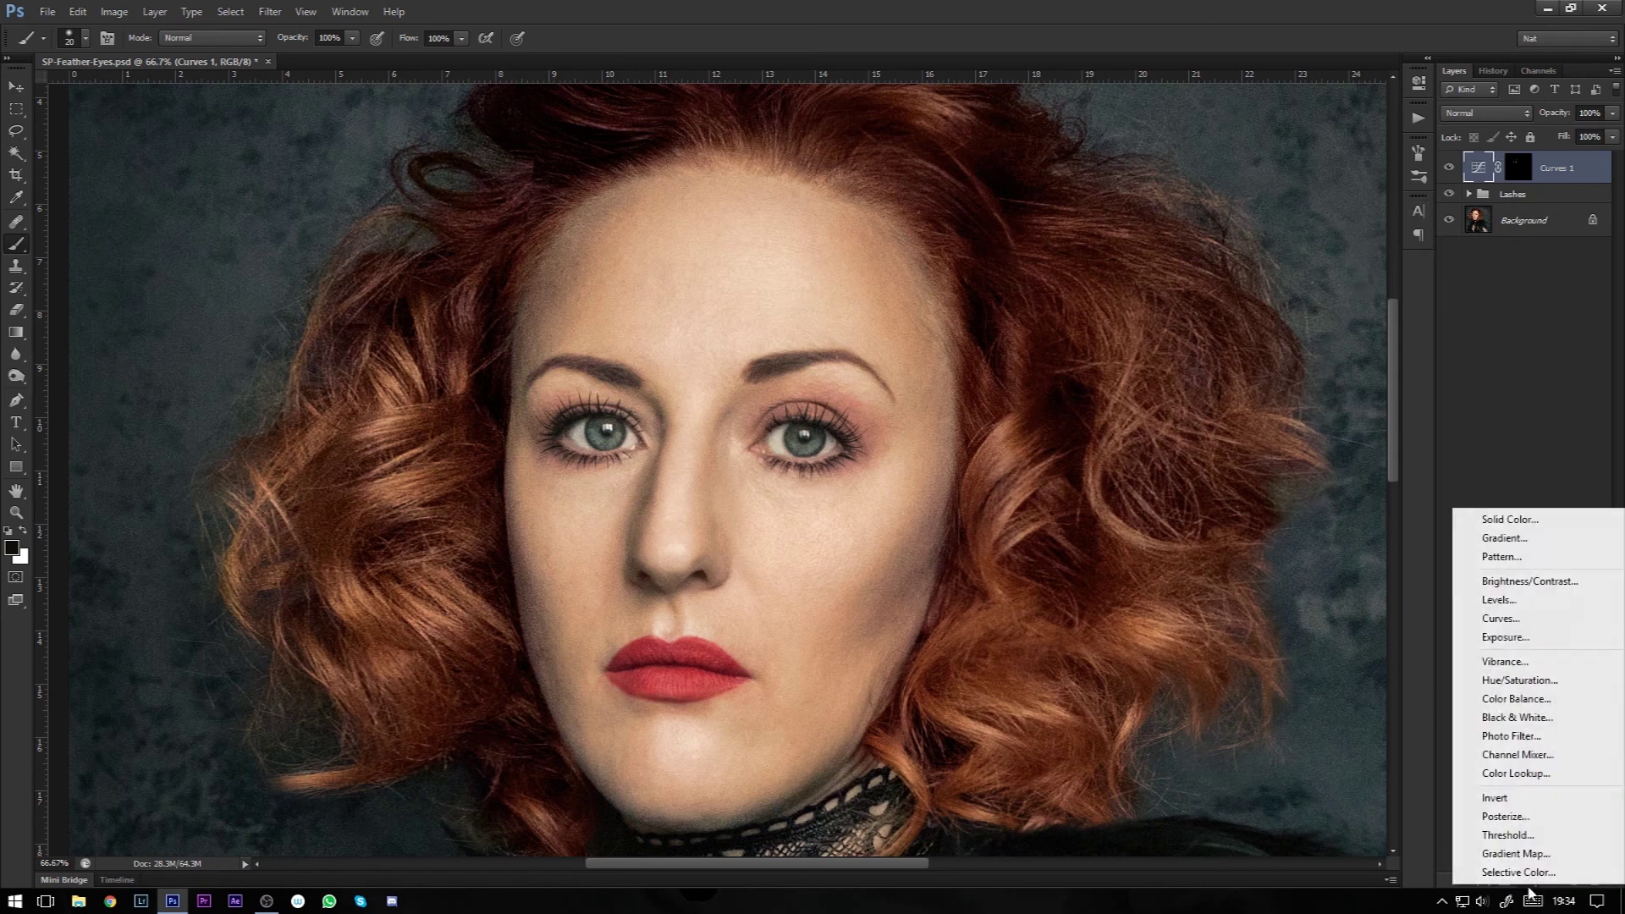
left_click(1552, 619)
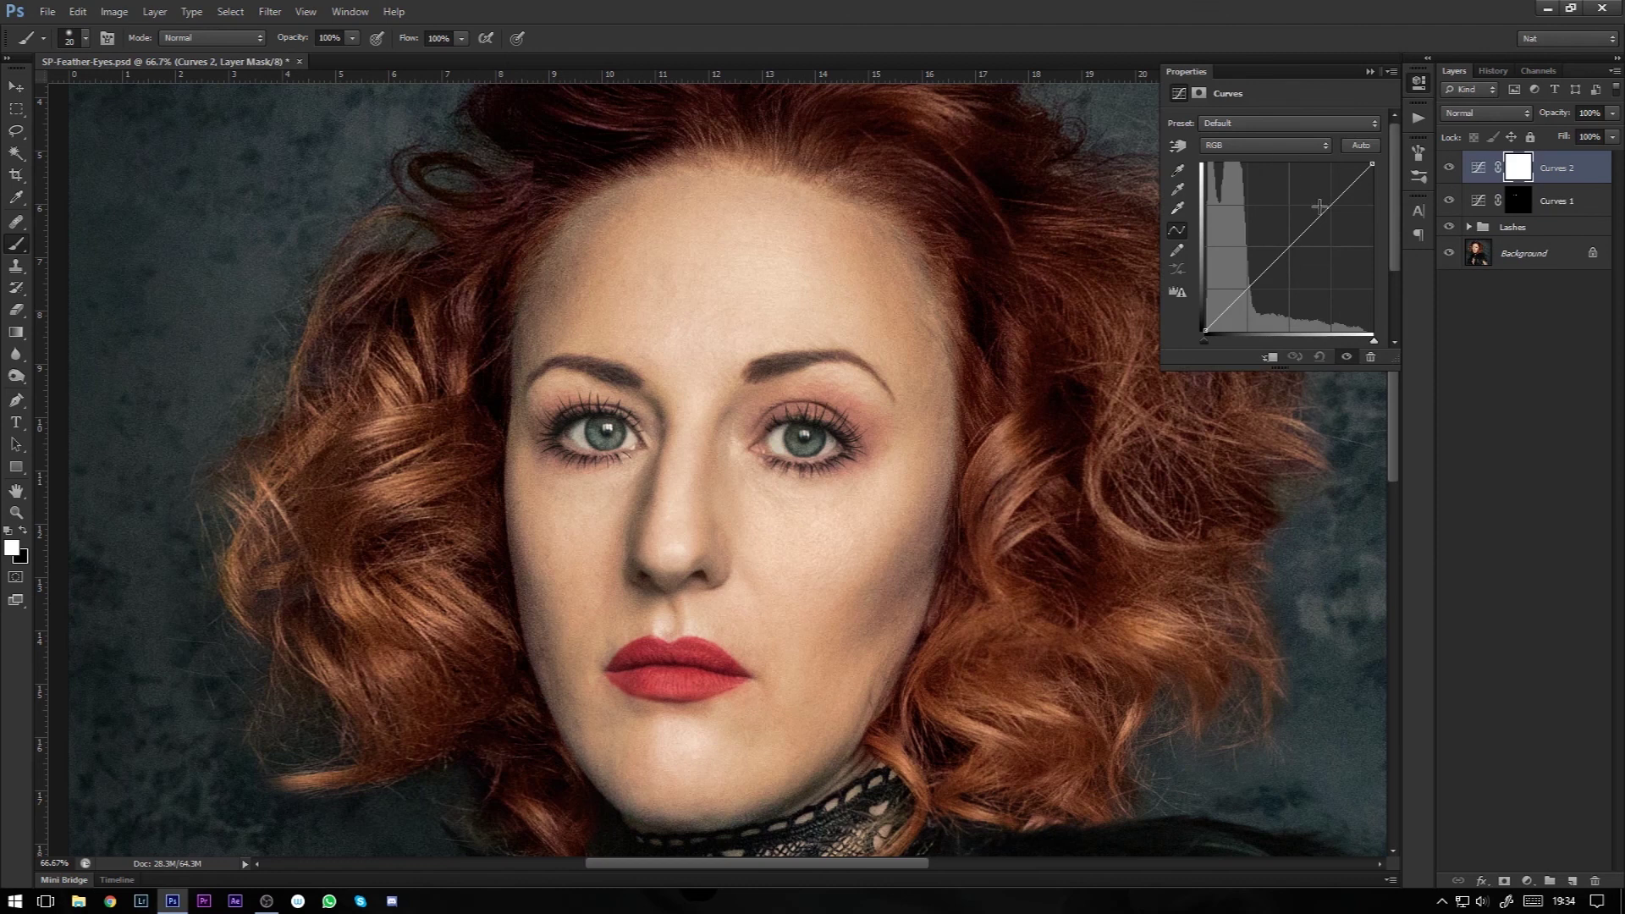
left_click_drag(1289, 246, 1289, 255)
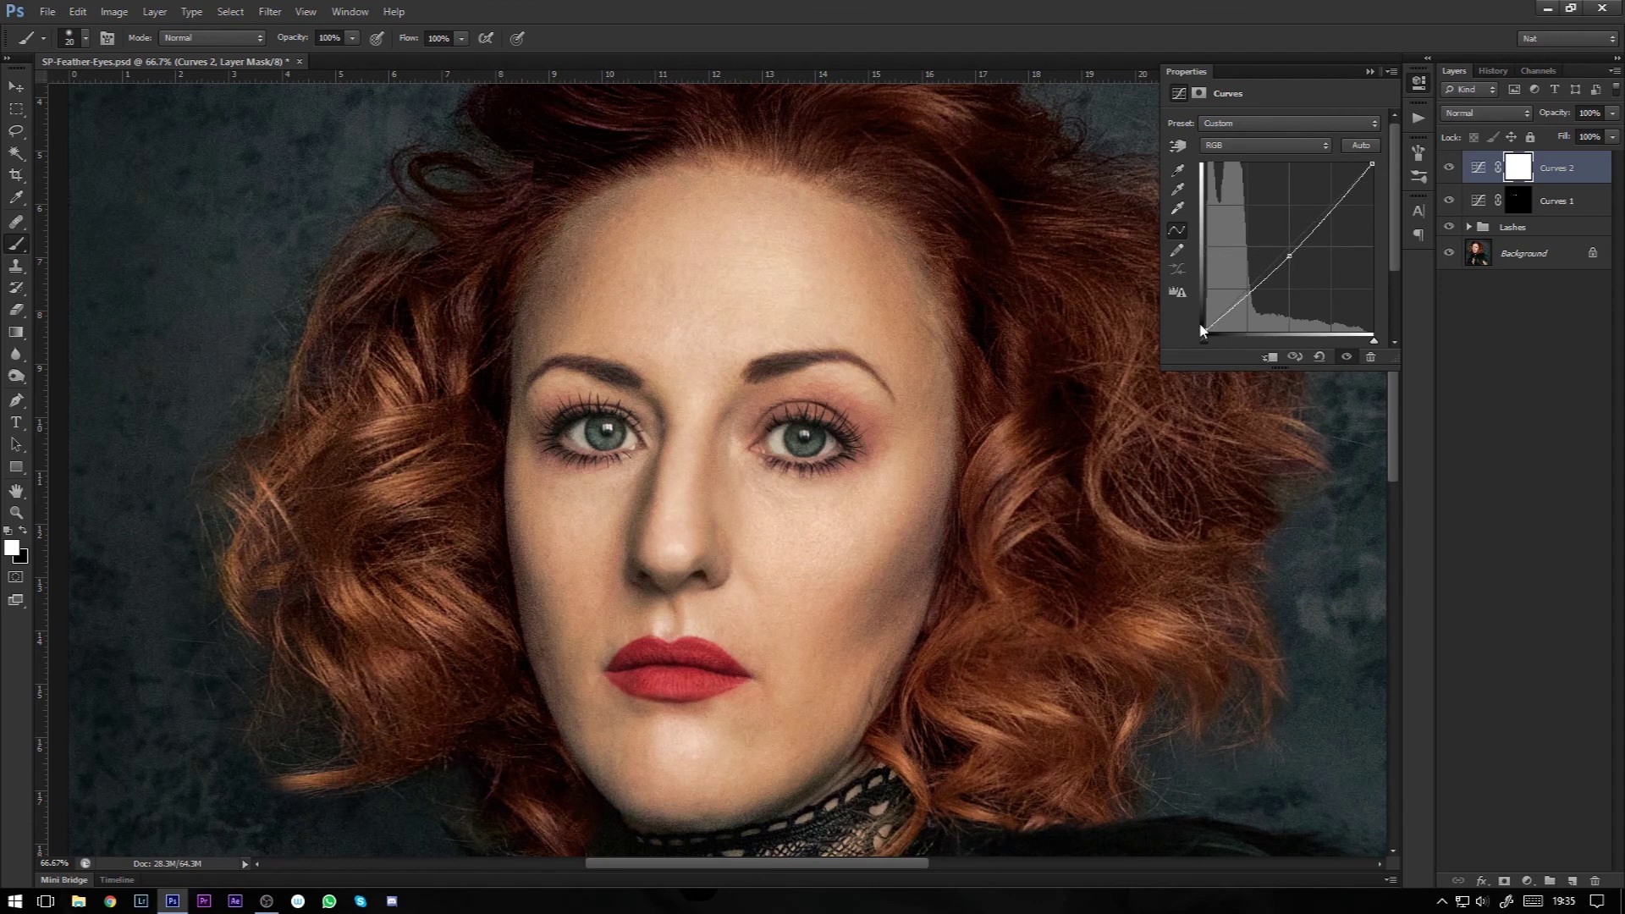
left_click_drag(1205, 329, 1215, 335)
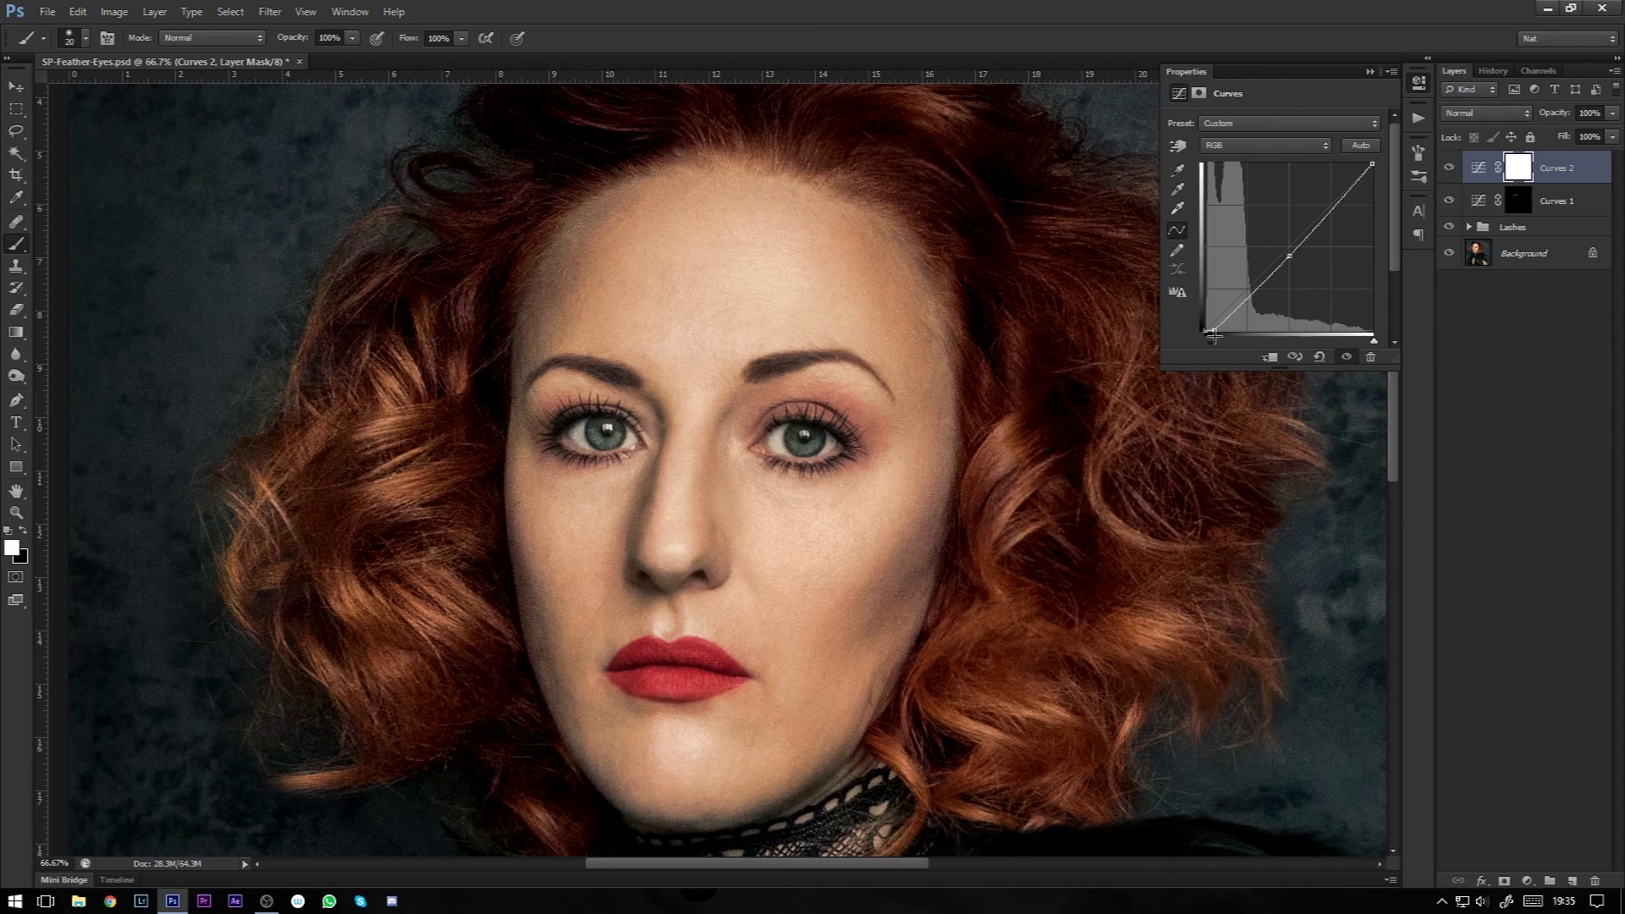
left_click(1368, 73)
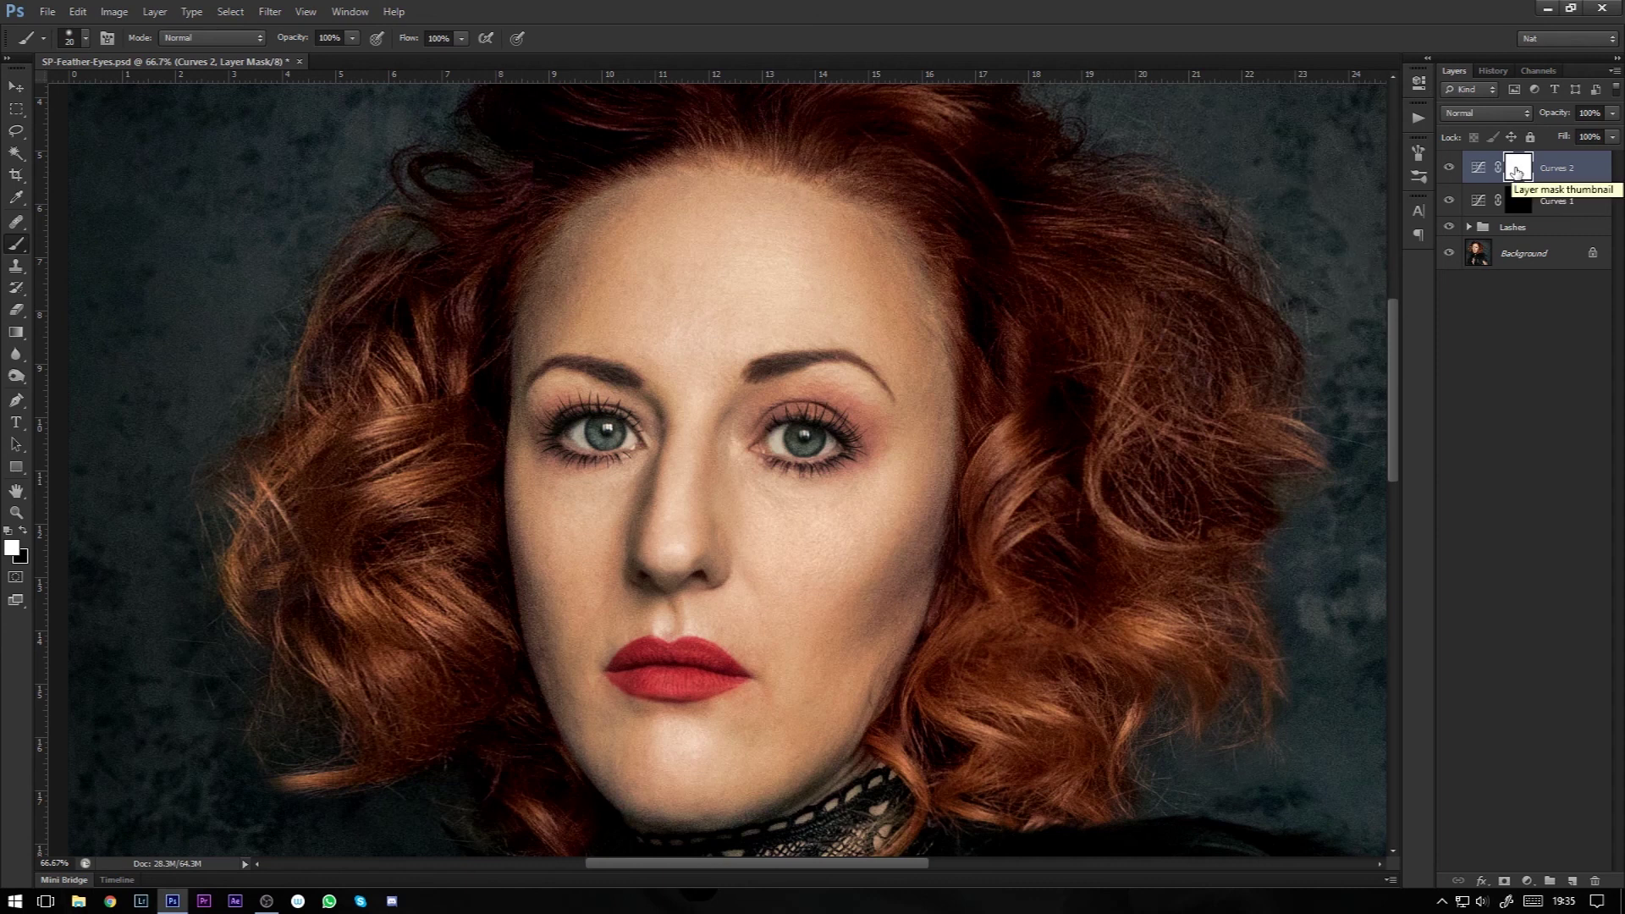
key("ctrl+i")
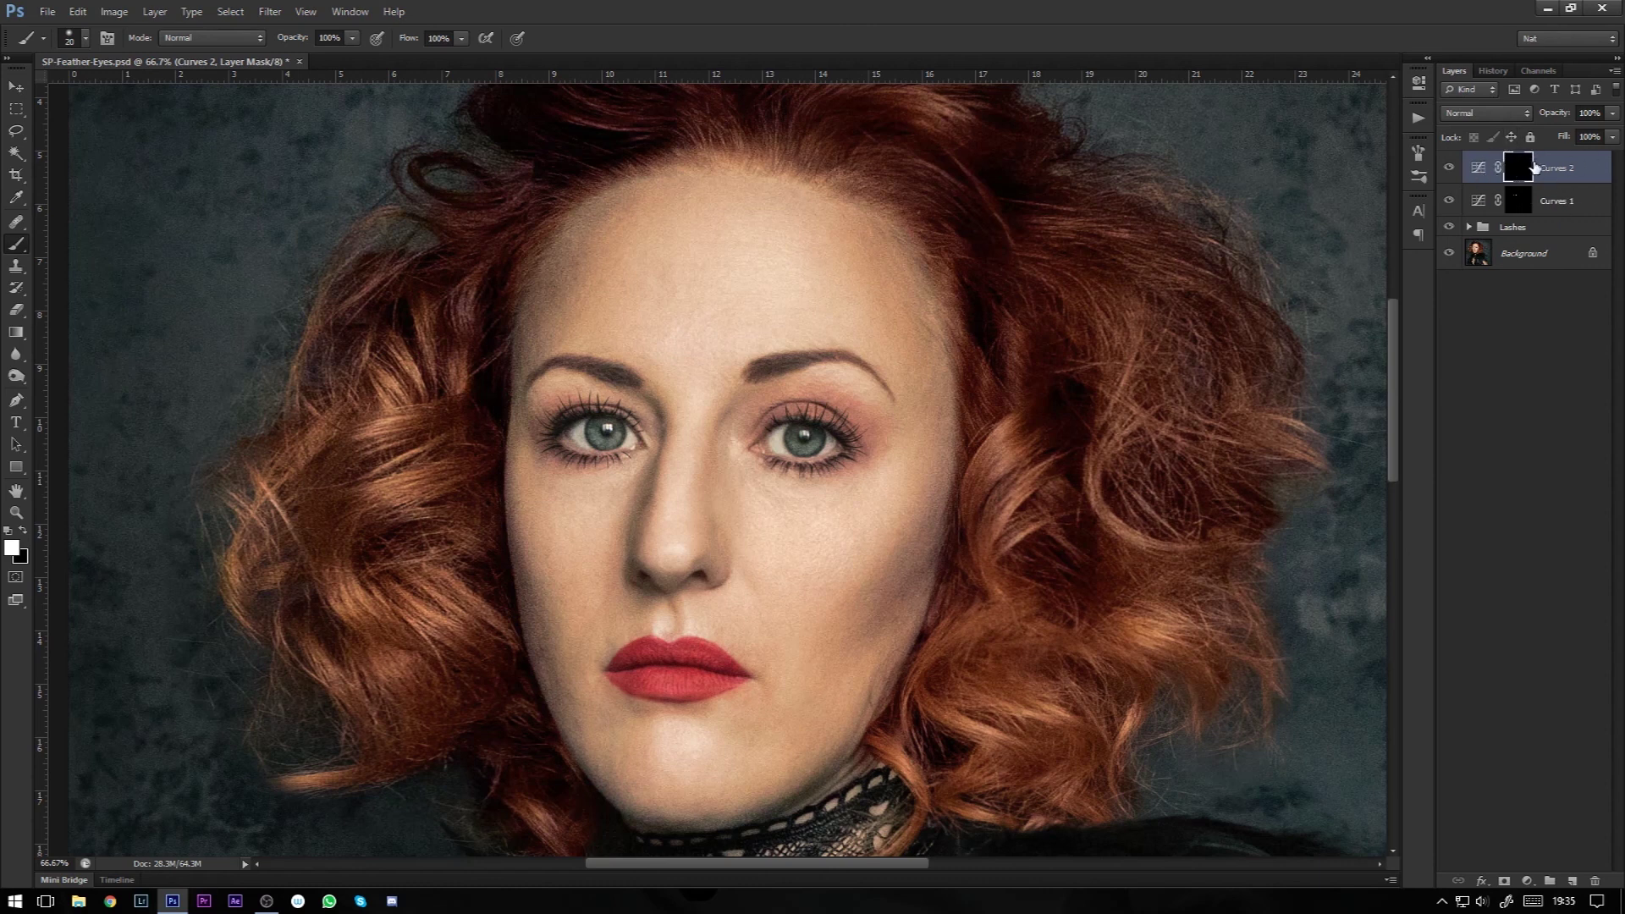
Step: Paint white with a small brush on the Curves 2 mask around the iris edges to darken them, and enlarge the brush to 25 px
key("ctrl+plus")
key("ctrl+plus")
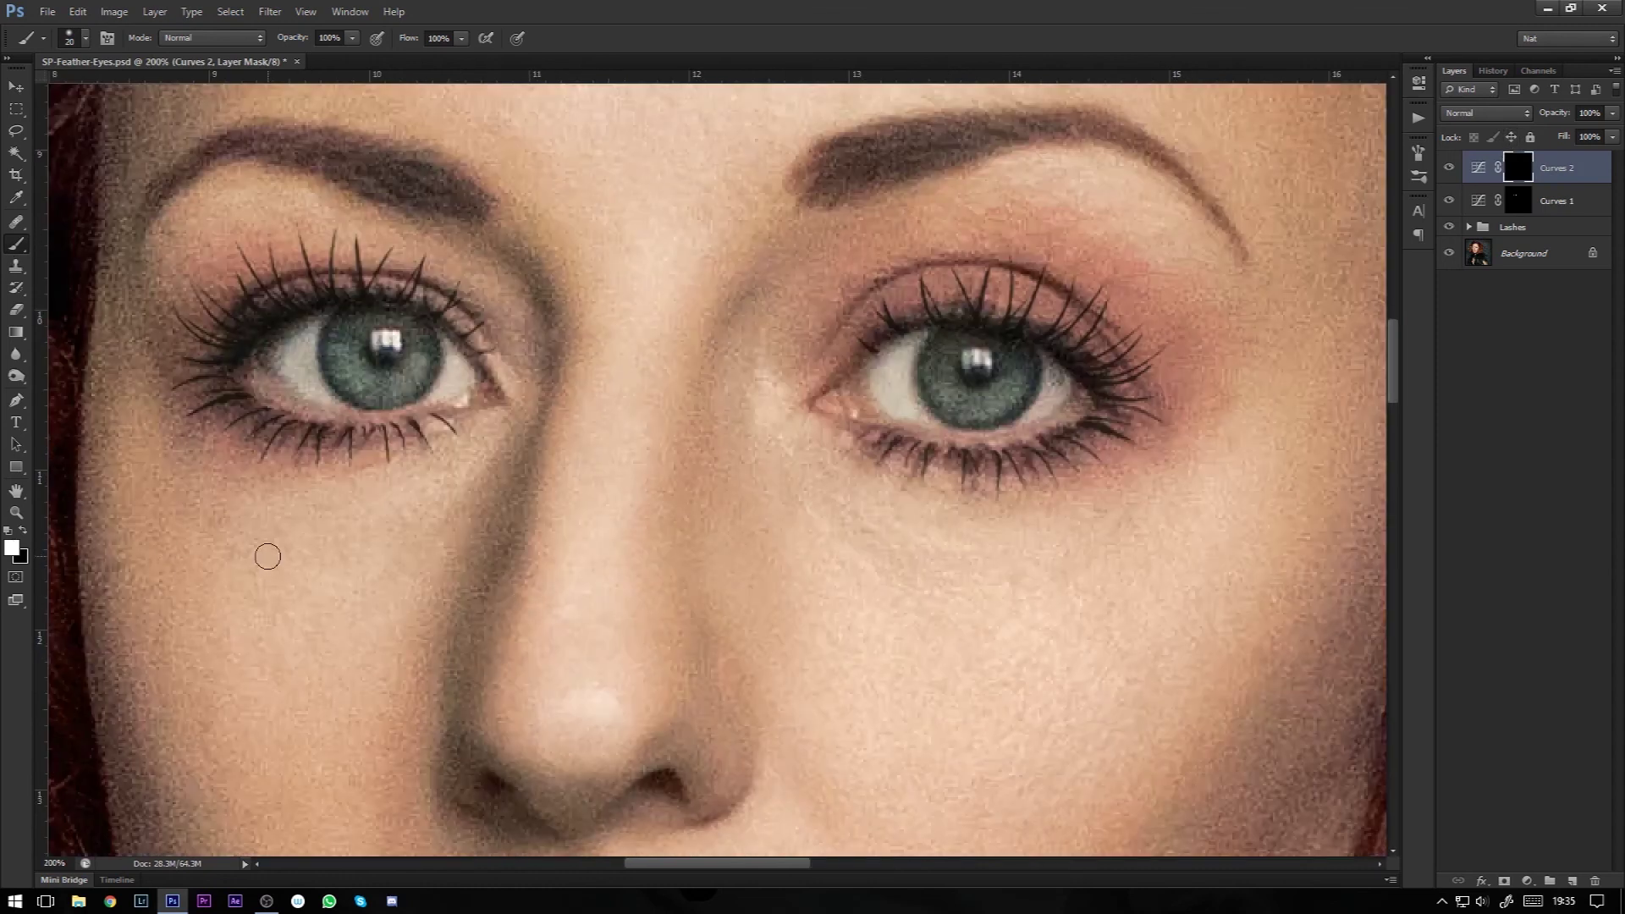
key("bracketleft")
key("bracketleft")
key("bracketleft")
key("bracketleft")
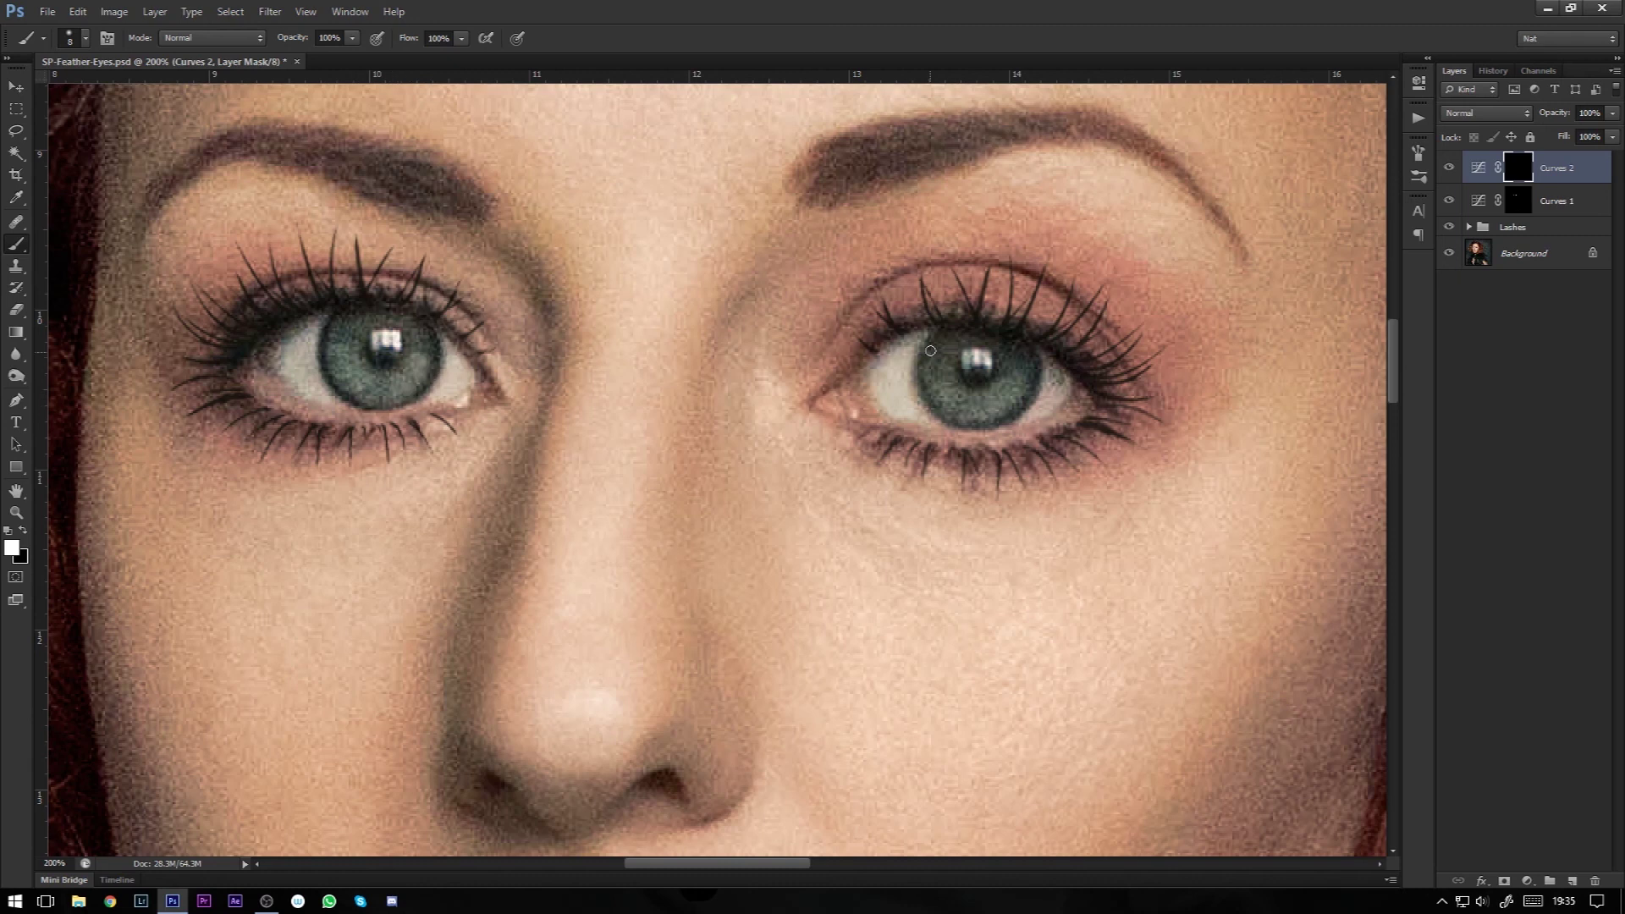
mouse_move(923, 355)
left_mouse_down()
mouse_move(965, 428)
mouse_move(944, 412)
mouse_move(1030, 399)
mouse_move(985, 431)
left_mouse_up()
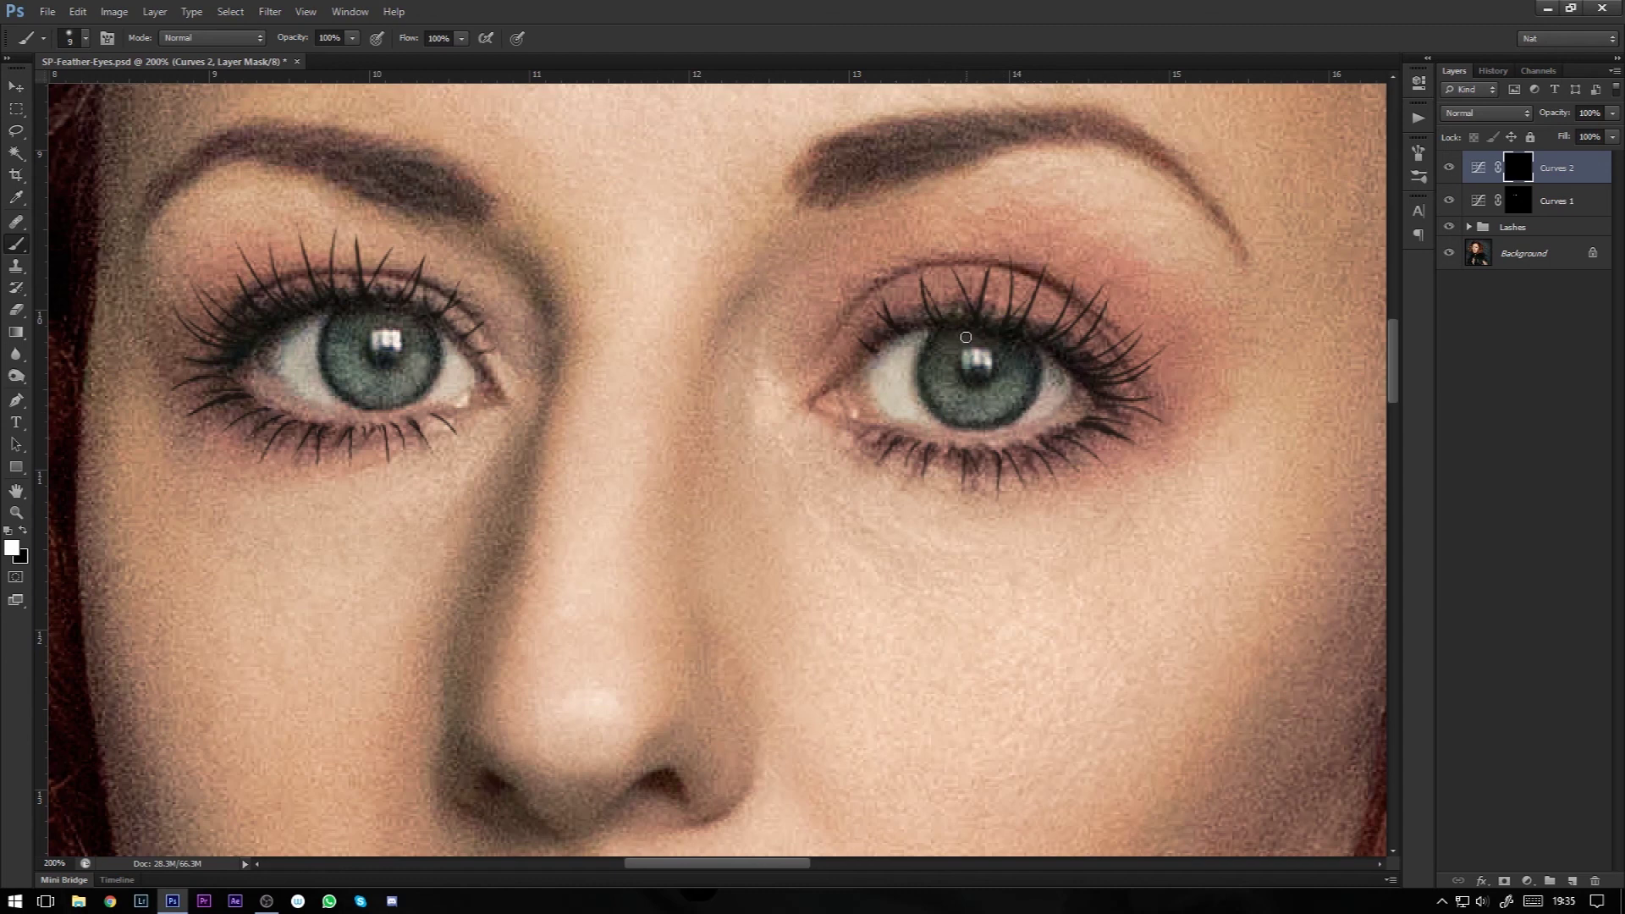
key("bracketright")
key("bracketright")
key("bracketright")
key("bracketright")
key("bracketright")
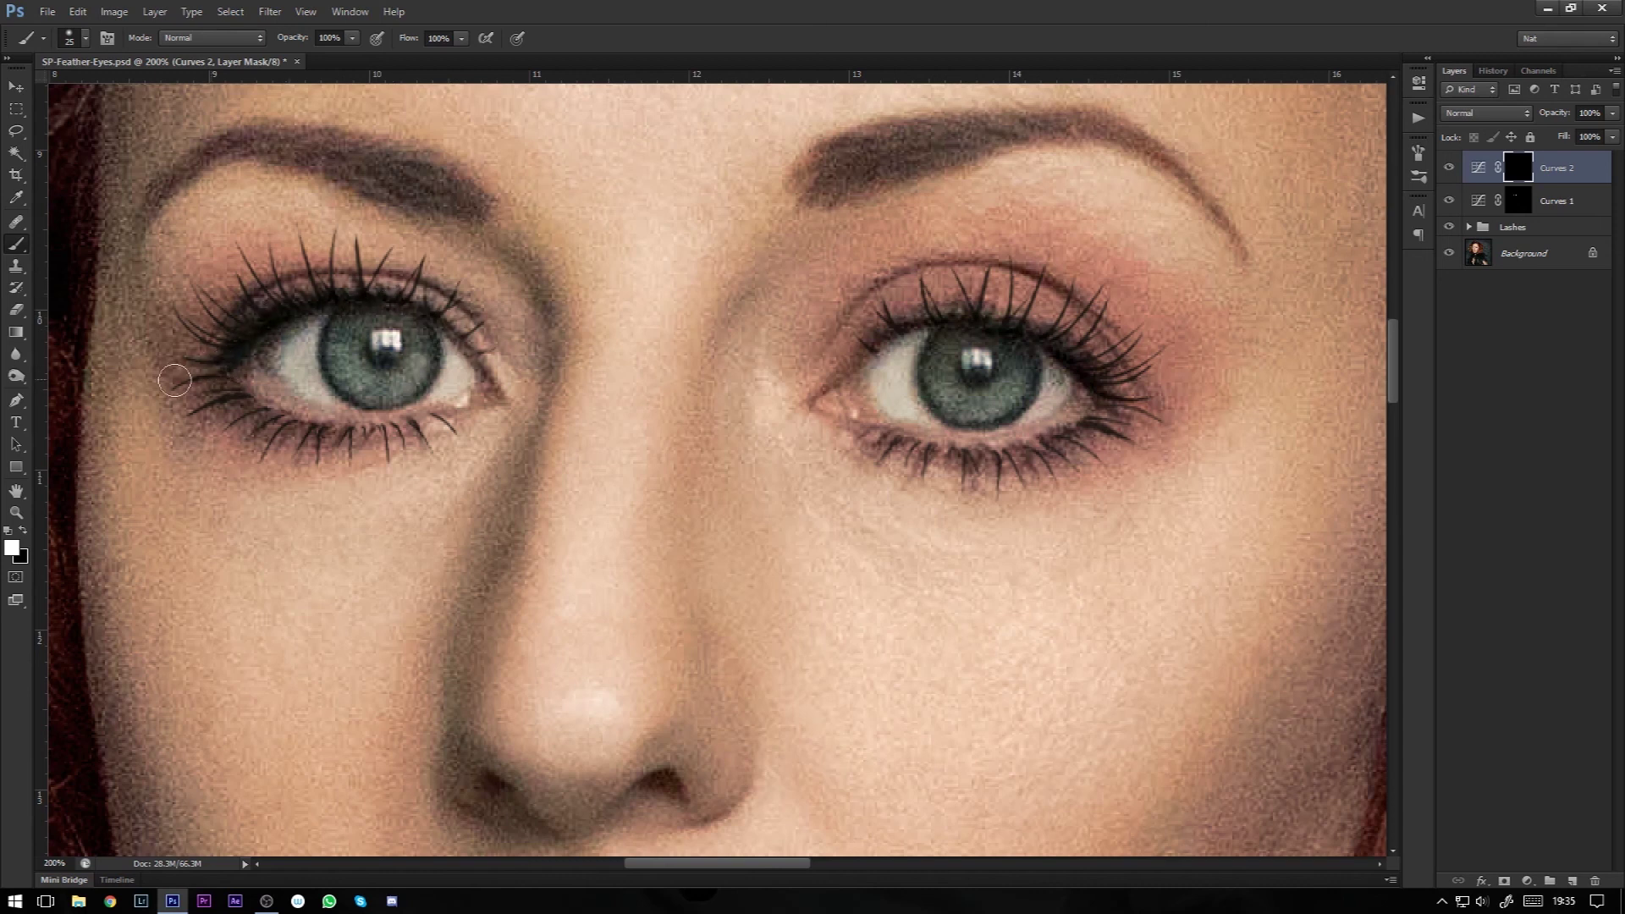
Step: Review the darkened eyes on the whole face and check the Curves 1 layer's opacity and curve settings
key("ctrl+minus")
key("ctrl+minus")
key("ctrl+minus")
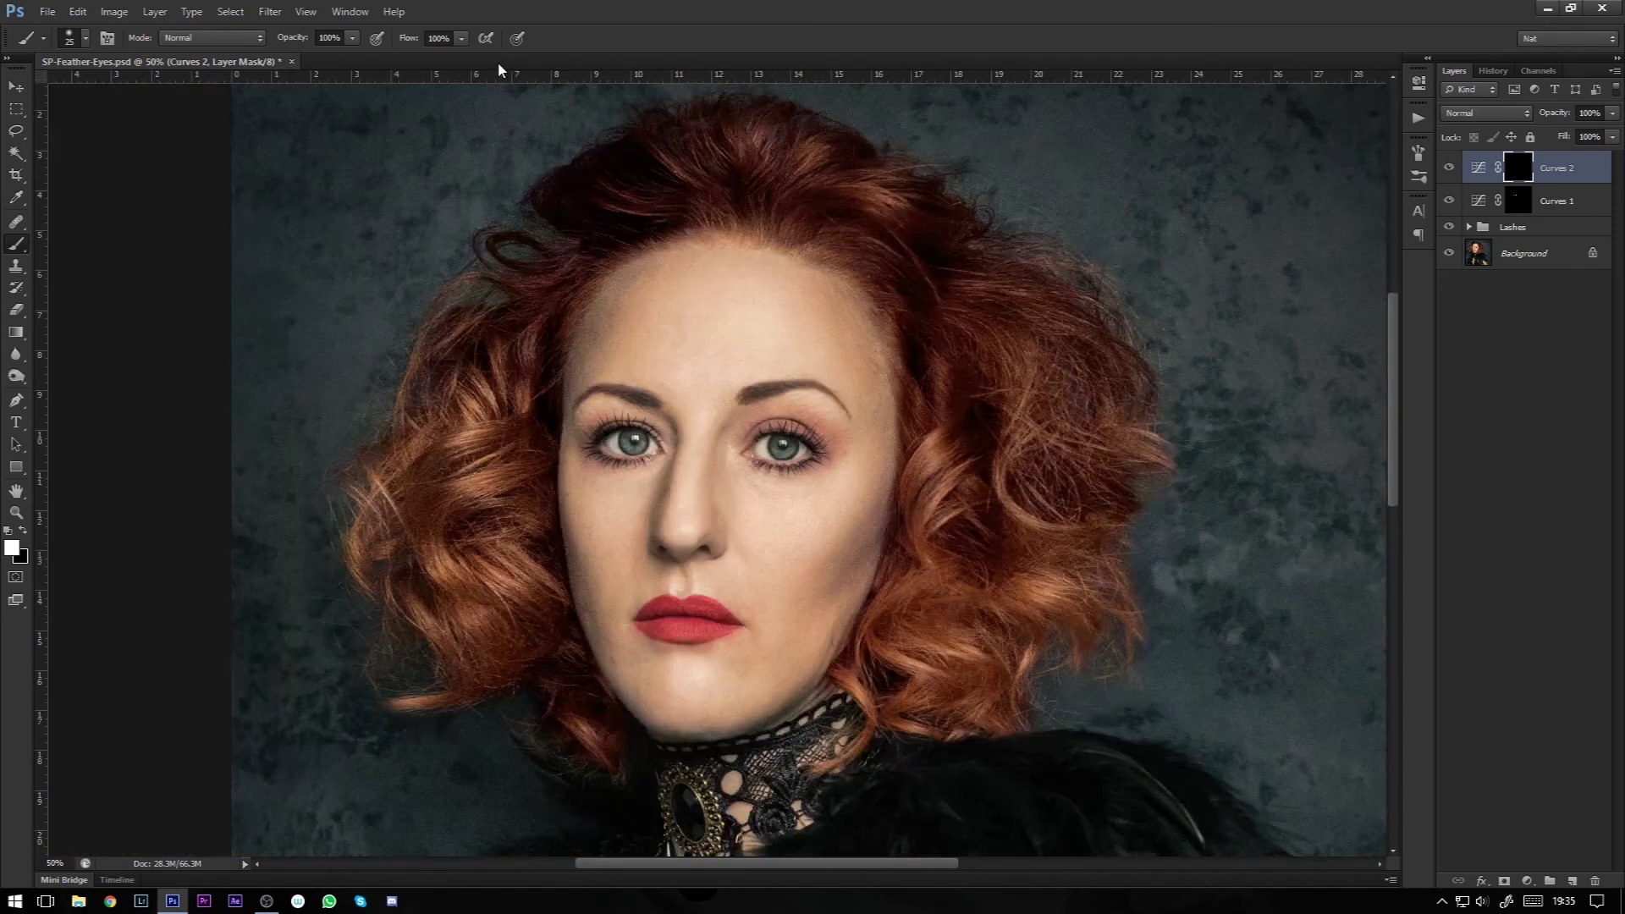
mouse_move(1451, 173)
left_mouse_down()
mouse_move(1452, 210)
mouse_move(1455, 176)
left_mouse_up()
left_click(1560, 204)
left_click(1610, 116)
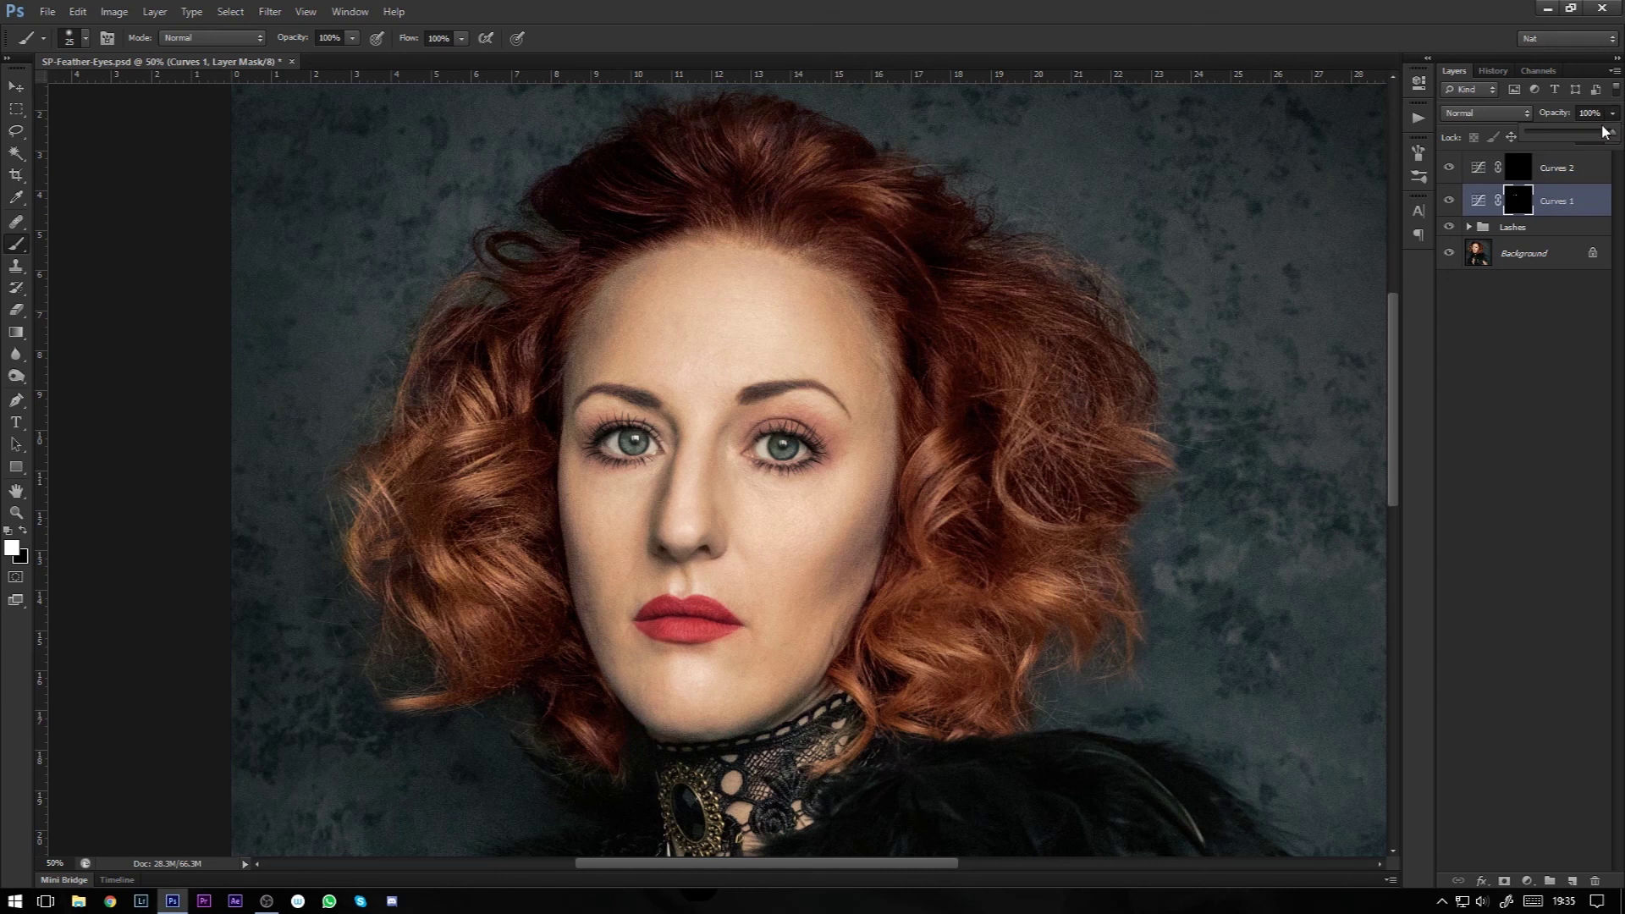
double_click(1477, 201)
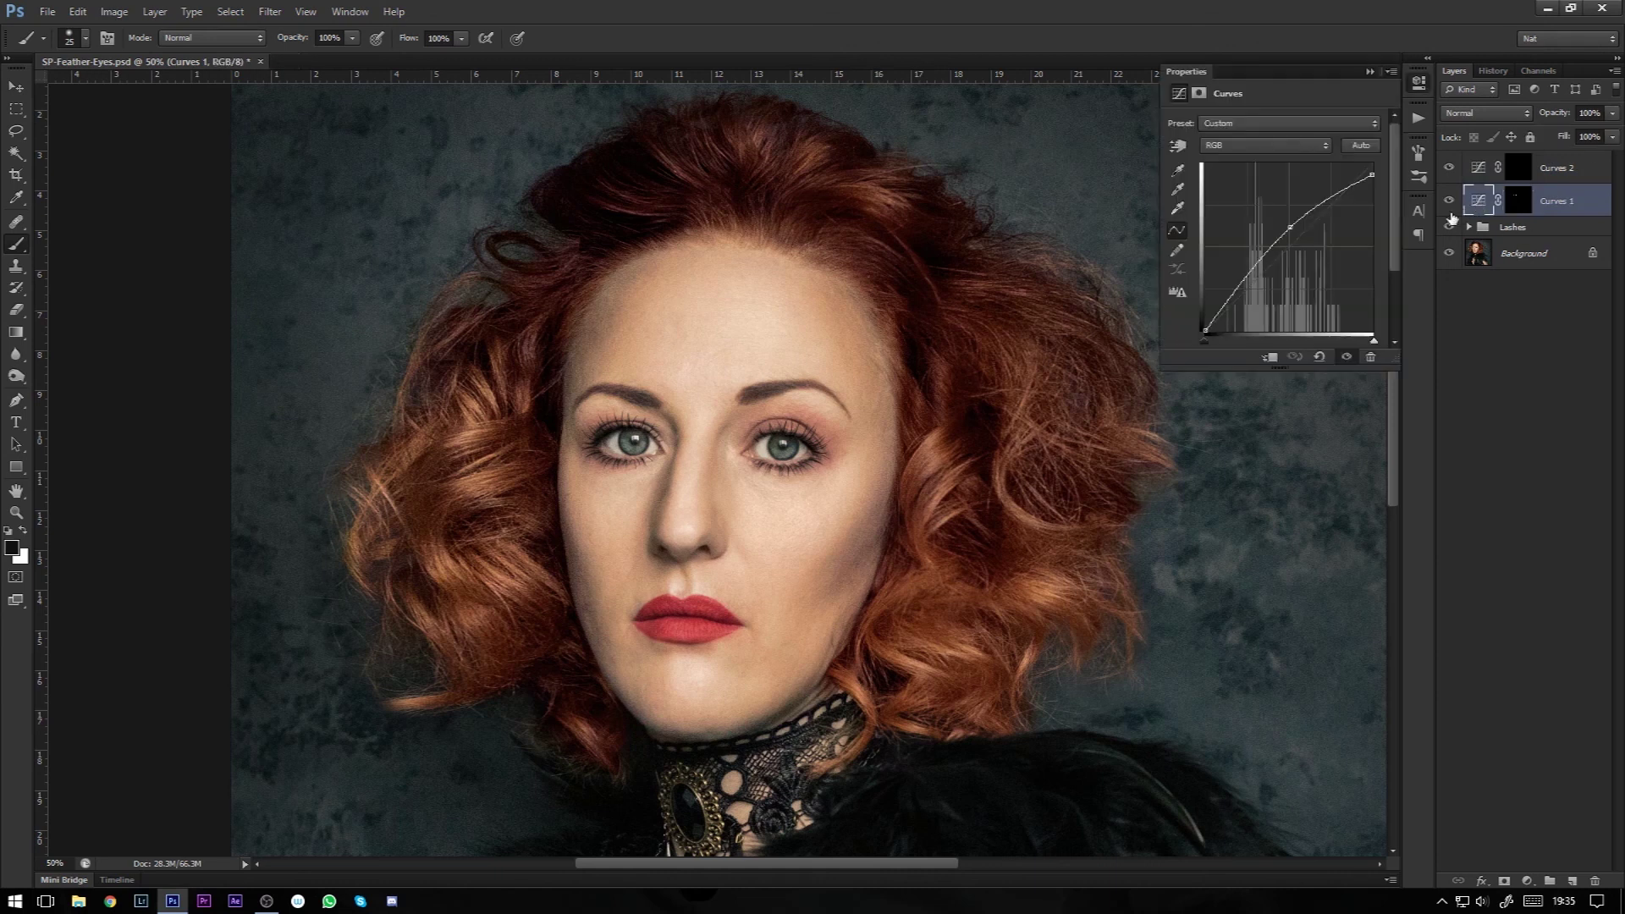
left_click(1370, 71)
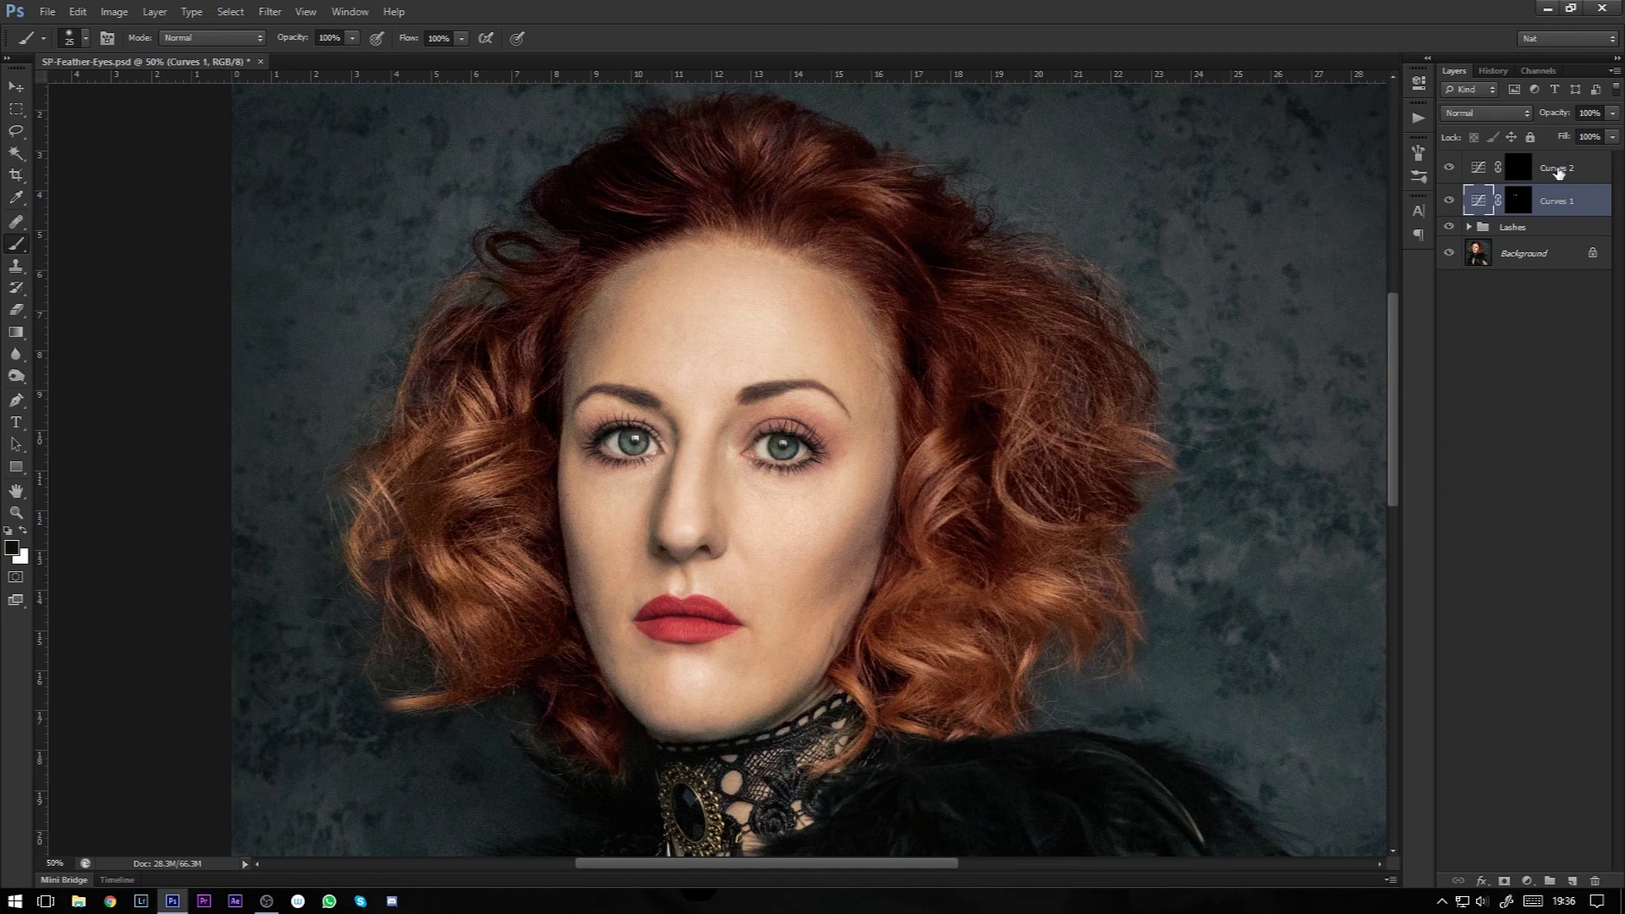
Step: Create a new layer named Colour above the Curves 2 adjustment layer
left_click(1558, 172)
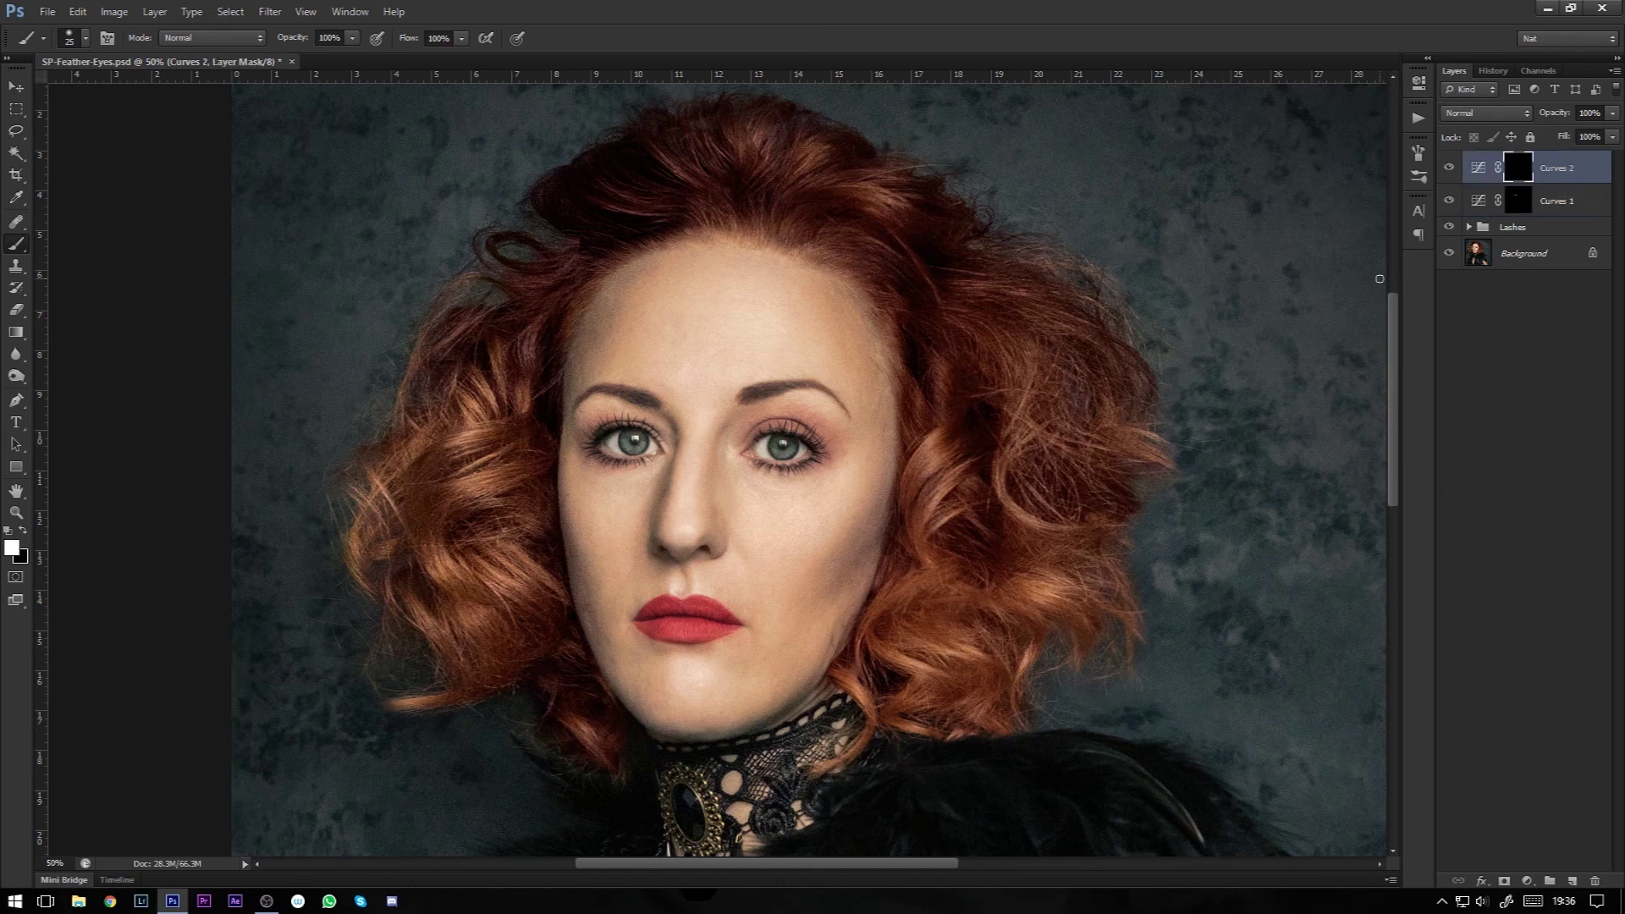
key("ctrl+plus")
key("ctrl+plus")
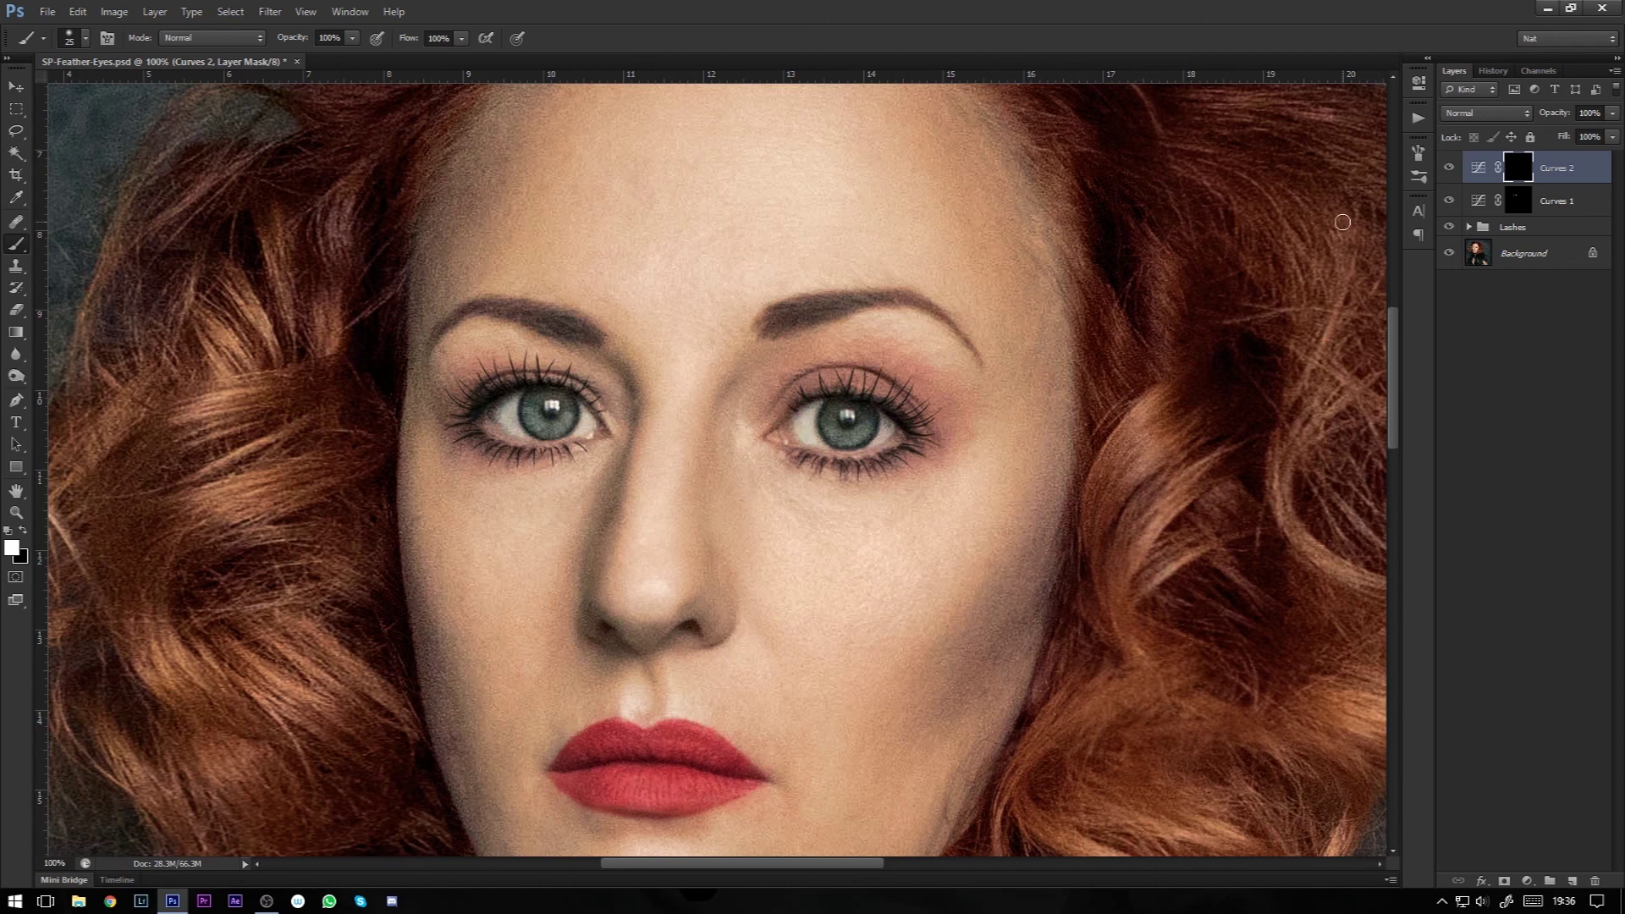
key("ctrl+shift+n")
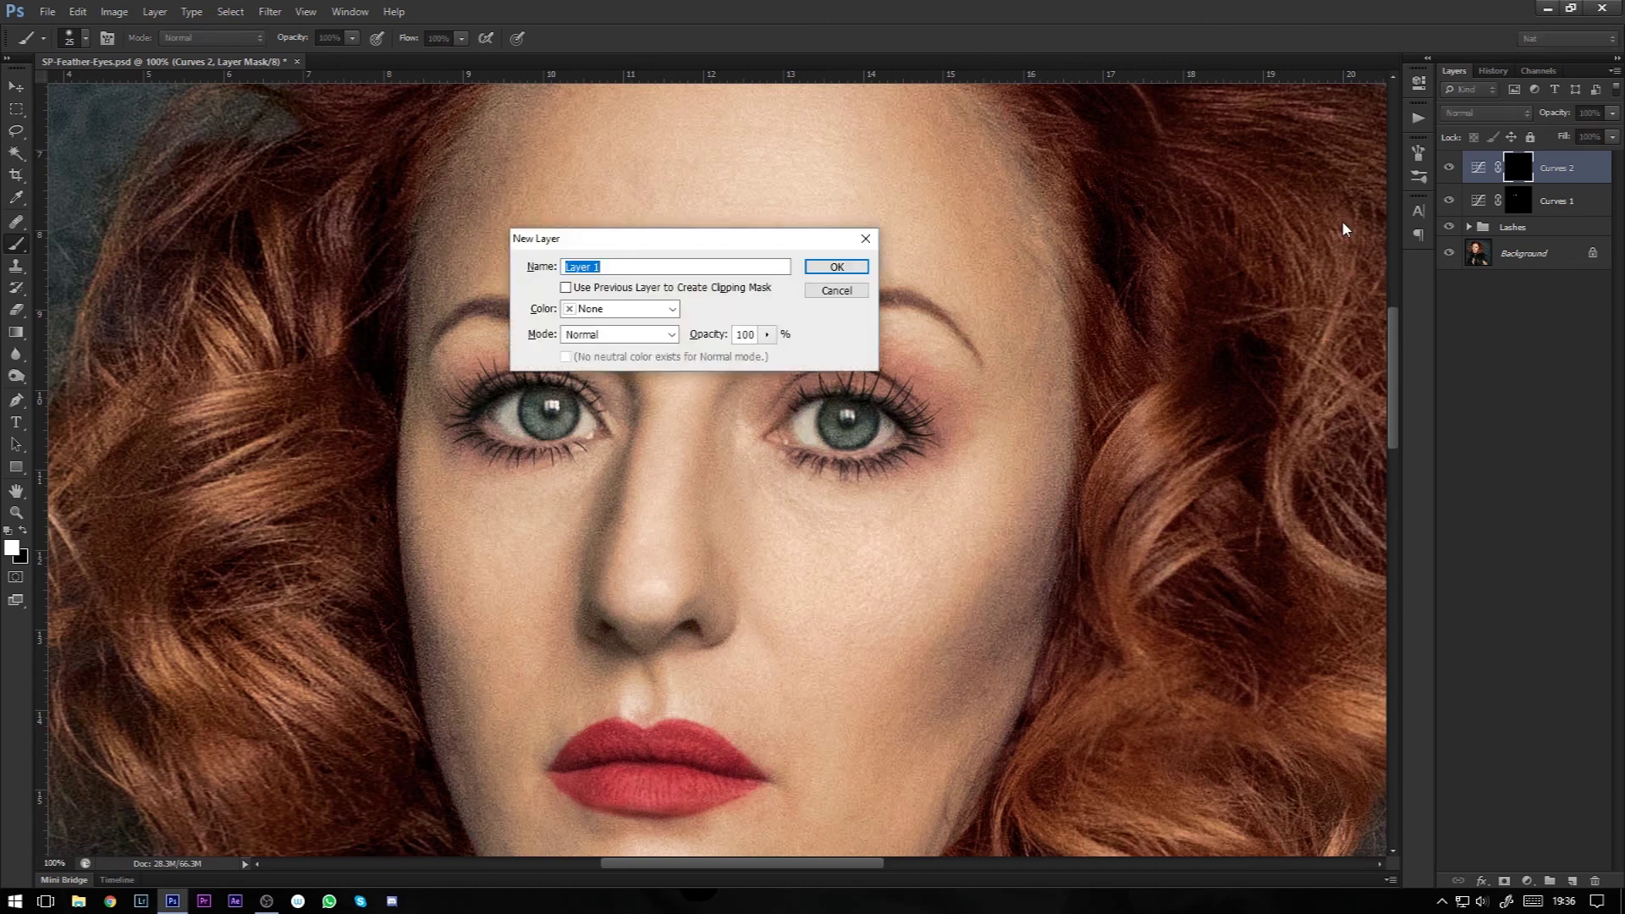
type("Colour")
key("Return")
key("ctrl+plus")
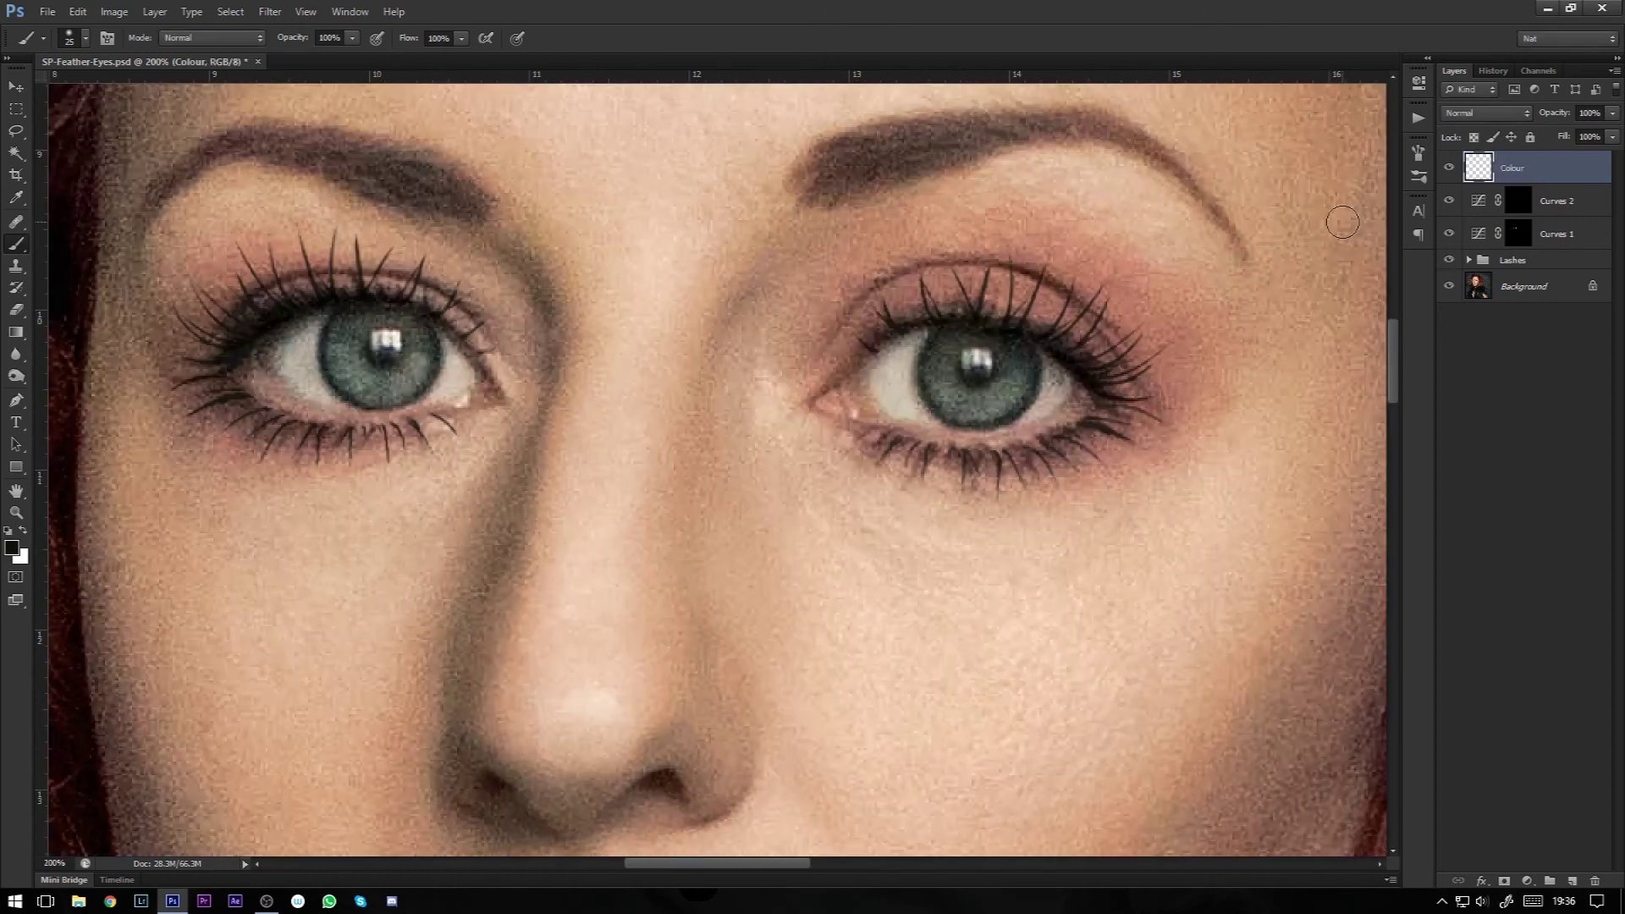
Step: Sample the iris colour and change the foreground colour to its fully saturated bright green, 00ff49
left_click_drag(849, 440, 841, 431)
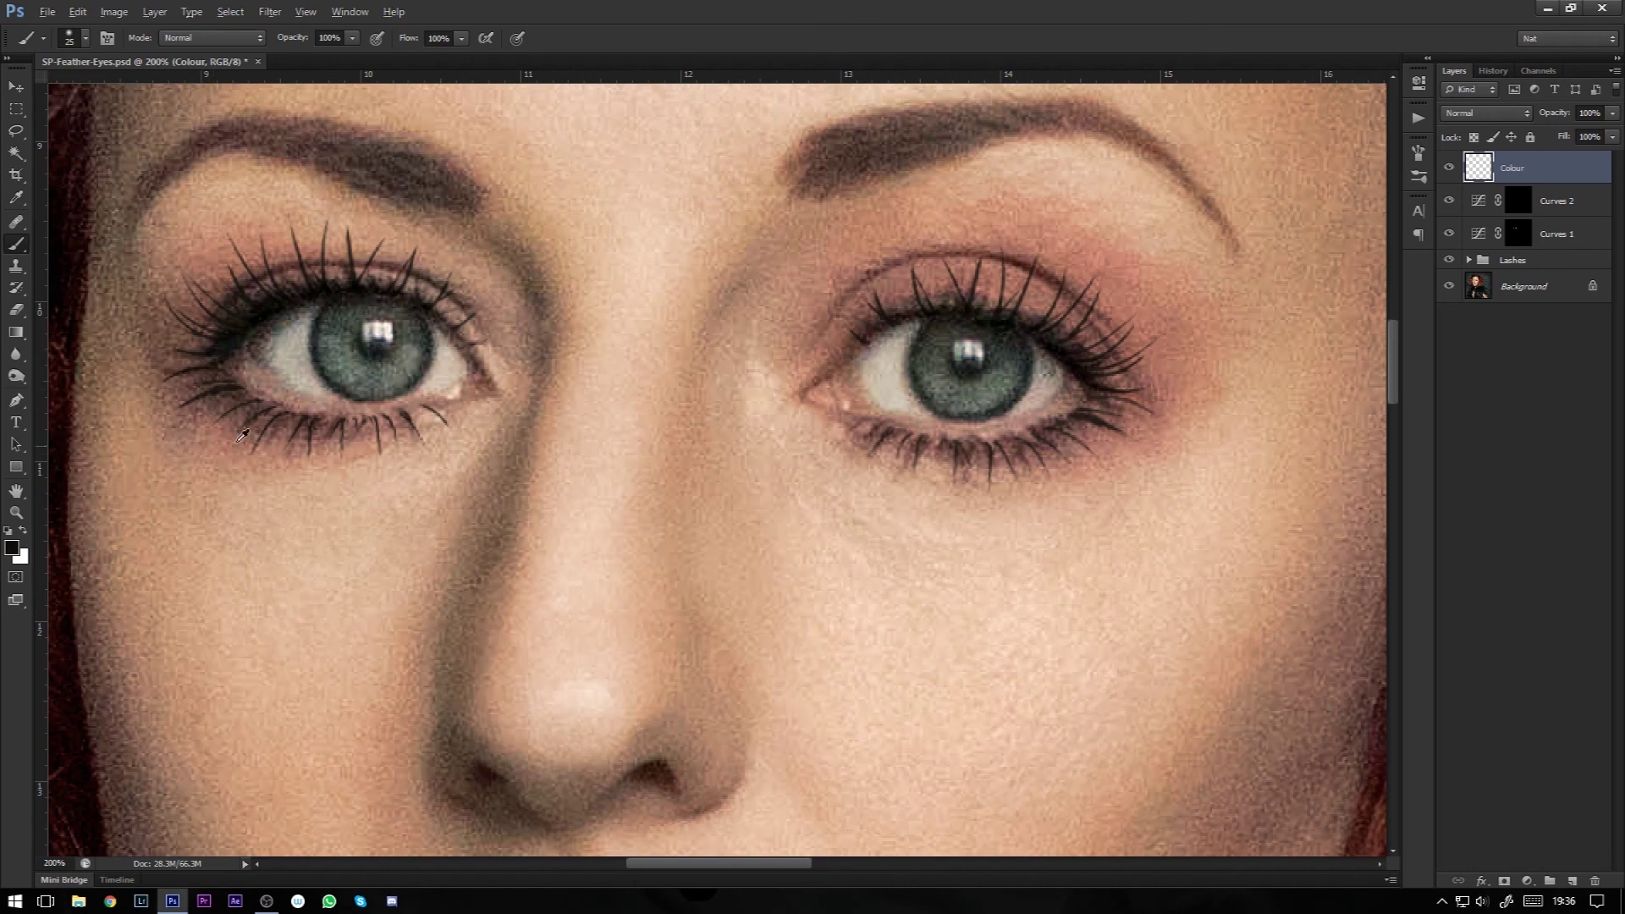
left_click(342, 347, "alt")
left_click(10, 550)
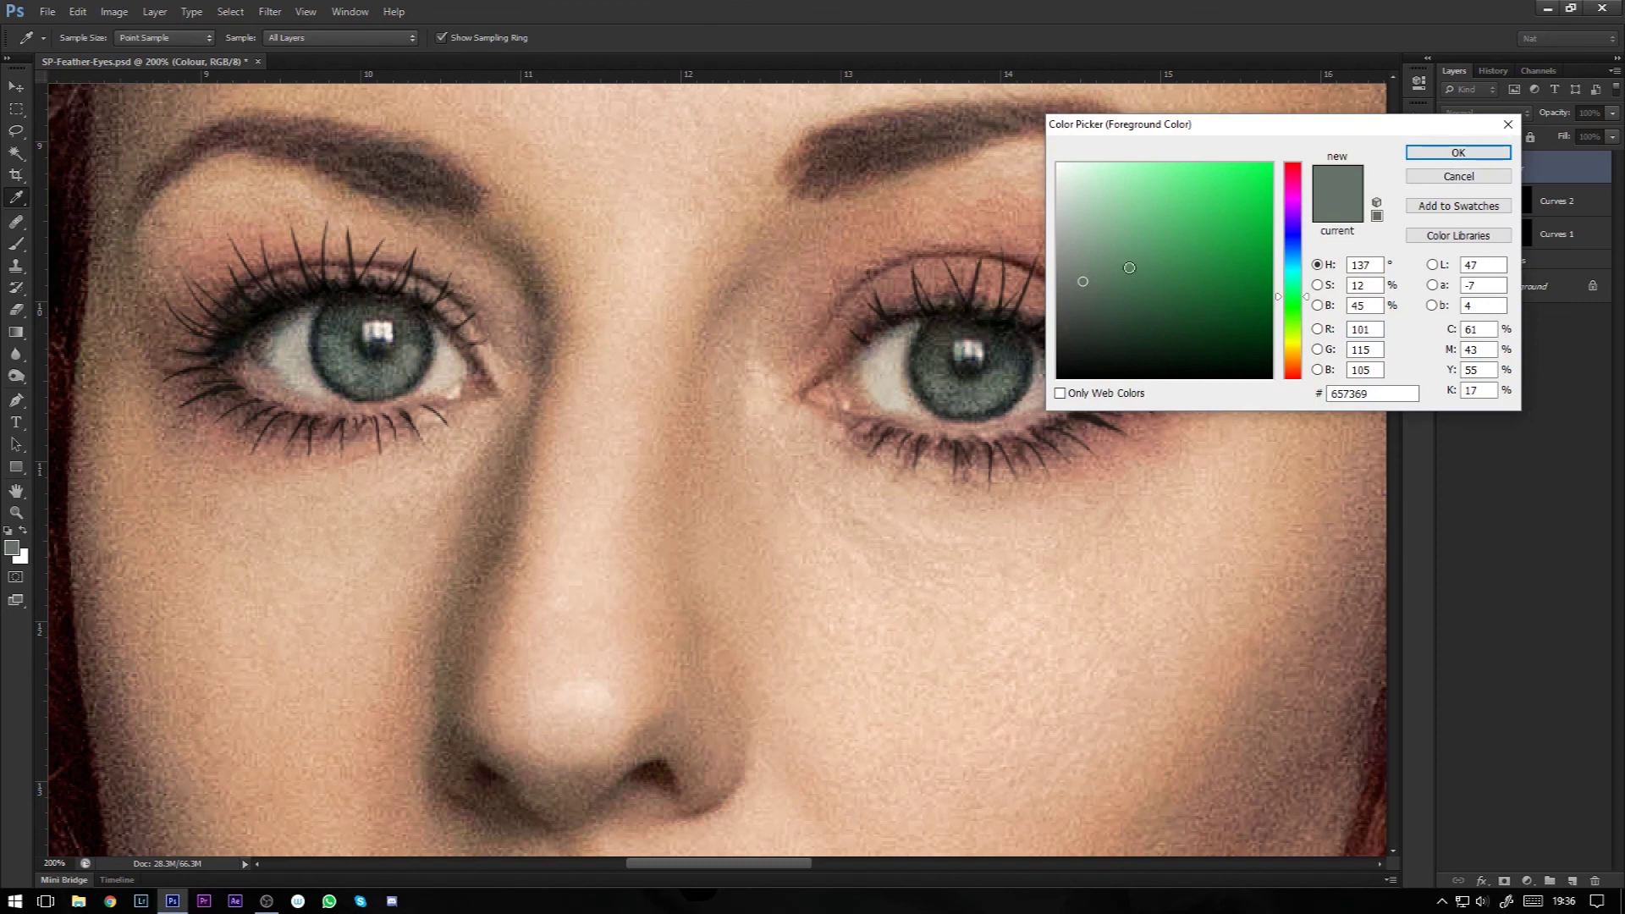
left_click_drag(1127, 265, 1284, 151)
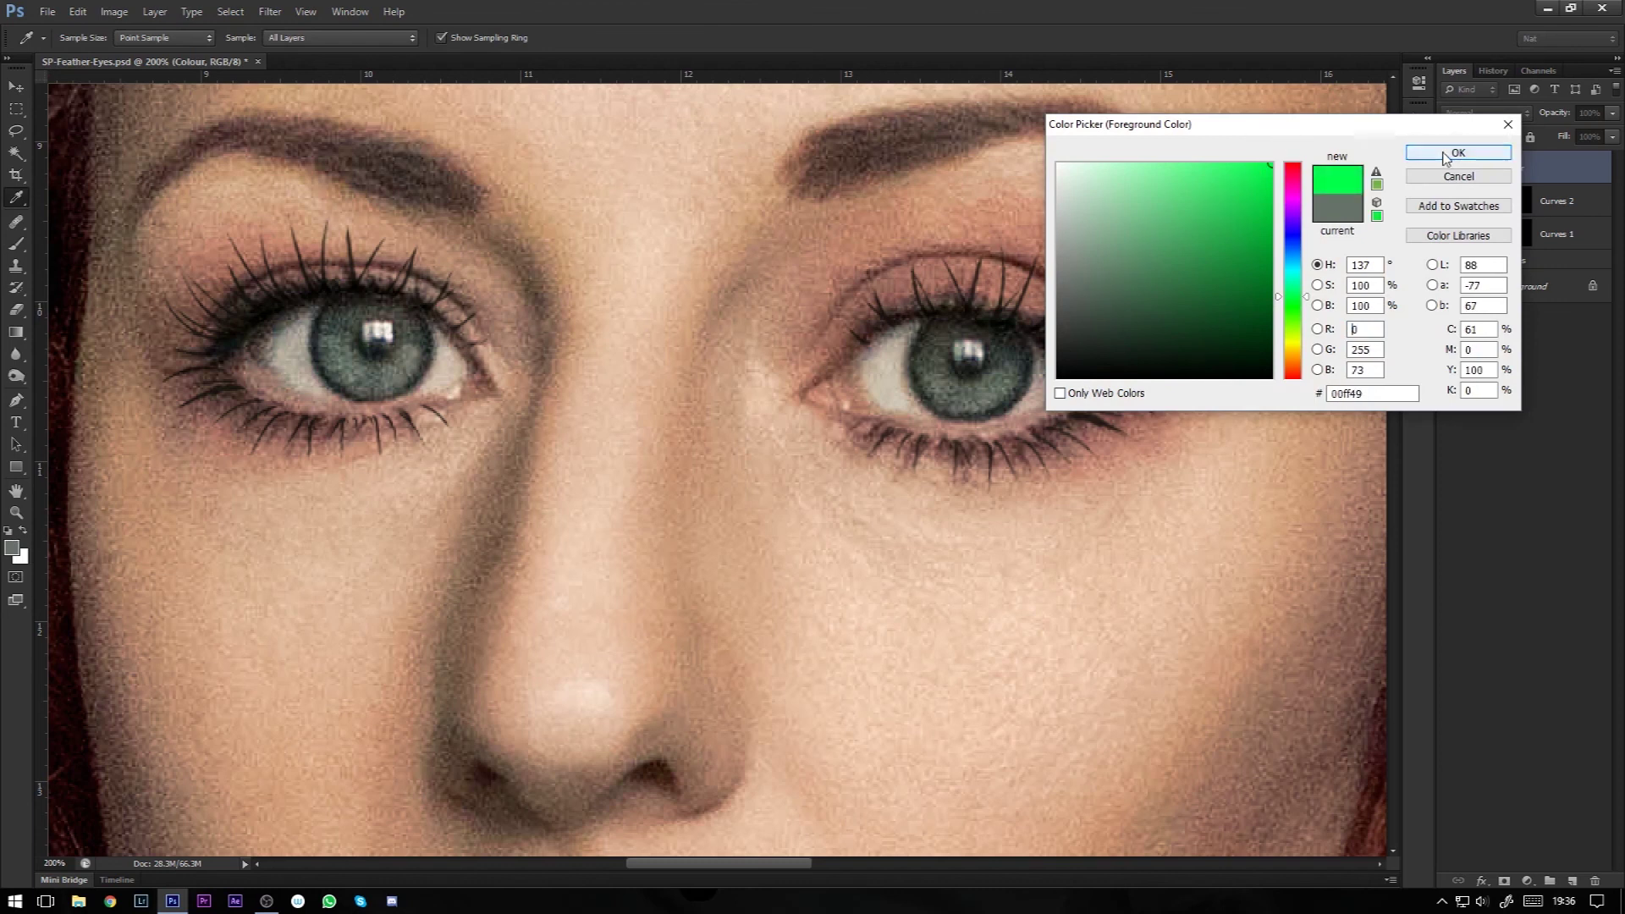
left_click(1458, 153)
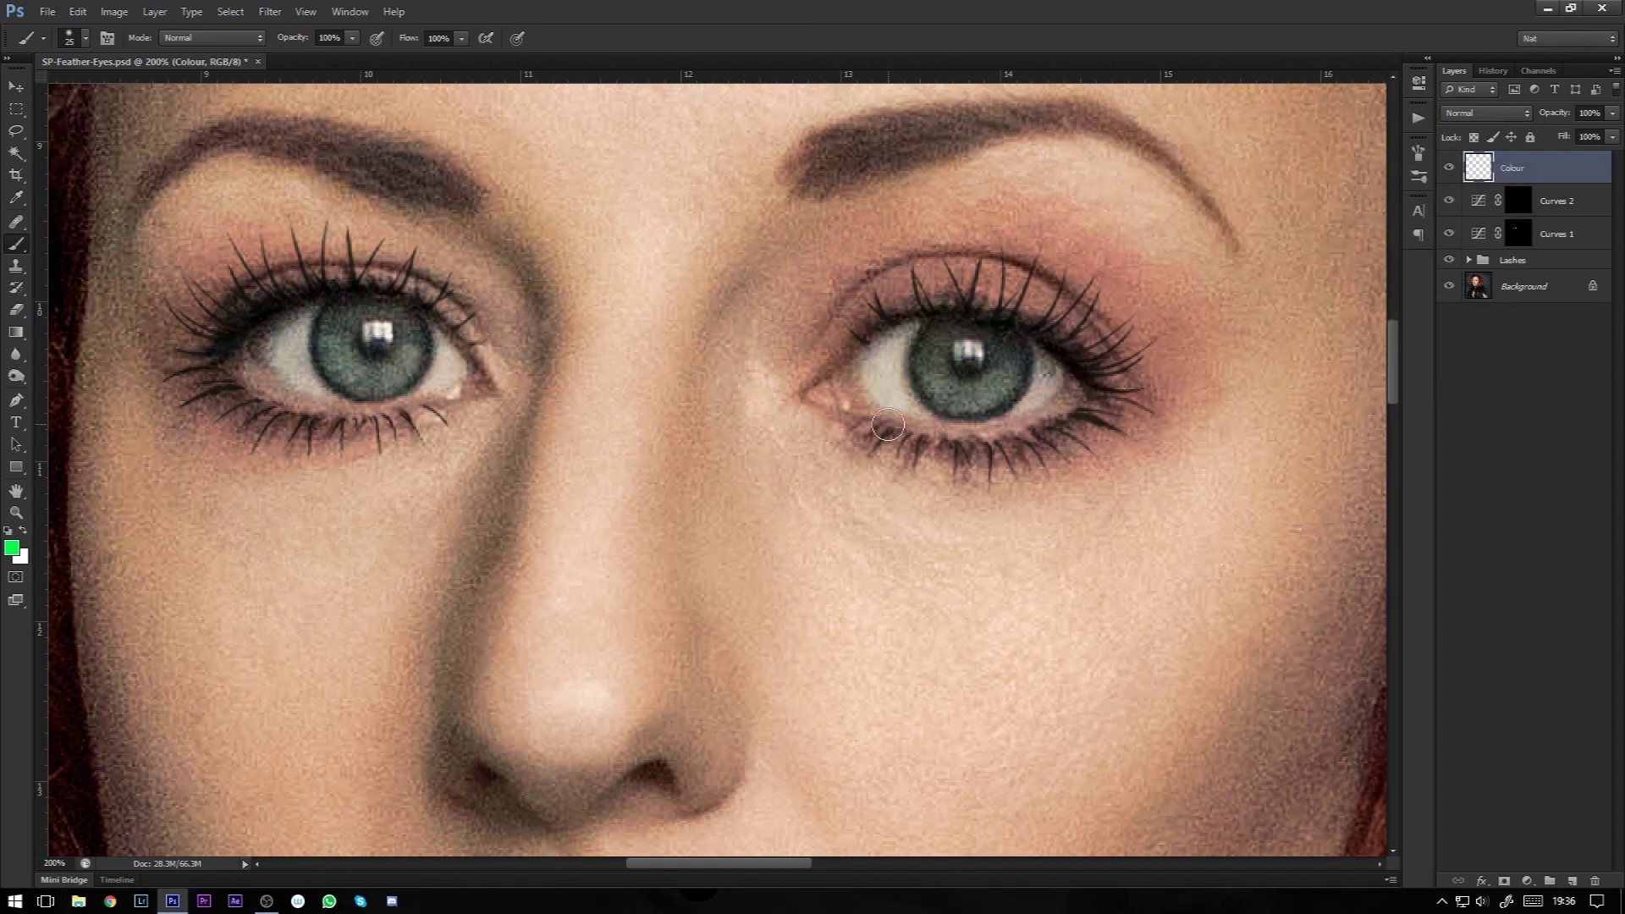
Step: Paint fine radial green strokes in the iris of the left-hand eye on the Colour layer with a 4 px brush
key("bracketleft")
key("bracketleft")
key("bracketleft")
key("bracketleft")
key("bracketleft")
key("bracketleft")
key("ctrl+plus")
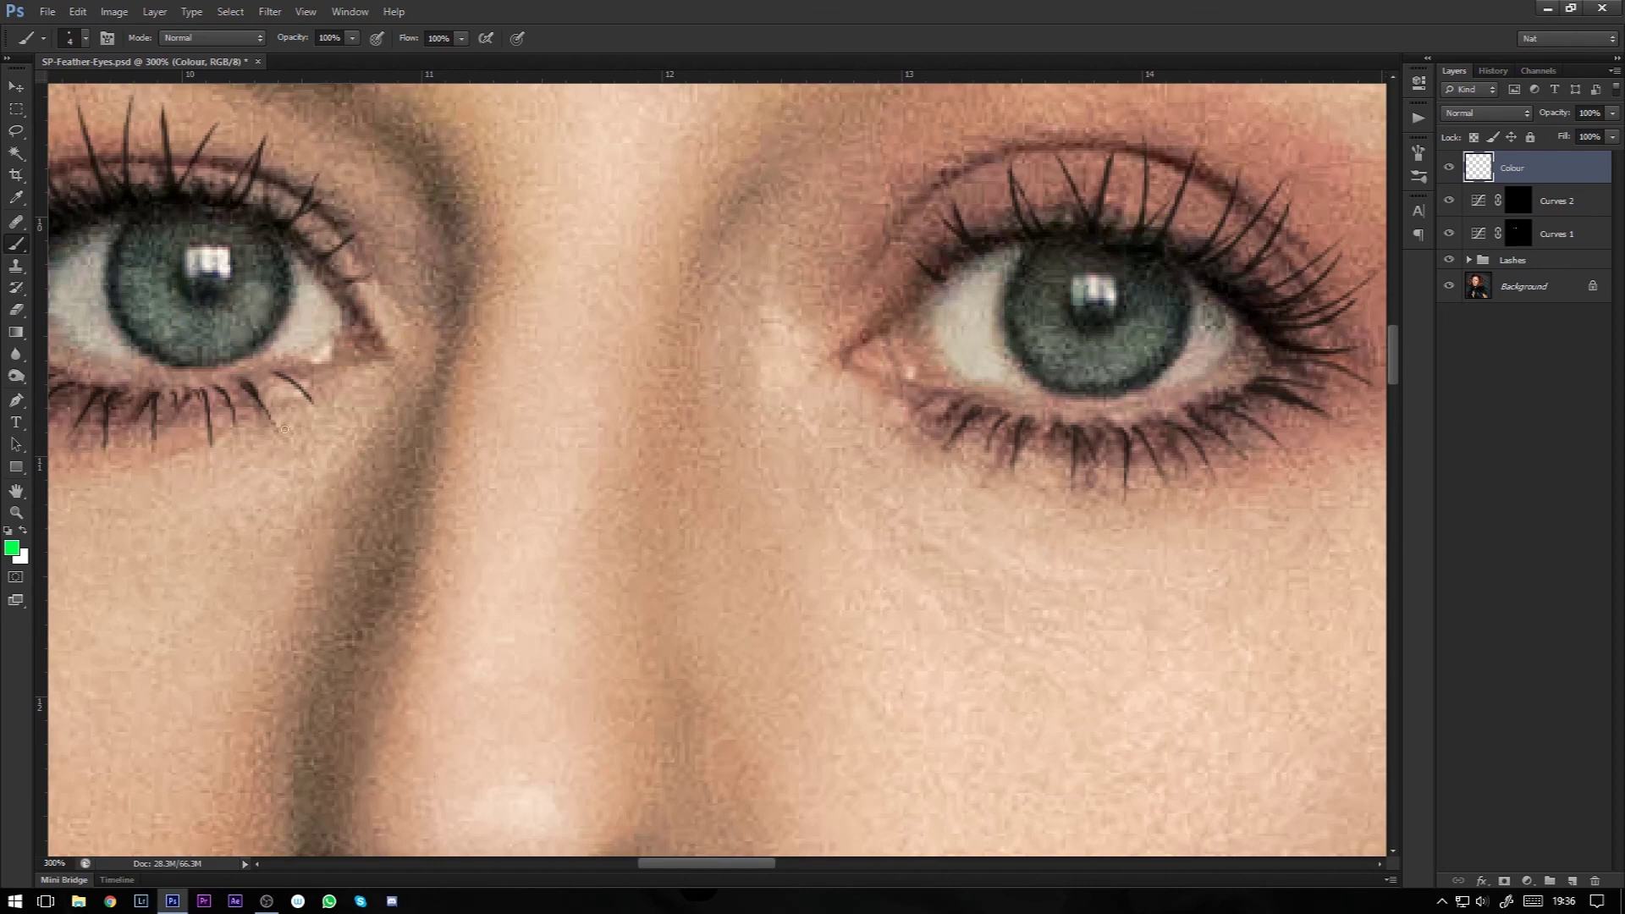
left_click_drag(363, 519, 536, 557)
mouse_move(323, 296)
left_mouse_down()
mouse_move(297, 298)
mouse_move(317, 313)
mouse_move(306, 333)
mouse_move(391, 365)
mouse_move(438, 318)
mouse_move(362, 395)
left_mouse_up()
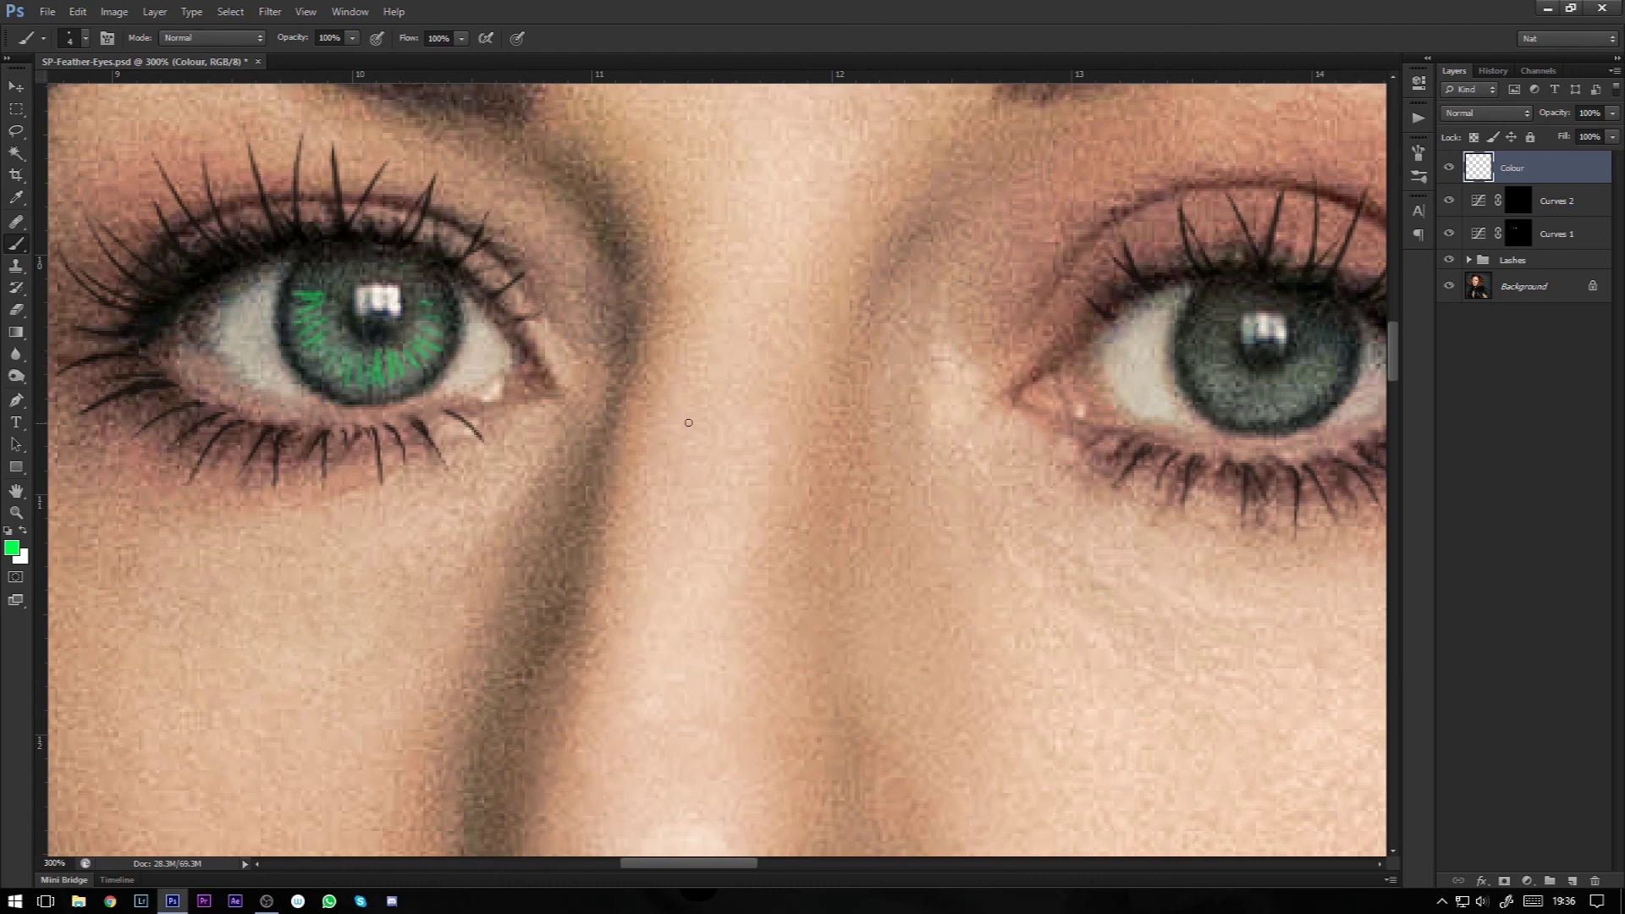
Step: Paint matching radial green strokes in the iris of the right-hand eye and touch up the left-hand iris
left_click_drag(787, 407, 584, 370)
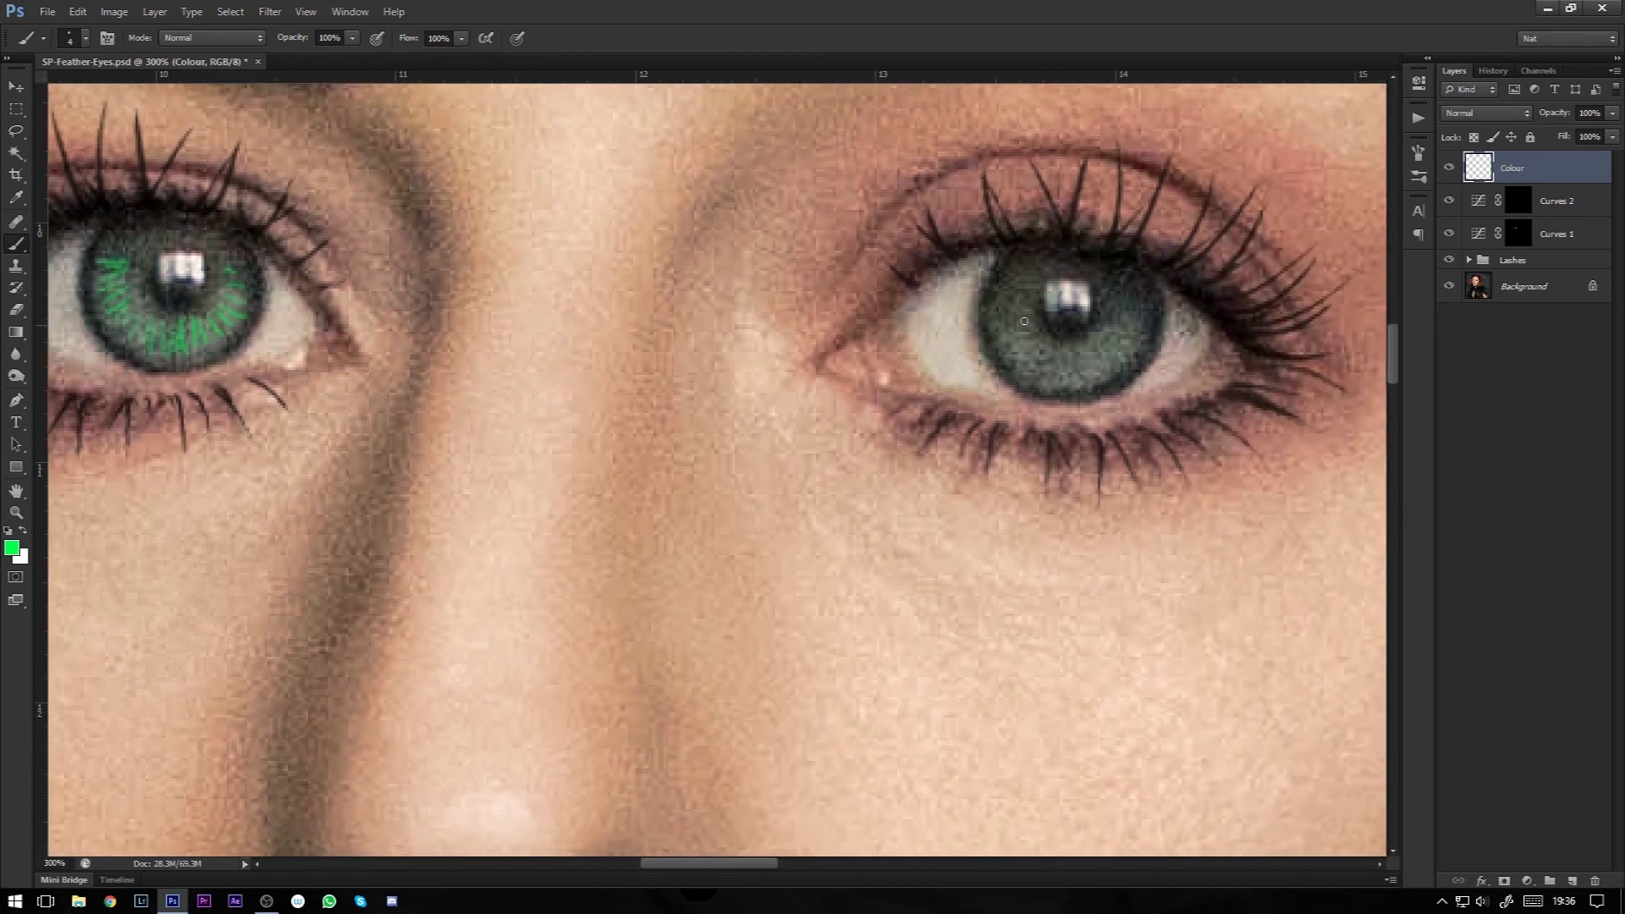
mouse_move(993, 334)
left_mouse_down()
mouse_move(1045, 373)
mouse_move(1069, 347)
mouse_move(1092, 368)
mouse_move(1130, 300)
left_mouse_up()
left_click_drag(1054, 372, 1013, 338)
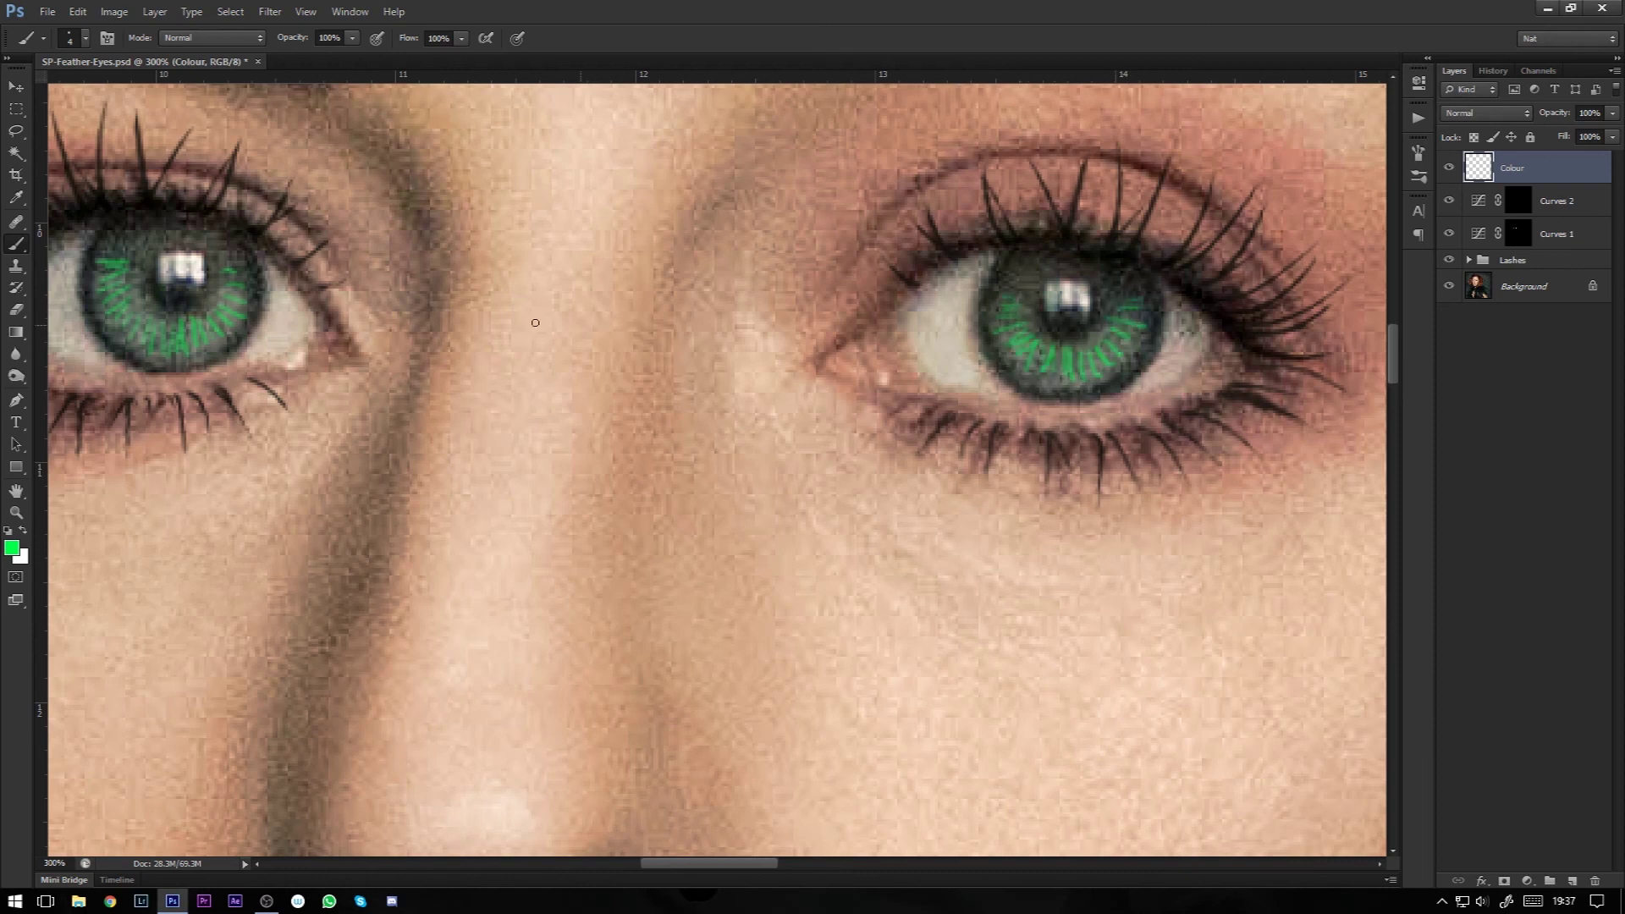
left_click_drag(212, 319, 240, 341)
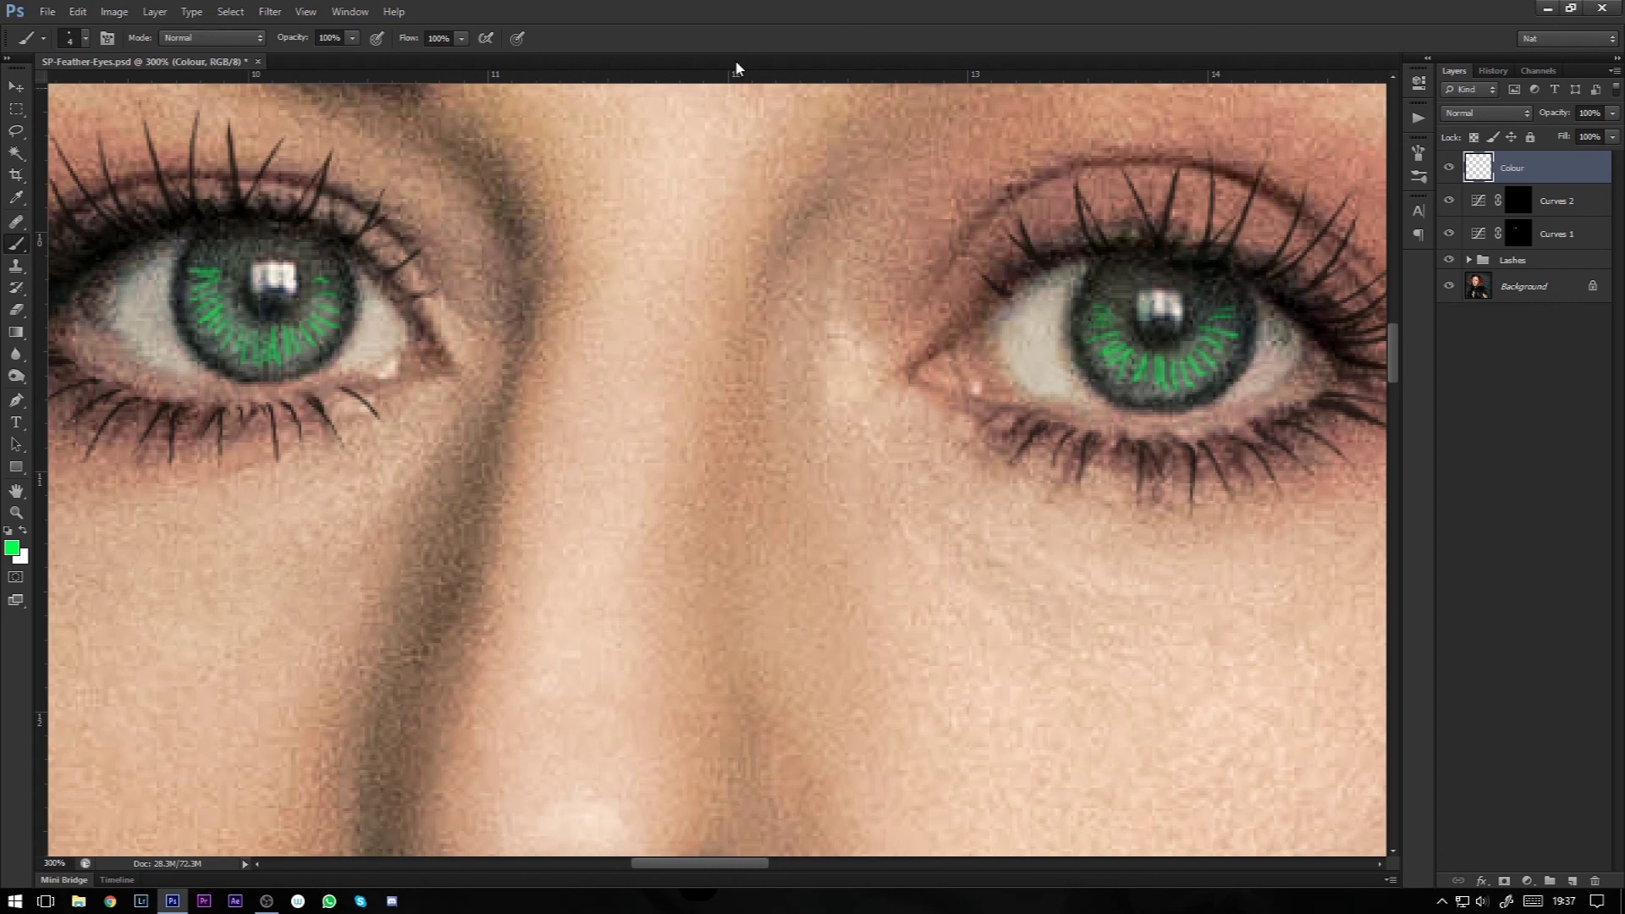
Step: Soften the green strokes on the Colour layer with a Gaussian Blur of 1.0 pixel radius
left_click(262, 19)
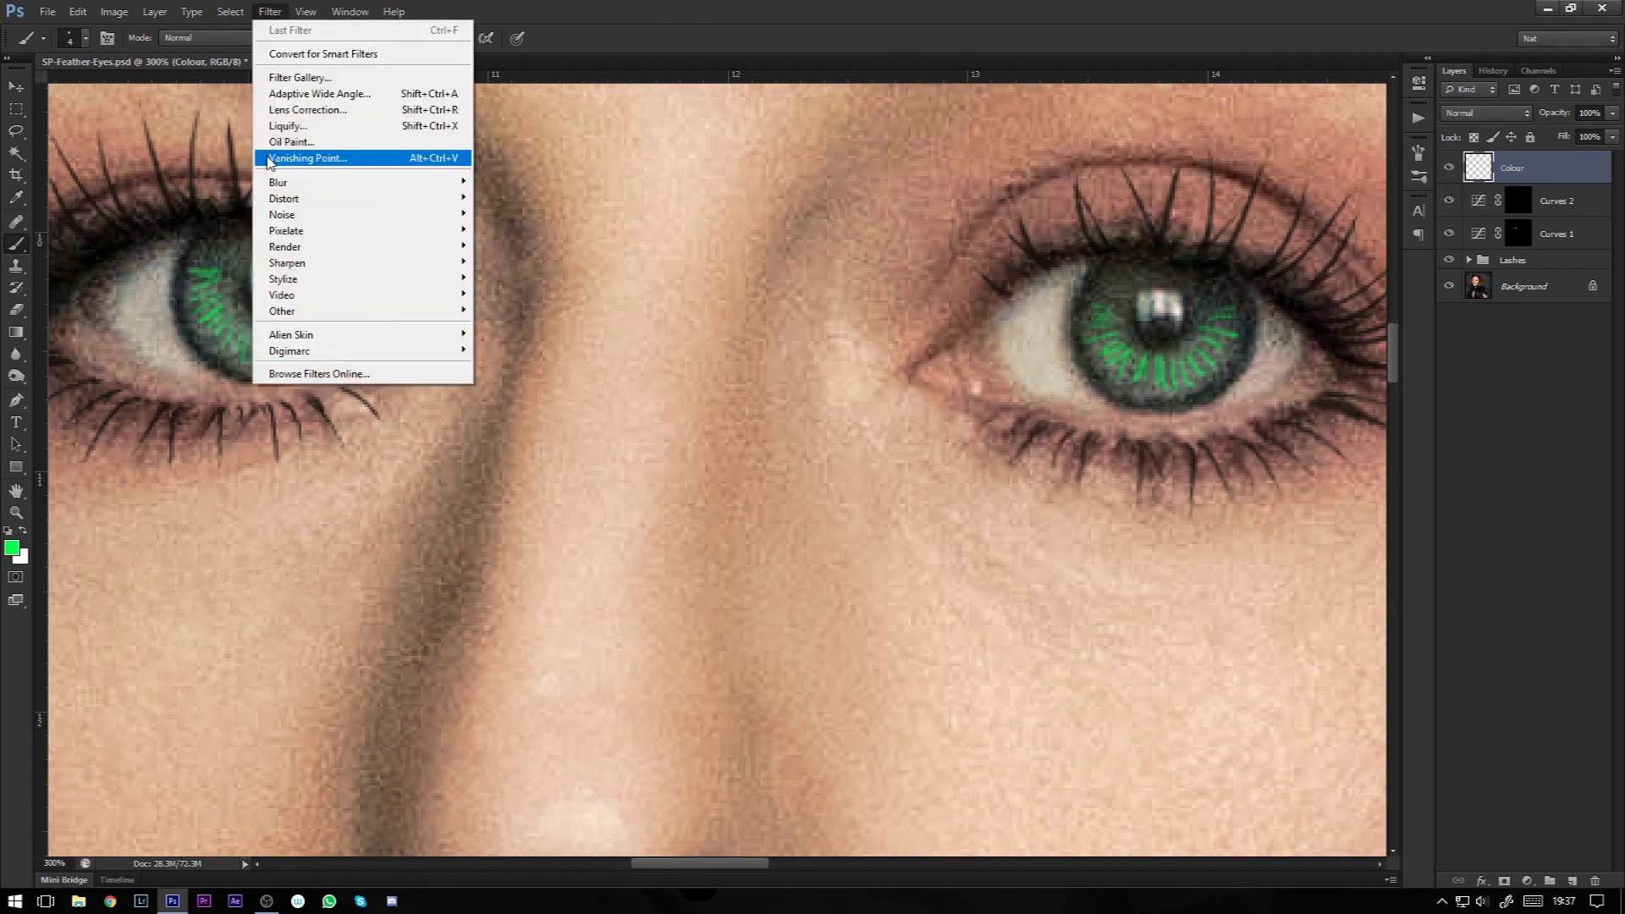
mouse_move(278, 183)
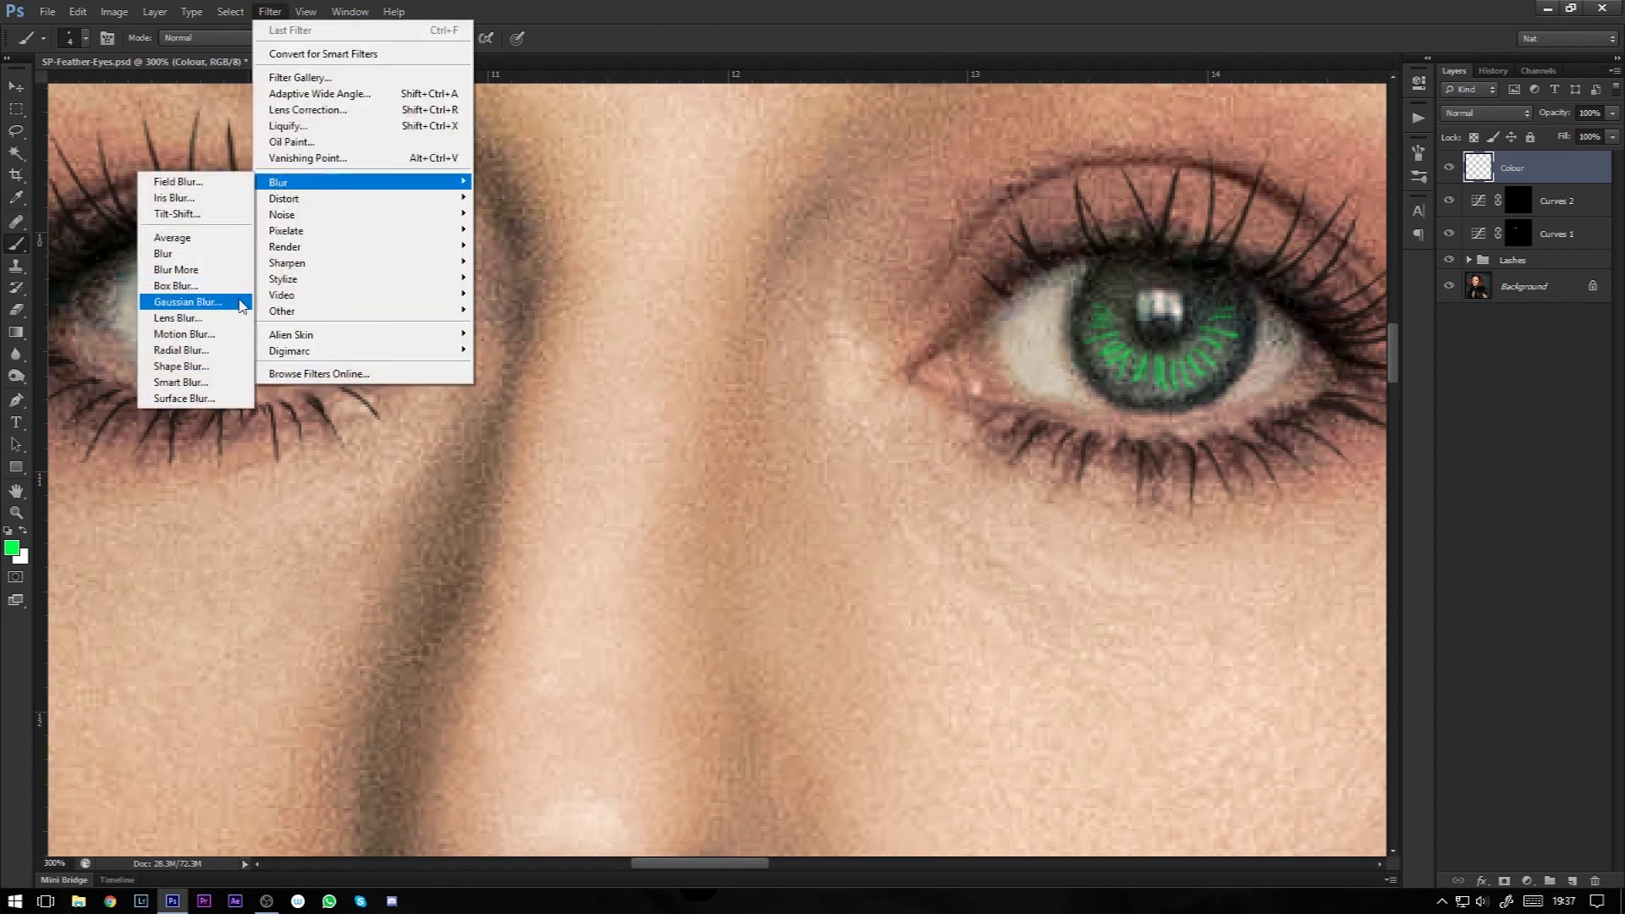
left_click(186, 302)
left_click_drag(1090, 376, 1079, 377)
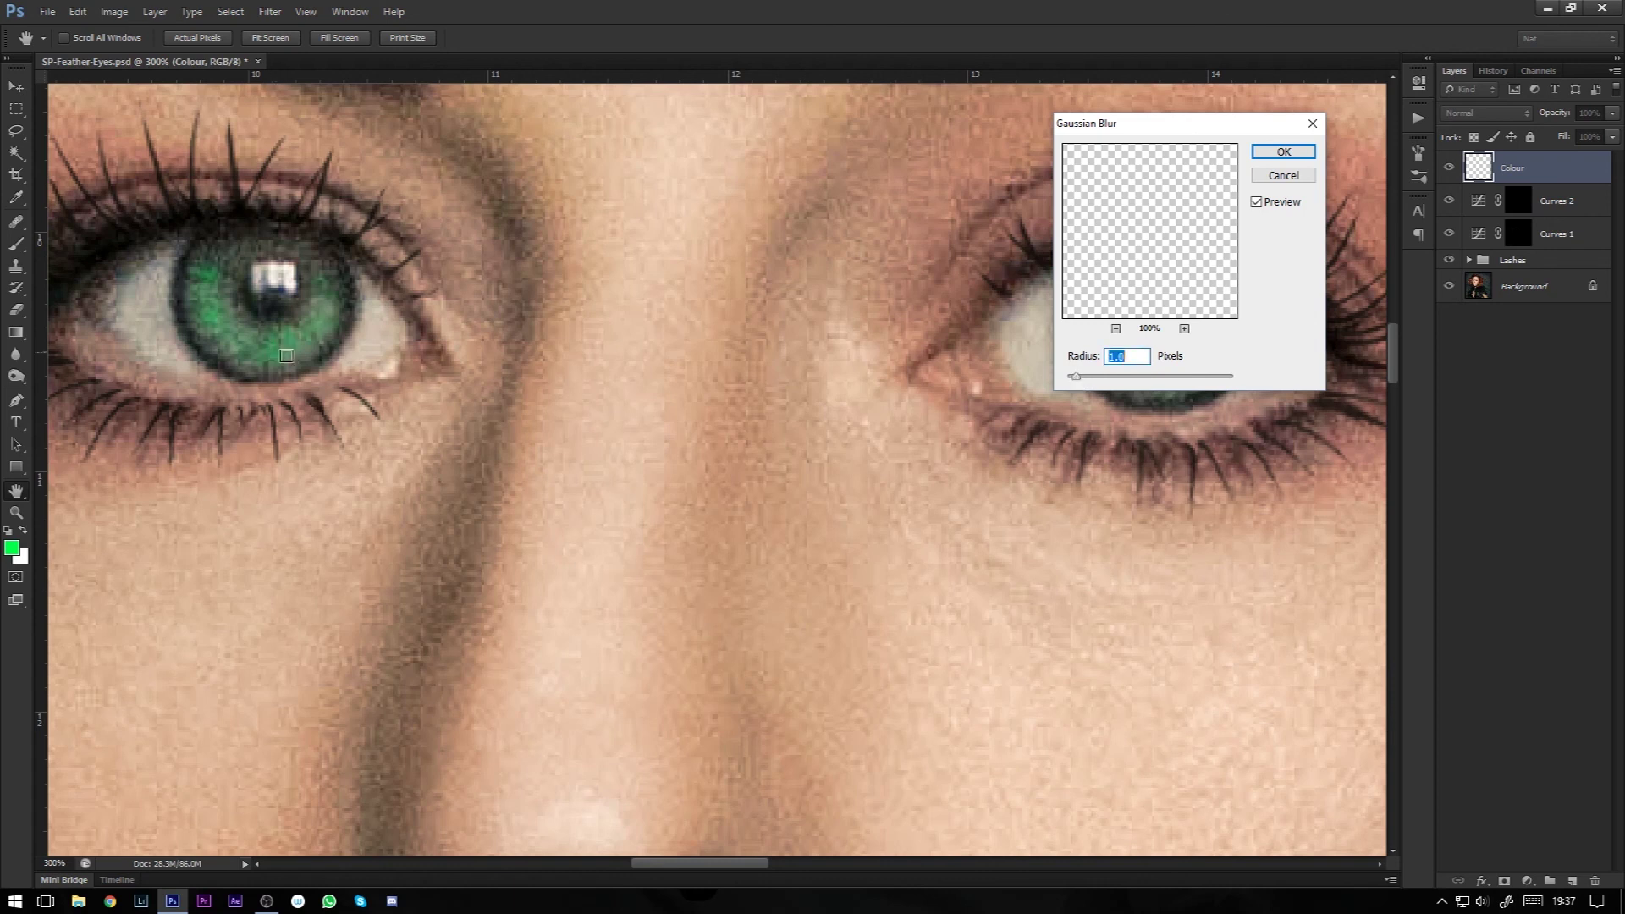
left_click_drag(1173, 129, 652, 116)
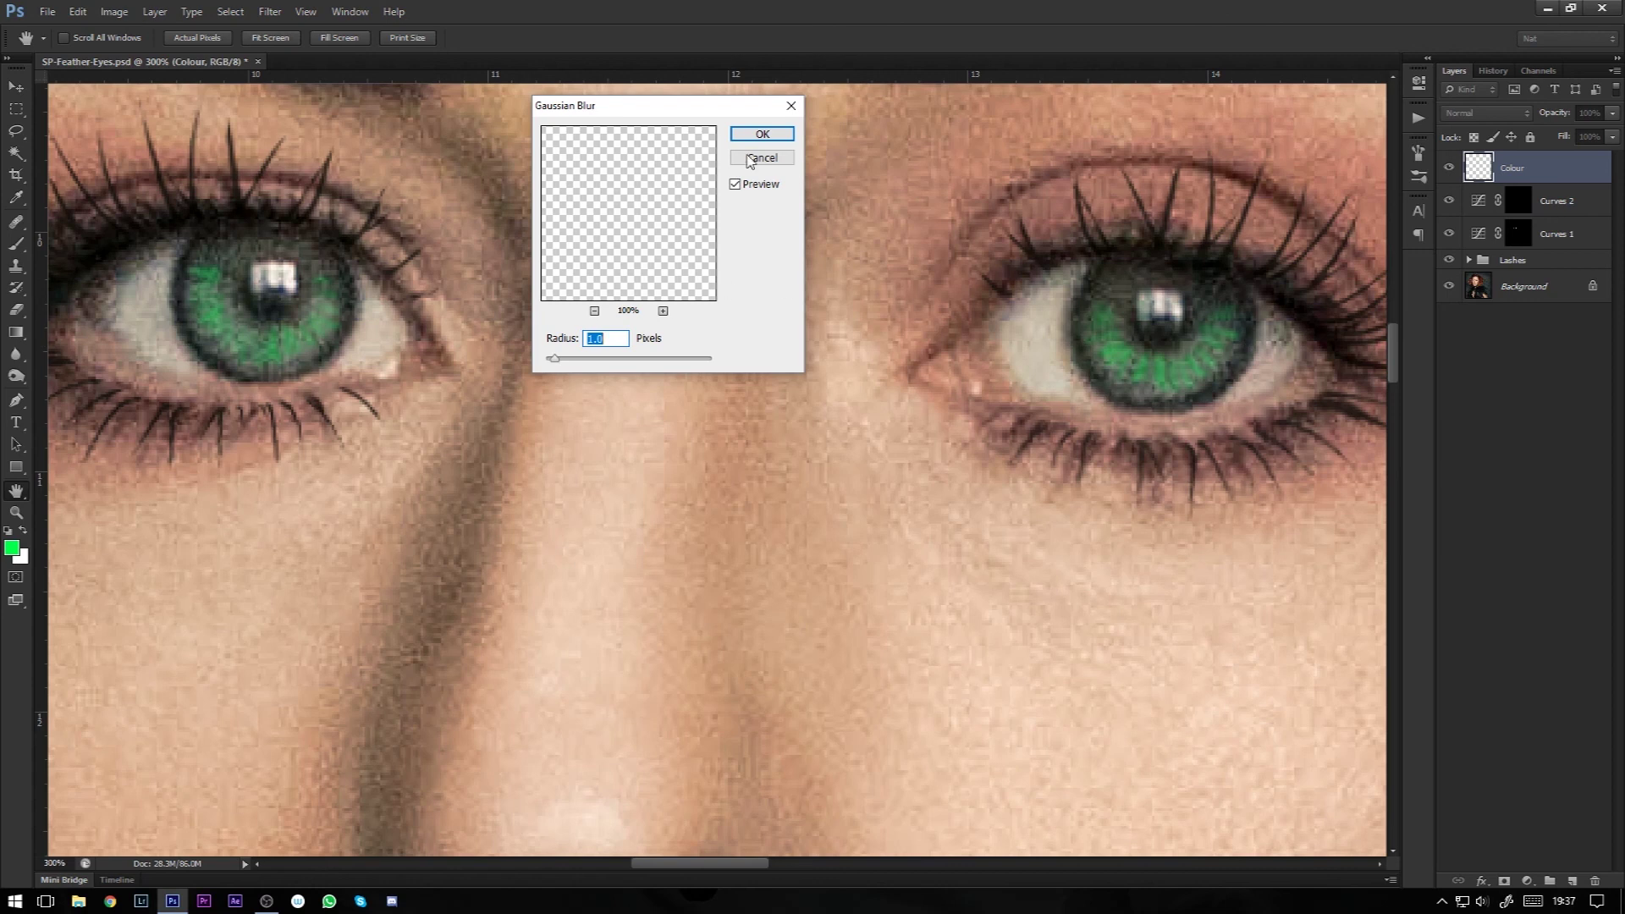
left_click(776, 133)
key("b")
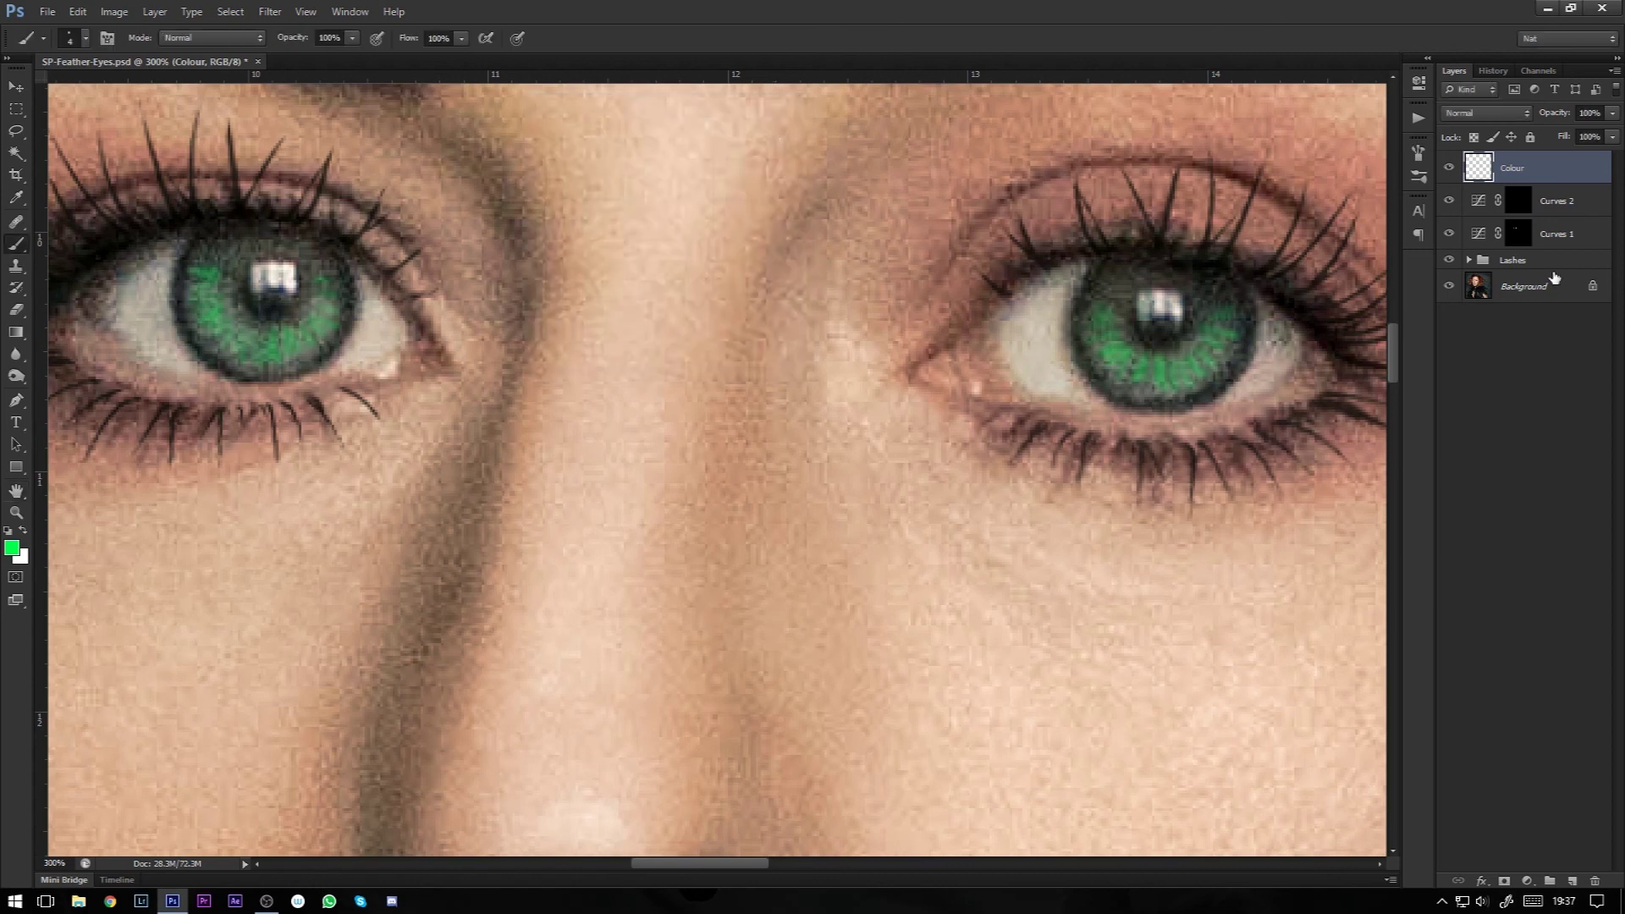
Step: Set the Colour layer's blend mode to Color Dodge and its opacity to 76%
left_click(1478, 112)
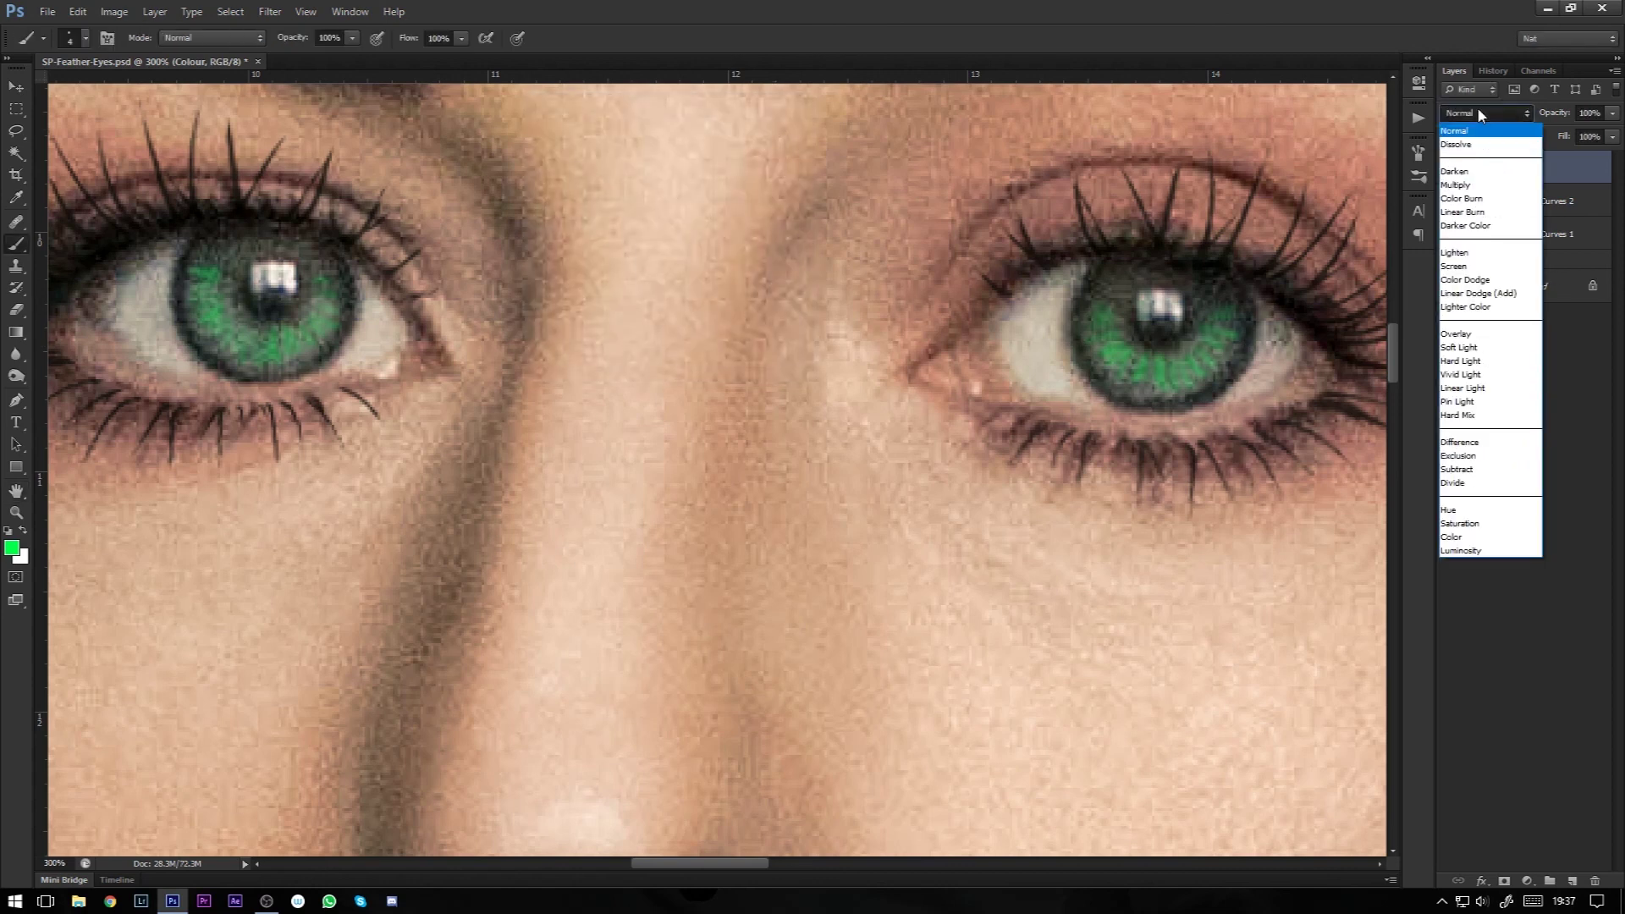
left_click(1495, 280)
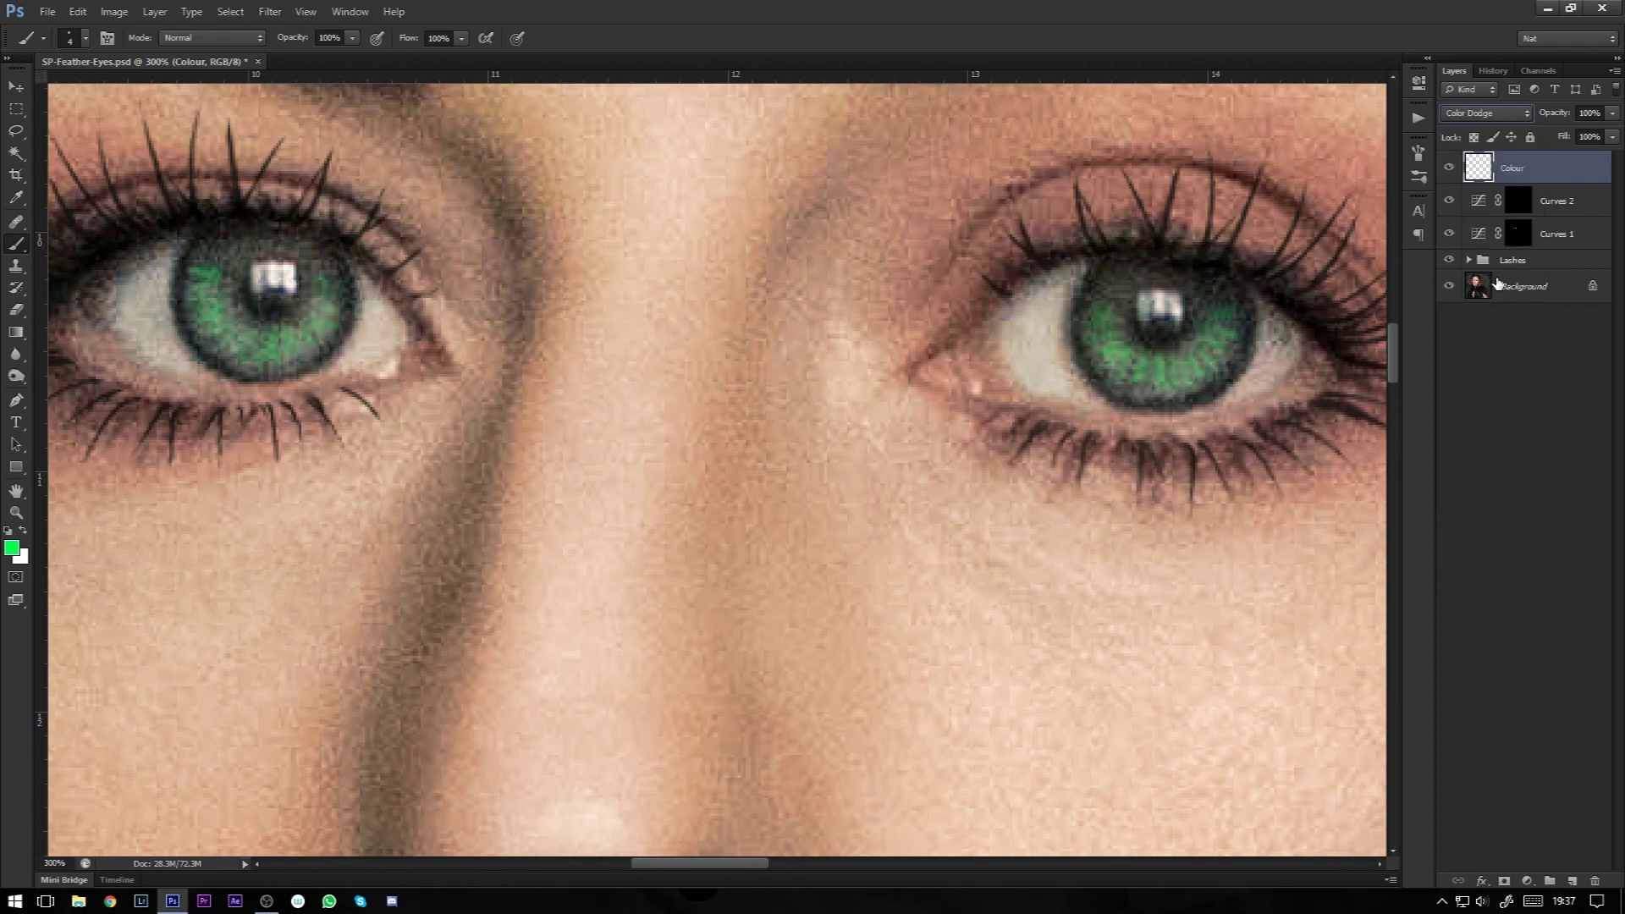
left_click(1609, 114)
left_click_drag(1602, 136, 1595, 138)
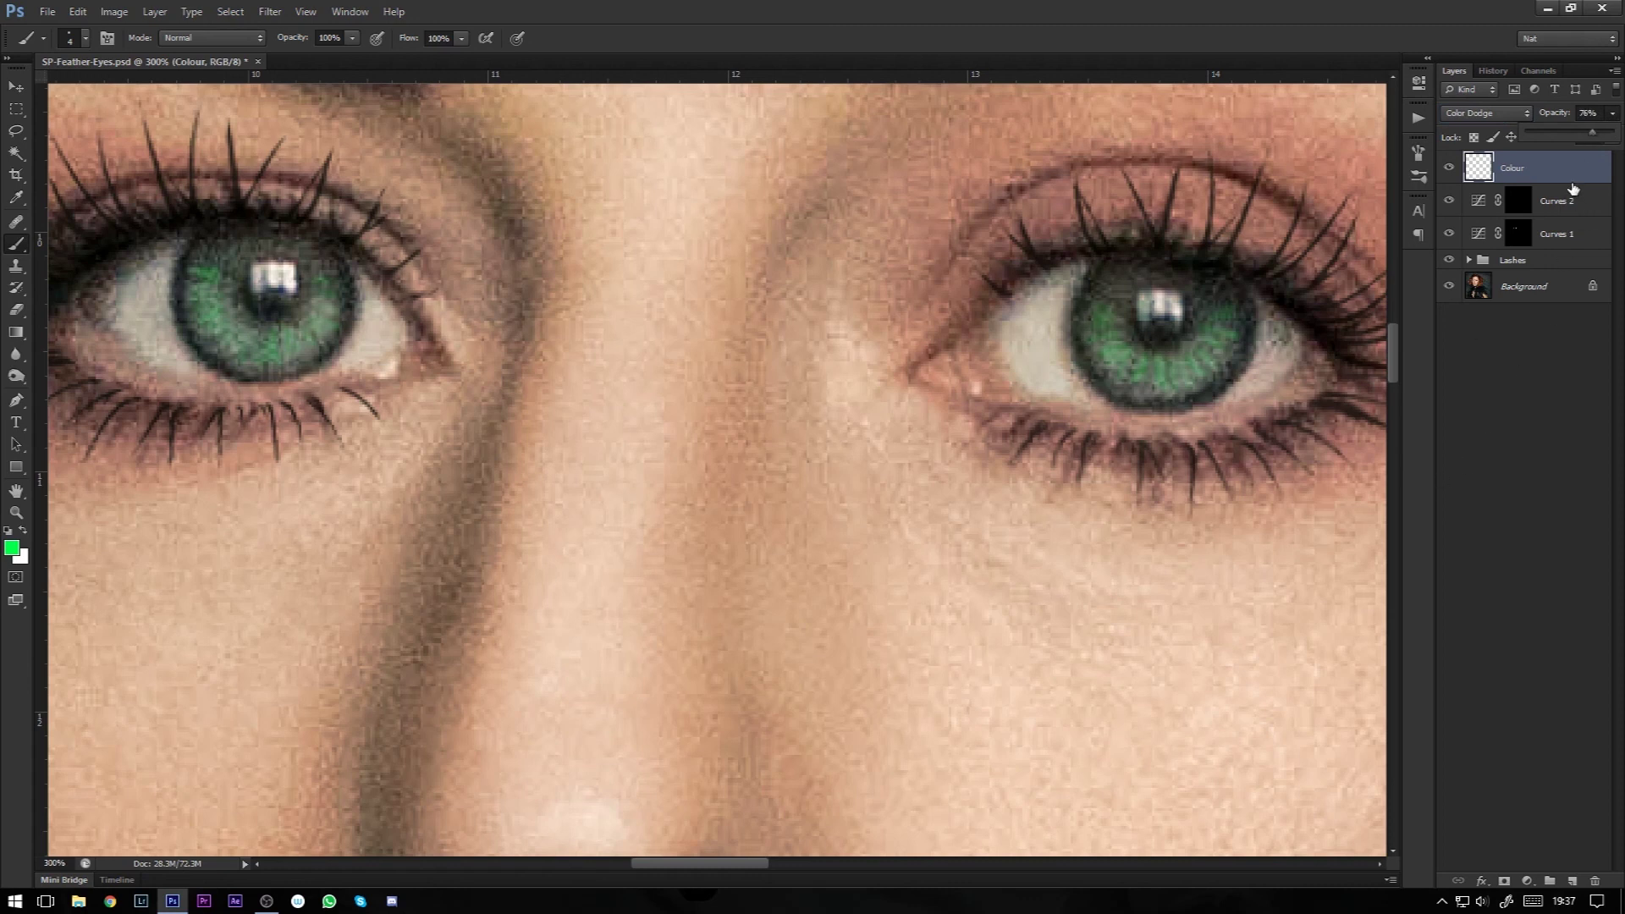
Step: Create a new layer named Colour 2 above the Colour layer
key("ctrl+shift+n")
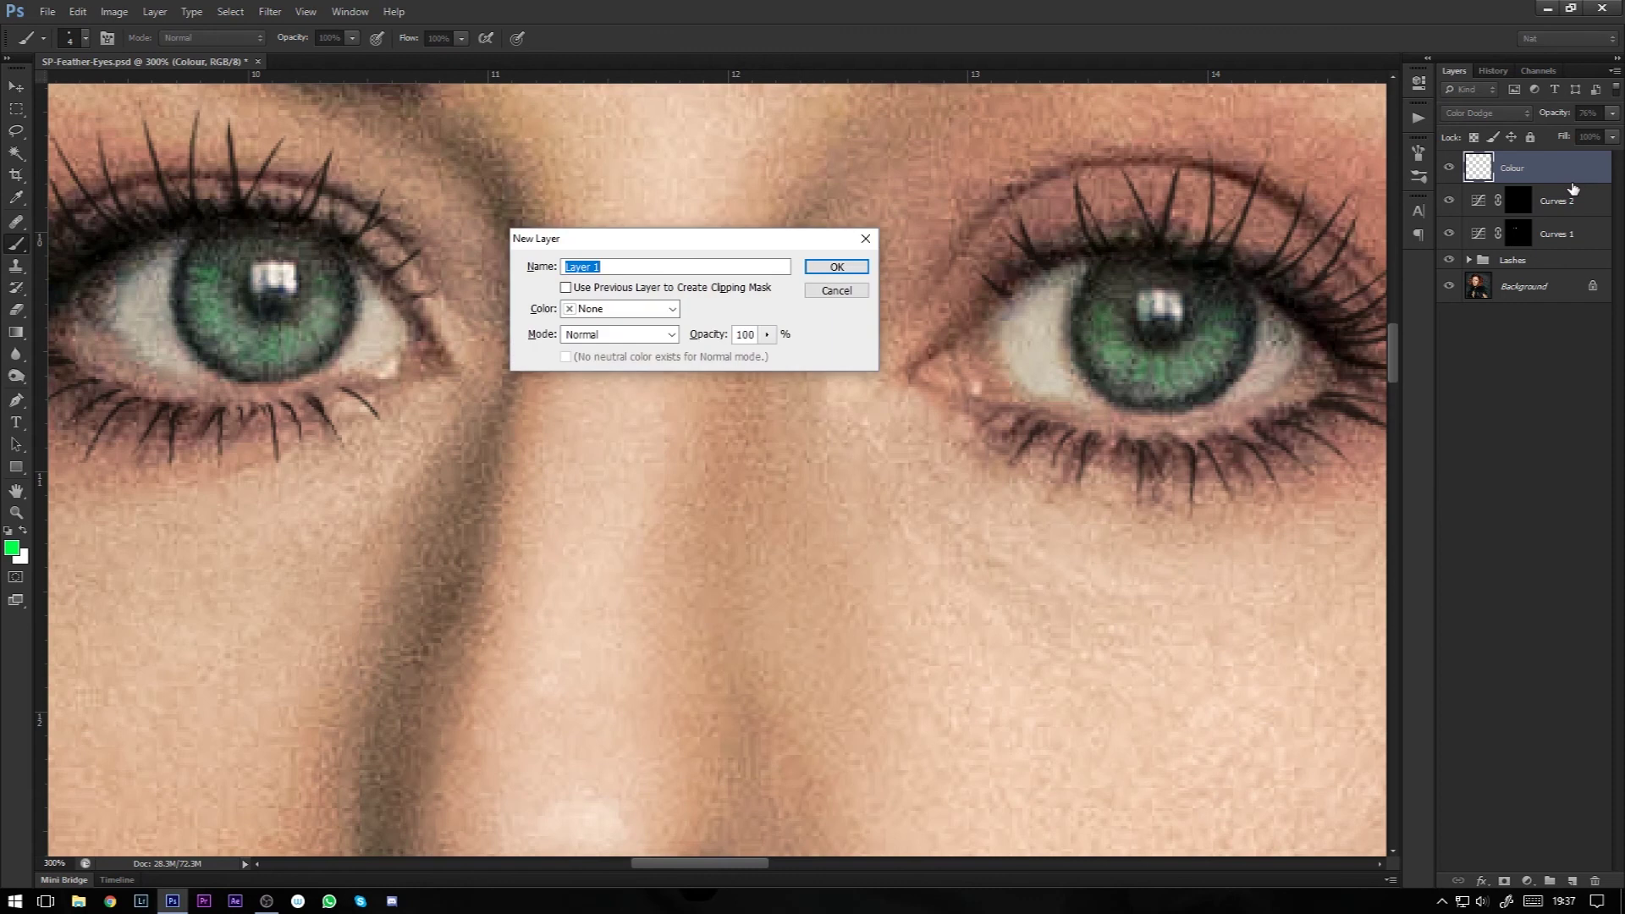
type("Colour 2")
key("Return")
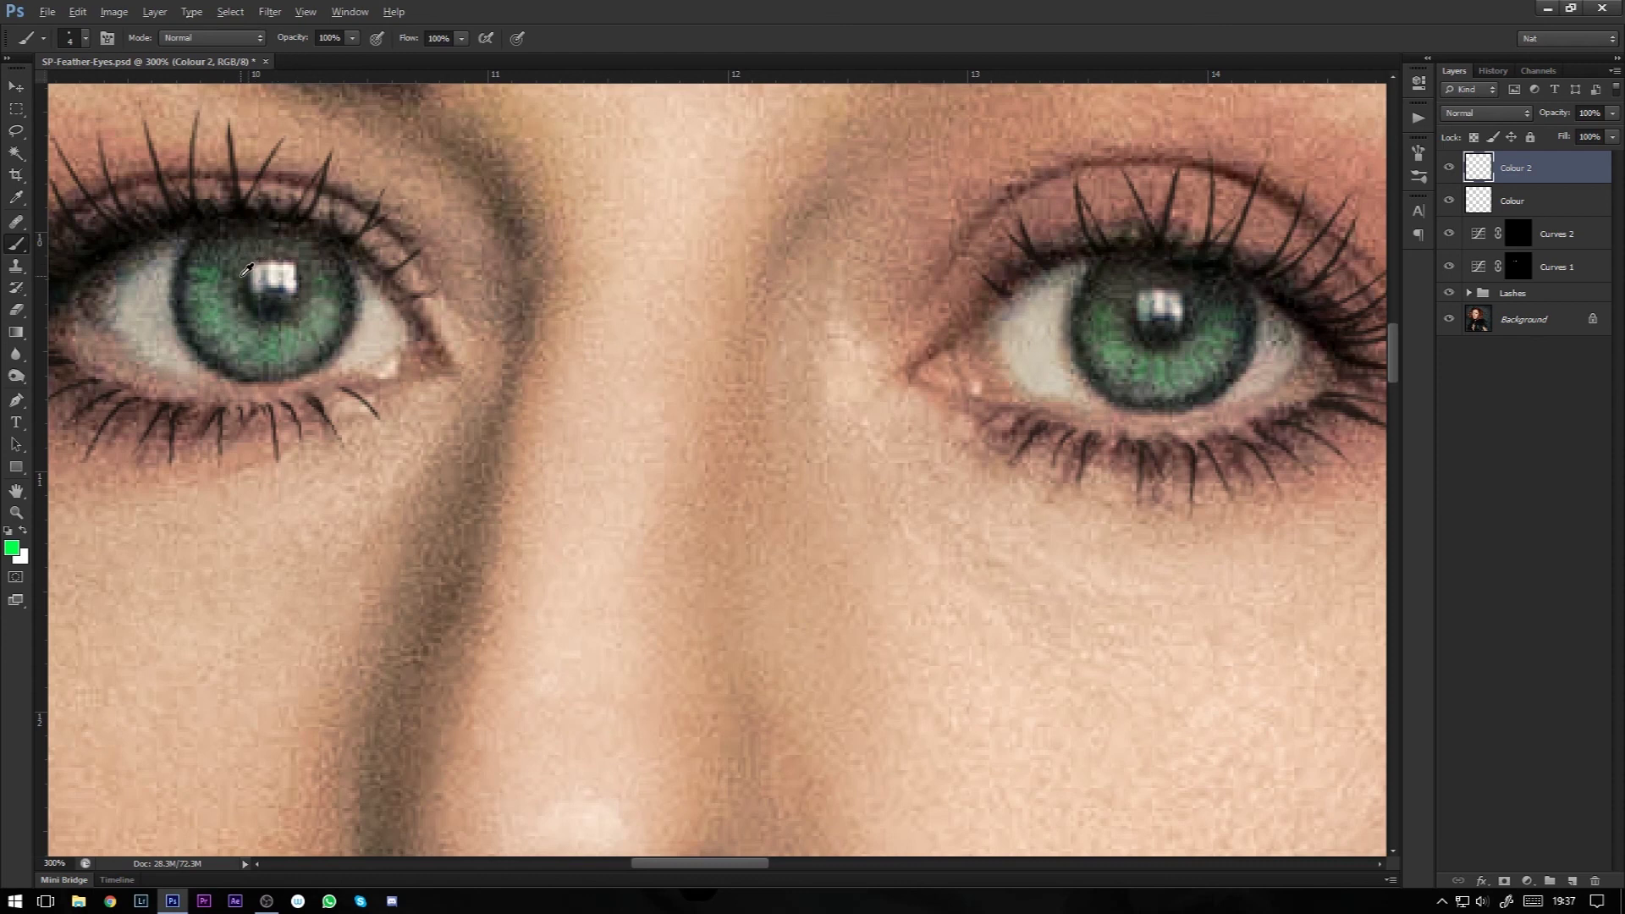
Step: Set the foreground colour to a bright, fully saturated yellow
left_click(245, 271, "alt")
left_click(12, 547)
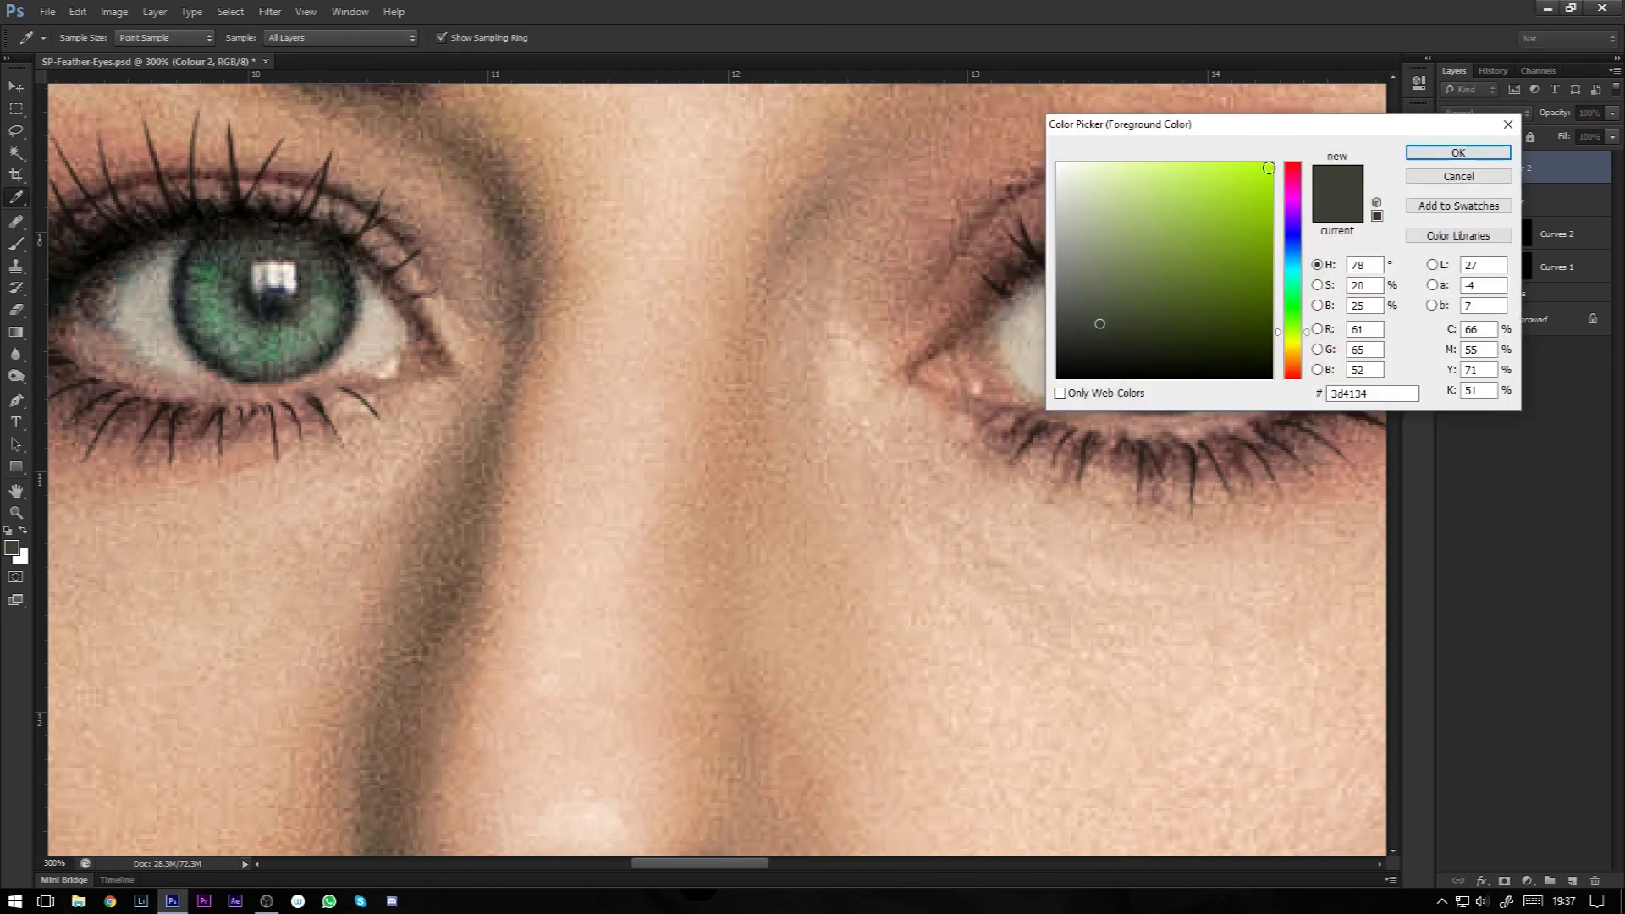
left_click_drag(1099, 323, 1322, 124)
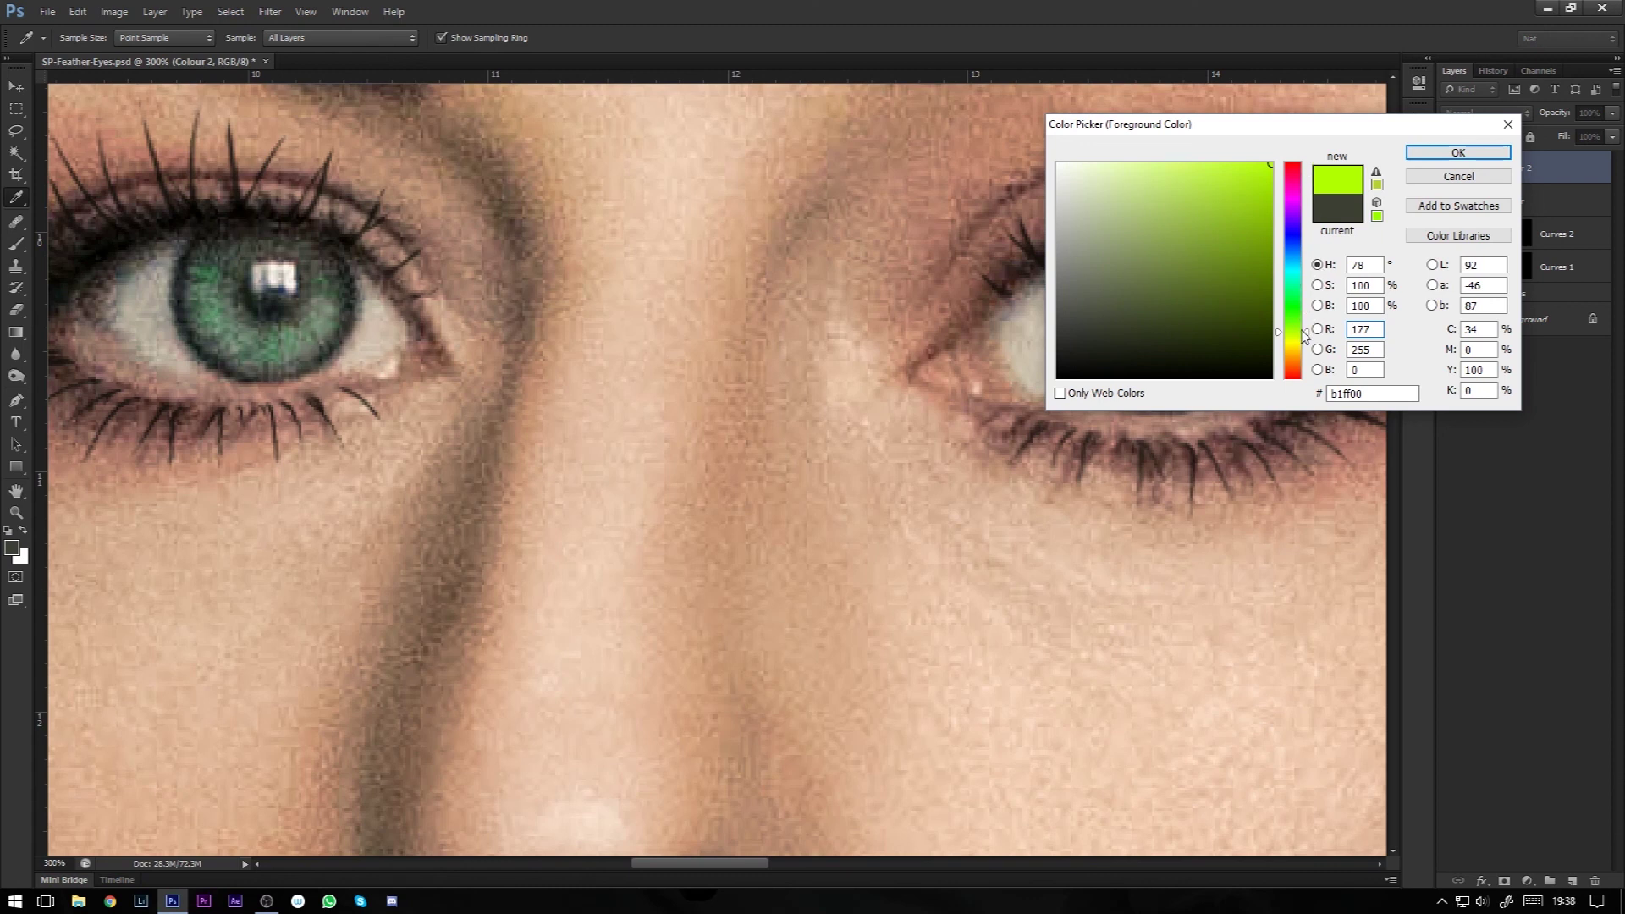
left_click_drag(1304, 336, 1305, 341)
left_click(1459, 154)
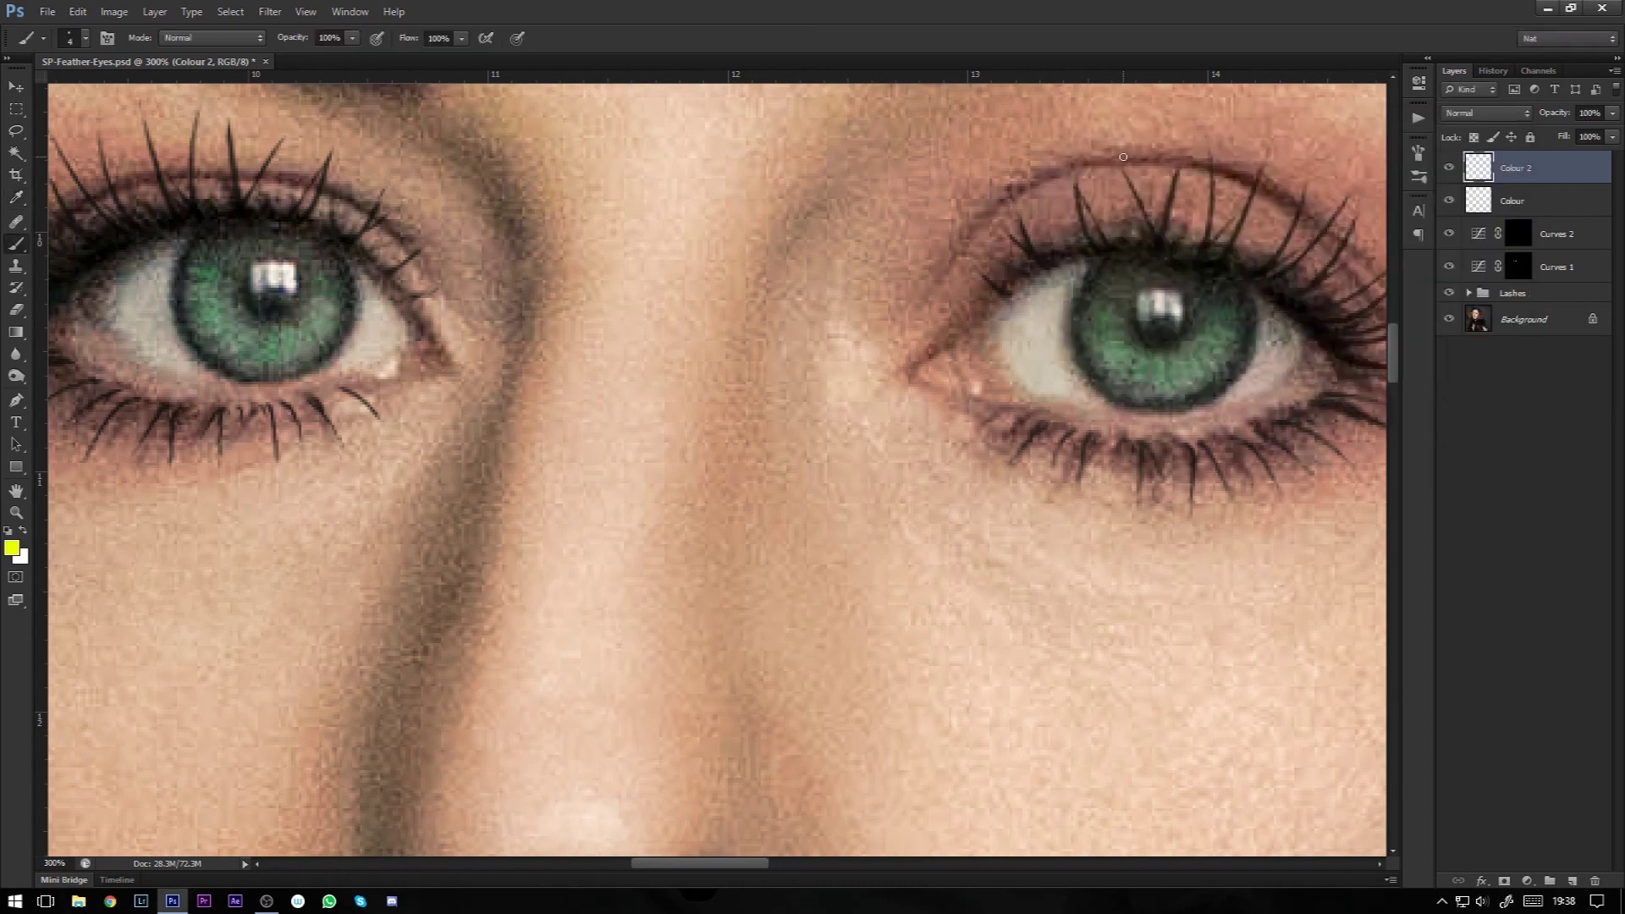
Step: Paint short radial yellow strokes around the pupils of both eyes on the Colour 2 layer with a 3 px brush
key("bracketleft")
mouse_move(231, 283)
left_mouse_down()
mouse_move(231, 313)
mouse_move(269, 339)
left_mouse_up()
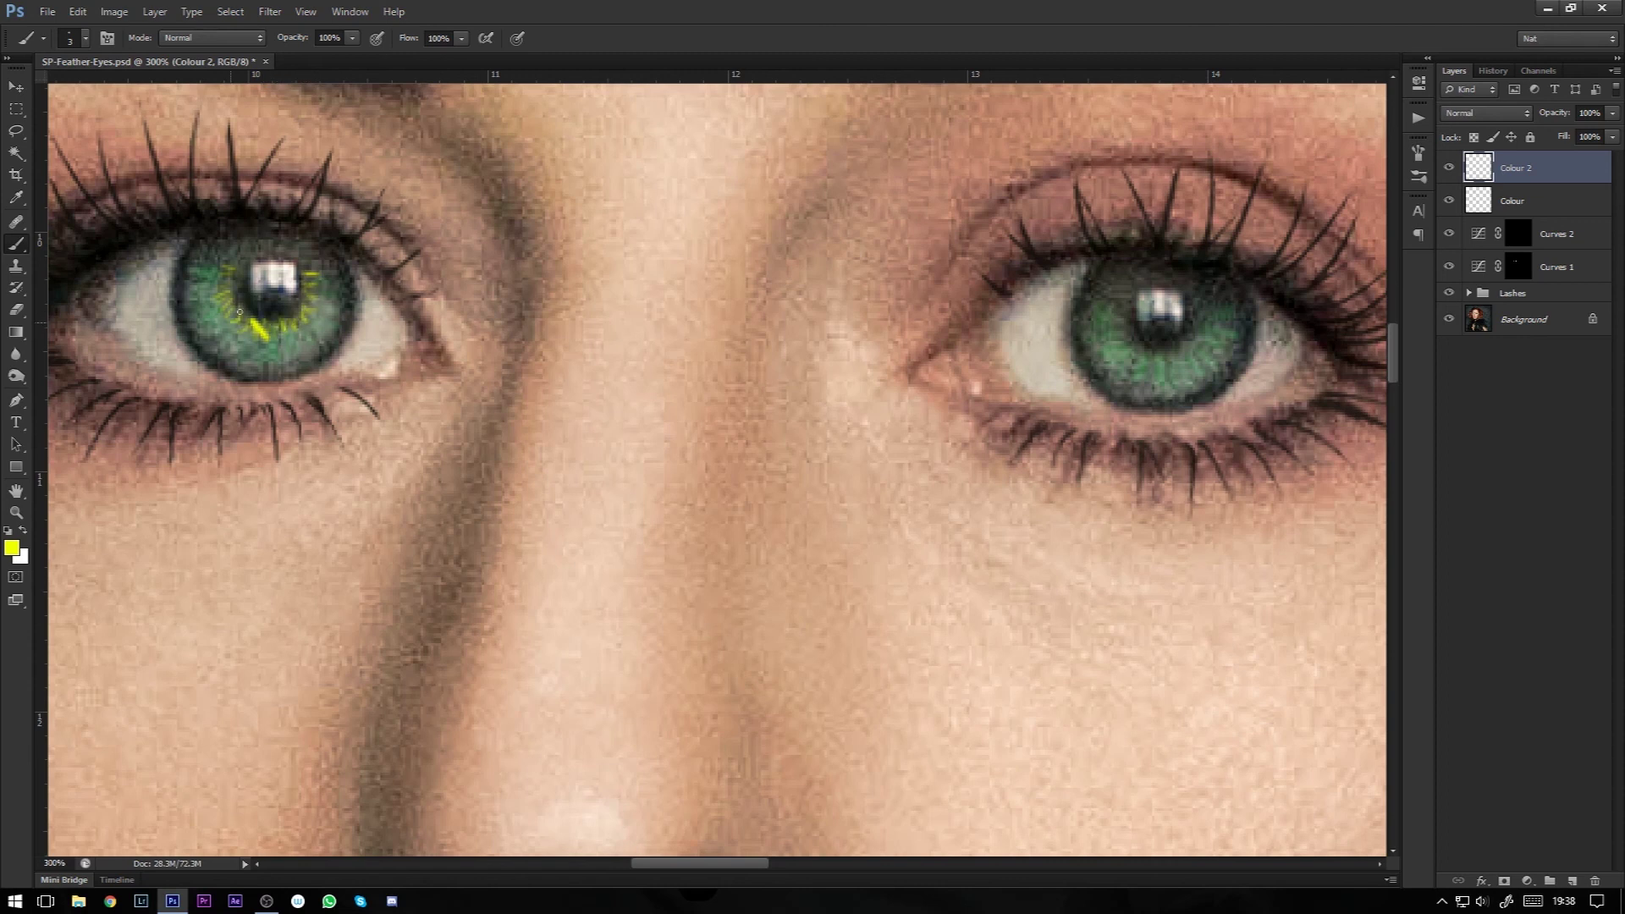
left_click_drag(232, 298, 211, 262)
mouse_move(1106, 299)
left_mouse_down()
mouse_move(1127, 328)
mouse_move(1114, 343)
mouse_move(1166, 365)
mouse_move(1176, 347)
mouse_move(1191, 356)
mouse_move(1202, 296)
left_mouse_up()
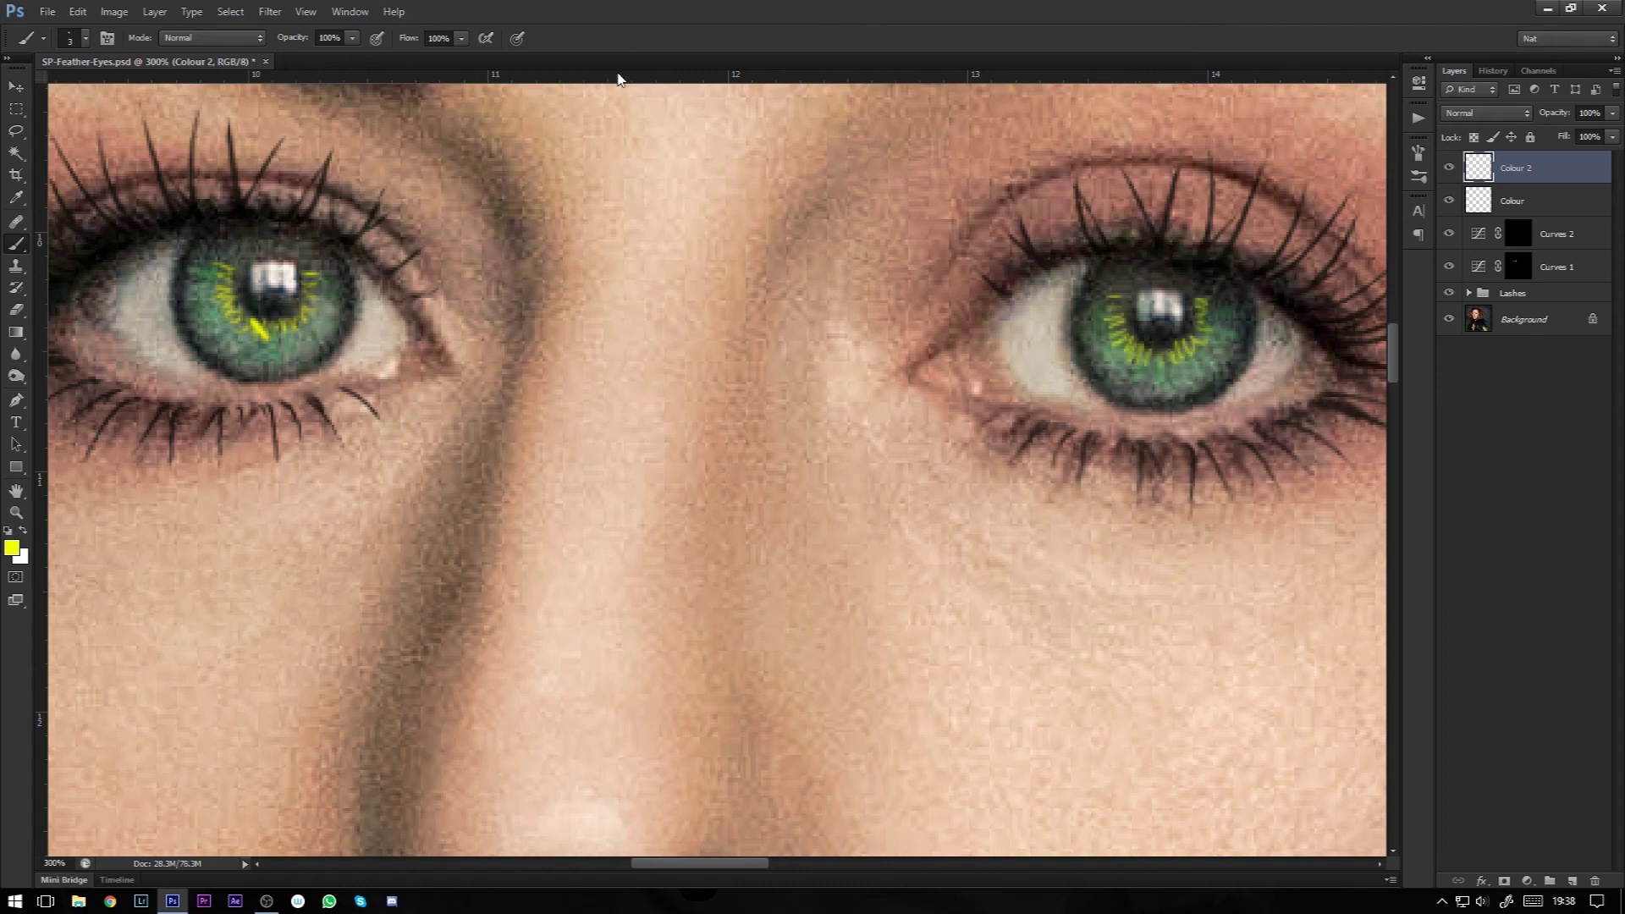
Step: Soften the yellow strokes on the Colour 2 layer with a Gaussian Blur of 0.5 pixel radius
left_click(271, 12)
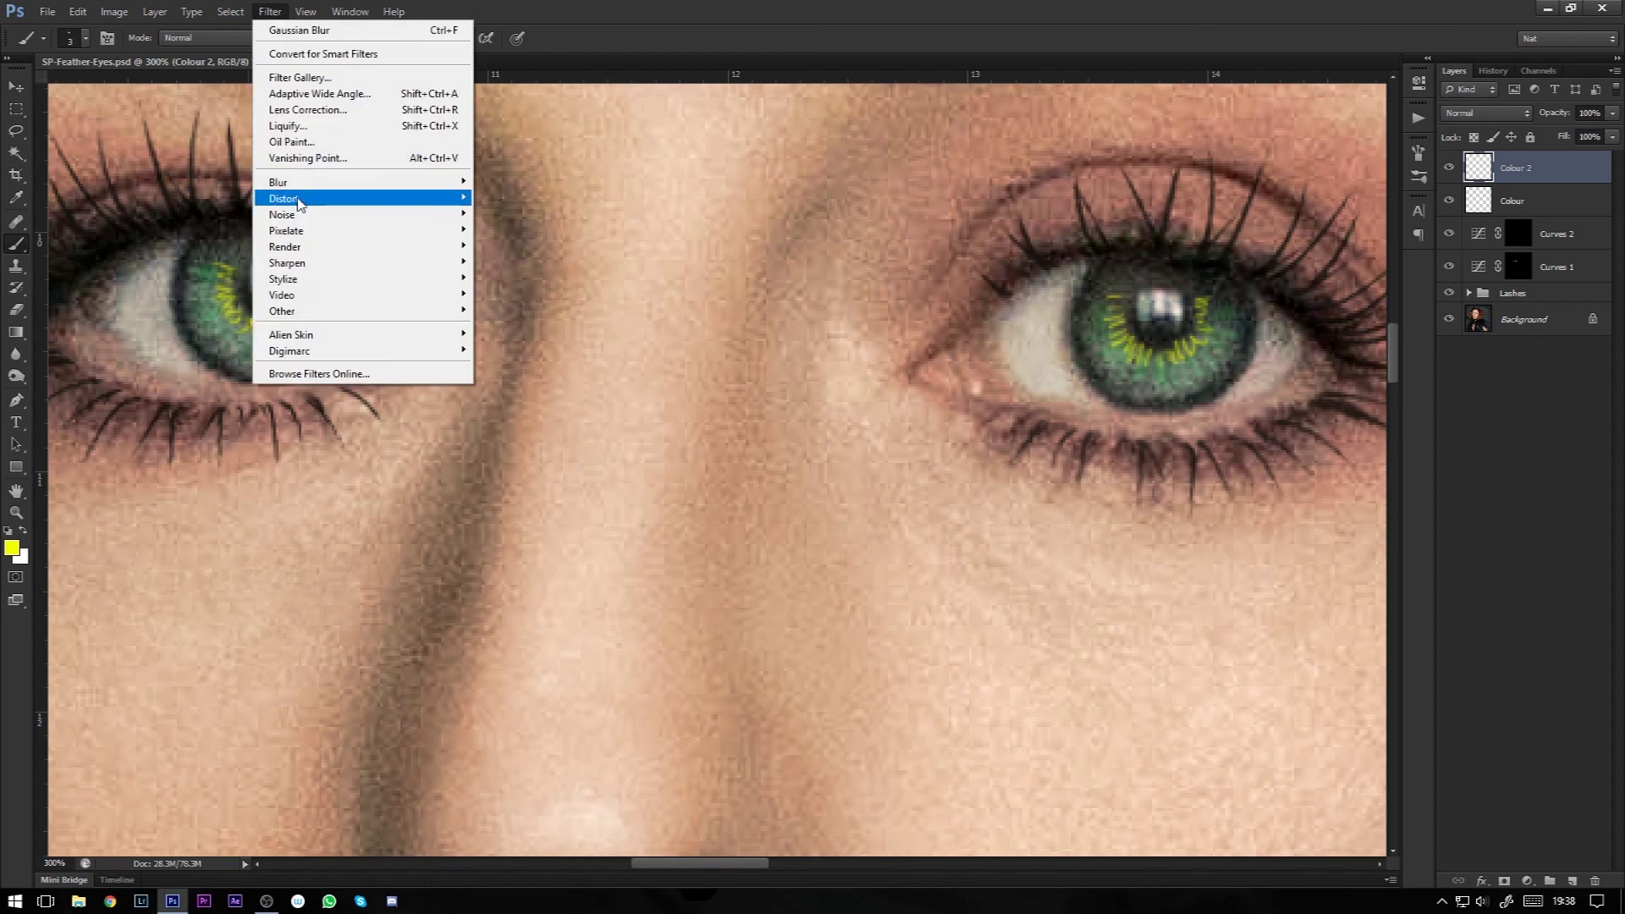
mouse_move(279, 182)
left_click(191, 303)
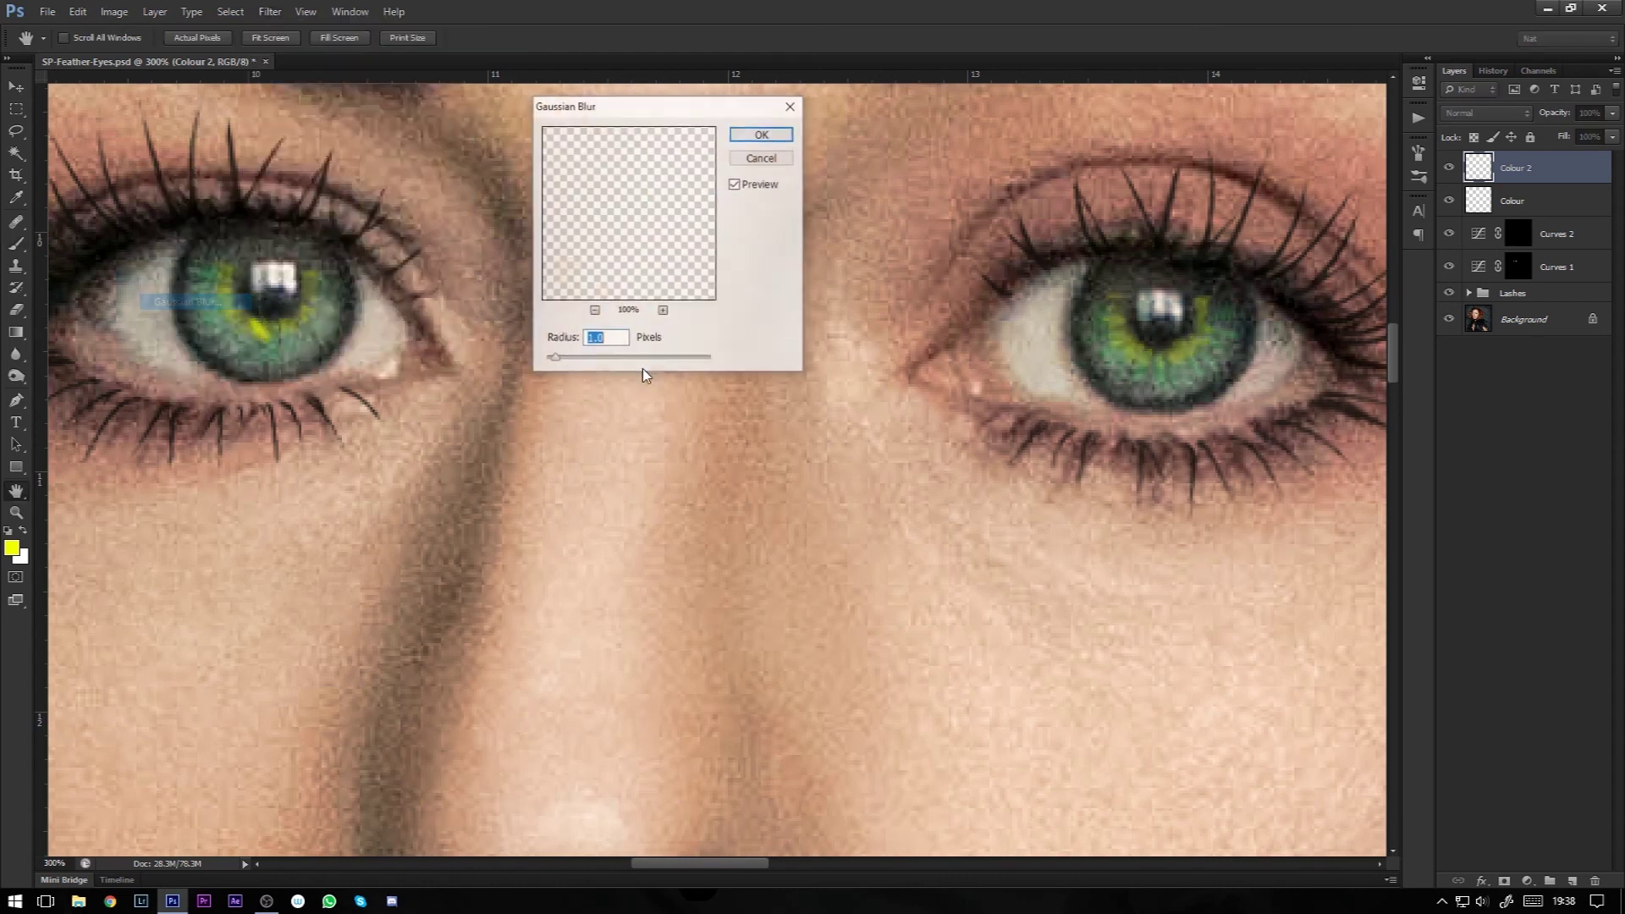
left_click(550, 359)
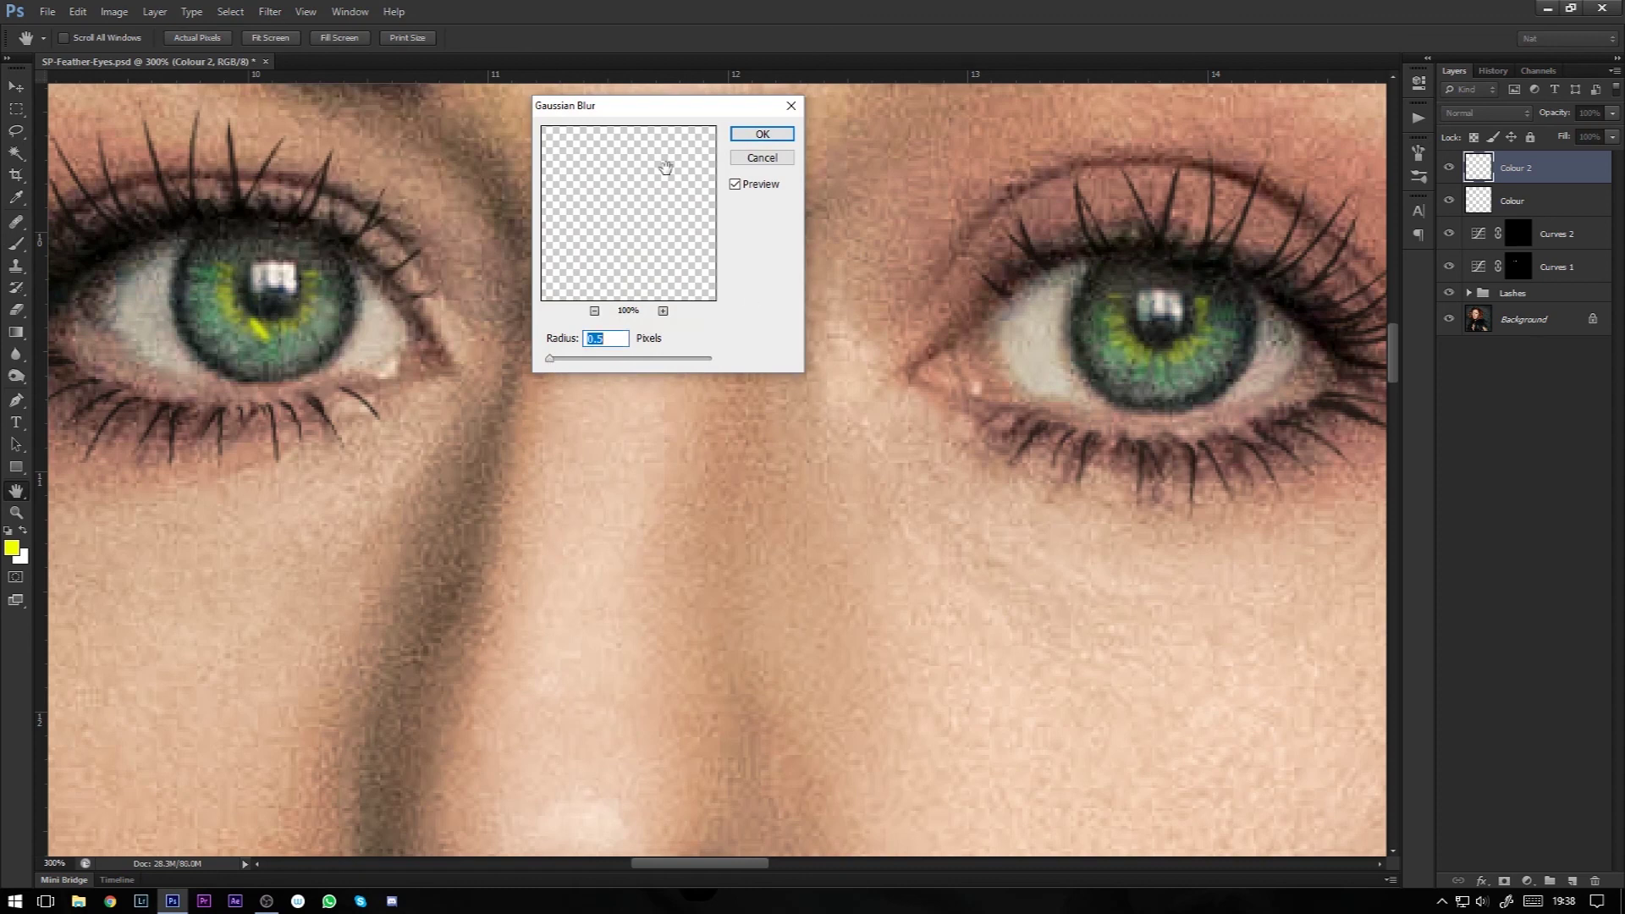
left_click(782, 138)
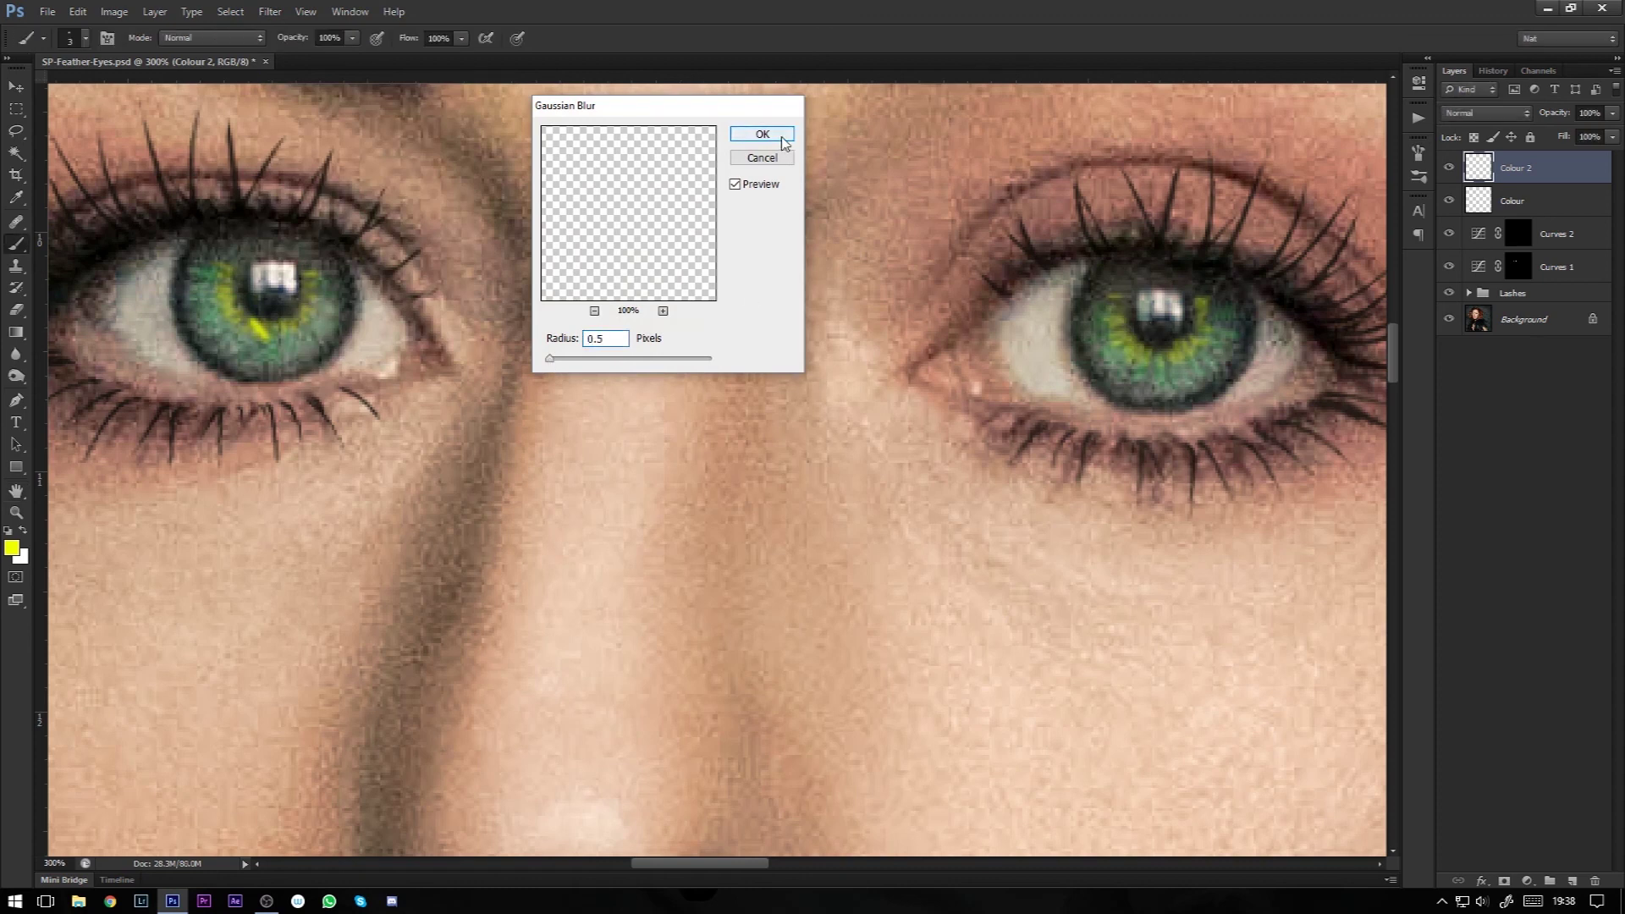
Step: Set the Colour 2 layer's blend mode to Color Dodge and its opacity to 84%
left_click(1524, 118)
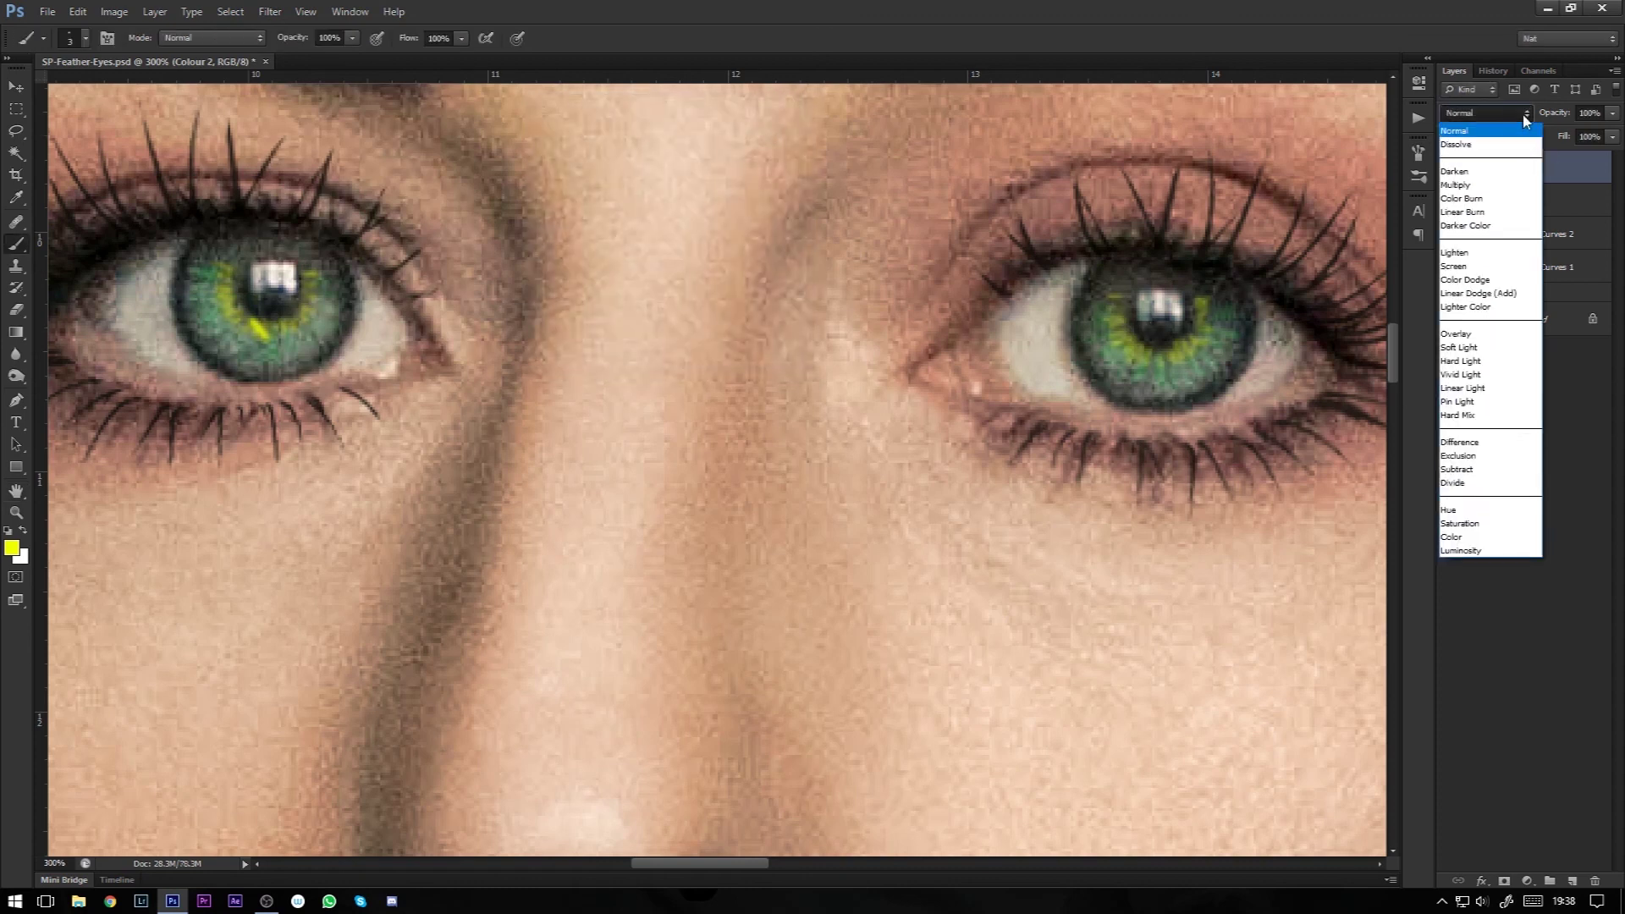
left_click(1510, 283)
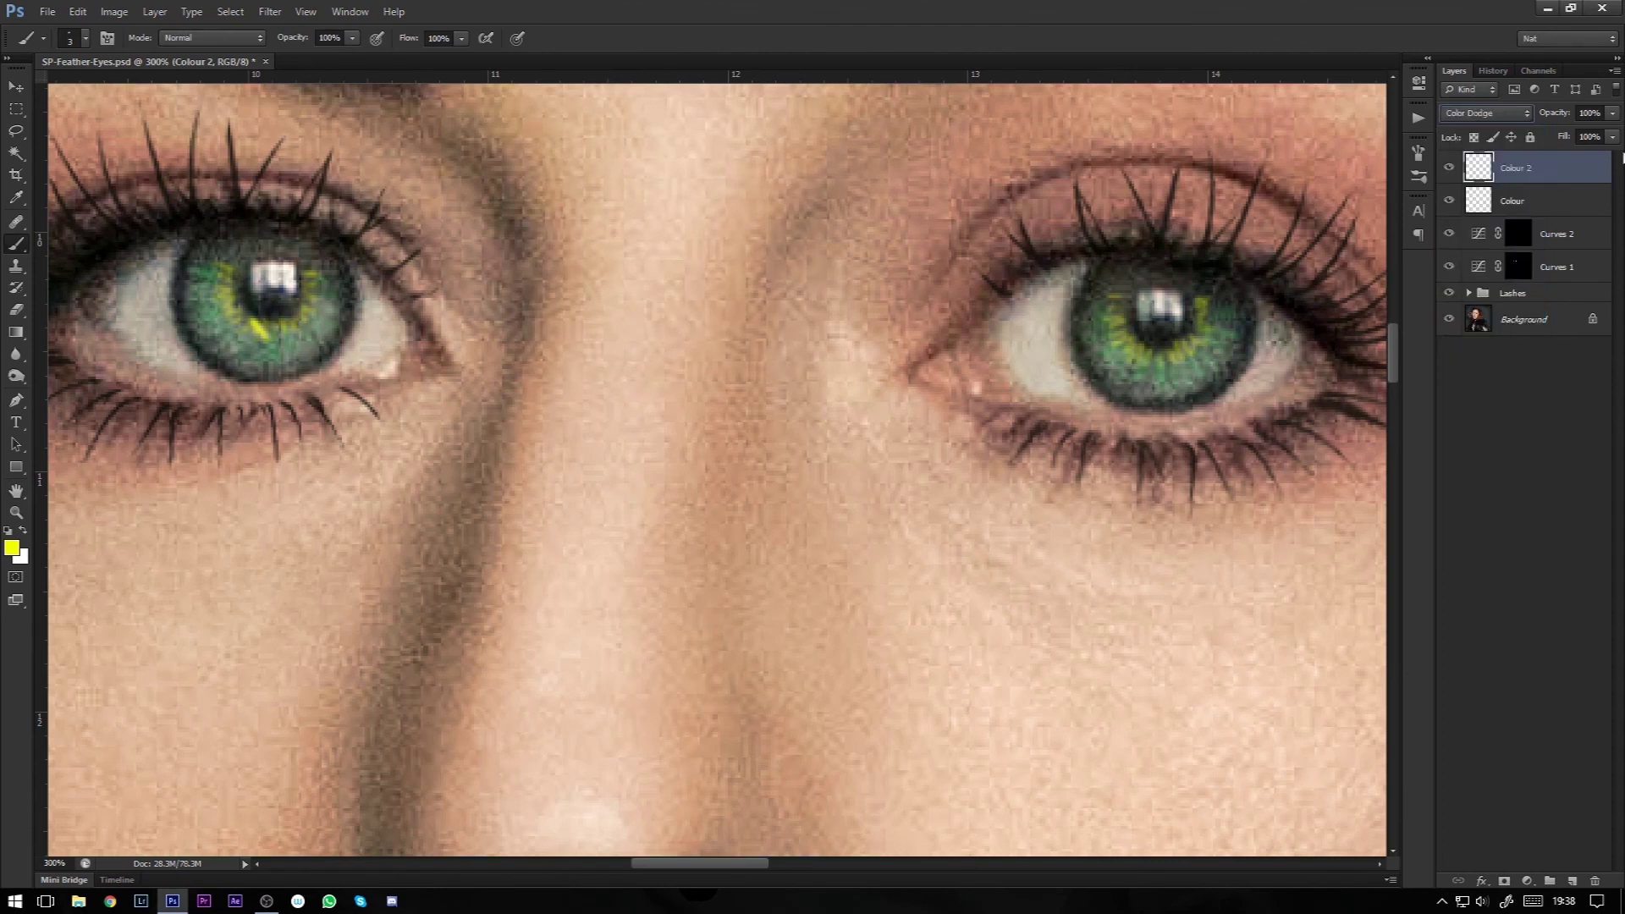
left_click(1612, 113)
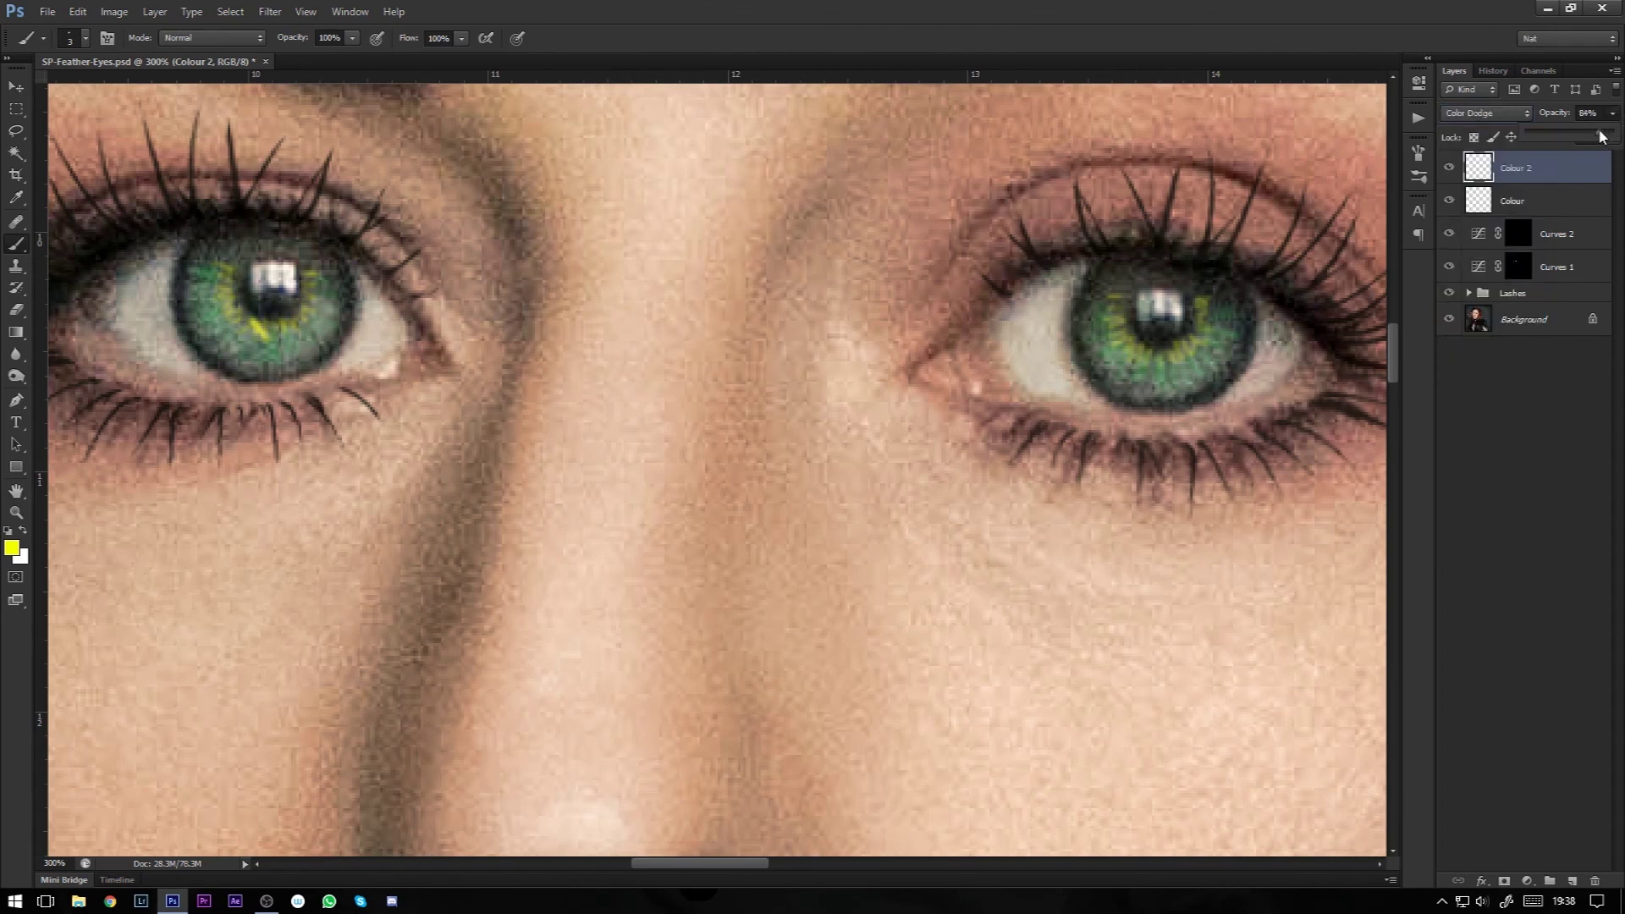
Step: Fine-tune the iris colouring by setting the Colour 2 layer's opacity to 85% and the Colour layer's to 72%
key("ctrl+1")
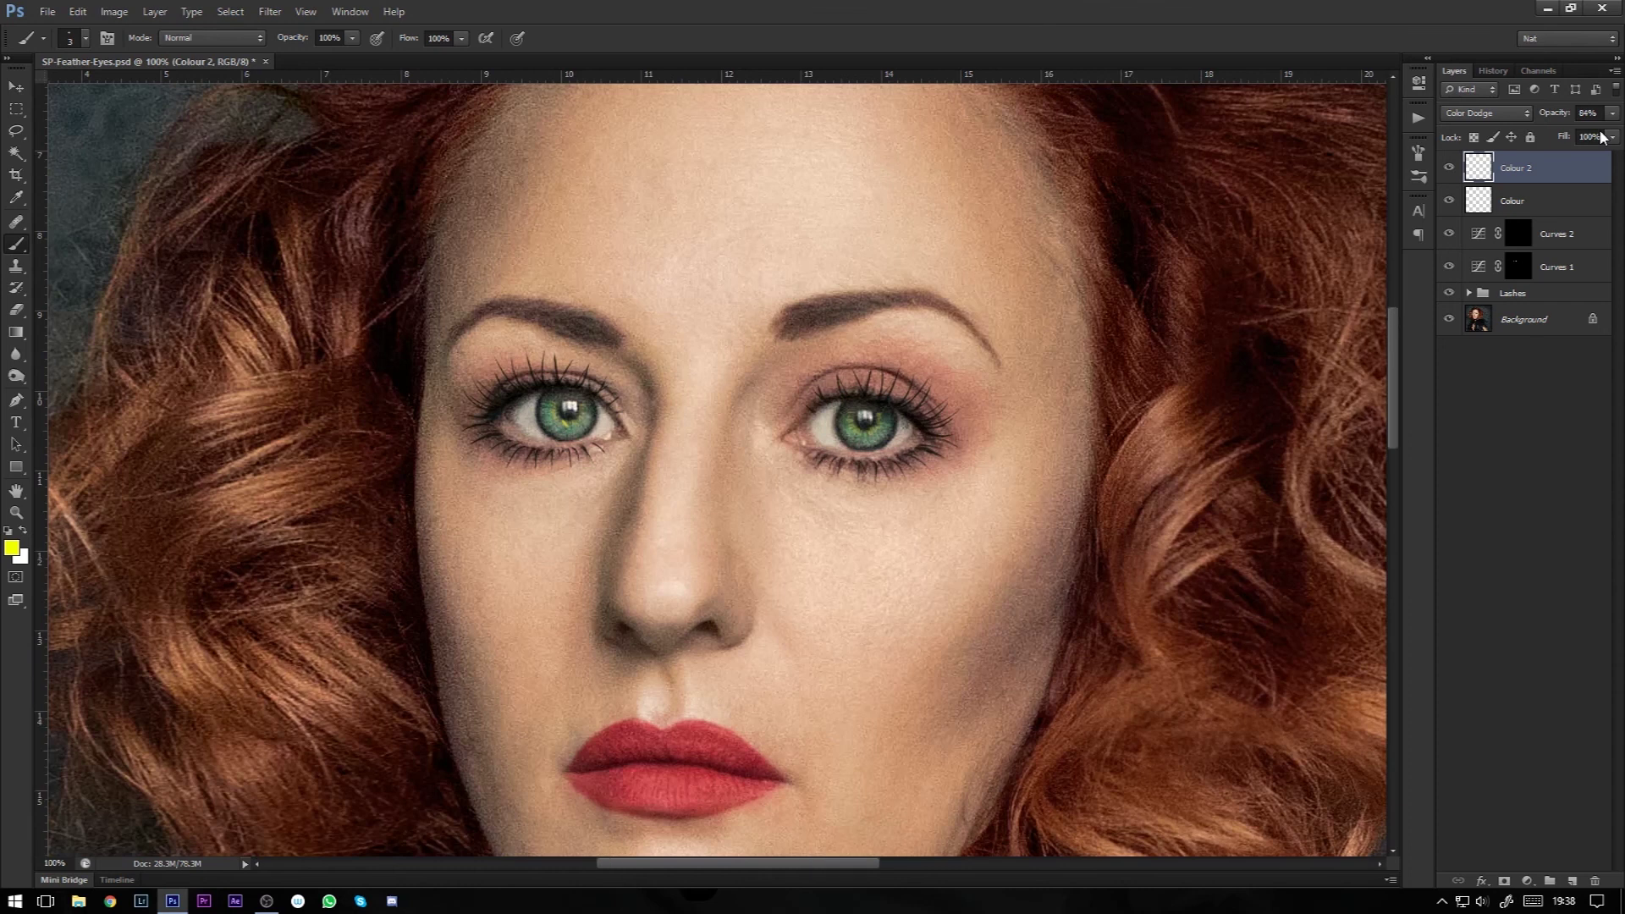
left_click(1612, 113)
left_click_drag(1604, 137, 1595, 138)
left_click(1592, 208)
left_click(1612, 113)
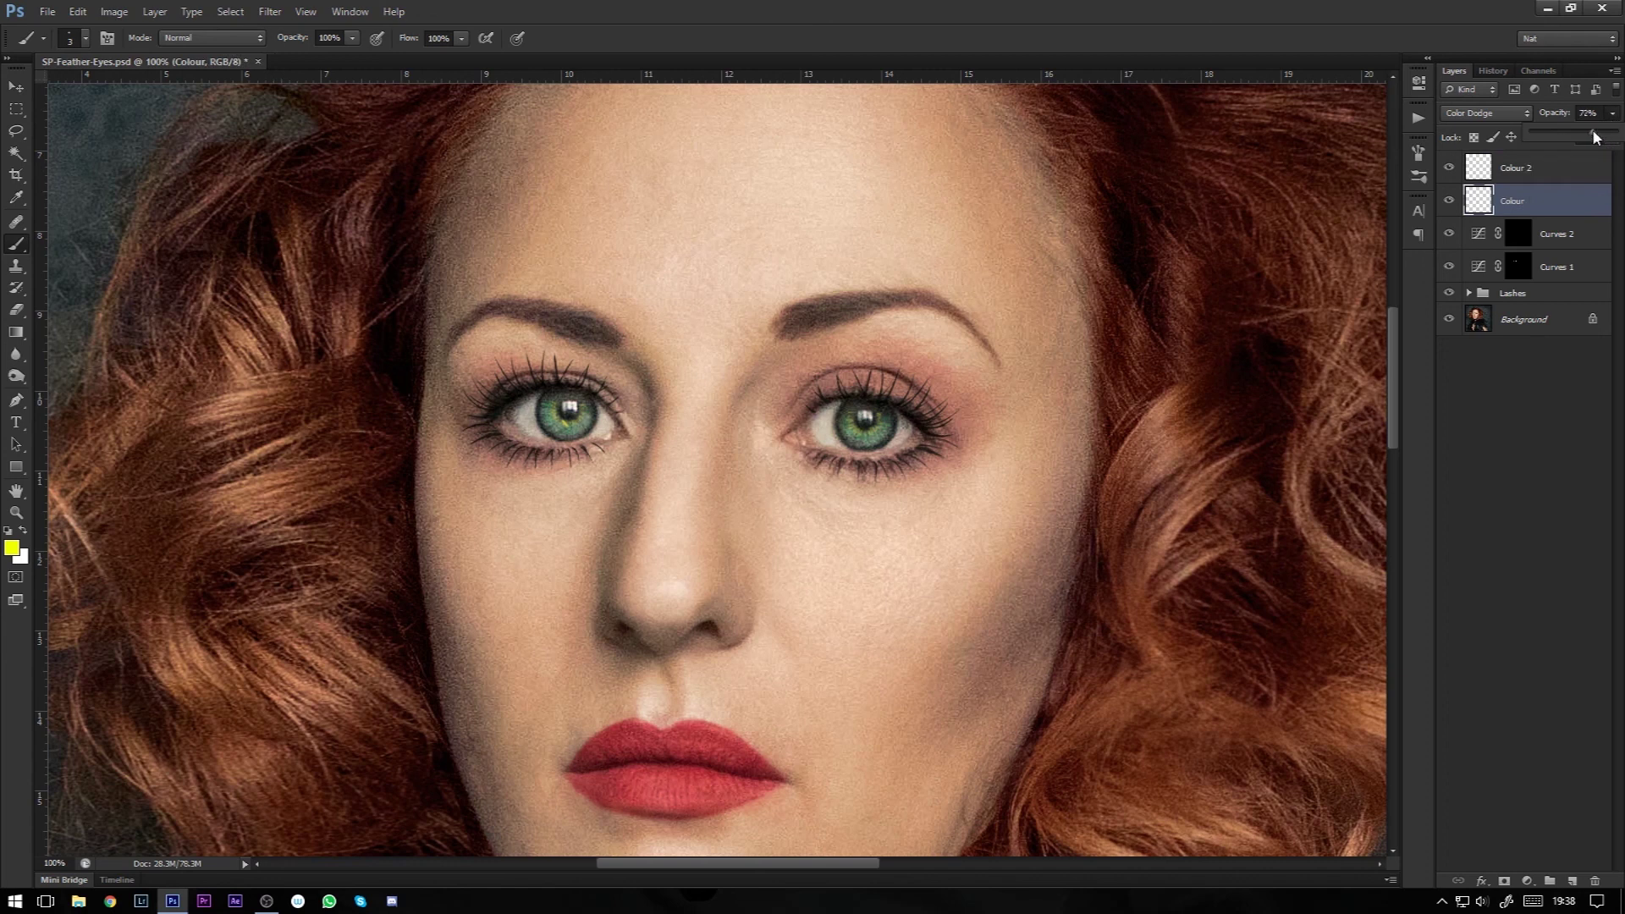
left_click(1531, 169)
left_click(1533, 170)
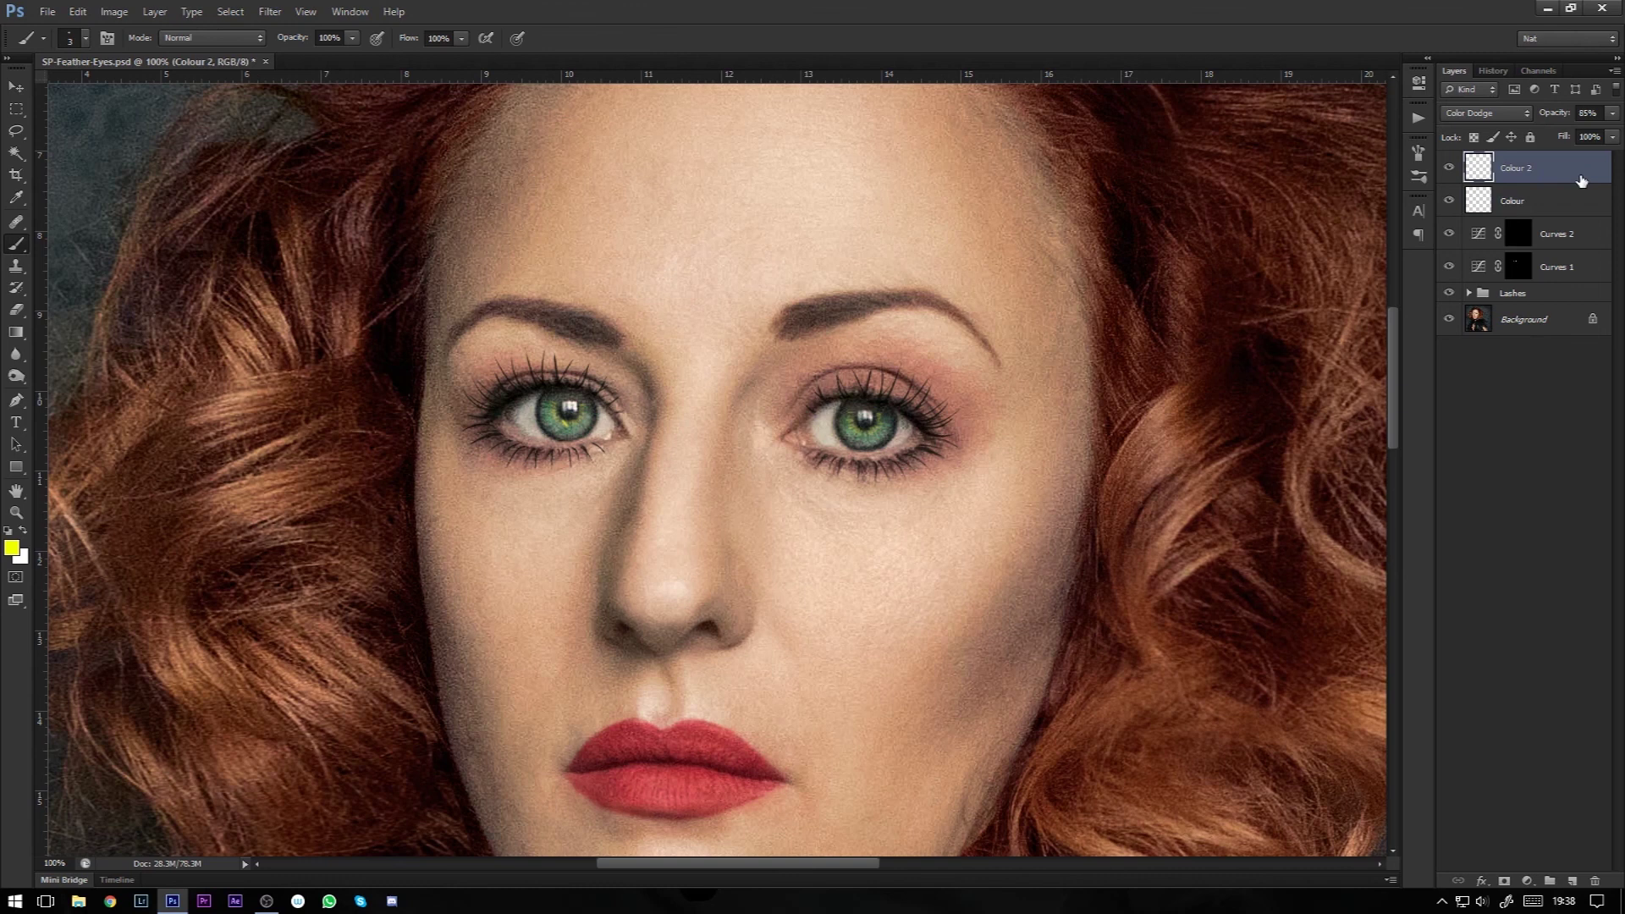
Step: Erase excess yellow from both irises on the Colour 2 layer, enlarging the eraser to 25 px
key("ctrl+plus")
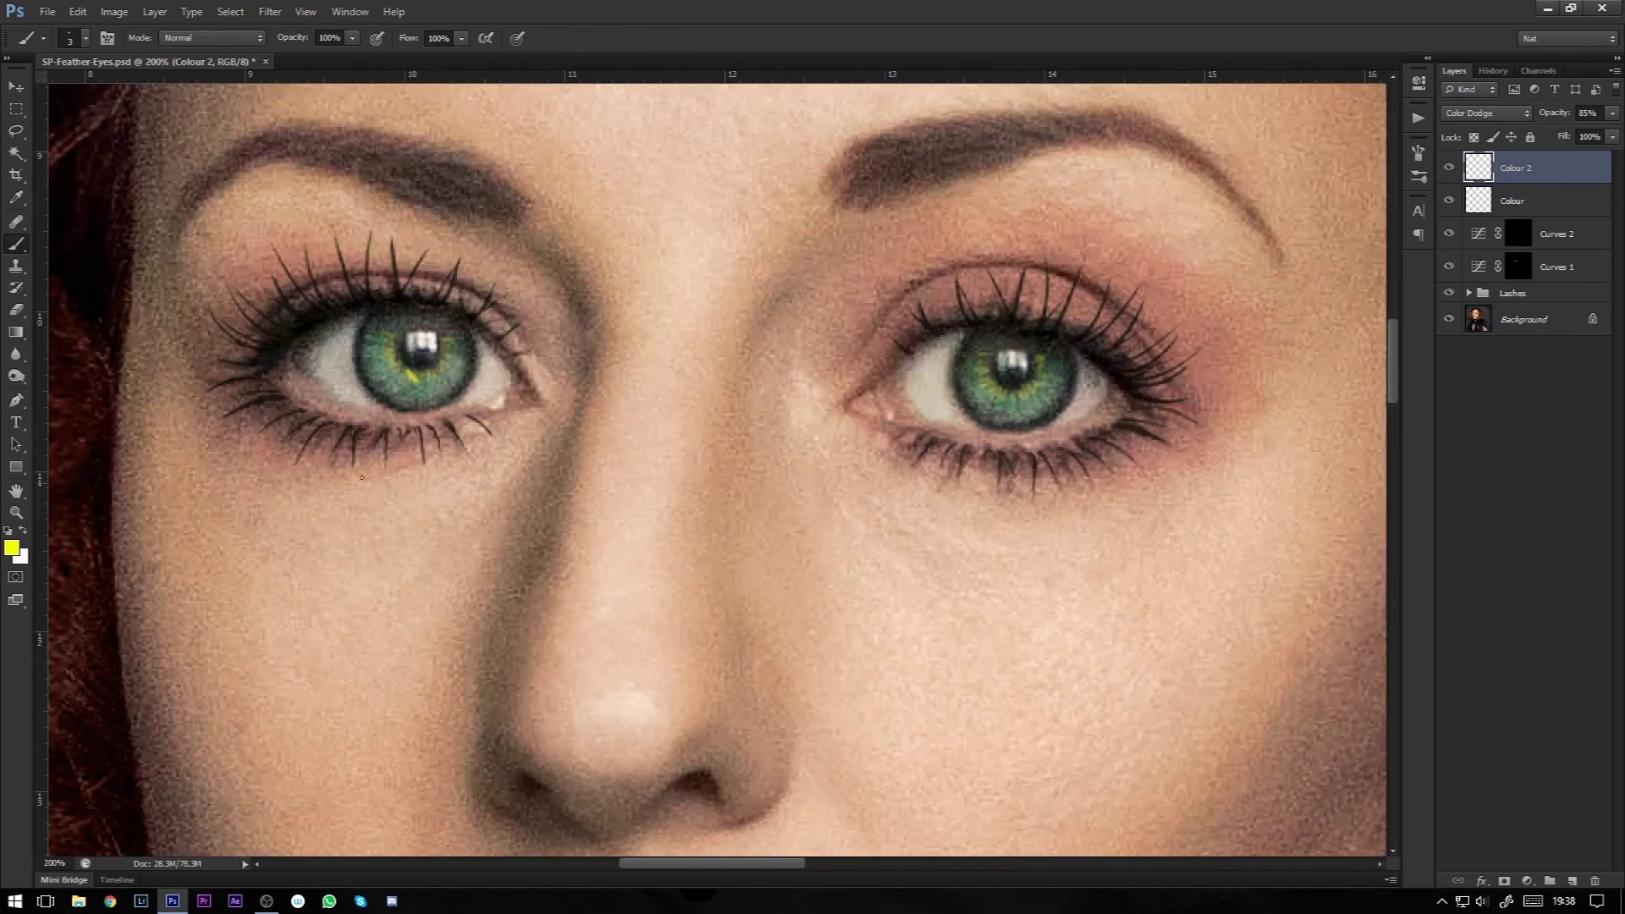
key("e")
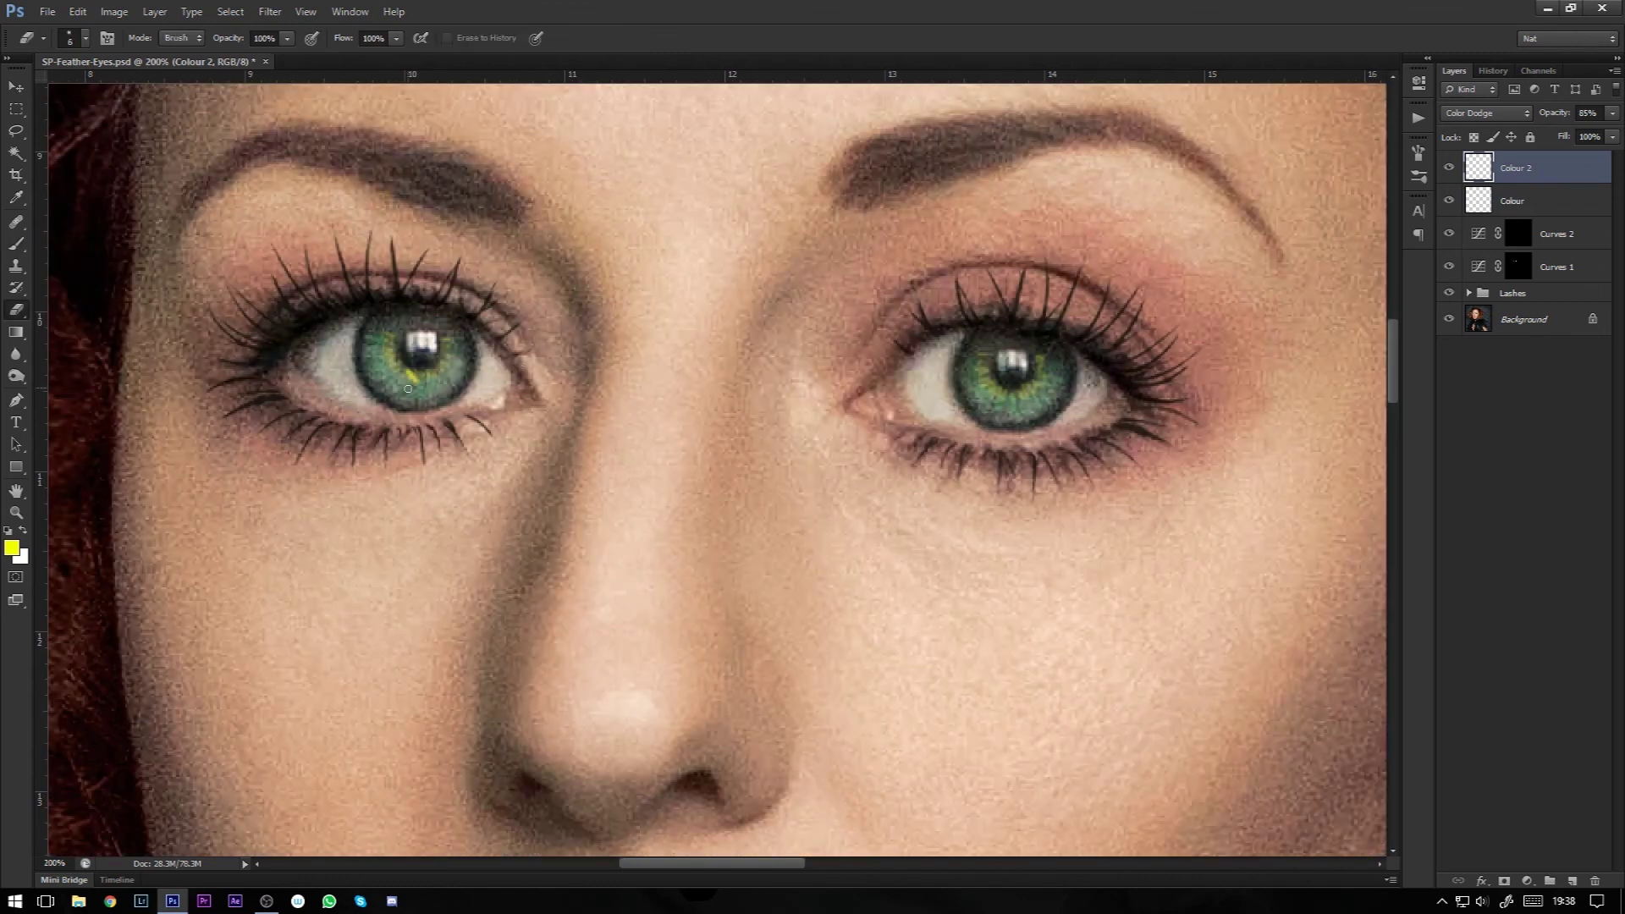
key("bracketright")
key("bracketright")
key("bracketright")
left_click(413, 379)
key("bracketright")
key("bracketright")
key("bracketright")
mouse_move(406, 375)
left_mouse_down()
mouse_move(388, 341)
mouse_move(398, 368)
mouse_move(433, 371)
mouse_move(450, 341)
left_mouse_up()
mouse_move(993, 368)
left_mouse_down()
mouse_move(985, 387)
mouse_move(1009, 401)
mouse_move(1047, 359)
mouse_move(980, 353)
left_mouse_up()
Step: Group the Colour and Colour 2 layers and name the group COLOUR
key("ctrl+minus")
key("ctrl+minus")
key("ctrl+minus")
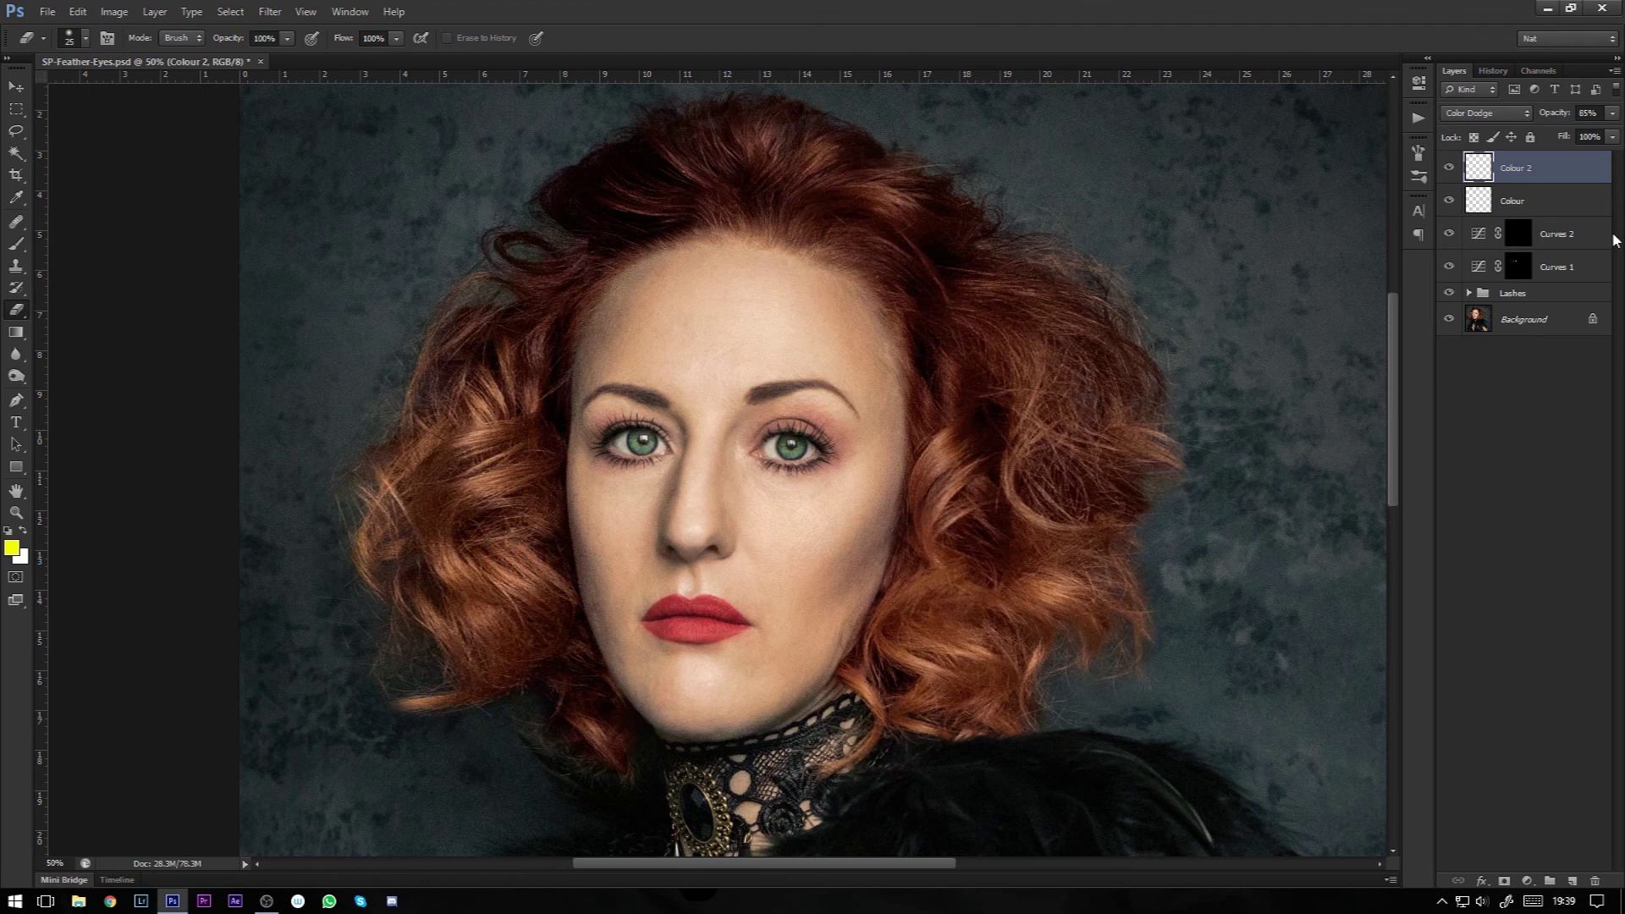
left_click(1521, 198, "shift")
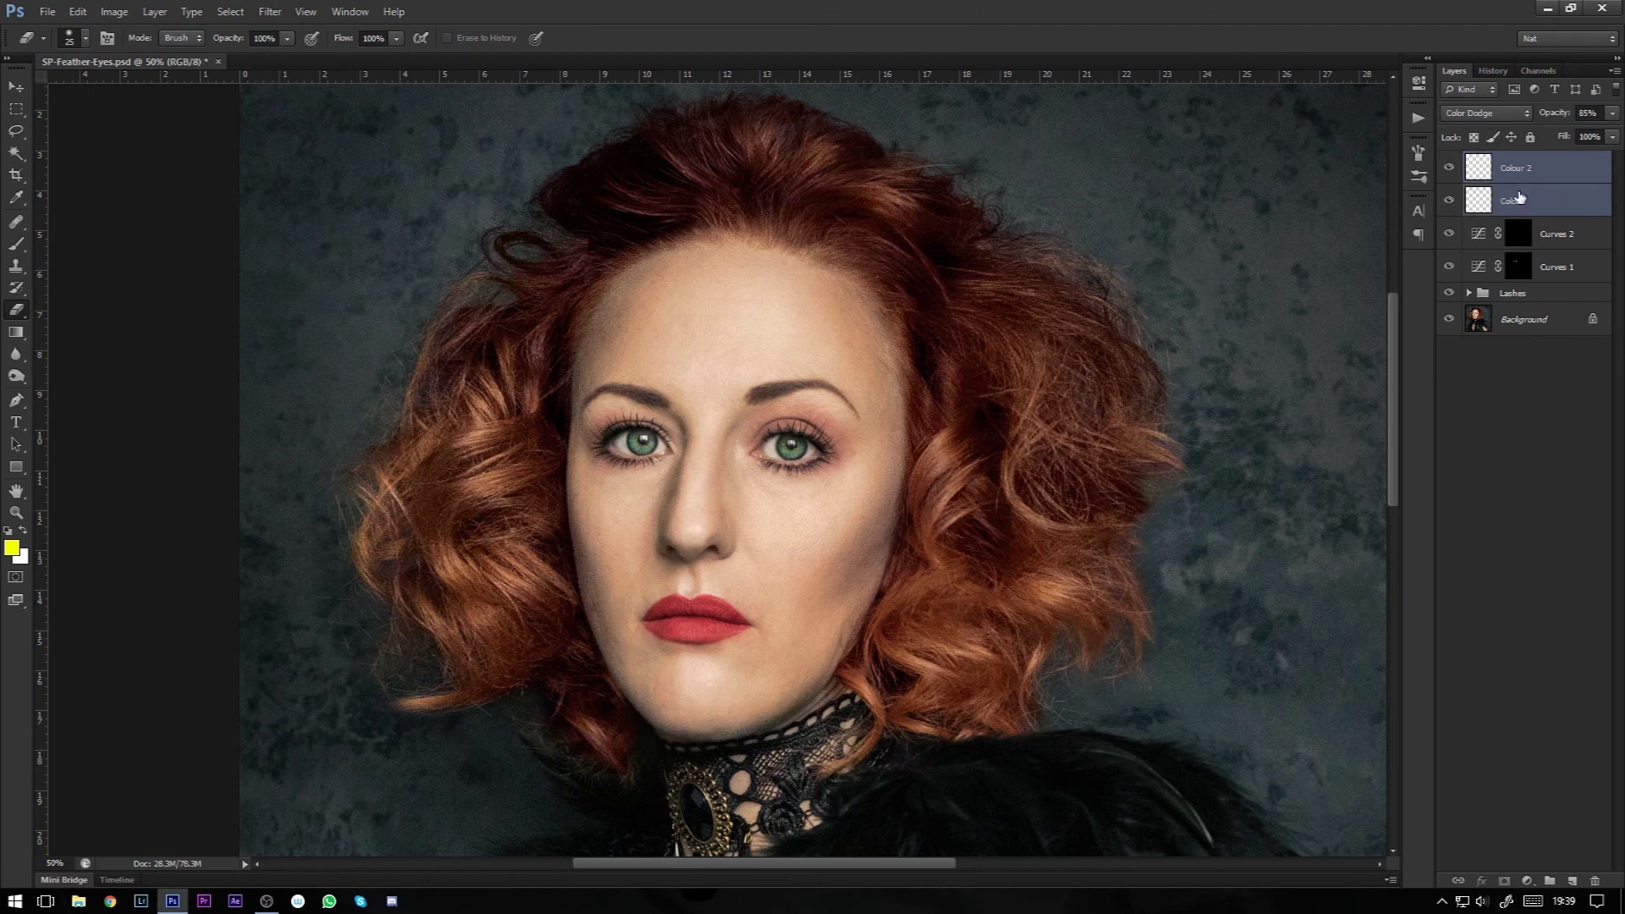
left_click(1549, 165)
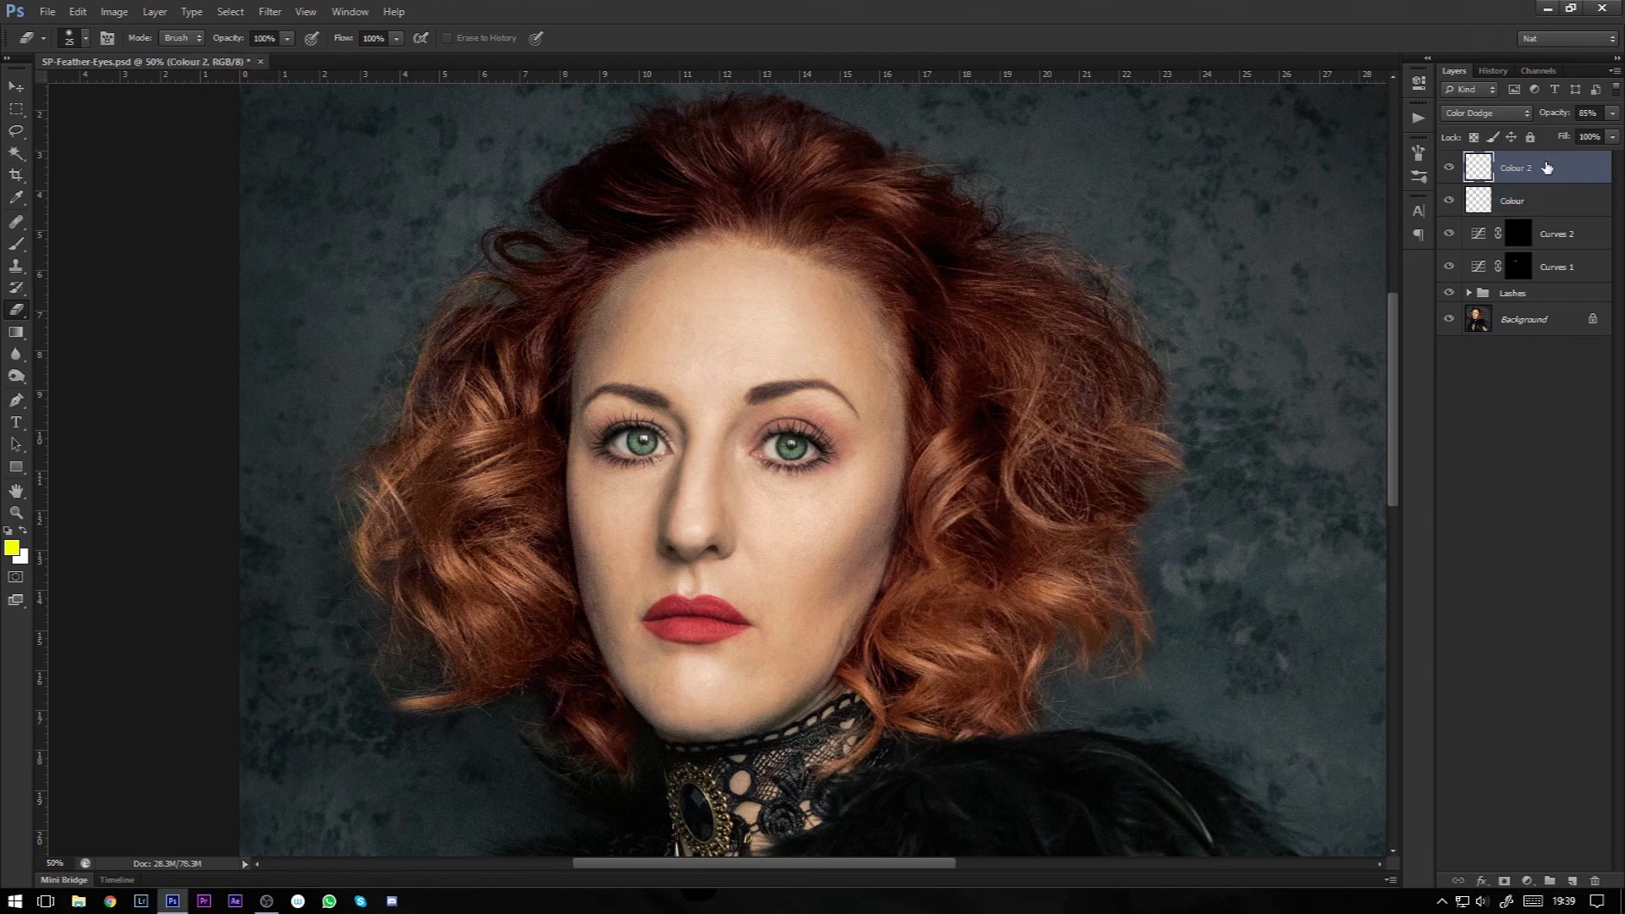
left_click(1577, 208, "shift")
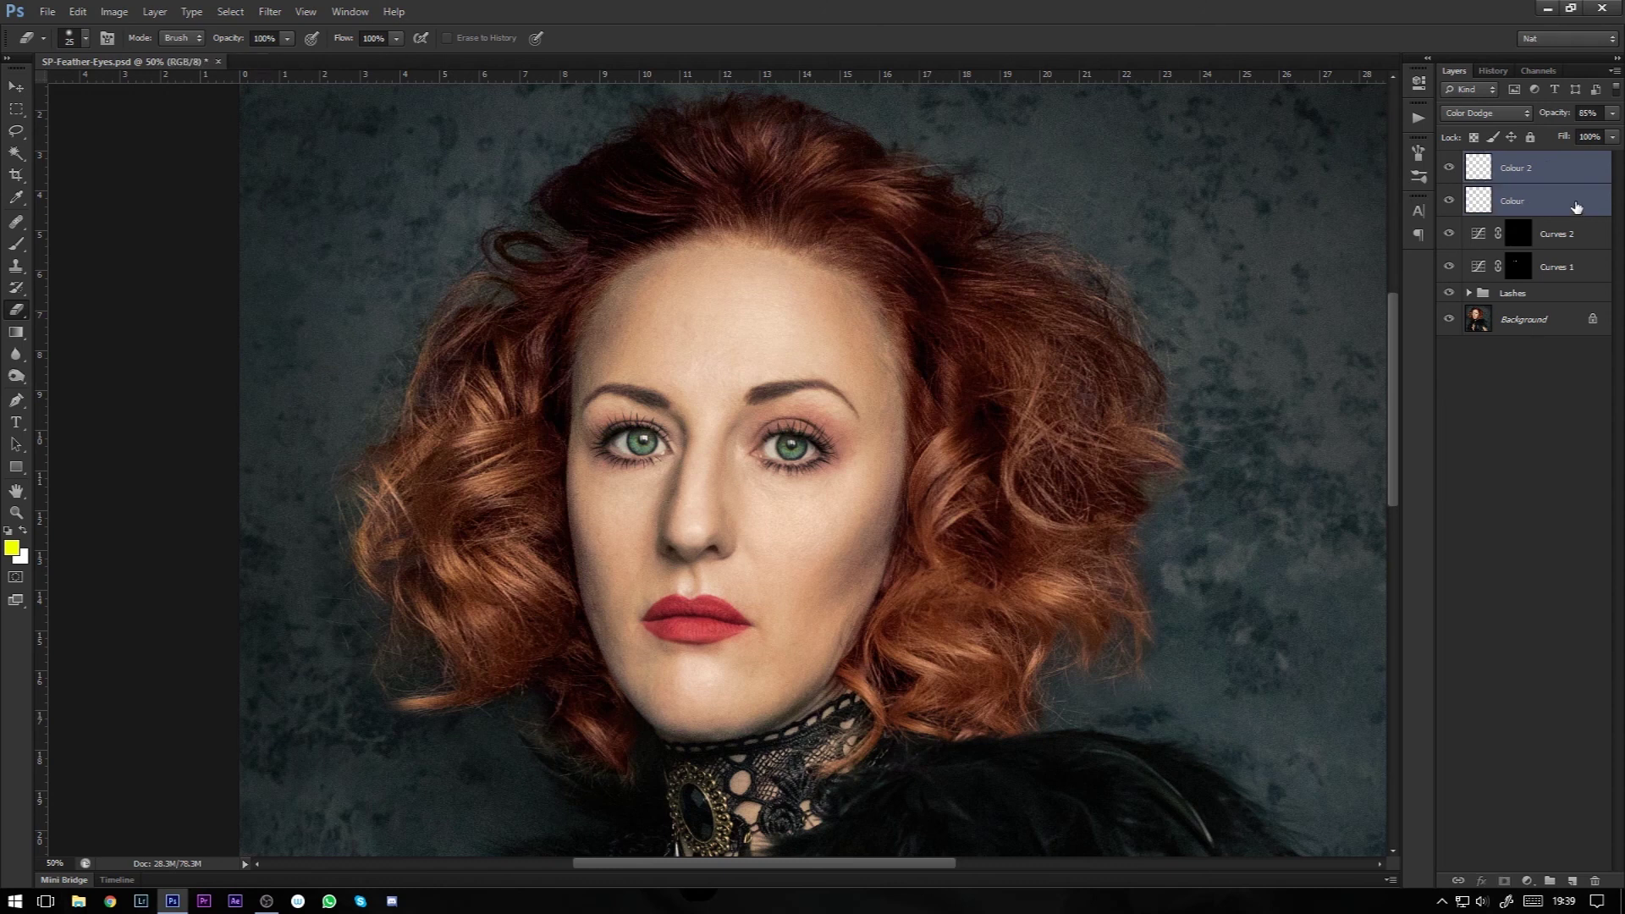
key("ctrl+g")
double_click(1509, 163)
type("COLOU")
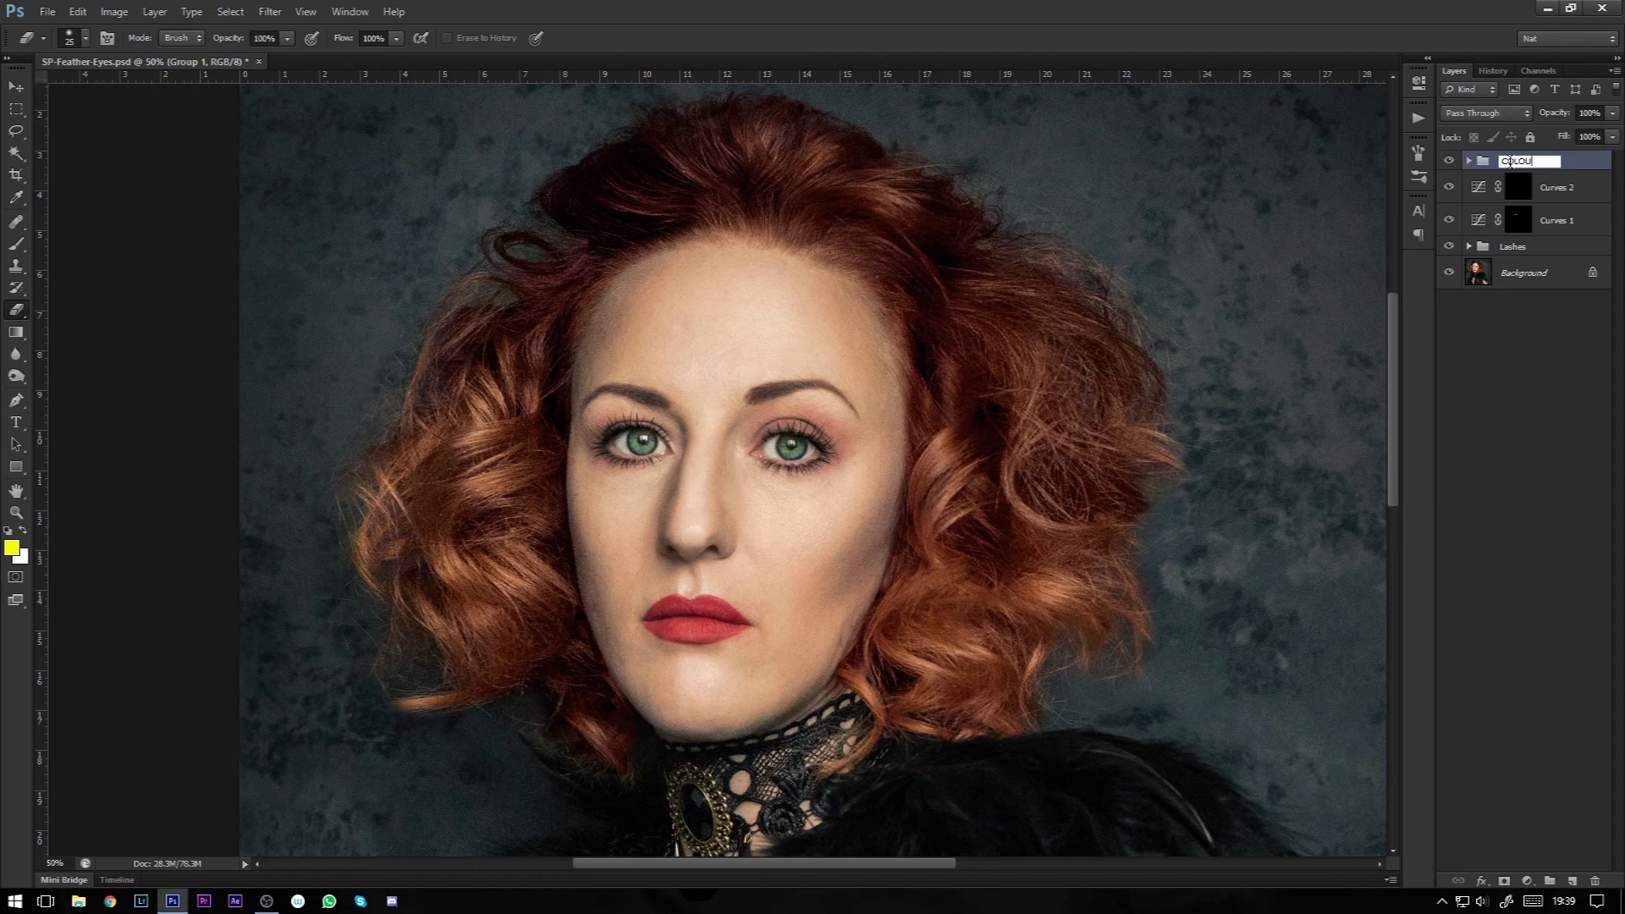
type("R")
key("Return")
Step: Compare the eyes with and without the COLOUR group at several magnifications
left_click(1449, 161)
left_click(1449, 161)
left_click(1449, 160)
left_click(1449, 160)
key("ctrl+1")
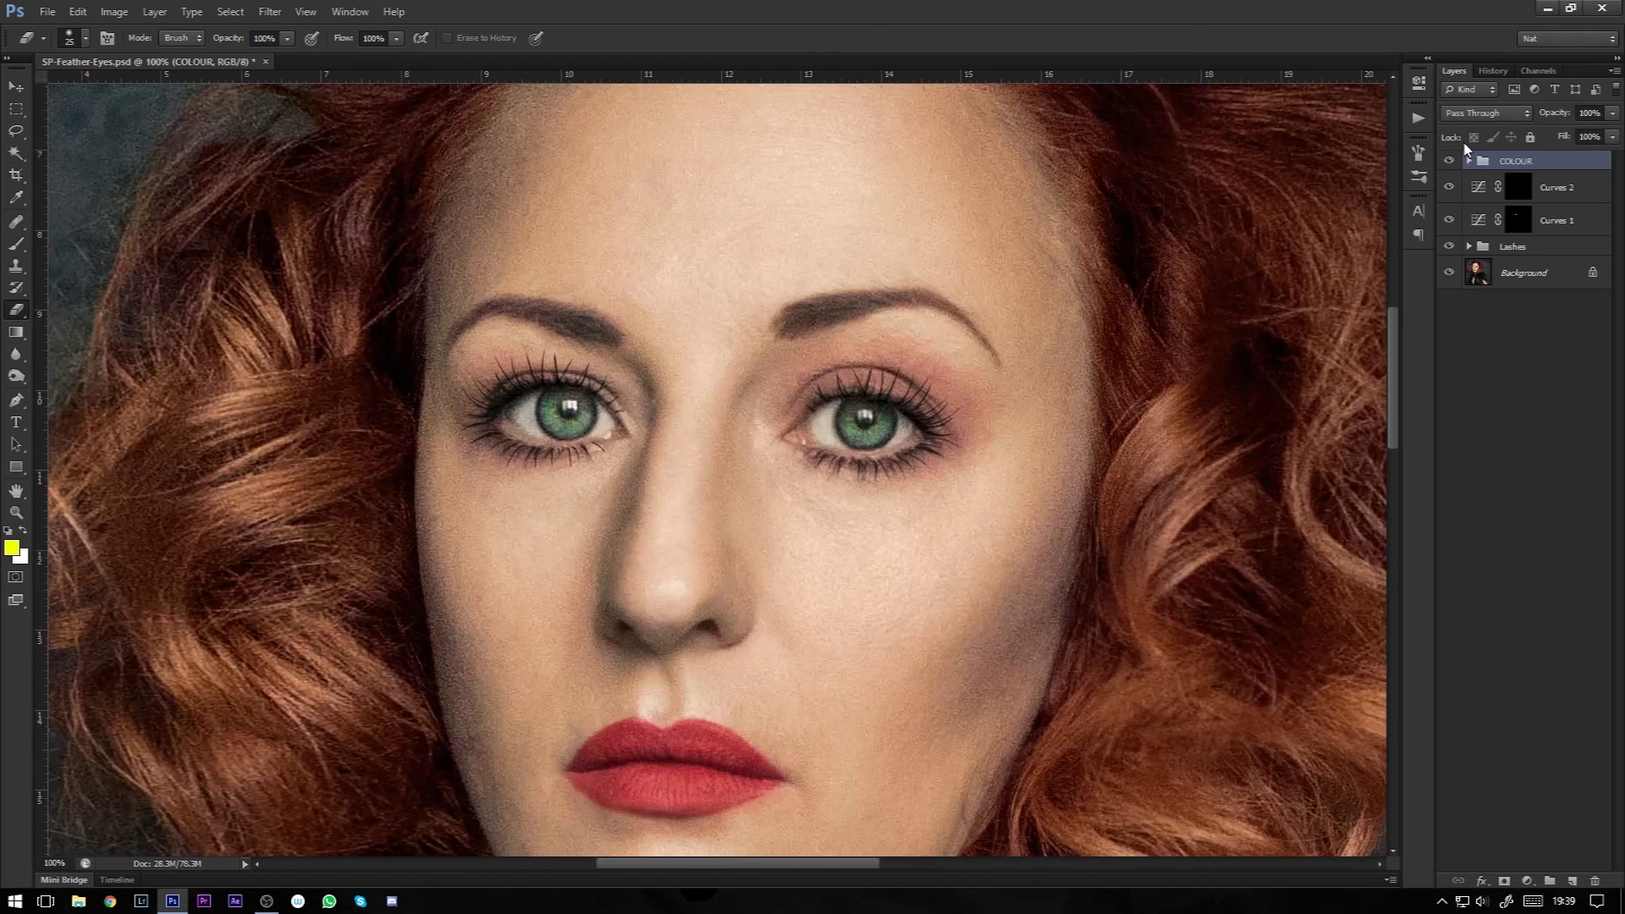
left_click_drag(953, 531, 903, 474)
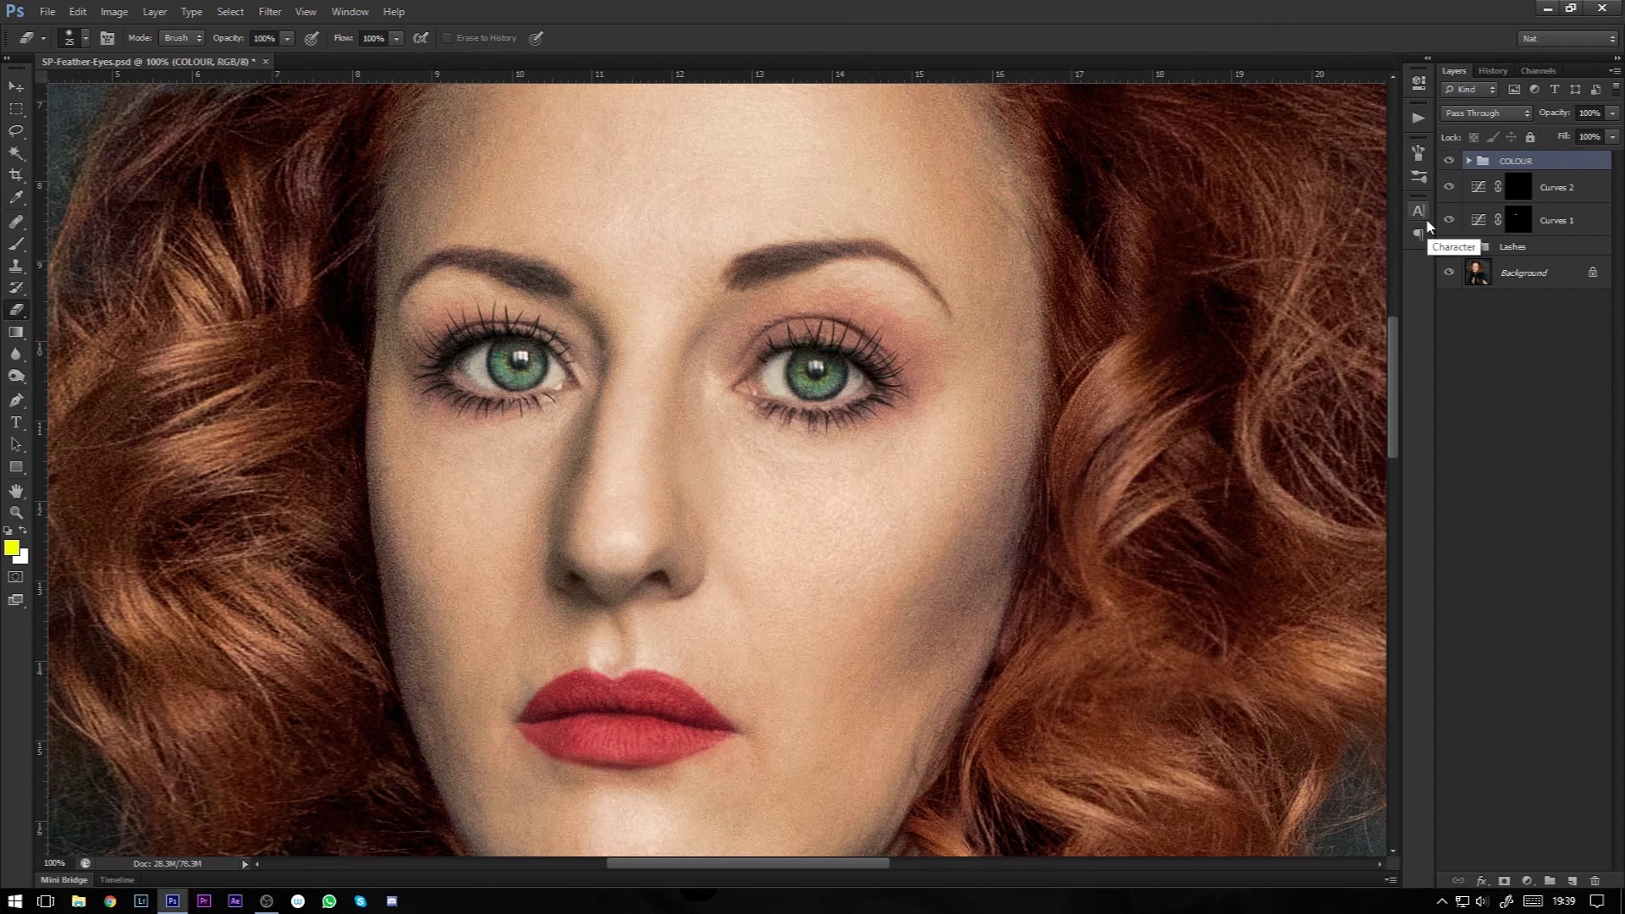
key("ctrl+minus")
key("ctrl+minus")
key("ctrl+minus")
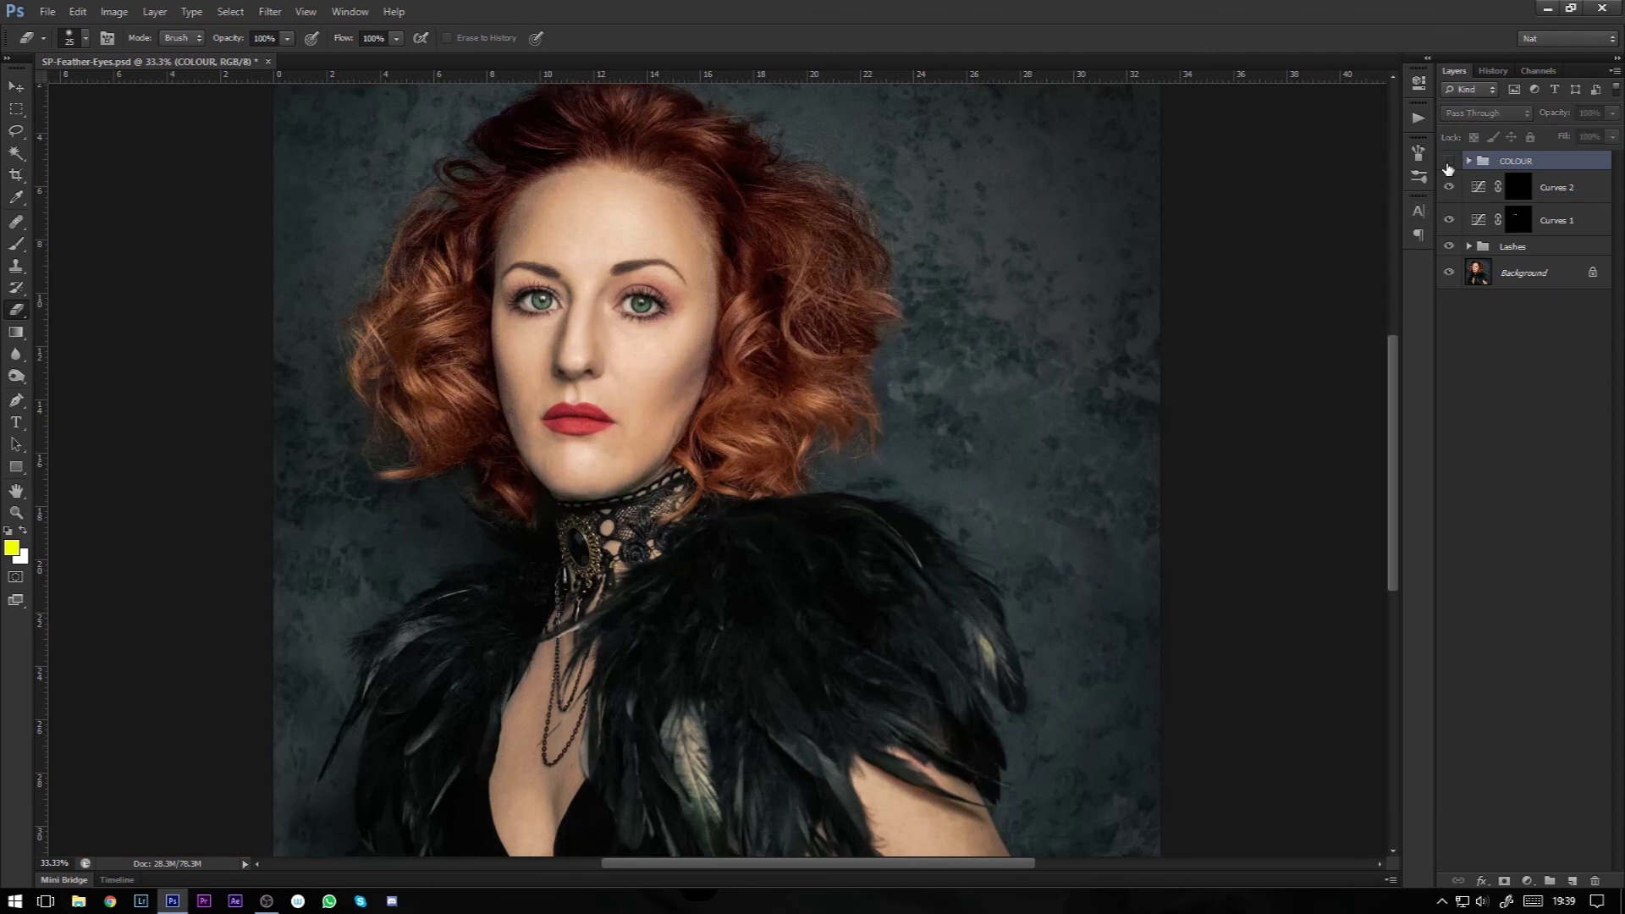
key("ctrl+plus")
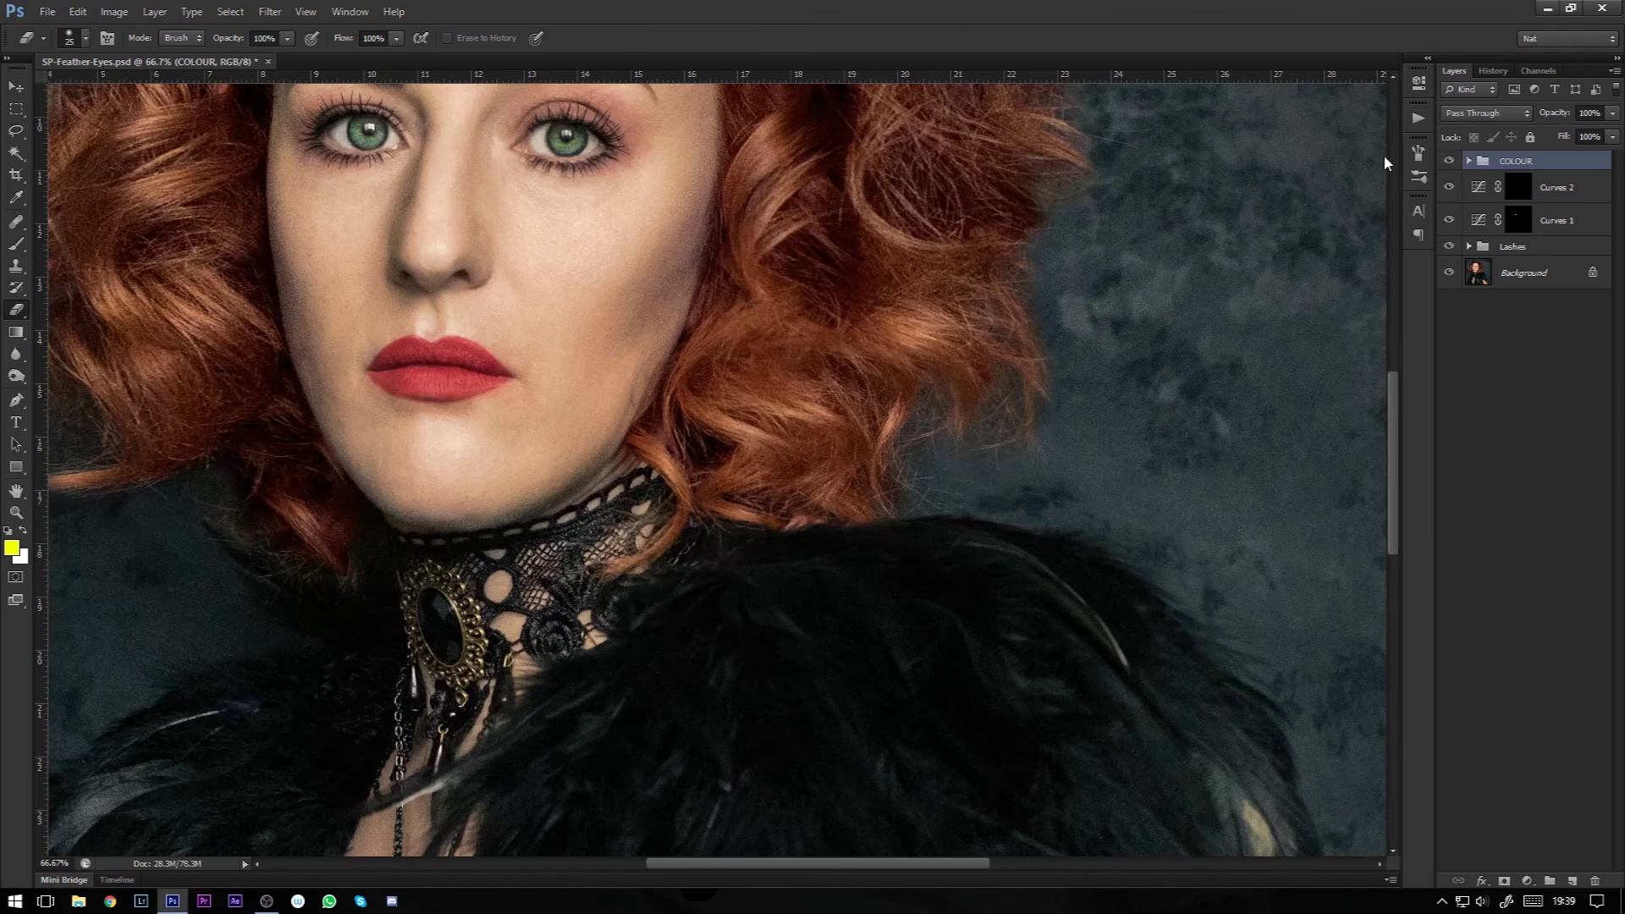
left_click_drag(824, 243, 1033, 373)
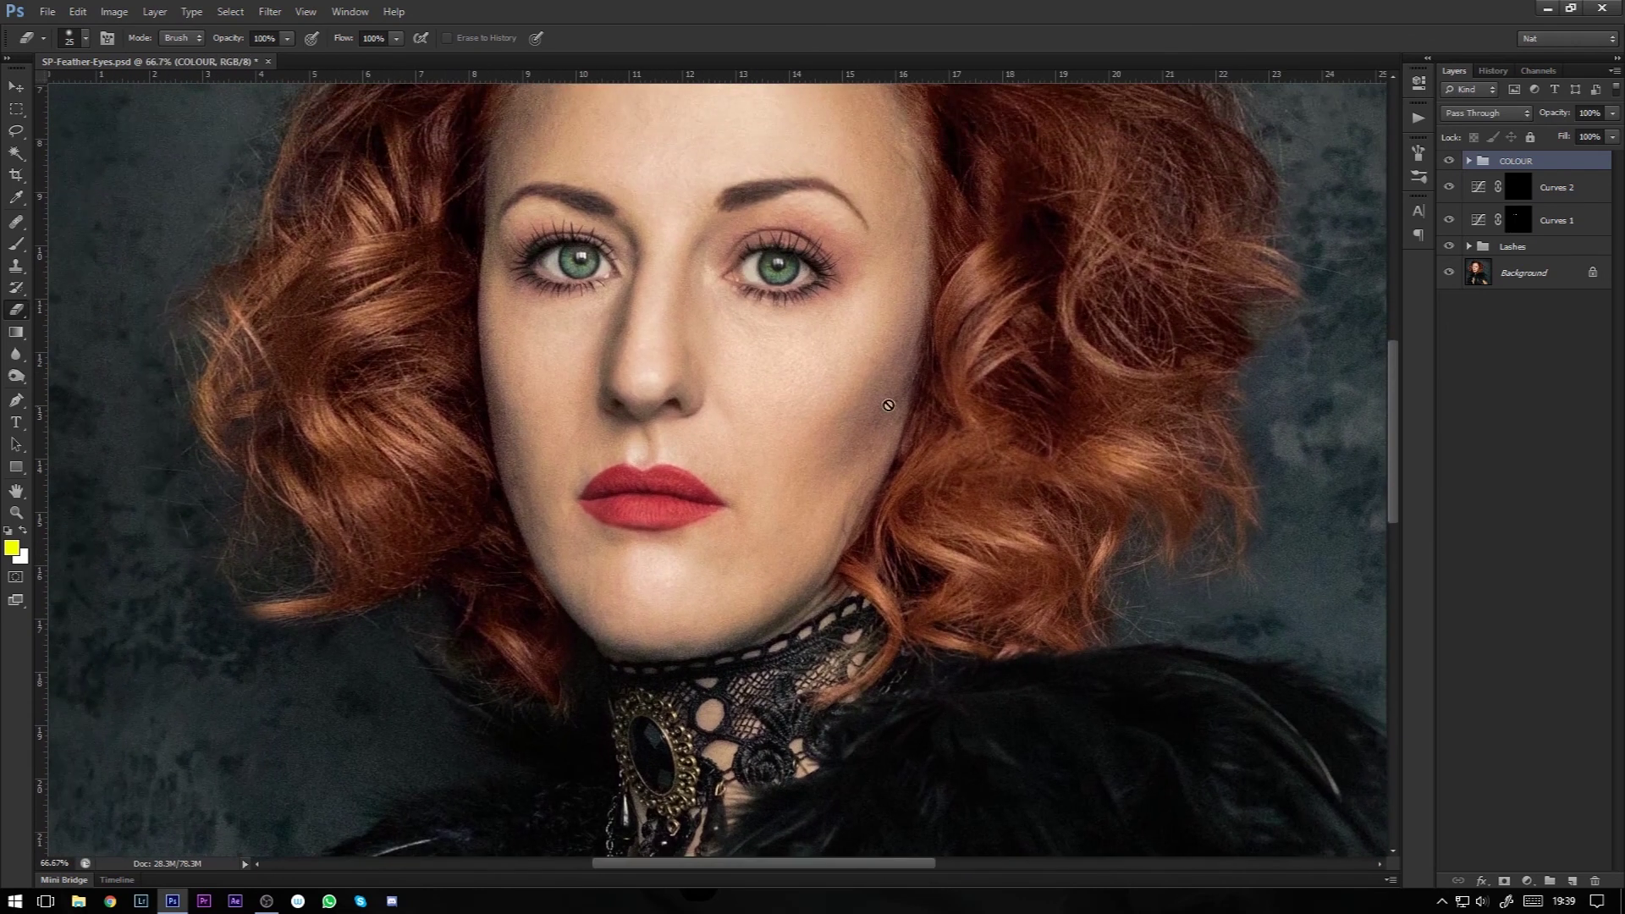
left_click(1450, 162)
left_click(1450, 162)
Step: Compare the original Background portrait with the fully edited version, both close up and as a whole image
left_click(1450, 273, "alt")
left_click(1450, 274, "alt")
key("ctrl+minus")
key("ctrl+minus")
key("ctrl+minus")
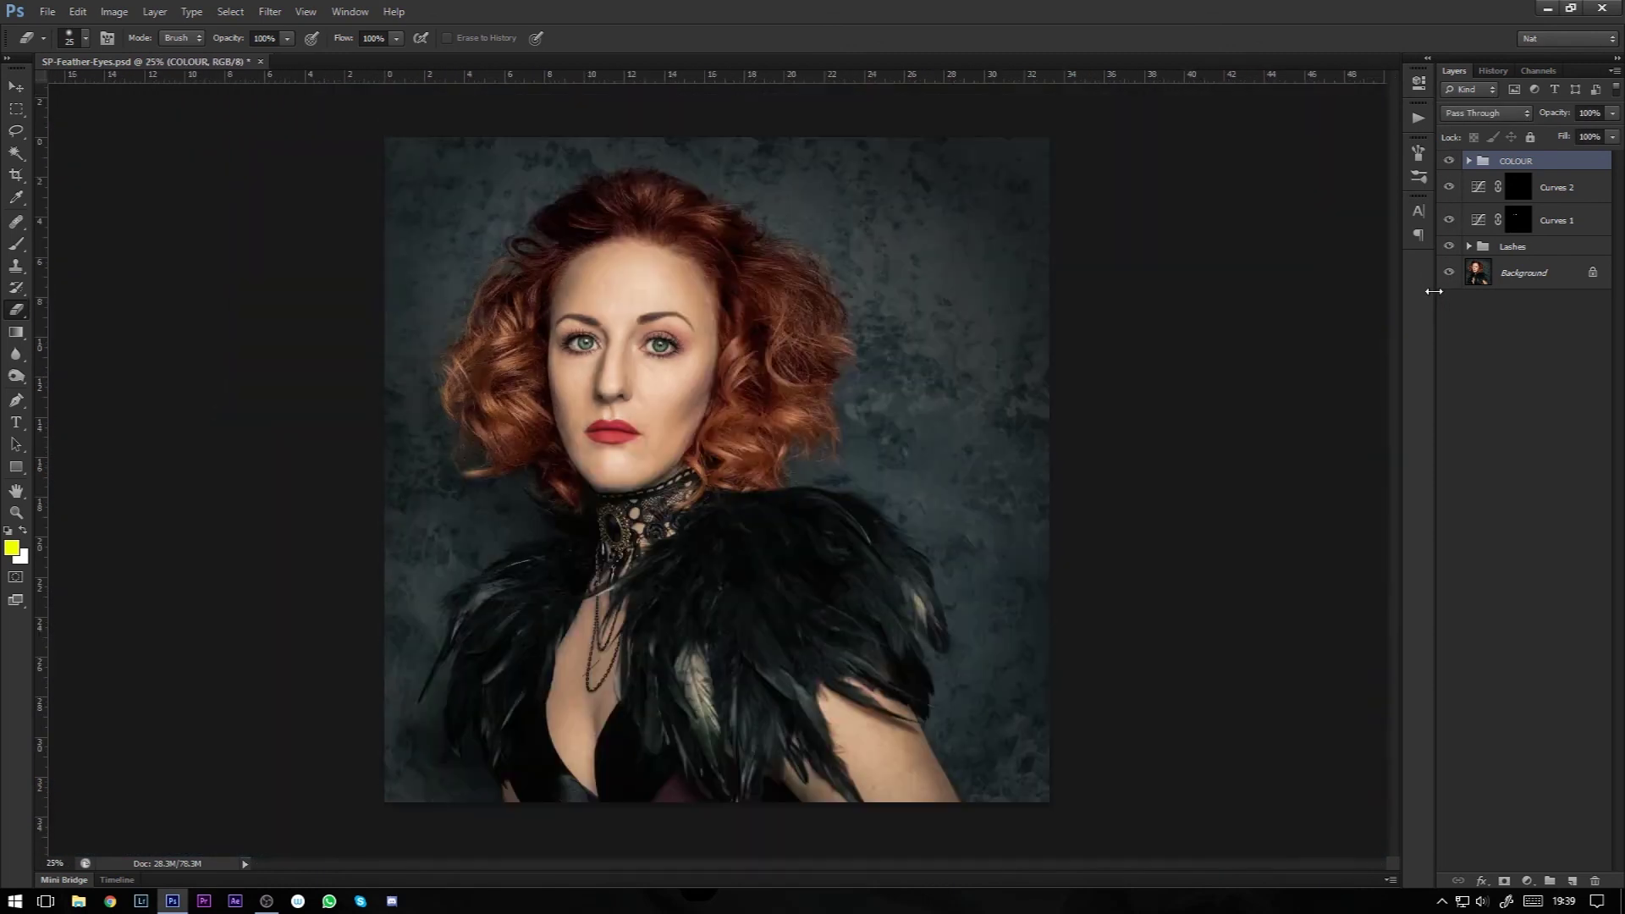
left_click(1450, 275, "alt")
left_click(1451, 275, "alt")
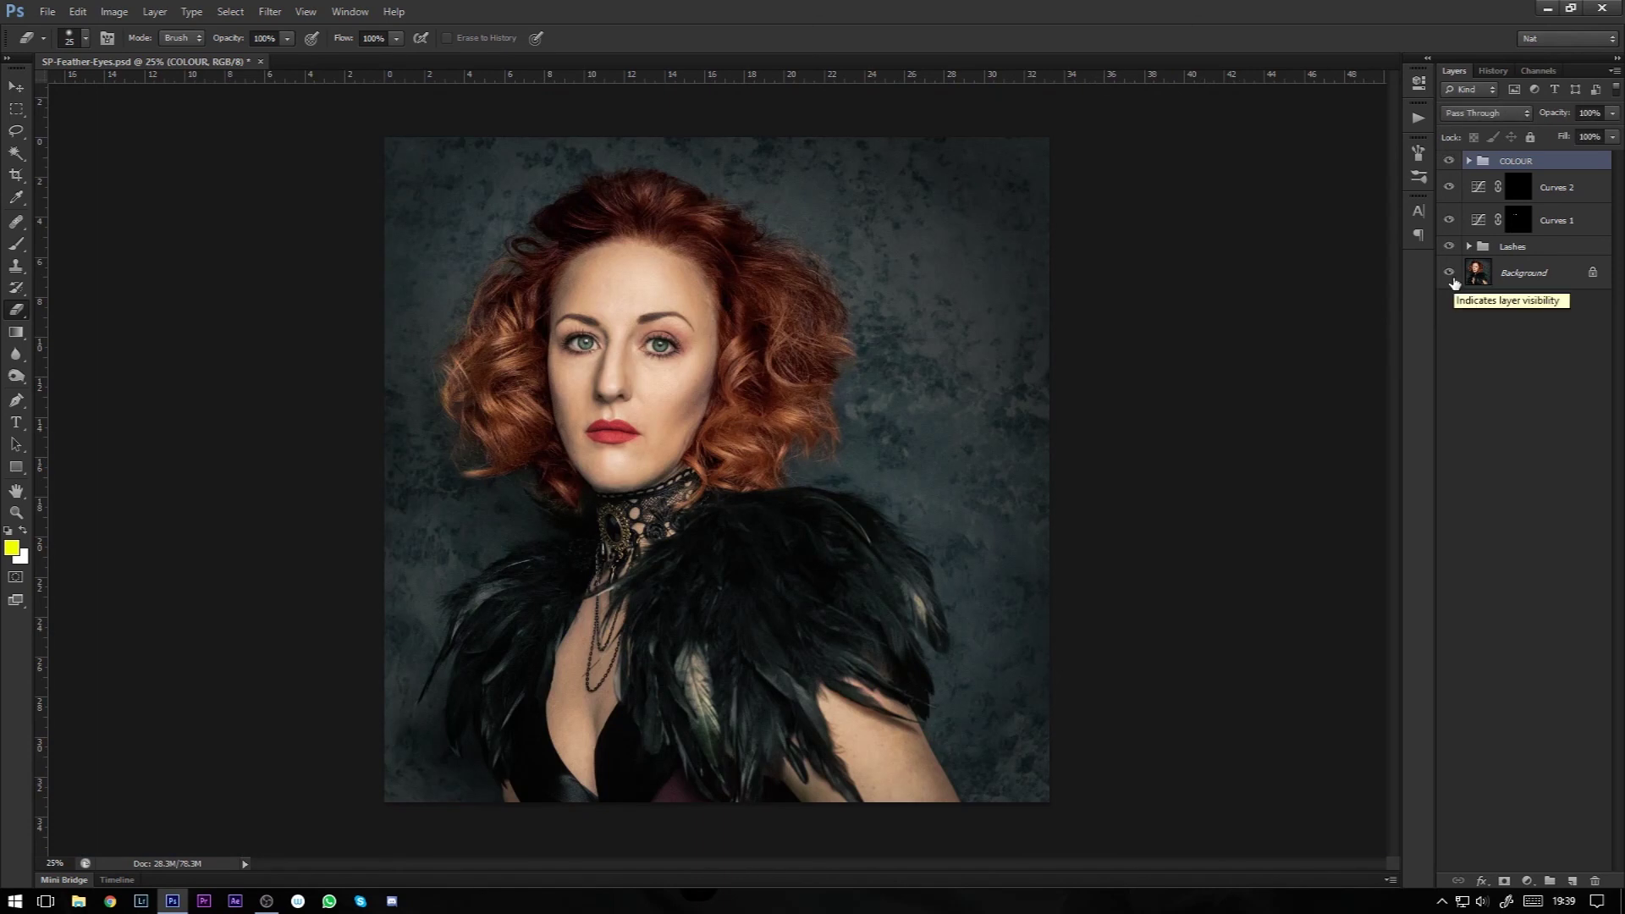